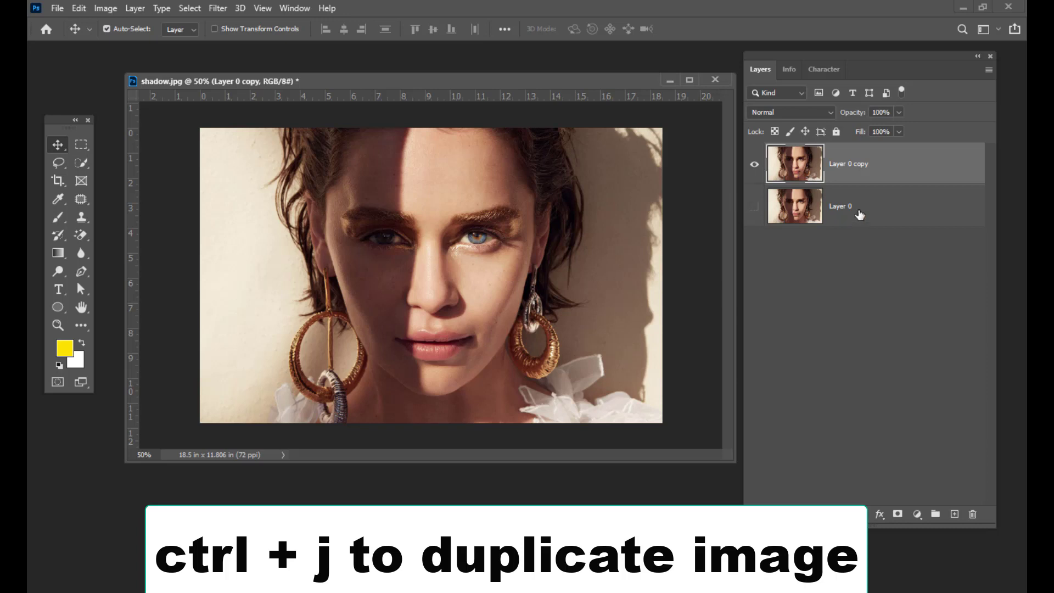
Select Layer 0 copy, then enlarge and reposition the shadow.jpg document window
{"action": "left_click", "coordinate": [863, 208]}
{"action": "left_click", "coordinate": [865, 165]}
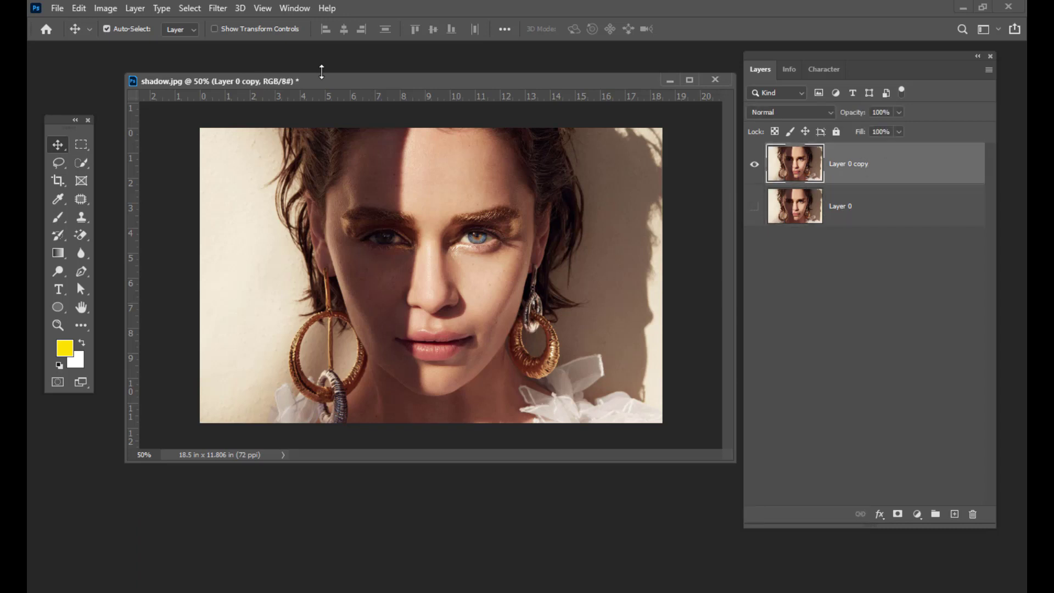
{"action": "left_click_drag", "start_coordinate": [349, 83], "coordinate": [354, 78]}
{"action": "left_click_drag", "start_coordinate": [729, 453], "coordinate": [788, 511]}
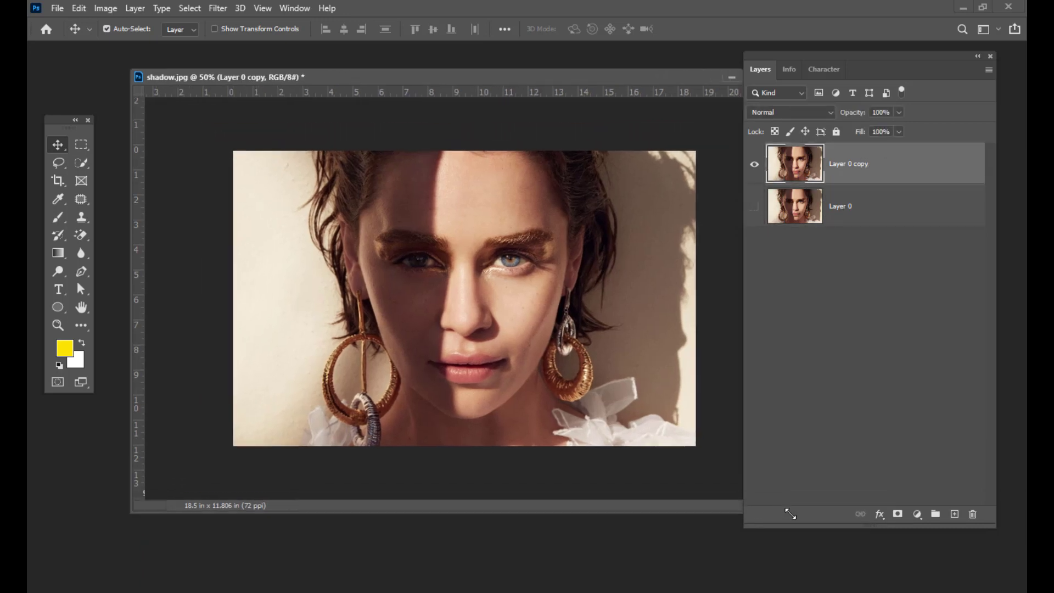
{"action": "left_click_drag", "start_coordinate": [453, 79], "coordinate": [436, 72]}
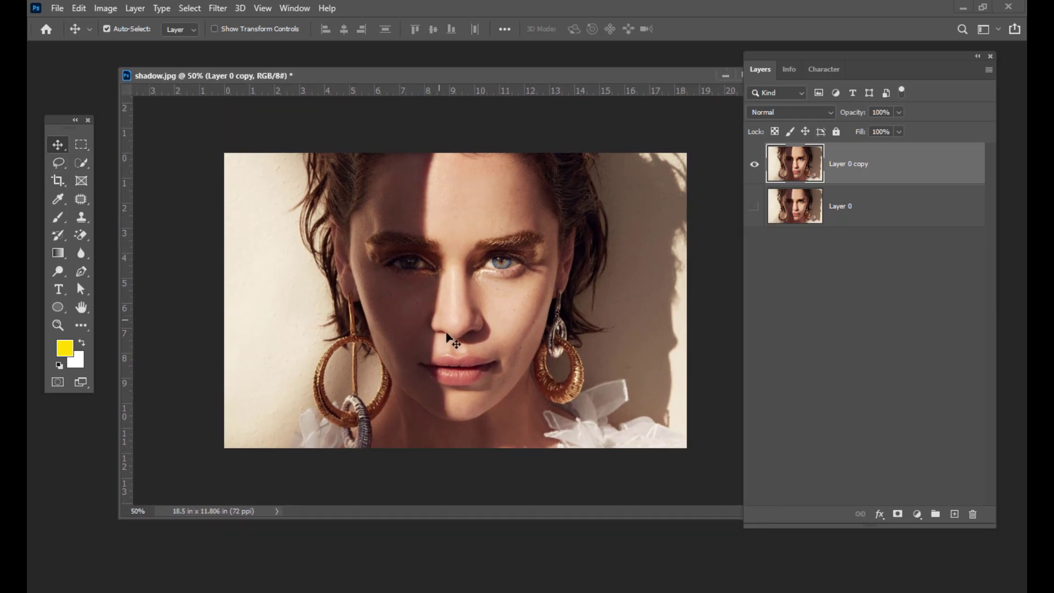
Outline the shadowed half of the face, from forehead to chin, as a closed selection with the Polygonal Lasso tool
{"action": "left_click_drag", "start_coordinate": [57, 163], "coordinate": [123, 179]}
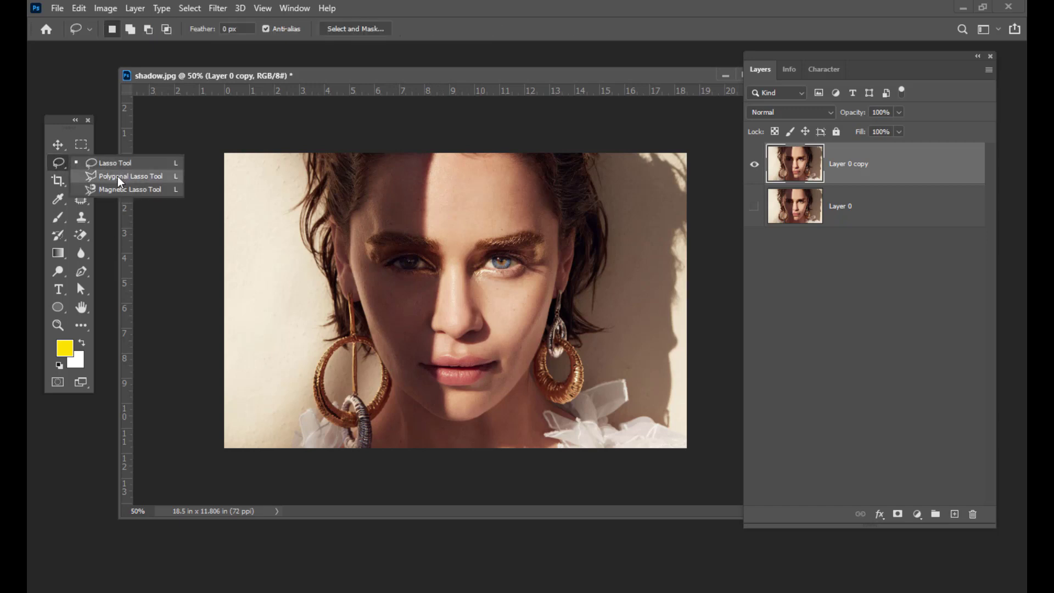
{"action": "left_click", "coordinate": [123, 179]}
{"action": "left_click", "coordinate": [431, 155]}
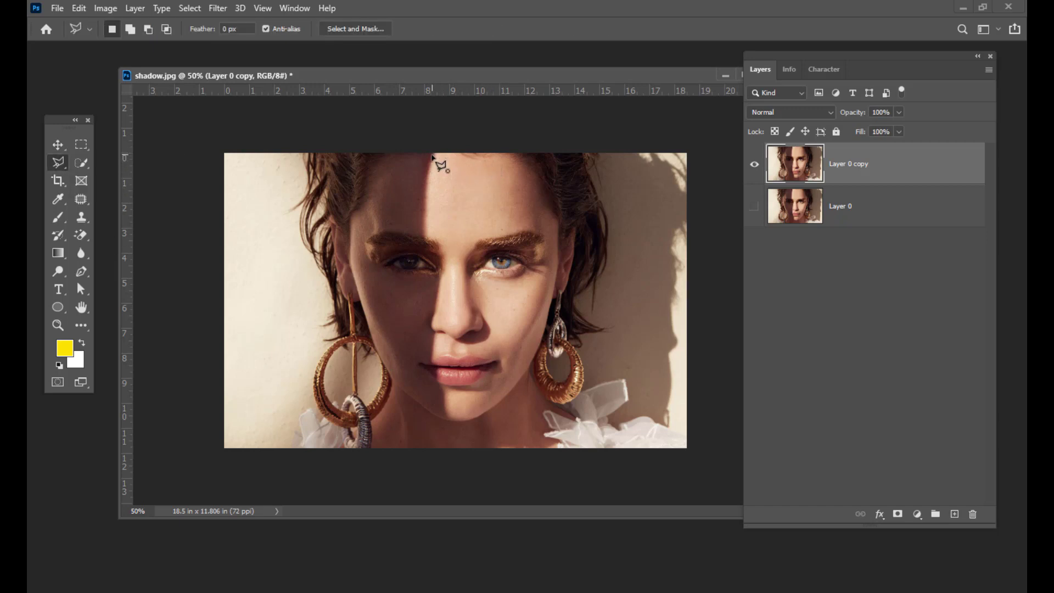
{"action": "left_click", "coordinate": [426, 179]}
{"action": "left_click", "coordinate": [425, 236]}
{"action": "left_click", "coordinate": [439, 276]}
{"action": "left_click", "coordinate": [433, 330]}
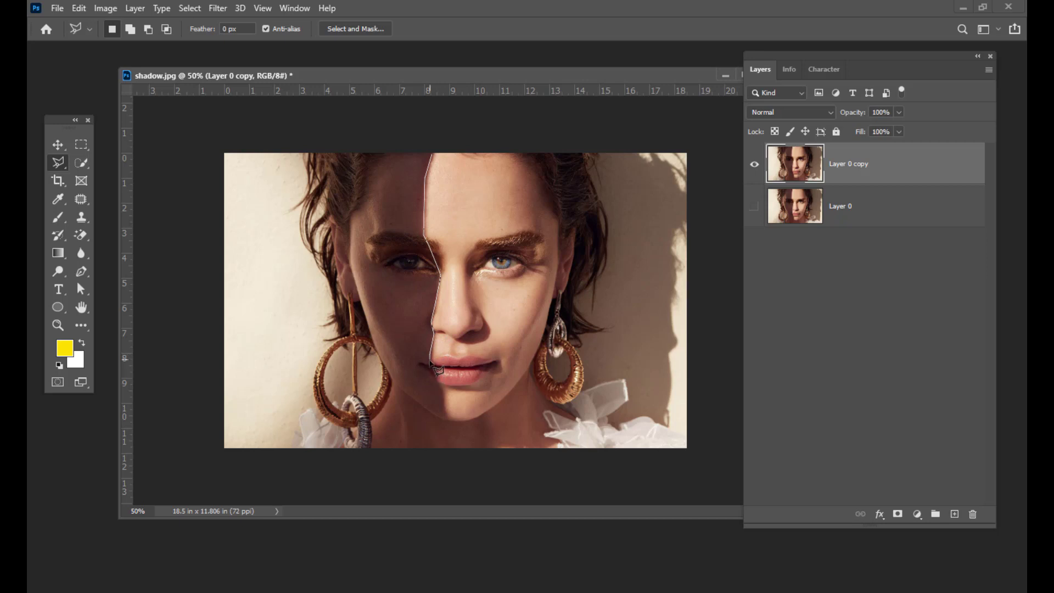
{"action": "left_click", "coordinate": [431, 361]}
{"action": "left_click", "coordinate": [445, 420]}
{"action": "left_click", "coordinate": [383, 361]}
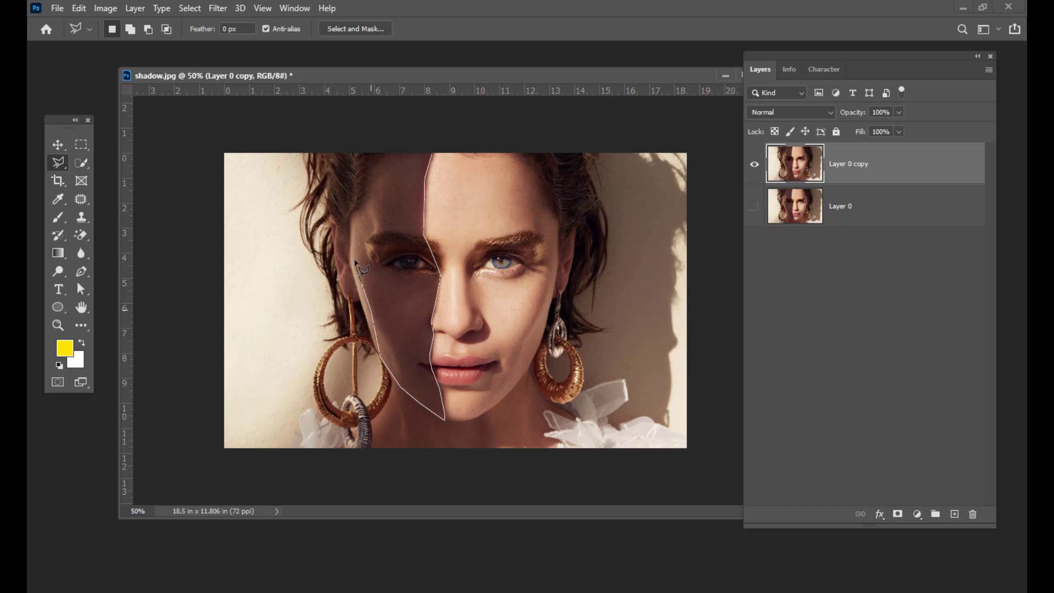
{"action": "left_click", "coordinate": [356, 263]}
{"action": "left_click", "coordinate": [351, 218]}
{"action": "left_click", "coordinate": [386, 156]}
{"action": "left_click", "coordinate": [431, 155]}
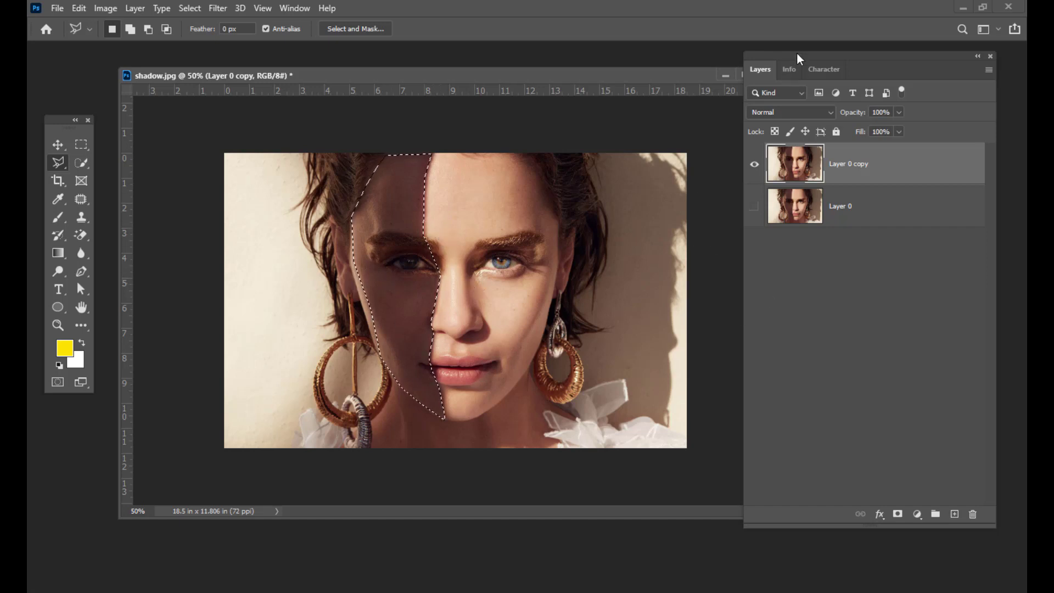
Add a Curves adjustment layer for the selected face area and brighten its RGB curve to input 98, output 166
{"action": "left_click_drag", "start_coordinate": [799, 61], "coordinate": [688, 49]}
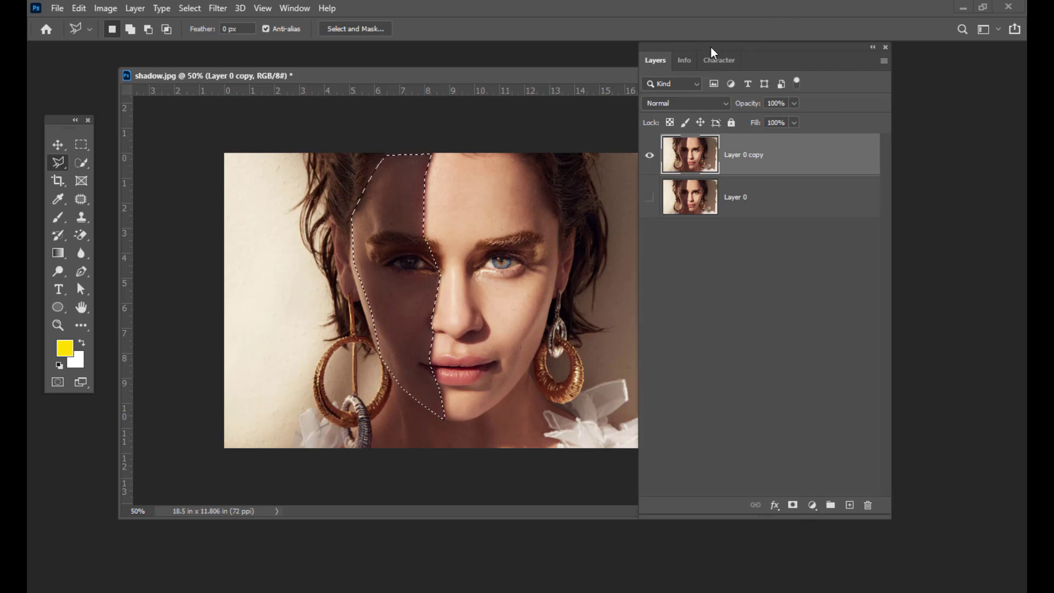
{"action": "left_click_drag", "start_coordinate": [712, 51], "coordinate": [723, 52]}
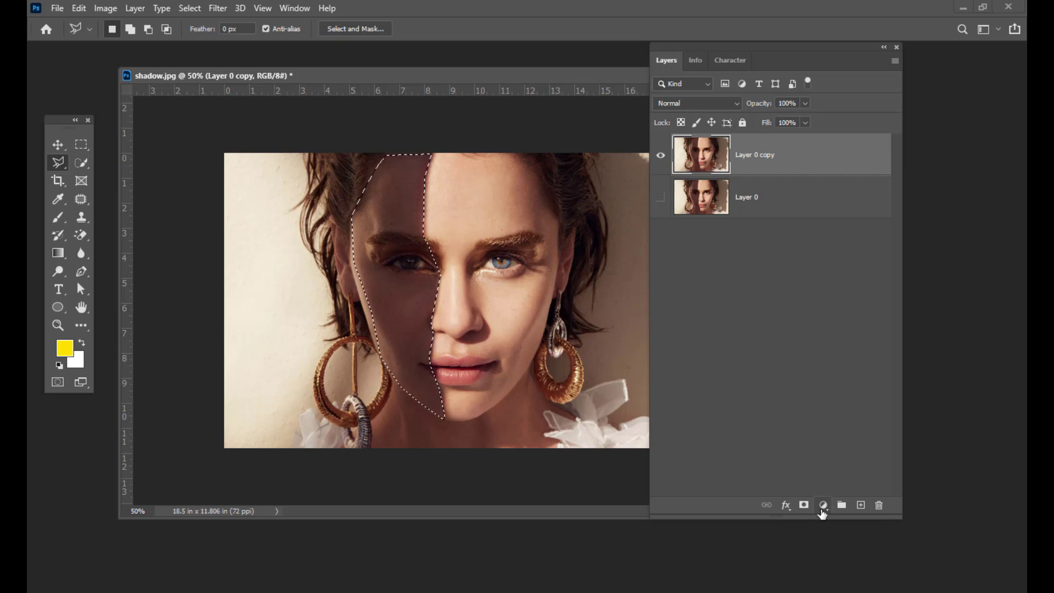
{"action": "left_click", "coordinate": [823, 507]}
{"action": "left_click", "coordinate": [860, 332]}
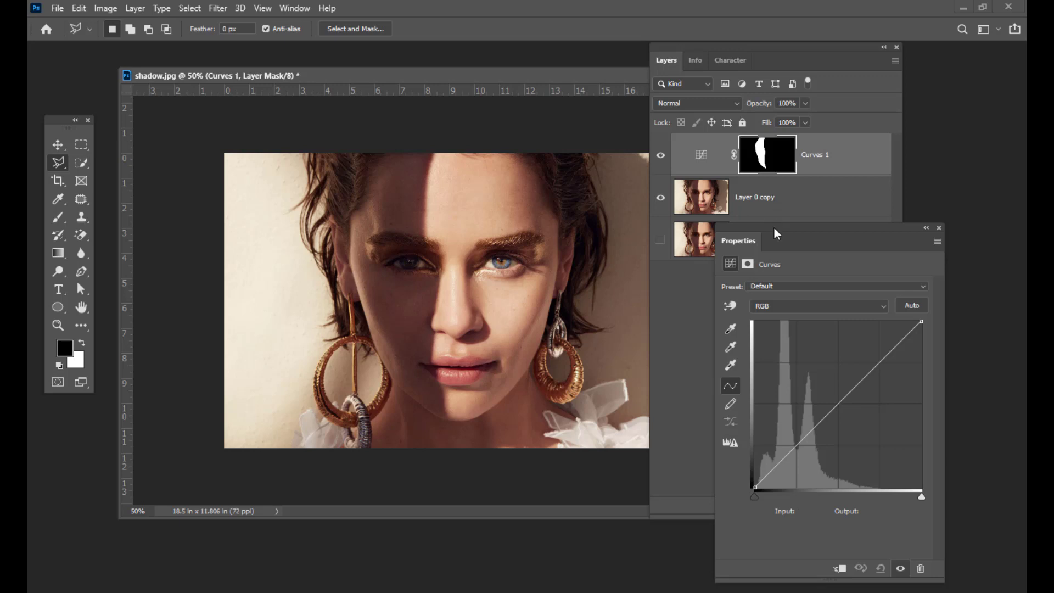
{"action": "left_click_drag", "start_coordinate": [778, 236], "coordinate": [769, 228]}
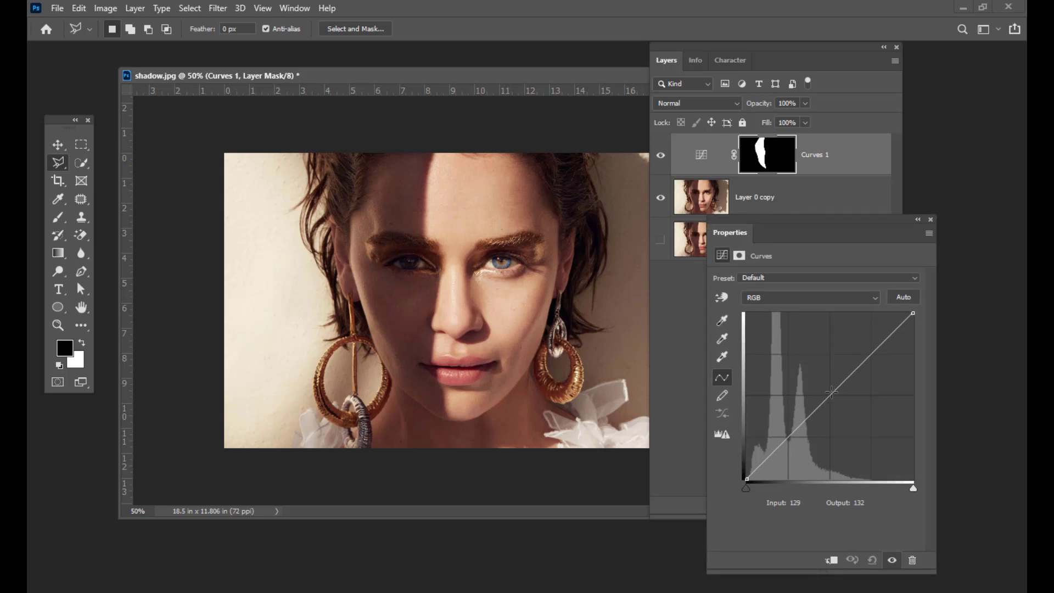
{"action": "left_click_drag", "start_coordinate": [831, 391], "coordinate": [810, 370]}
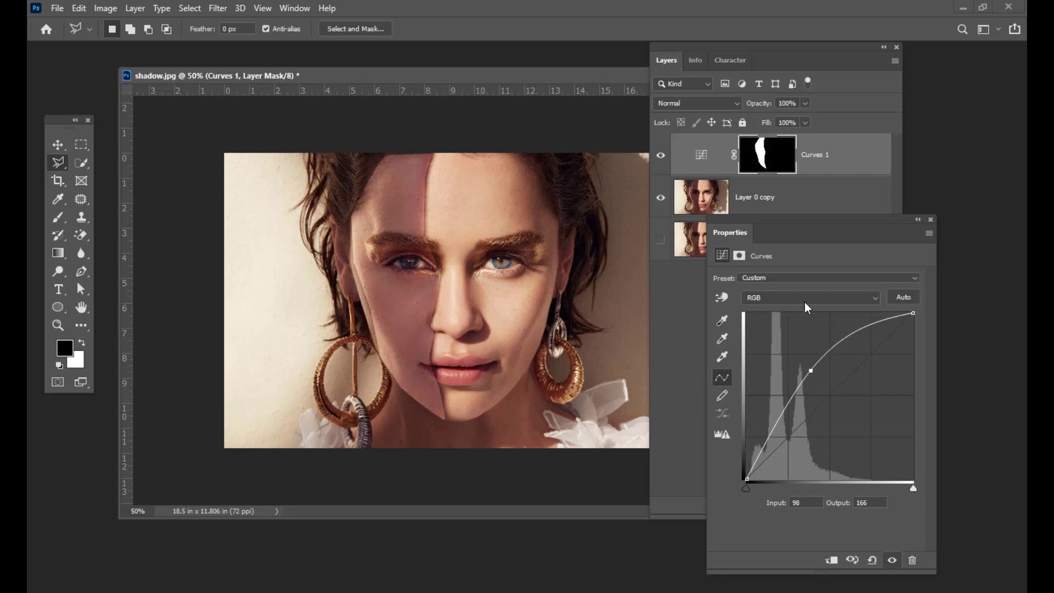
Place a Red curve point at input 132, output 132, and raise the Green curve to input 130, output 141
{"action": "left_click", "coordinate": [777, 300]}
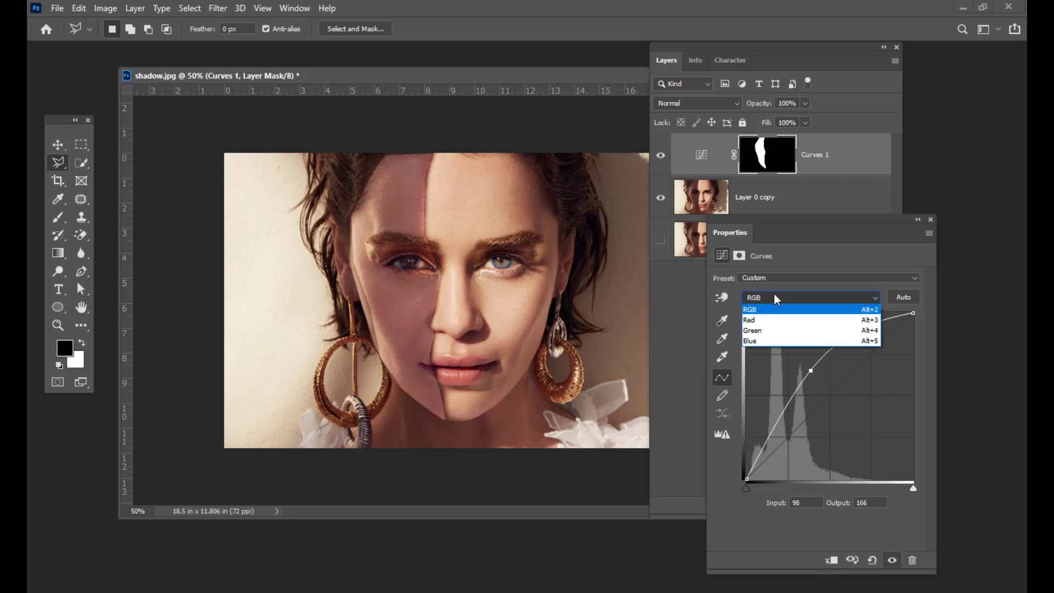
{"action": "left_click", "coordinate": [755, 321]}
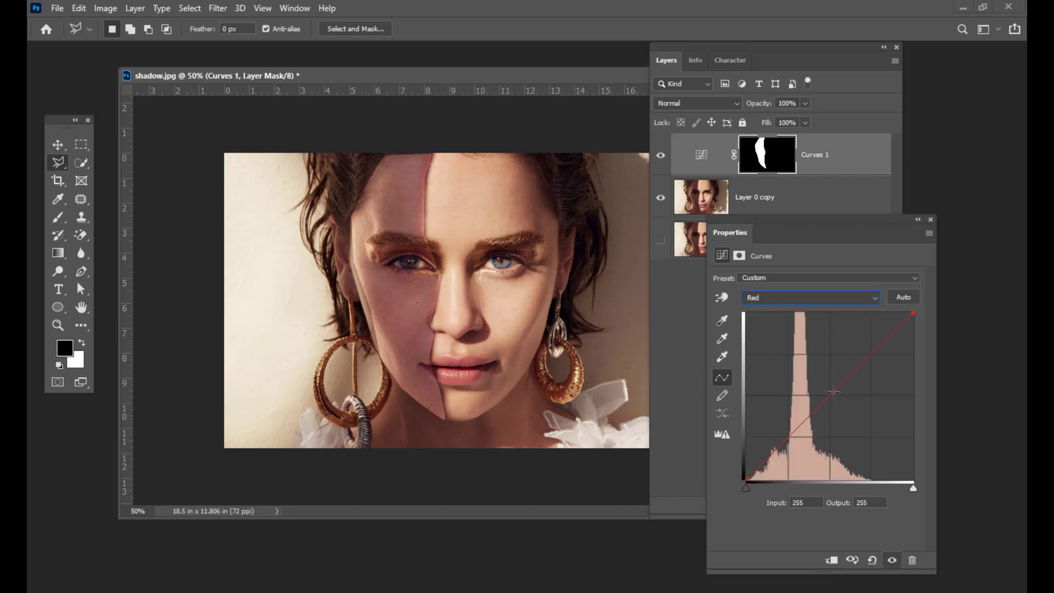
{"action": "mouse_move", "coordinate": [833, 391]}
{"action": "left_mouse_down"}
{"action": "mouse_move", "coordinate": [826, 386]}
{"action": "mouse_move", "coordinate": [833, 393]}
{"action": "left_mouse_up"}
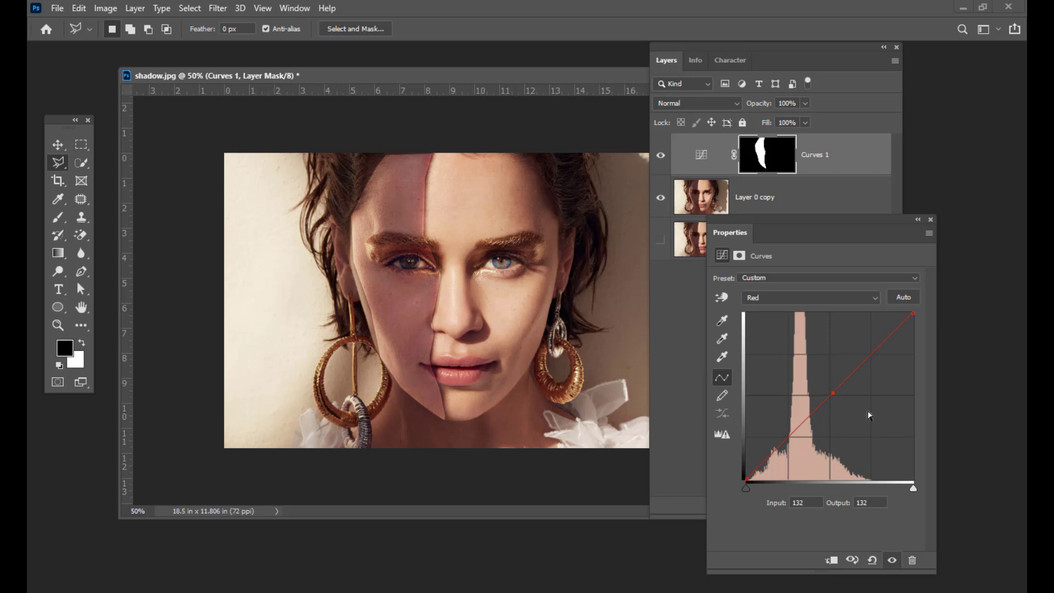
{"action": "left_click", "coordinate": [811, 297]}
{"action": "left_click", "coordinate": [768, 324]}
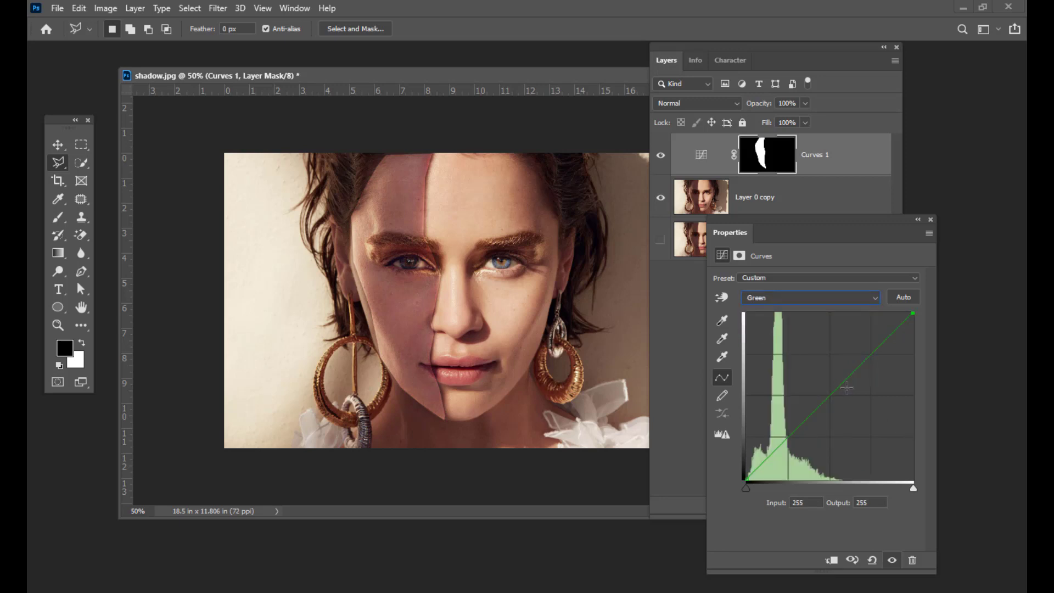
{"action": "left_click", "coordinate": [833, 389]}
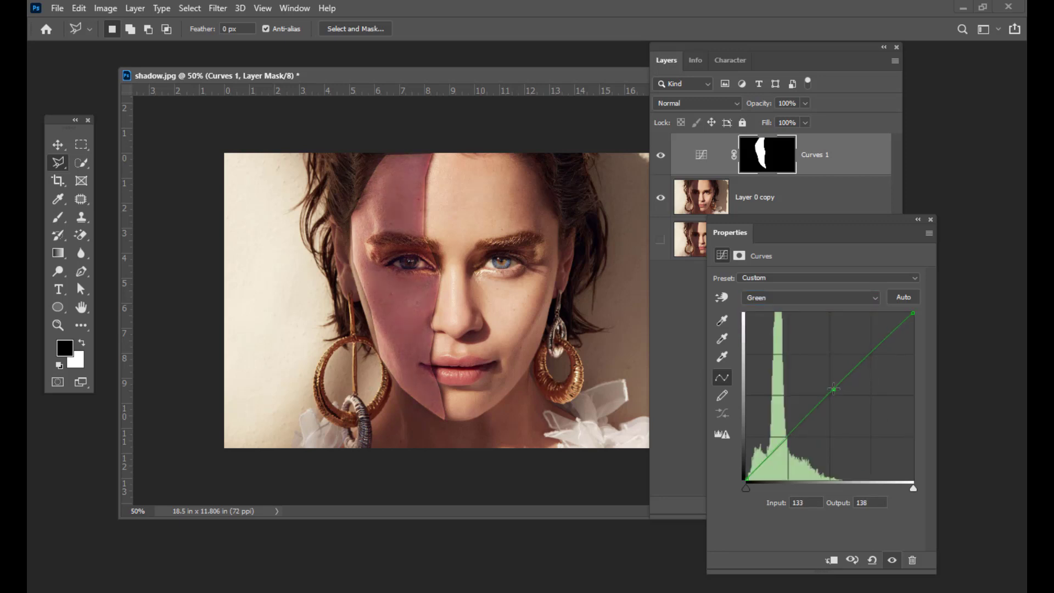
{"action": "left_click_drag", "start_coordinate": [832, 388], "coordinate": [831, 387]}
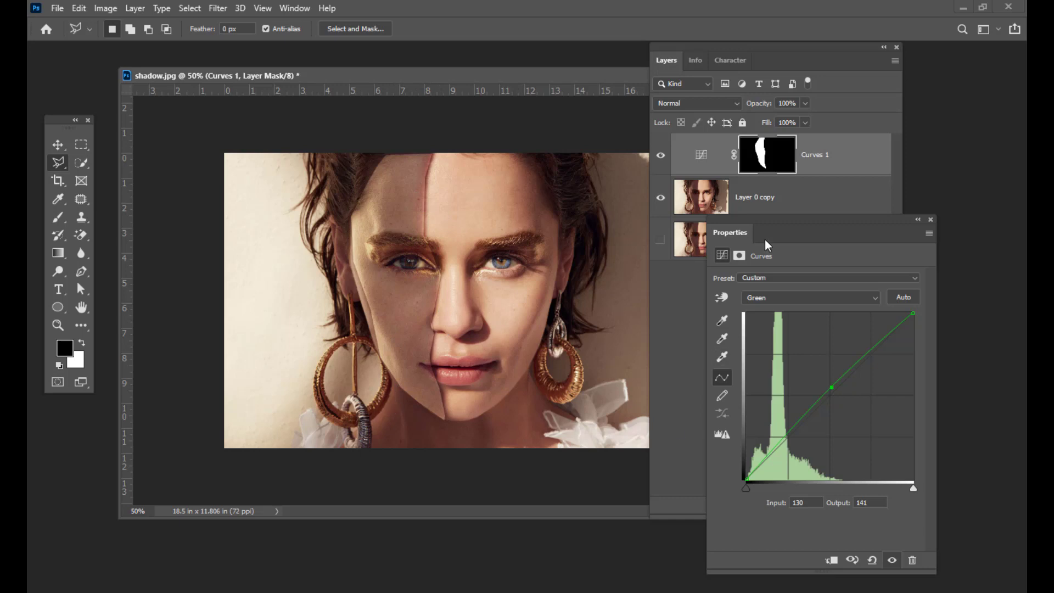
Lower the middle of the Blue curve slightly, to about input 127, output 125
{"action": "left_click_drag", "start_coordinate": [781, 224], "coordinate": [776, 227]}
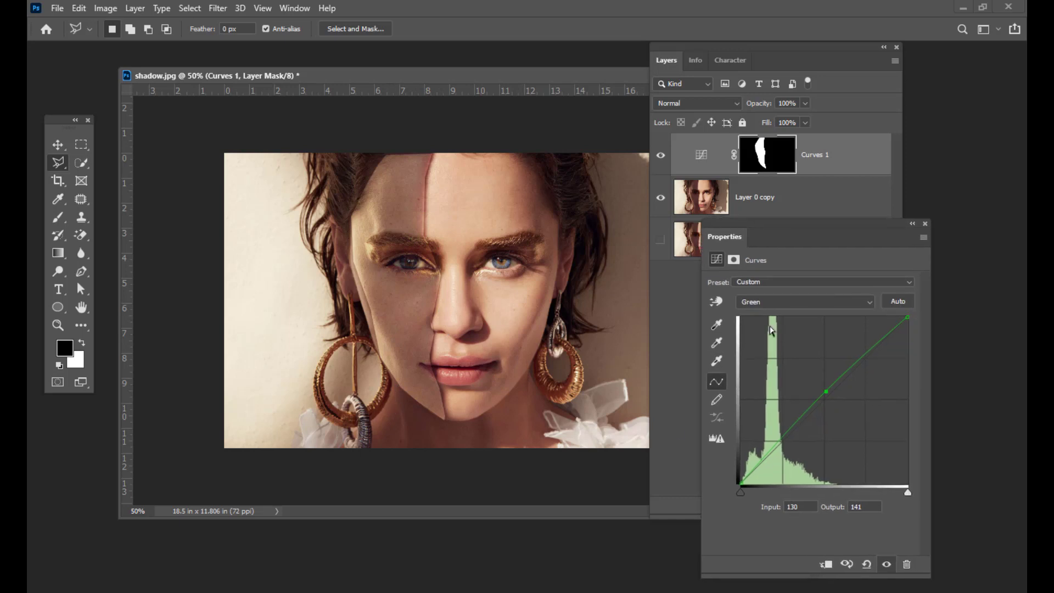
{"action": "left_click", "coordinate": [786, 308]}
{"action": "left_click", "coordinate": [762, 345]}
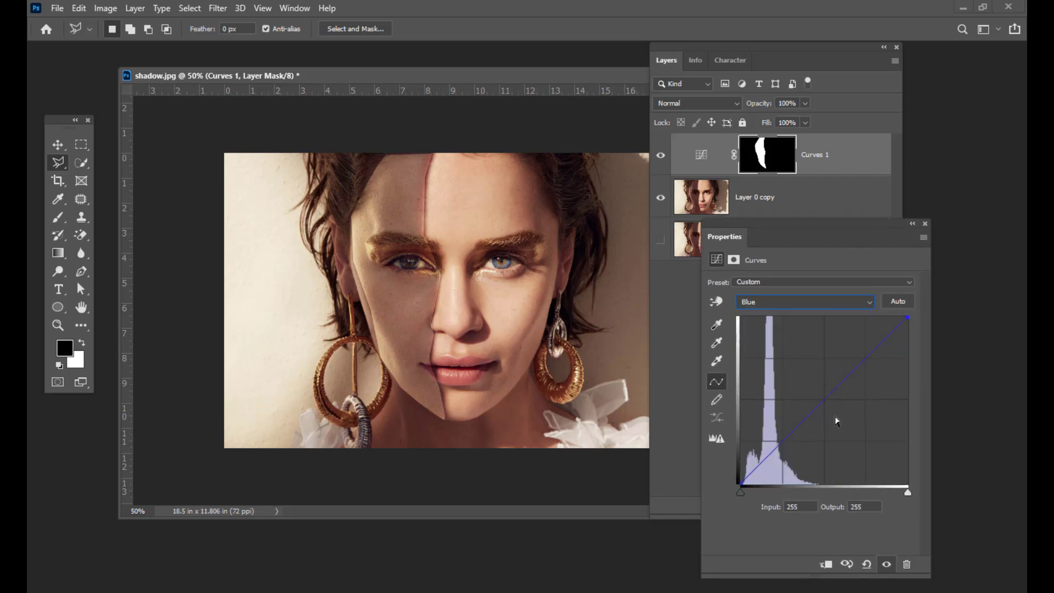
{"action": "mouse_move", "coordinate": [824, 398]}
{"action": "left_mouse_down"}
{"action": "mouse_move", "coordinate": [831, 405]}
{"action": "mouse_move", "coordinate": [817, 395]}
{"action": "mouse_move", "coordinate": [824, 403]}
{"action": "left_mouse_up"}
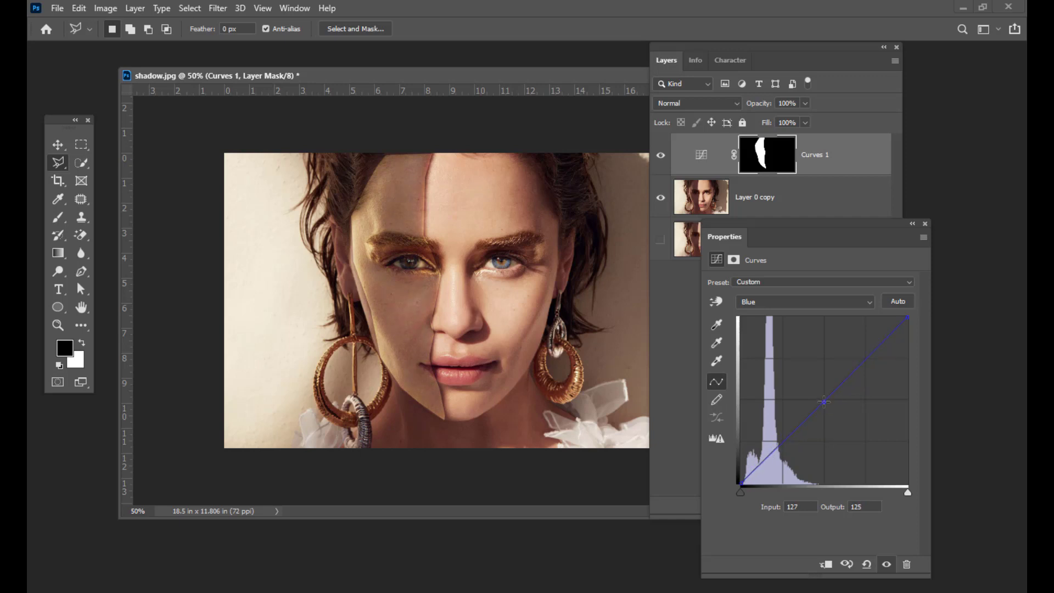
{"action": "left_click", "coordinate": [762, 303]}
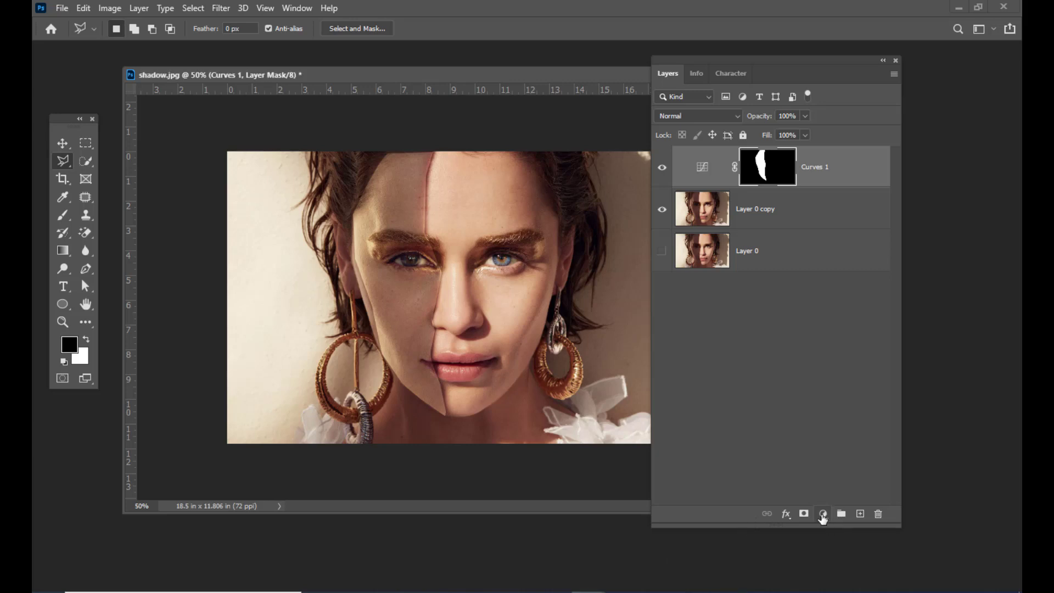
Add a Hue/Saturation adjustment layer and clip it to the Curves 1 layer
{"action": "left_click", "coordinate": [823, 514]}
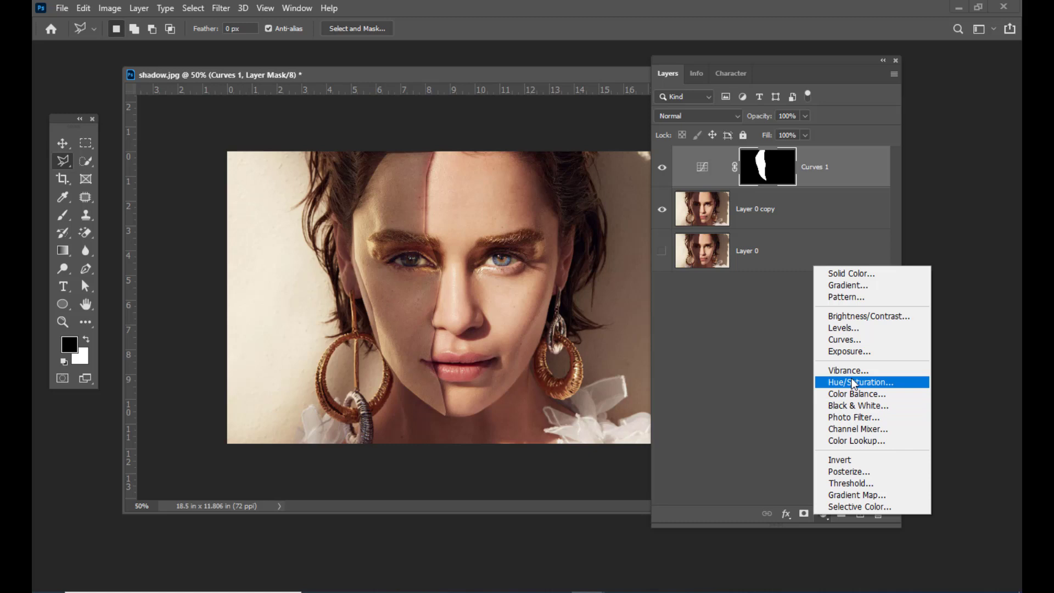
{"action": "left_click", "coordinate": [853, 382]}
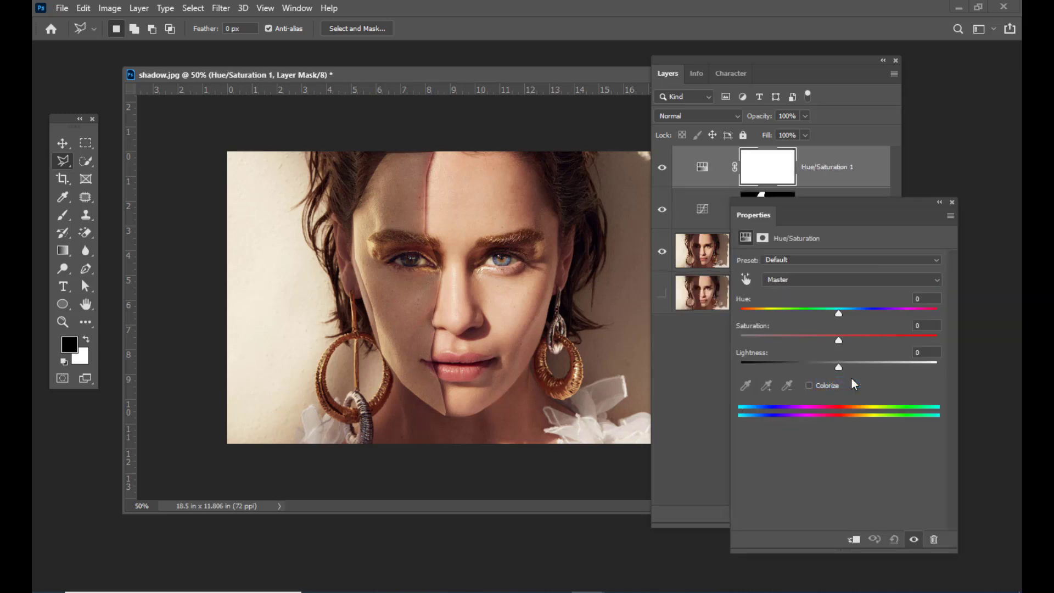
{"action": "left_click_drag", "start_coordinate": [752, 201], "coordinate": [484, 168]}
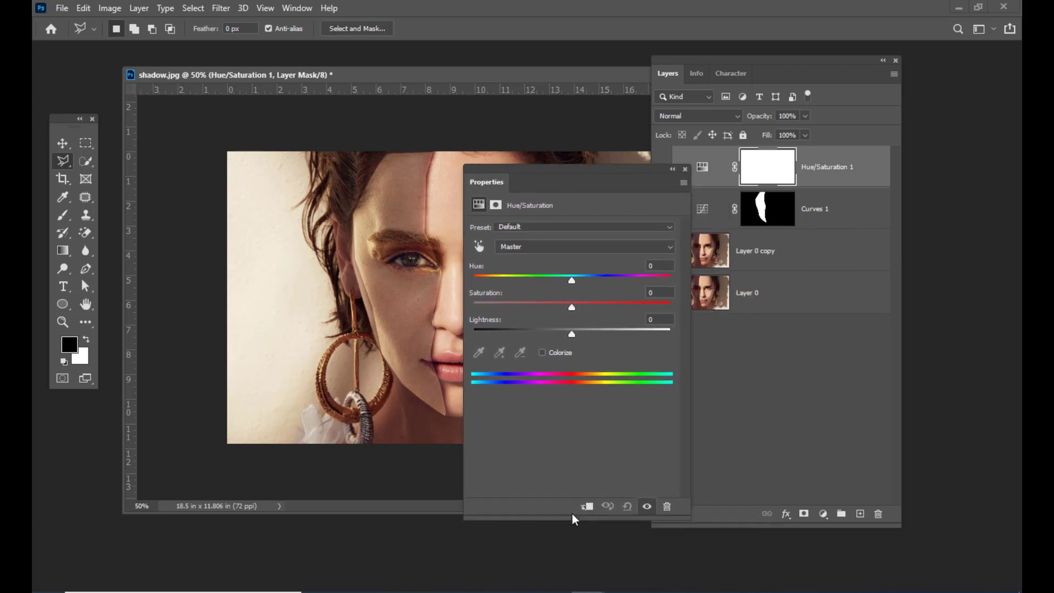
{"action": "left_click_drag", "start_coordinate": [552, 170], "coordinate": [708, 242]}
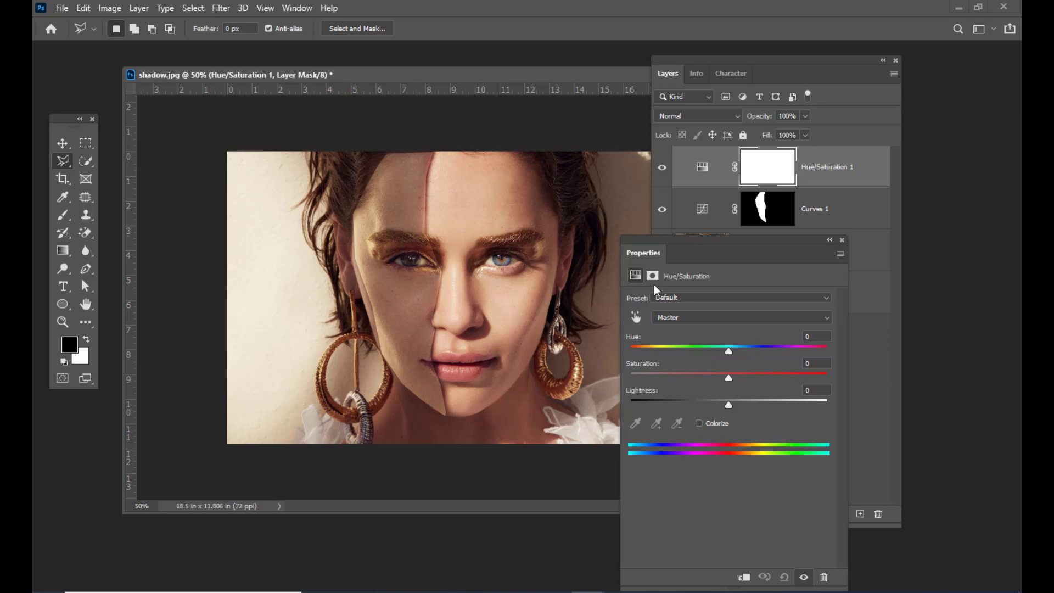
{"action": "left_click_drag", "start_coordinate": [665, 242], "coordinate": [576, 133]}
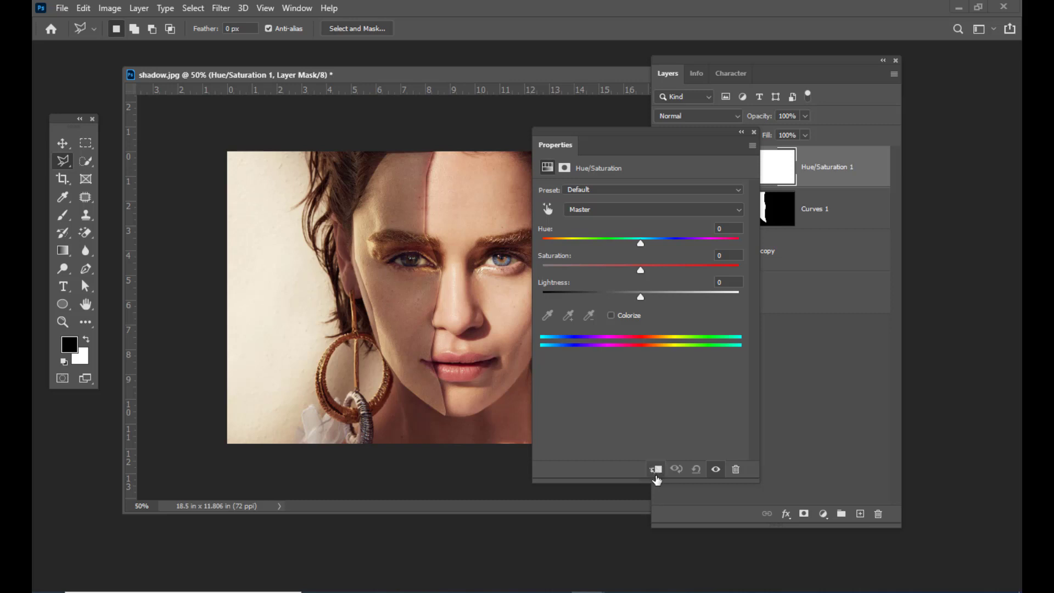
{"action": "left_click", "coordinate": [656, 473]}
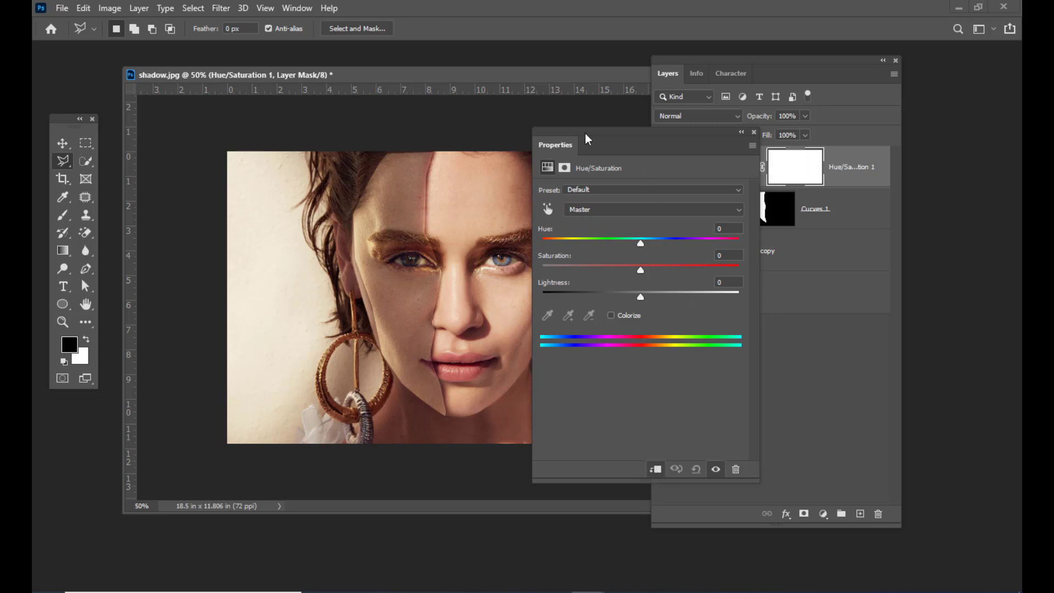
Set the master hue to -5 and sample the shadowed cheek to target the Reds range
{"action": "left_click_drag", "start_coordinate": [591, 134], "coordinate": [691, 211]}
{"action": "left_click_drag", "start_coordinate": [760, 317], "coordinate": [755, 317]}
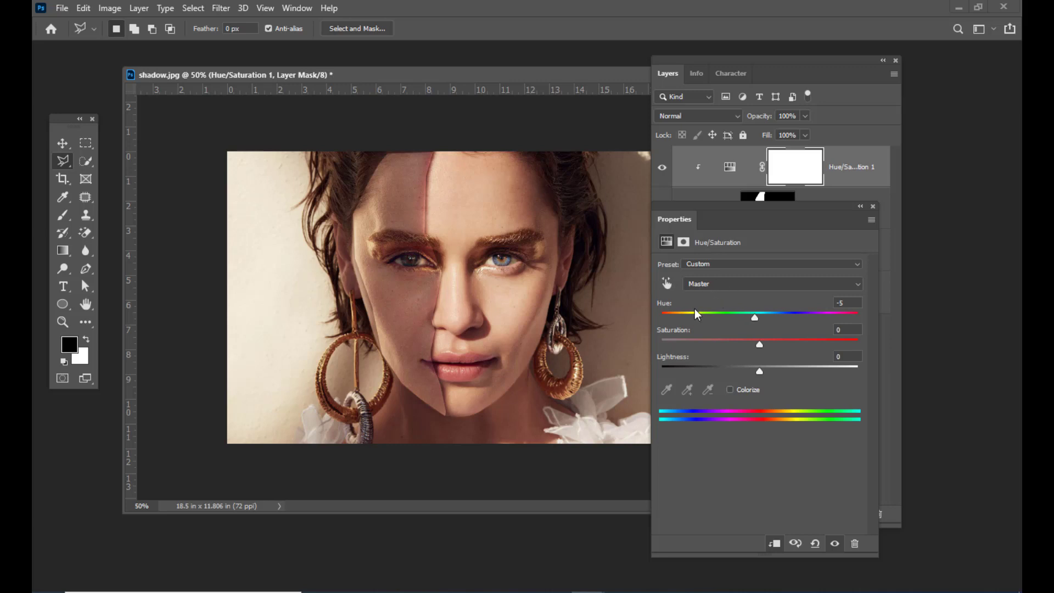
{"action": "left_click", "coordinate": [666, 283]}
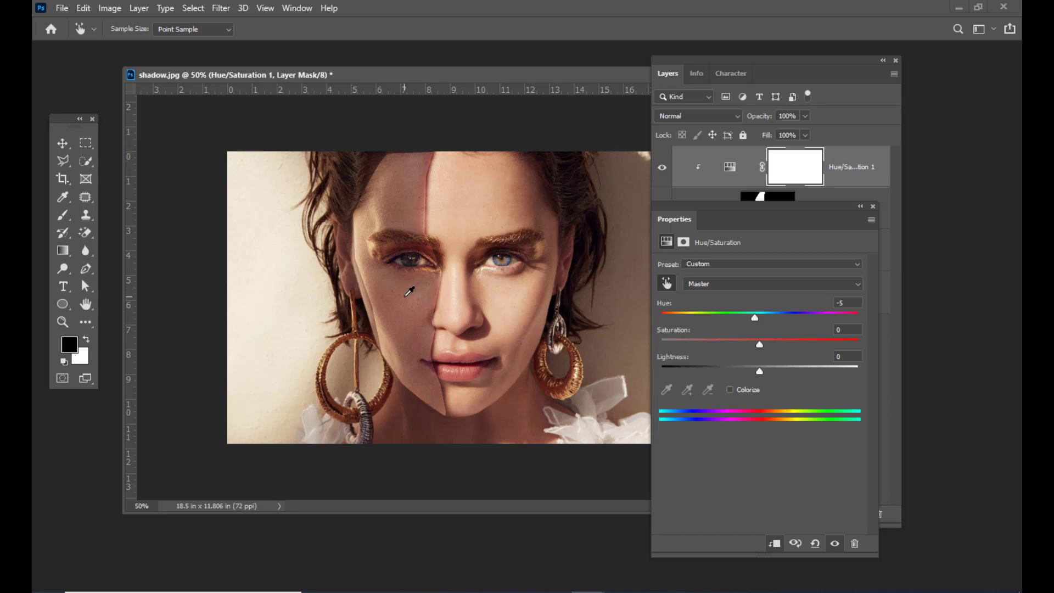
{"action": "left_click", "coordinate": [410, 292]}
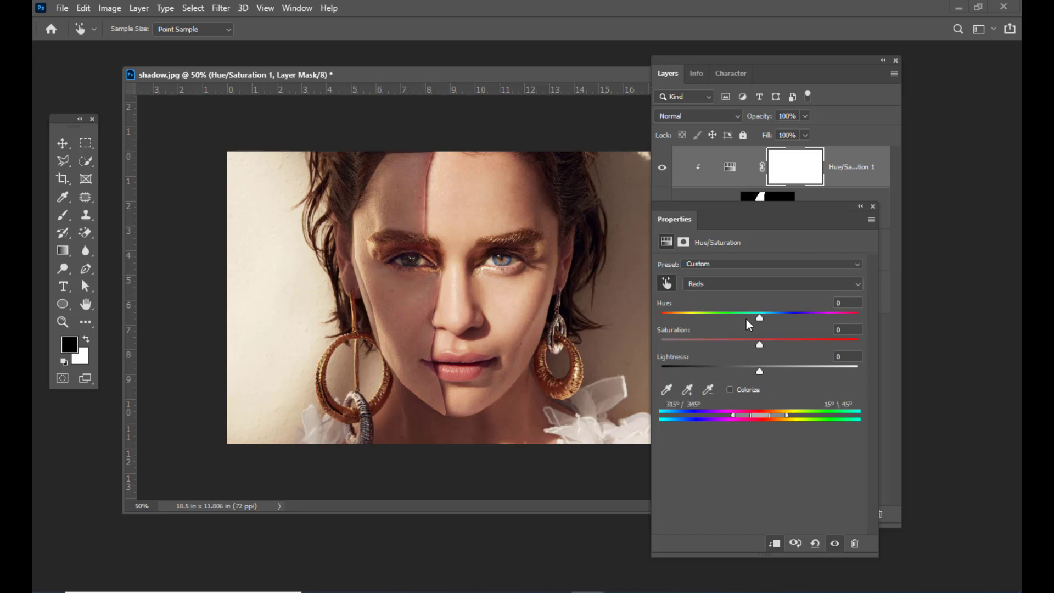
Fine-tune the hue of the Reds range and slightly raise its saturation and lightness
{"action": "left_click_drag", "start_coordinate": [761, 322], "coordinate": [764, 350]}
{"action": "left_click_drag", "start_coordinate": [764, 348], "coordinate": [770, 346]}
{"action": "left_click_drag", "start_coordinate": [767, 346], "coordinate": [755, 347]}
{"action": "mouse_move", "coordinate": [765, 318]}
{"action": "left_mouse_down"}
{"action": "mouse_move", "coordinate": [750, 318]}
{"action": "mouse_move", "coordinate": [766, 319]}
{"action": "left_mouse_up"}
{"action": "mouse_move", "coordinate": [759, 371]}
{"action": "left_mouse_down"}
{"action": "mouse_move", "coordinate": [776, 372]}
{"action": "mouse_move", "coordinate": [766, 373]}
{"action": "left_mouse_up"}
{"action": "mouse_move", "coordinate": [766, 319]}
{"action": "left_mouse_down"}
{"action": "mouse_move", "coordinate": [683, 318]}
{"action": "mouse_move", "coordinate": [787, 321]}
{"action": "mouse_move", "coordinate": [742, 319]}
{"action": "mouse_move", "coordinate": [759, 318]}
{"action": "left_mouse_up"}
{"action": "left_click_drag", "start_coordinate": [757, 346], "coordinate": [771, 345]}
{"action": "left_click", "coordinate": [872, 207]}
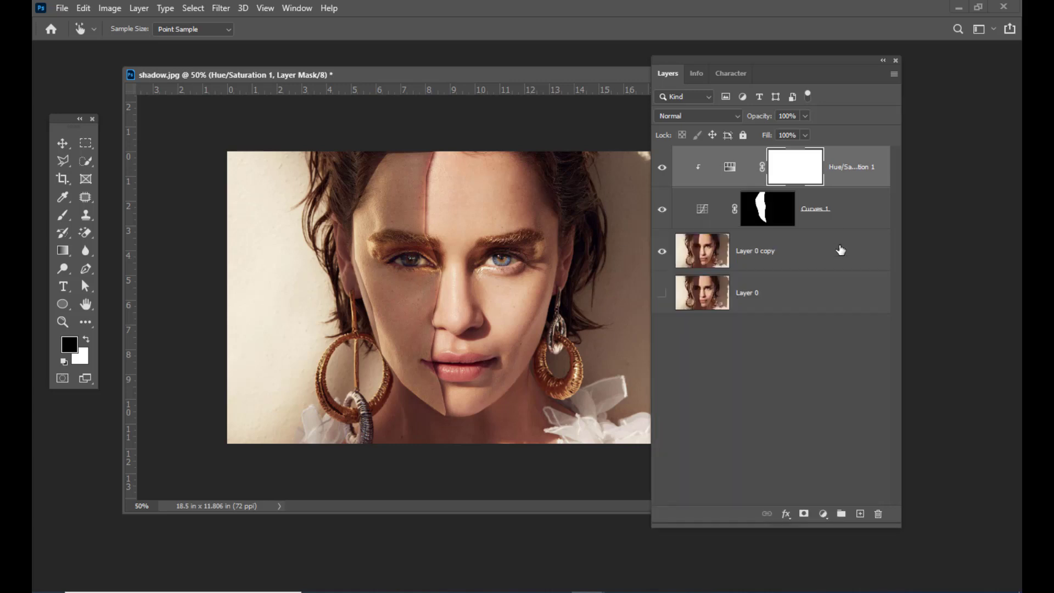
Add an Exposure adjustment layer clipped above the Curves 1 layer and set its exposure to +0.61
{"action": "left_click", "coordinate": [843, 216]}
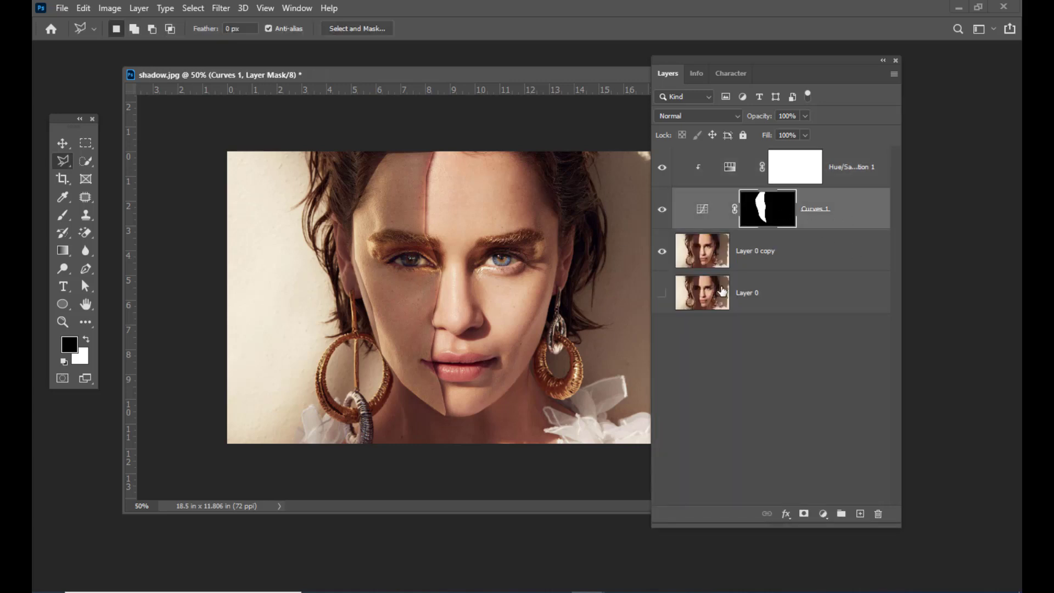
{"action": "left_click", "coordinate": [822, 513]}
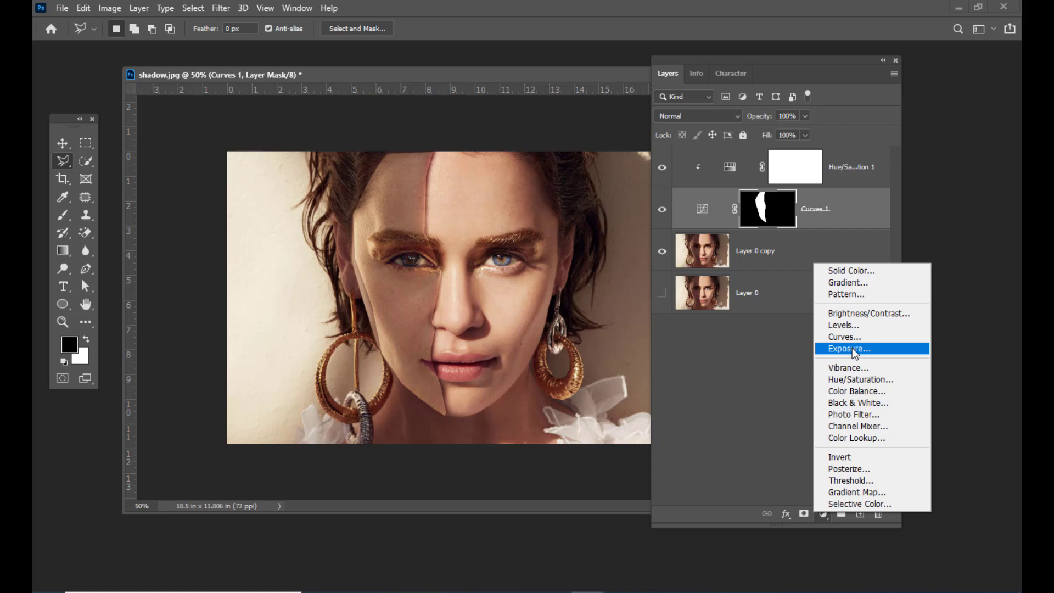
{"action": "left_click", "coordinate": [851, 349]}
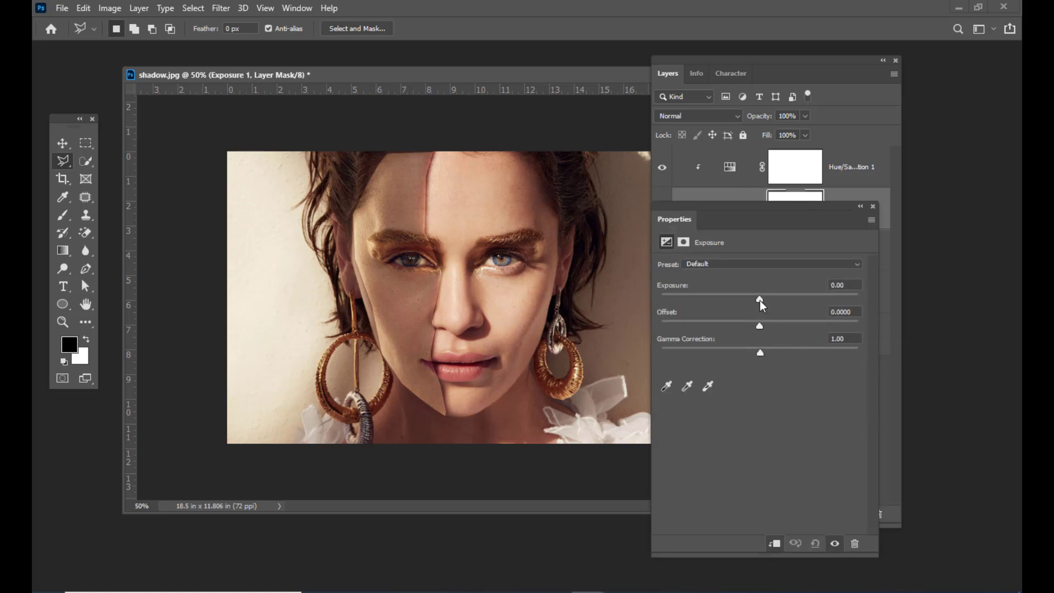
{"action": "left_click_drag", "start_coordinate": [760, 300], "coordinate": [768, 300]}
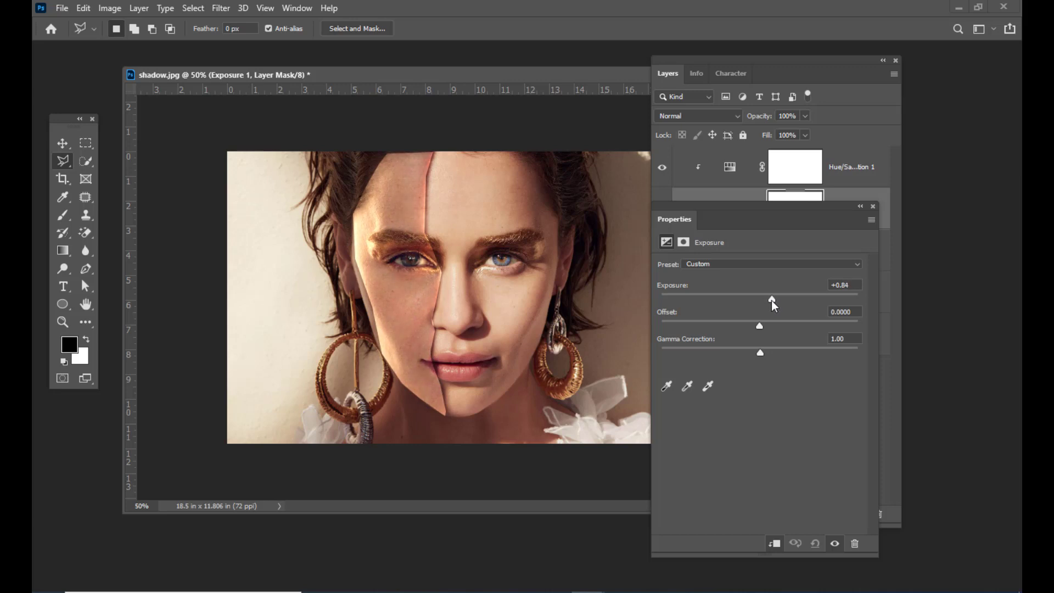
{"action": "left_click_drag", "start_coordinate": [771, 301], "coordinate": [768, 301]}
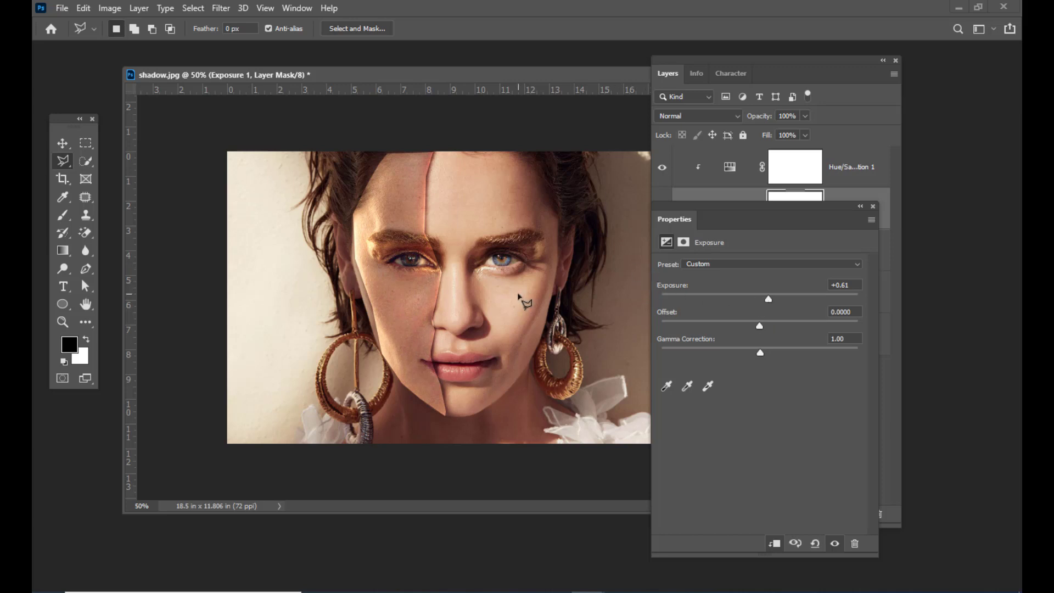
{"action": "left_click", "coordinate": [873, 207]}
Add a Vibrance adjustment layer clipped above Curves 1, set its saturation to -8 and raise its vibrance
{"action": "left_click", "coordinate": [815, 255]}
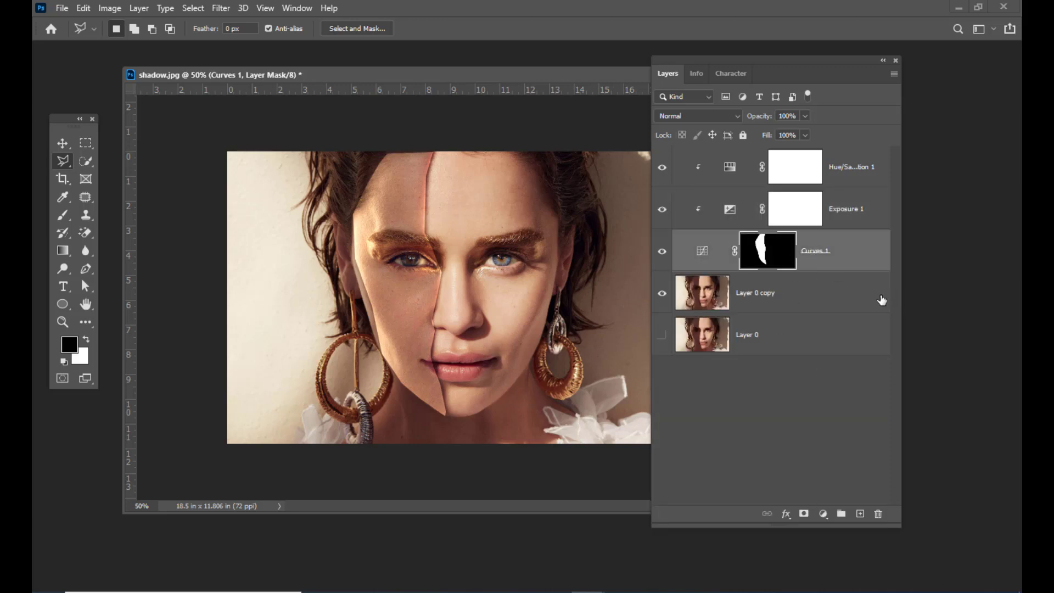
{"action": "left_click", "coordinate": [821, 514]}
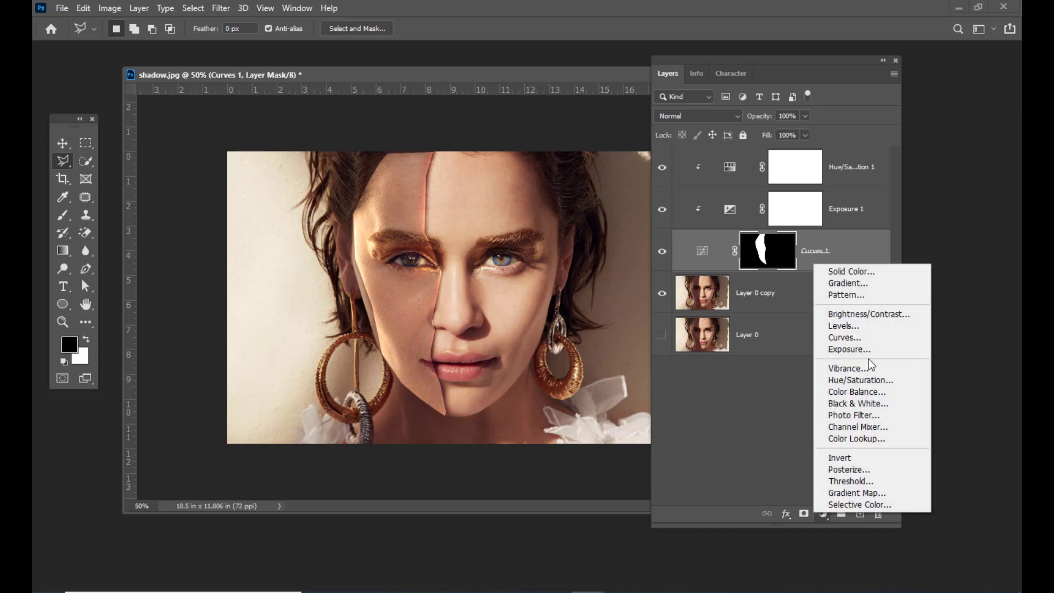
{"action": "left_click", "coordinate": [903, 371]}
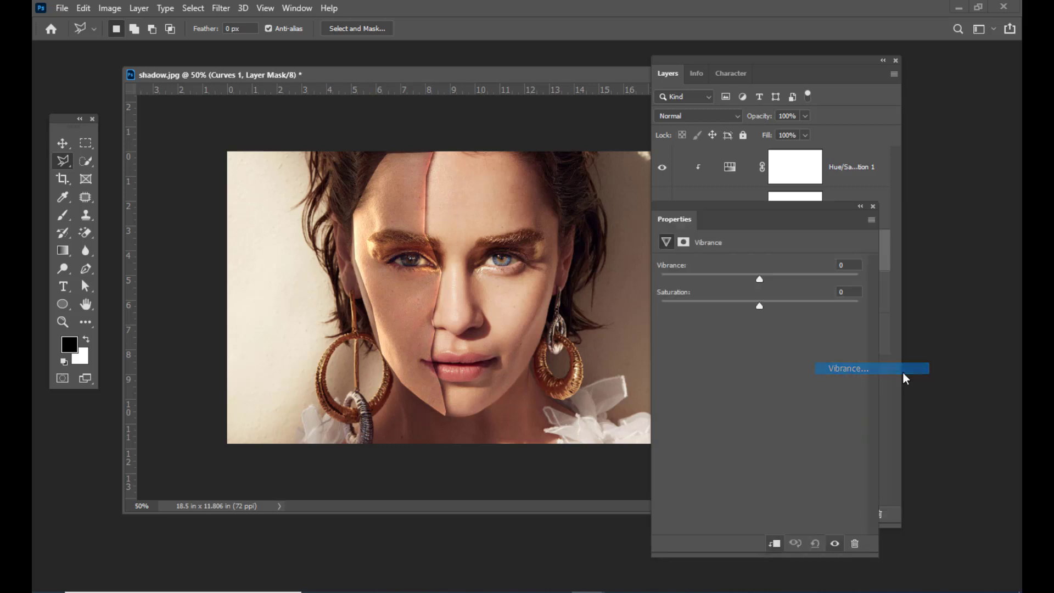
{"action": "left_click_drag", "start_coordinate": [759, 282], "coordinate": [755, 319]}
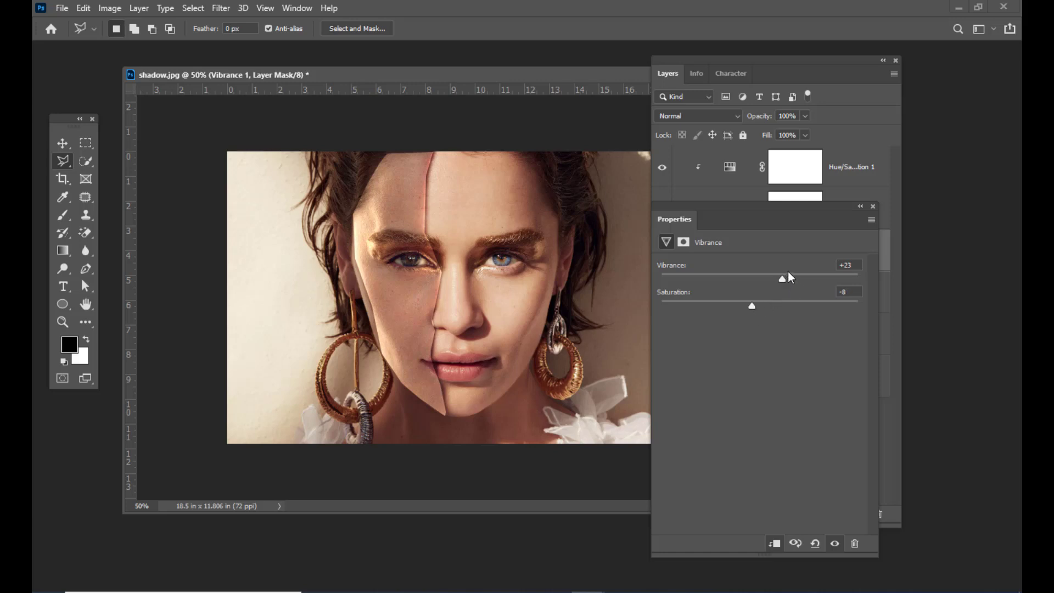
{"action": "left_click_drag", "start_coordinate": [788, 280], "coordinate": [784, 280]}
{"action": "left_click_drag", "start_coordinate": [784, 279], "coordinate": [801, 279]}
{"action": "left_click", "coordinate": [739, 65]}
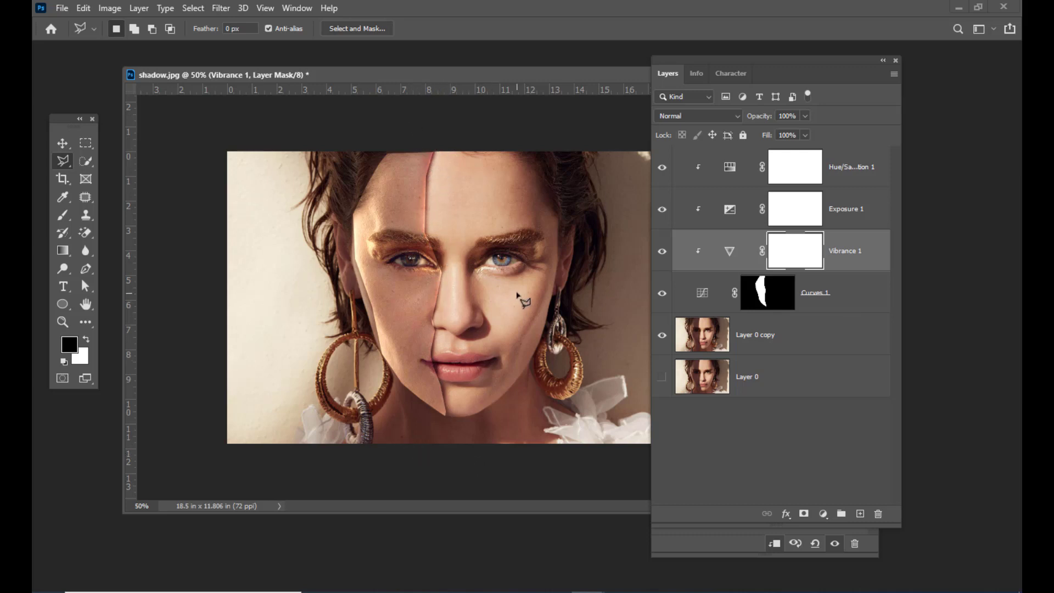
Create a merged copy of all visible layers above Hue/Saturation 1 and rearrange the Layers panel and document window
{"action": "left_click", "coordinate": [870, 168]}
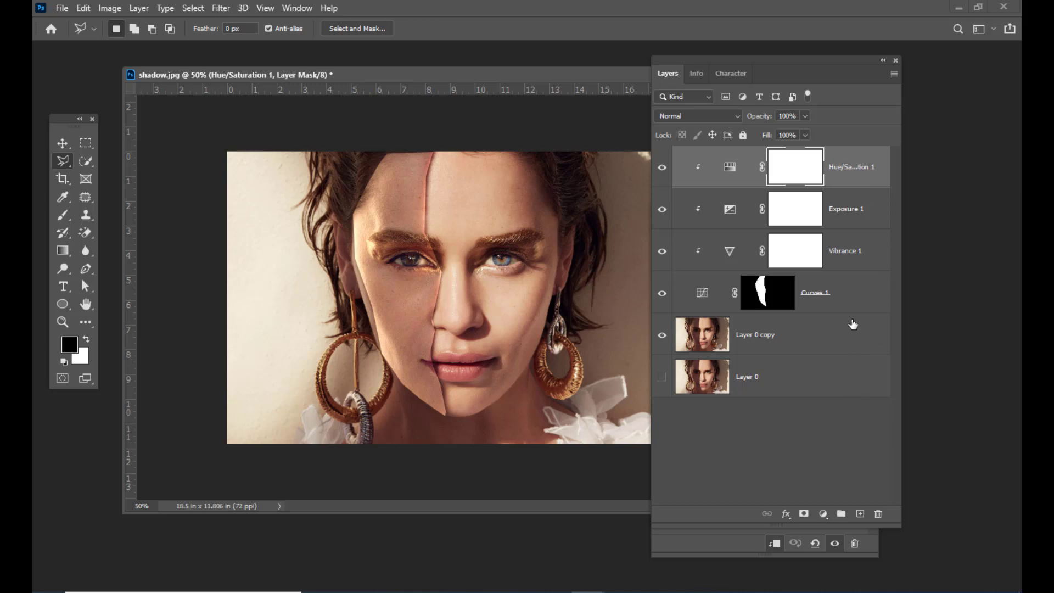
{"action": "key", "text": "ctrl+alt+shift+e"}
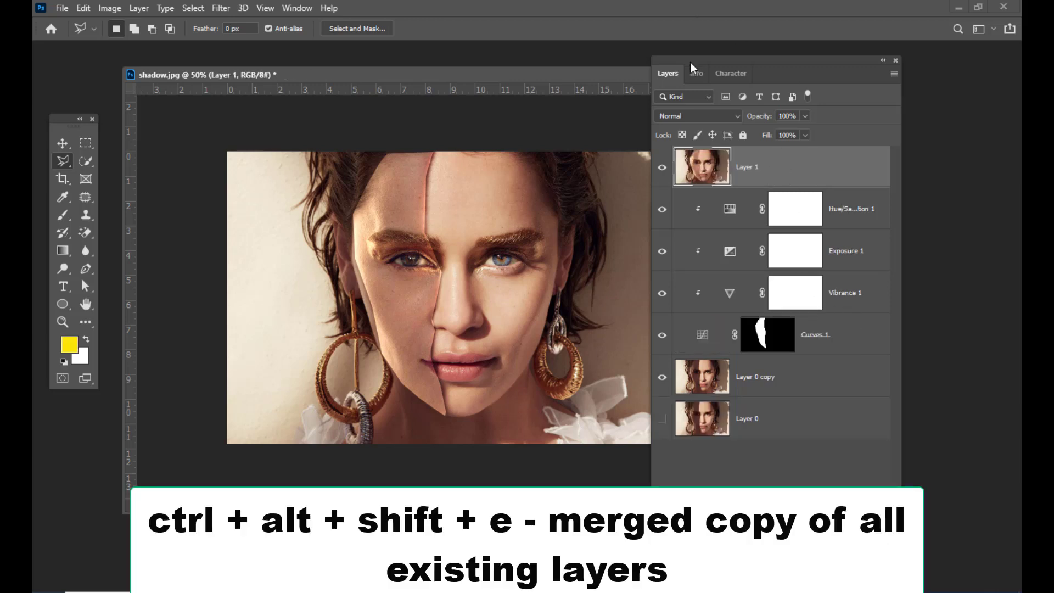
{"action": "left_click_drag", "start_coordinate": [690, 62], "coordinate": [709, 63]}
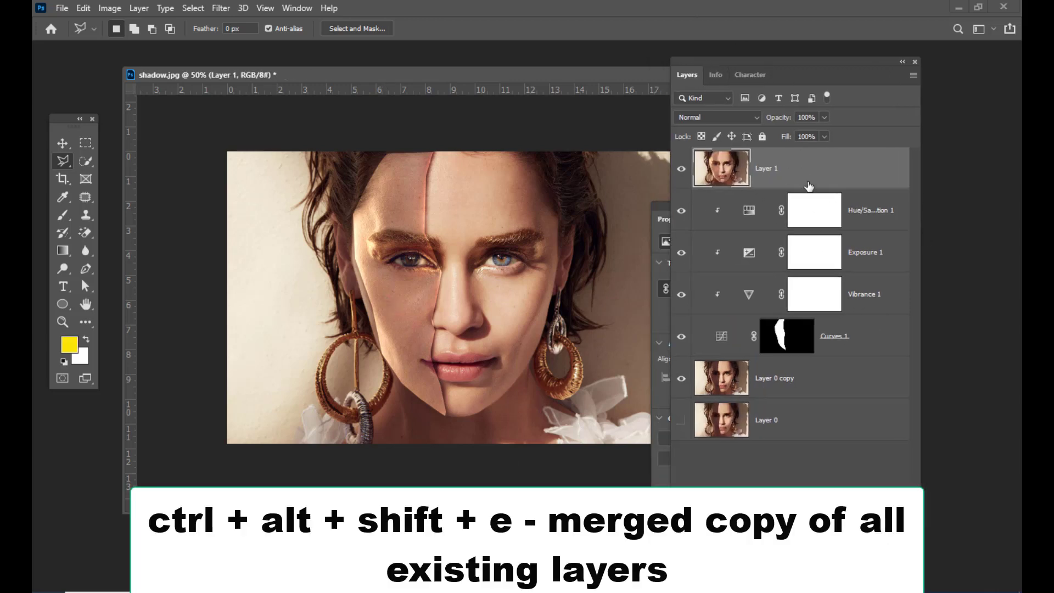
{"action": "mouse_move", "coordinate": [706, 58]}
{"action": "left_mouse_down"}
{"action": "mouse_move", "coordinate": [717, 58]}
{"action": "mouse_move", "coordinate": [706, 69]}
{"action": "left_mouse_up"}
{"action": "left_click_drag", "start_coordinate": [347, 74], "coordinate": [375, 73]}
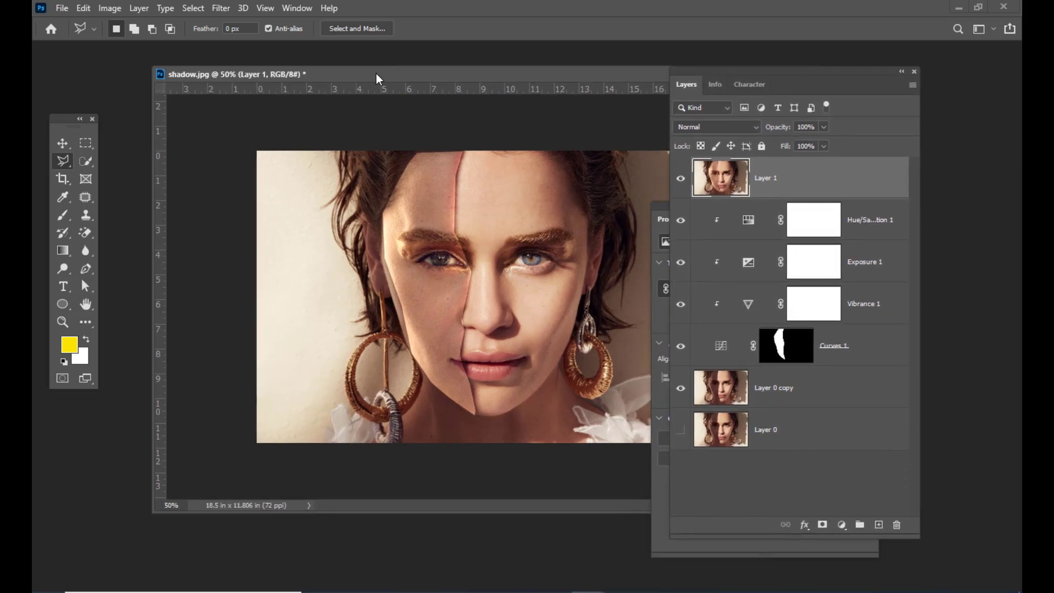
With the Patch Tool, replace the shadow edge down the forehead on Layer 1 with adjacent clean forehead skin
{"action": "left_click", "coordinate": [88, 200]}
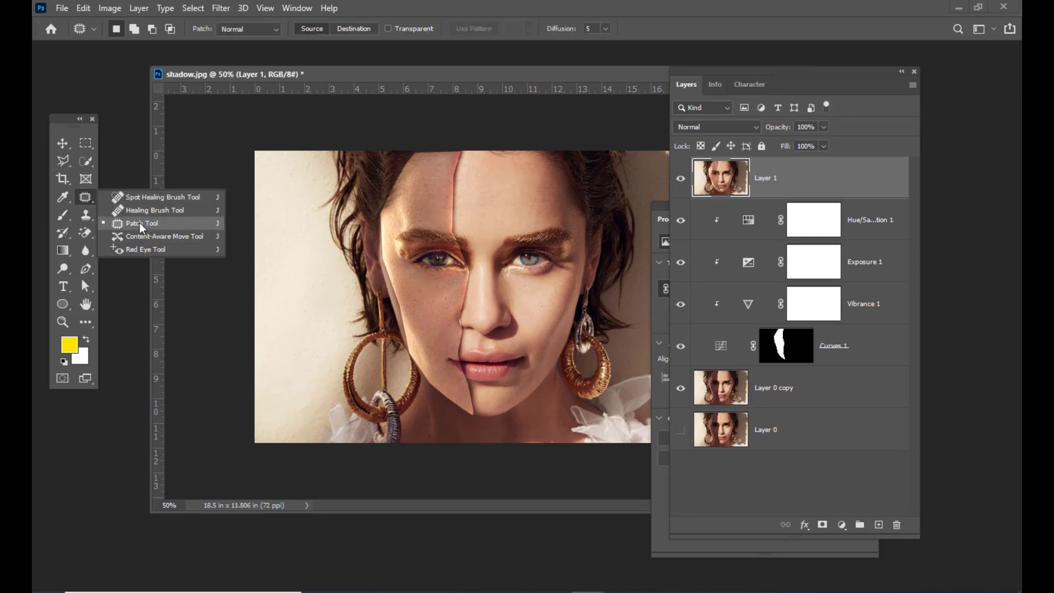
{"action": "left_click", "coordinate": [140, 223]}
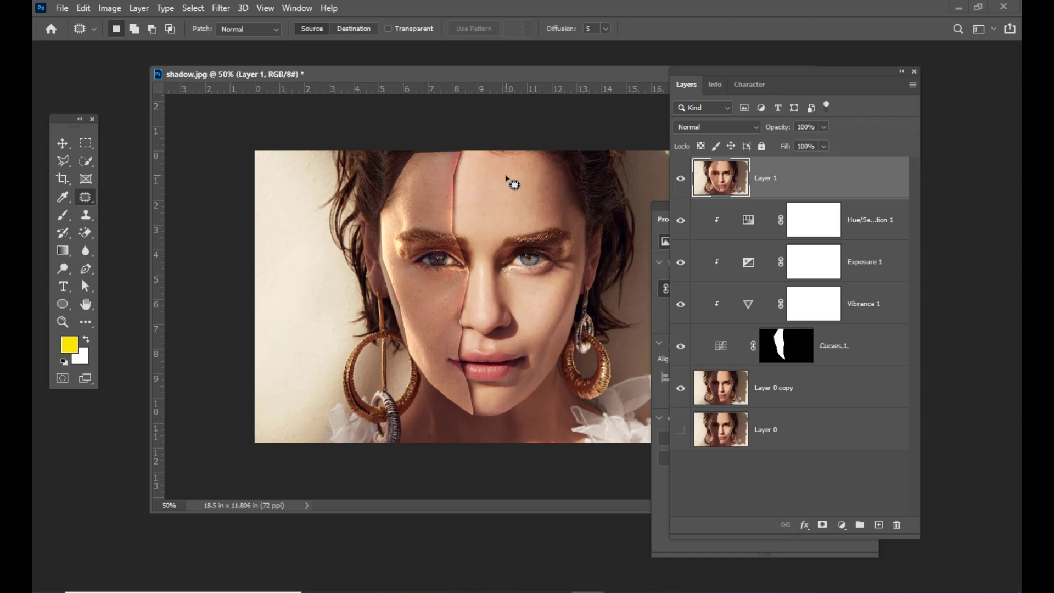
{"action": "key", "text": "ctrl+plus"}
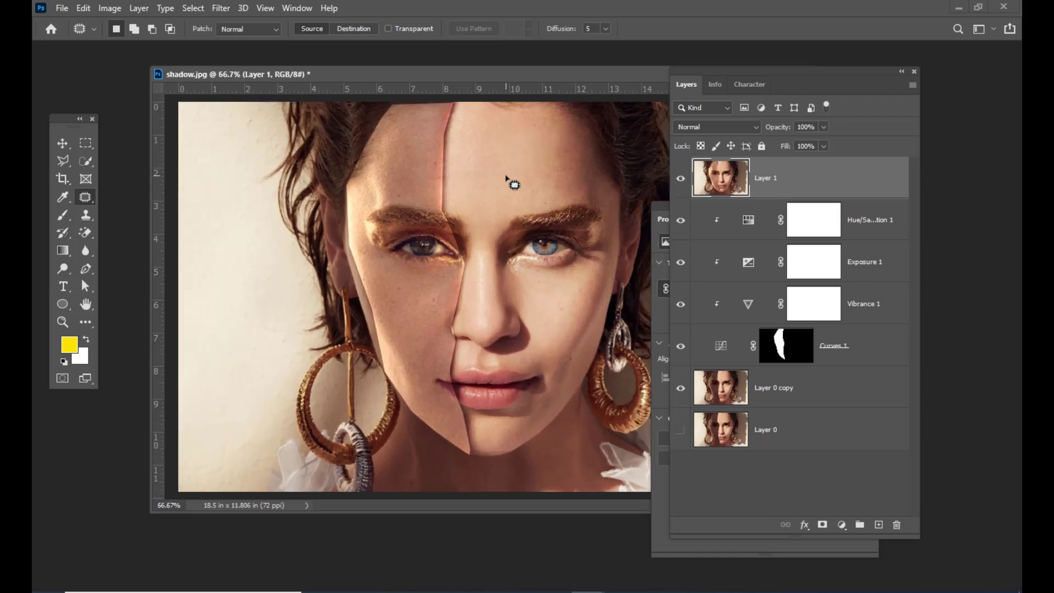
{"action": "key", "text": "ctrl+space"}
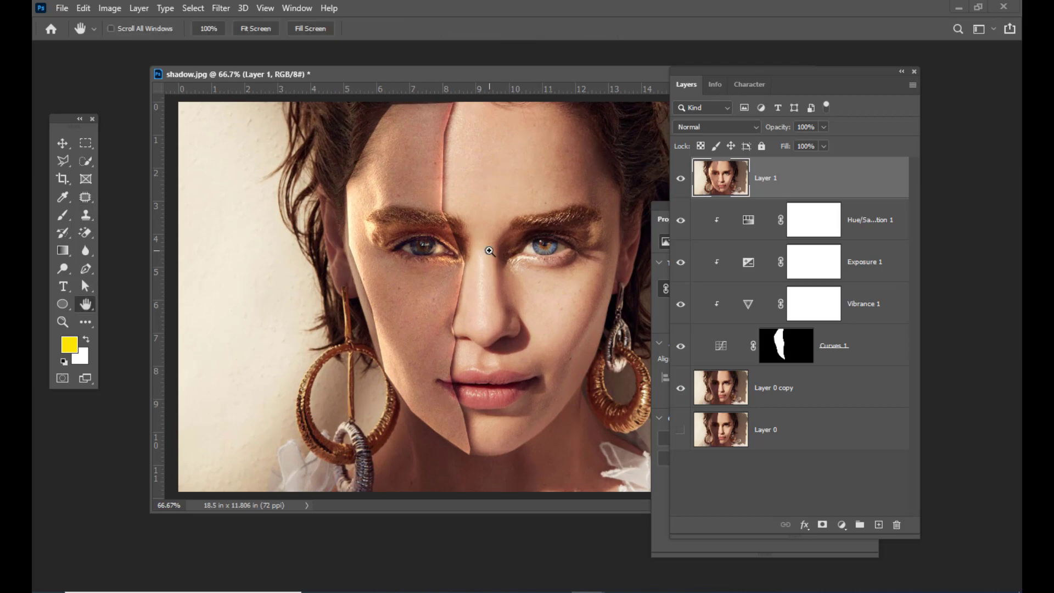
{"action": "left_click", "coordinate": [489, 251], "text": "ctrl"}
{"action": "left_click_drag", "start_coordinate": [467, 199], "coordinate": [489, 395]}
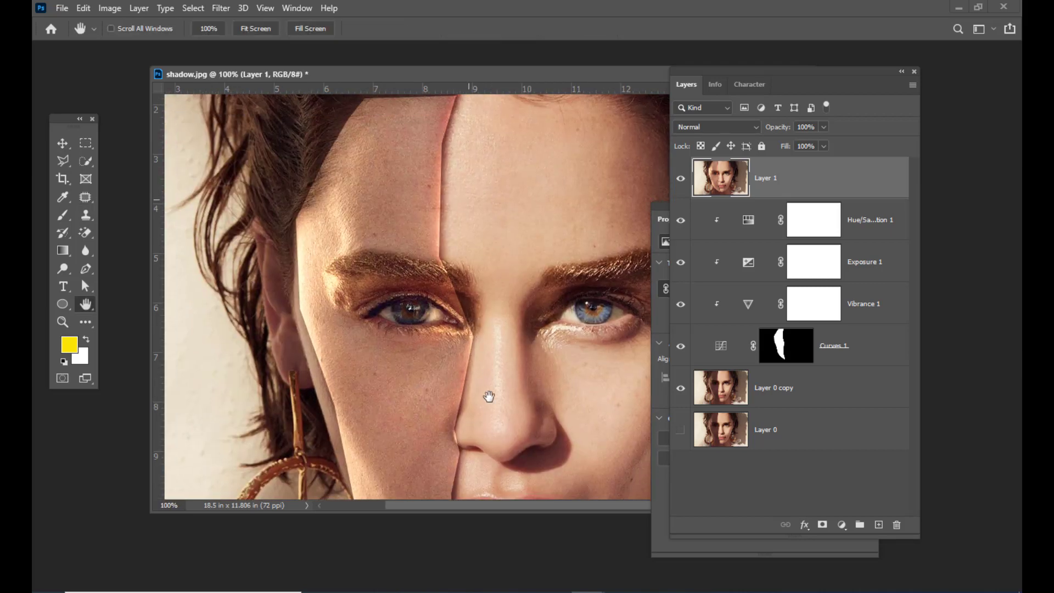
{"action": "left_click", "coordinate": [476, 247], "text": "alt"}
{"action": "left_click", "coordinate": [86, 198]}
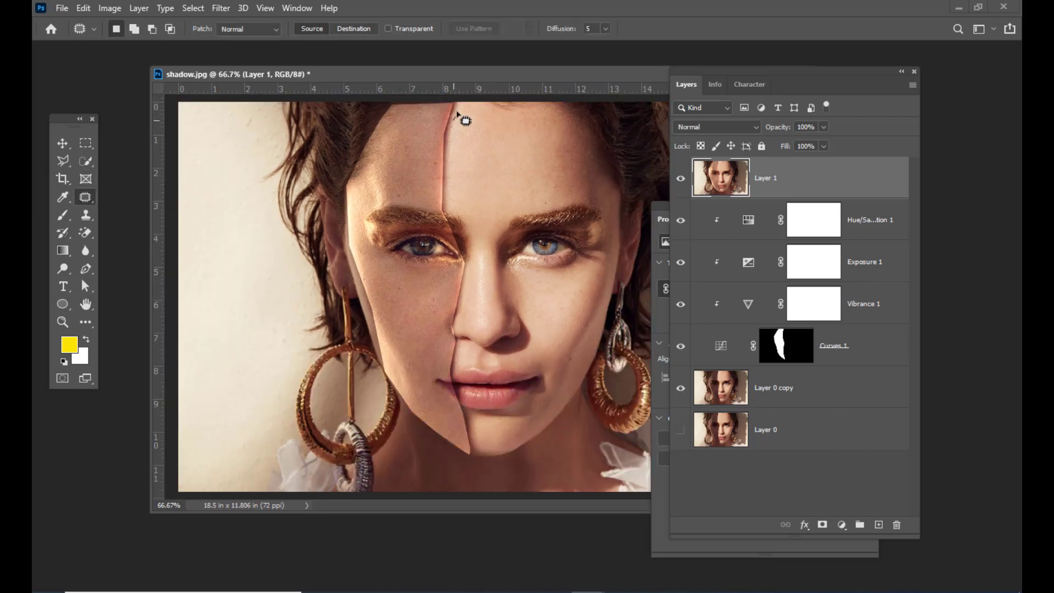
{"action": "mouse_move", "coordinate": [457, 113]}
{"action": "left_mouse_down"}
{"action": "mouse_move", "coordinate": [437, 167]}
{"action": "mouse_move", "coordinate": [436, 205]}
{"action": "mouse_move", "coordinate": [449, 211]}
{"action": "mouse_move", "coordinate": [457, 107]}
{"action": "left_mouse_up"}
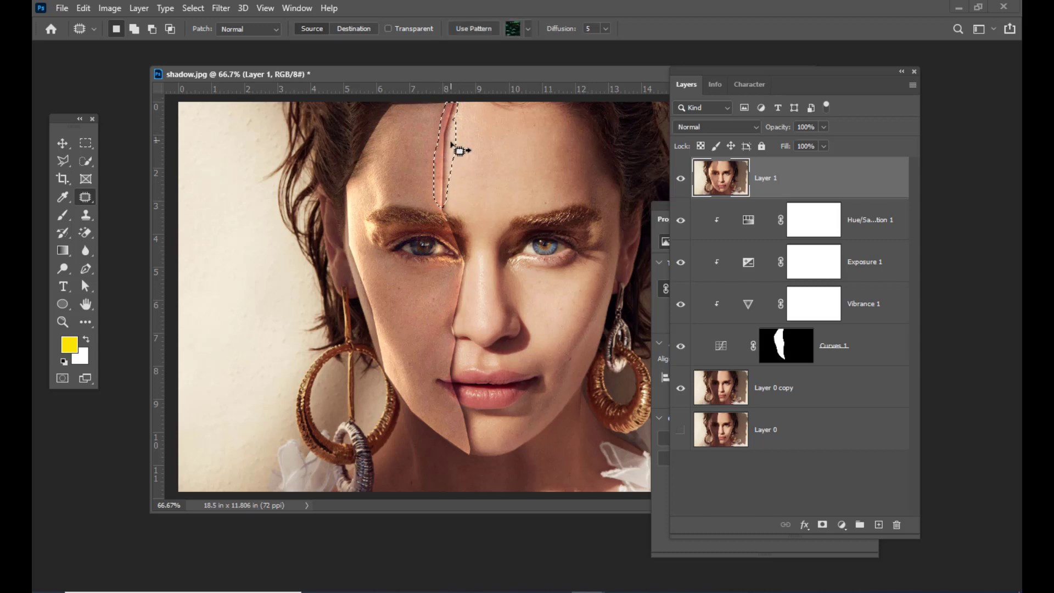
{"action": "left_click_drag", "start_coordinate": [460, 150], "coordinate": [482, 148]}
{"action": "key", "text": "ctrl+d"}
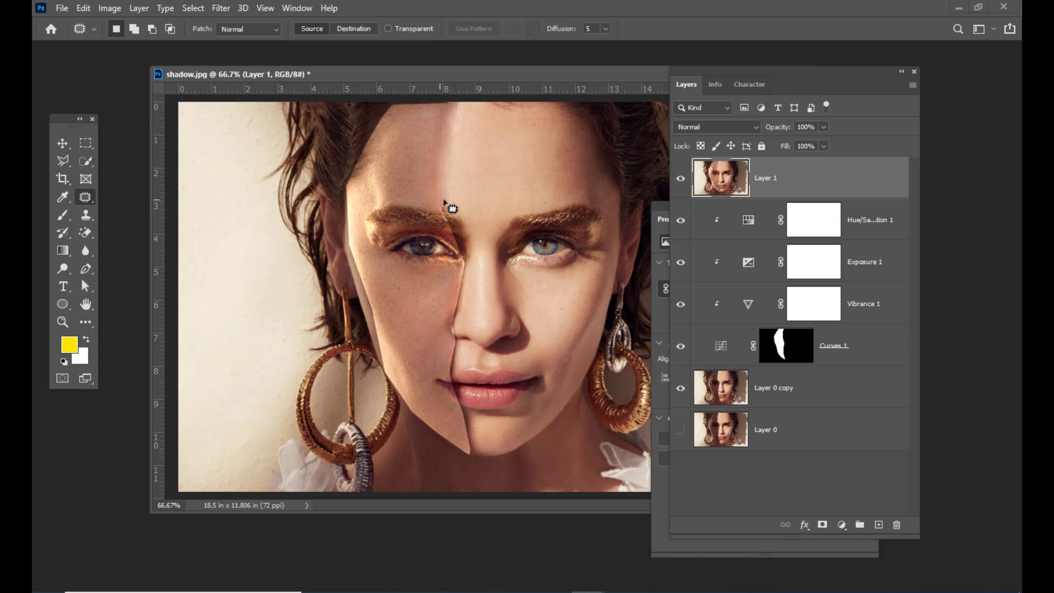
Patch the leftover bit of shadow edge just above the inner eyebrow with clean forehead skin
{"action": "mouse_move", "coordinate": [445, 202]}
{"action": "left_mouse_down"}
{"action": "mouse_move", "coordinate": [447, 225]}
{"action": "mouse_move", "coordinate": [447, 200]}
{"action": "left_mouse_up"}
{"action": "left_click_drag", "start_coordinate": [446, 208], "coordinate": [488, 188]}
{"action": "key", "text": "ctrl+d"}
Patch the shadow edge crossing the inner eyebrow and running down beside the inner corner of the eye
{"action": "scroll", "coordinate": [472, 242], "scroll_direction": "up", "scroll_amount": 1}
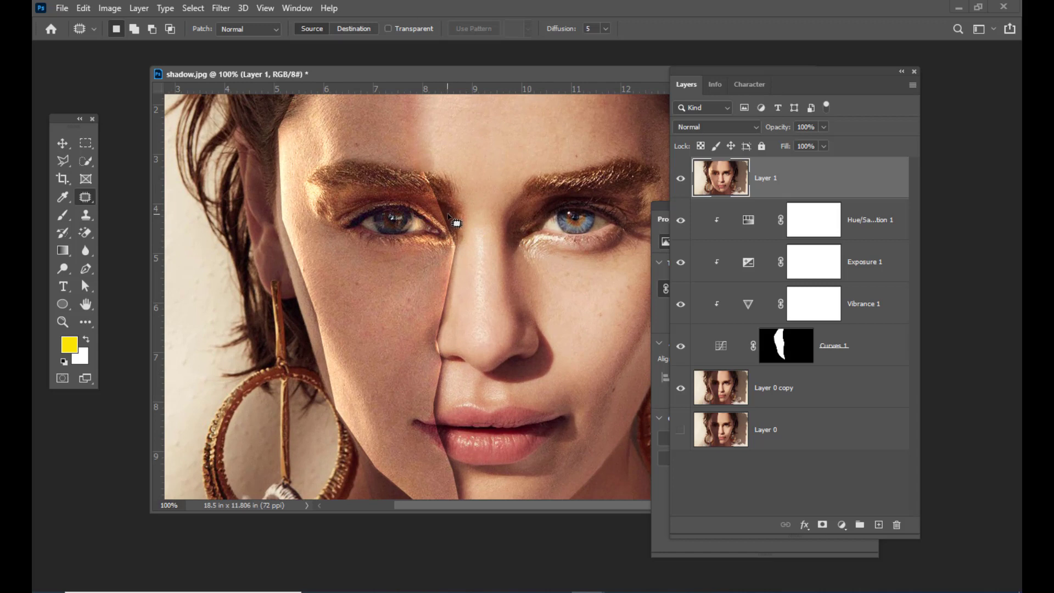
{"action": "mouse_move", "coordinate": [444, 216]}
{"action": "left_mouse_down"}
{"action": "mouse_move", "coordinate": [426, 181]}
{"action": "mouse_move", "coordinate": [440, 184]}
{"action": "mouse_move", "coordinate": [424, 172]}
{"action": "mouse_move", "coordinate": [433, 181]}
{"action": "left_mouse_up"}
{"action": "key", "text": "ctrl+d"}
{"action": "key", "text": "ctrl+d"}
{"action": "key", "text": "ctrl+d"}
{"action": "key", "text": "ctrl+d"}
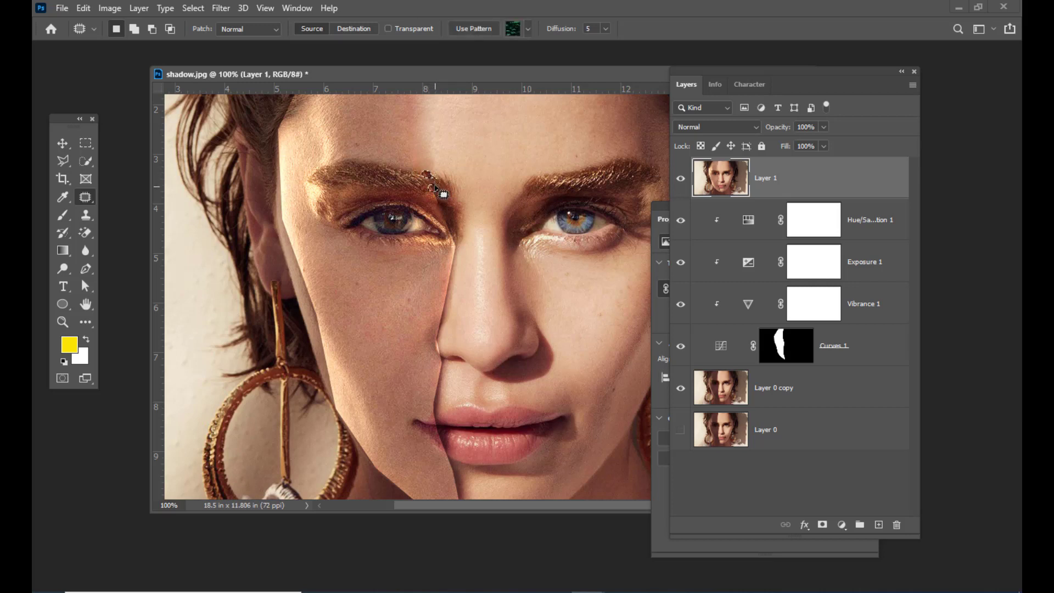
{"action": "key", "text": "ctrl+d"}
{"action": "left_click_drag", "start_coordinate": [432, 197], "coordinate": [441, 190]}
{"action": "key", "text": "ctrl+d"}
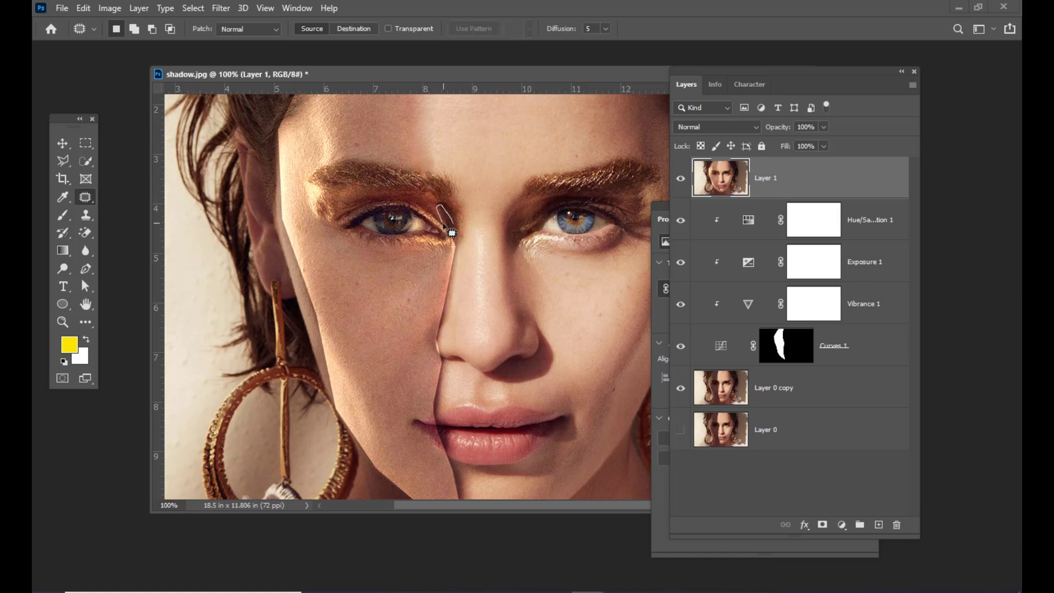
{"action": "left_click_drag", "start_coordinate": [450, 225], "coordinate": [453, 212]}
{"action": "key", "text": "ctrl+d"}
Patch the shadow edge along the side of the nose with clean skin from the cheek
{"action": "mouse_move", "coordinate": [447, 311]}
{"action": "left_mouse_down"}
{"action": "mouse_move", "coordinate": [453, 244]}
{"action": "mouse_move", "coordinate": [436, 320]}
{"action": "mouse_move", "coordinate": [446, 316]}
{"action": "mouse_move", "coordinate": [429, 336]}
{"action": "mouse_move", "coordinate": [437, 357]}
{"action": "mouse_move", "coordinate": [440, 314]}
{"action": "mouse_move", "coordinate": [426, 342]}
{"action": "left_mouse_up"}
{"action": "left_click", "coordinate": [427, 313]}
{"action": "left_click", "coordinate": [421, 307]}
{"action": "left_click_drag", "start_coordinate": [425, 332], "coordinate": [401, 292]}
Try to patch the shadow edge between the nostril and the upper lip, and undo the attempt
{"action": "left_click", "coordinate": [439, 405]}
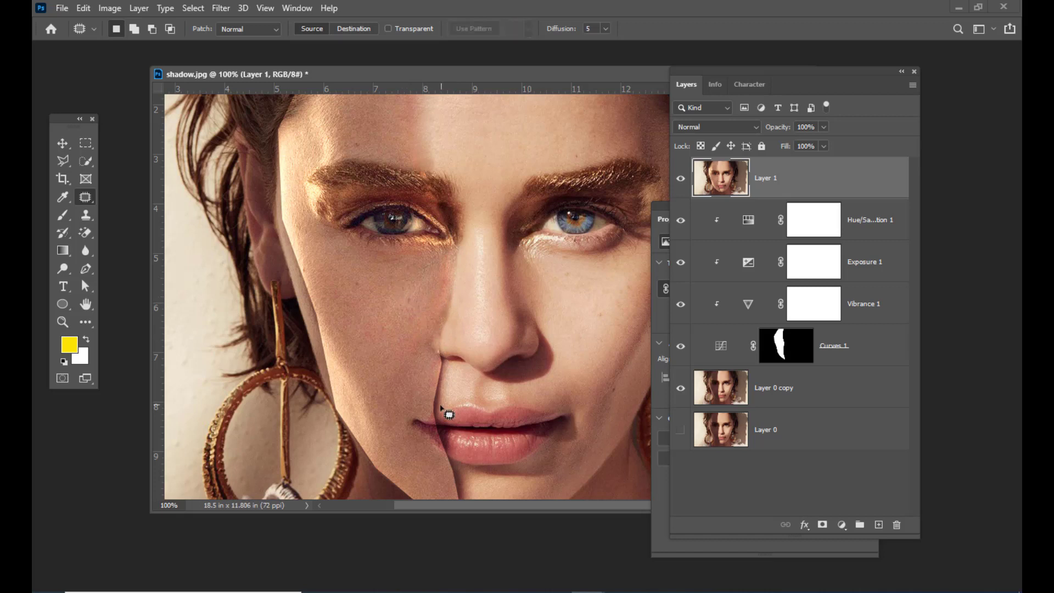
{"action": "mouse_move", "coordinate": [440, 406]}
{"action": "left_mouse_down"}
{"action": "mouse_move", "coordinate": [443, 363]}
{"action": "mouse_move", "coordinate": [430, 391]}
{"action": "mouse_move", "coordinate": [438, 403]}
{"action": "mouse_move", "coordinate": [448, 394]}
{"action": "left_mouse_up"}
{"action": "key", "text": "ctrl+d"}
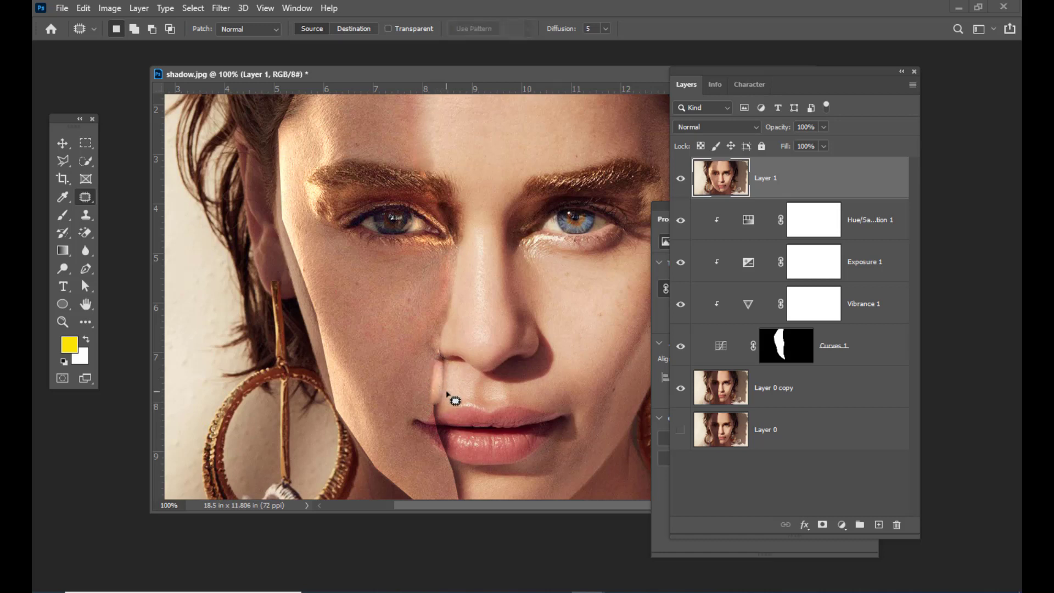
{"action": "key", "text": "ctrl+z"}
{"action": "key", "text": "ctrl+z"}
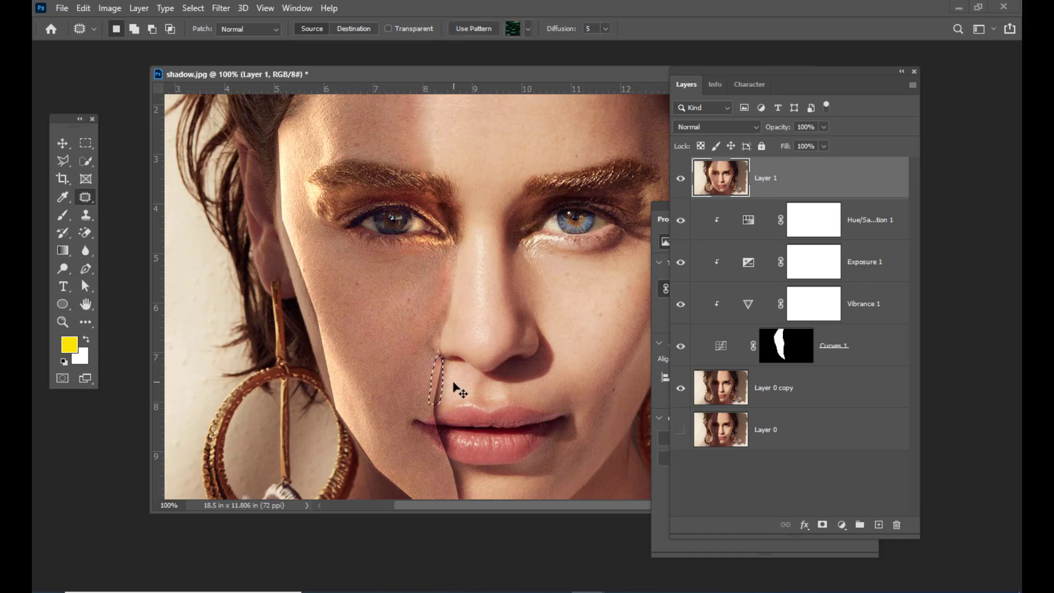
{"action": "key", "text": "ctrl+z"}
Patch the shadow edge between the nostril and the upper lip in small sections with nearby cheek skin
{"action": "mouse_move", "coordinate": [437, 405]}
{"action": "left_mouse_down"}
{"action": "mouse_move", "coordinate": [441, 369]}
{"action": "mouse_move", "coordinate": [432, 405]}
{"action": "mouse_move", "coordinate": [441, 399]}
{"action": "mouse_move", "coordinate": [422, 391]}
{"action": "left_mouse_up"}
{"action": "key", "text": "ctrl+d"}
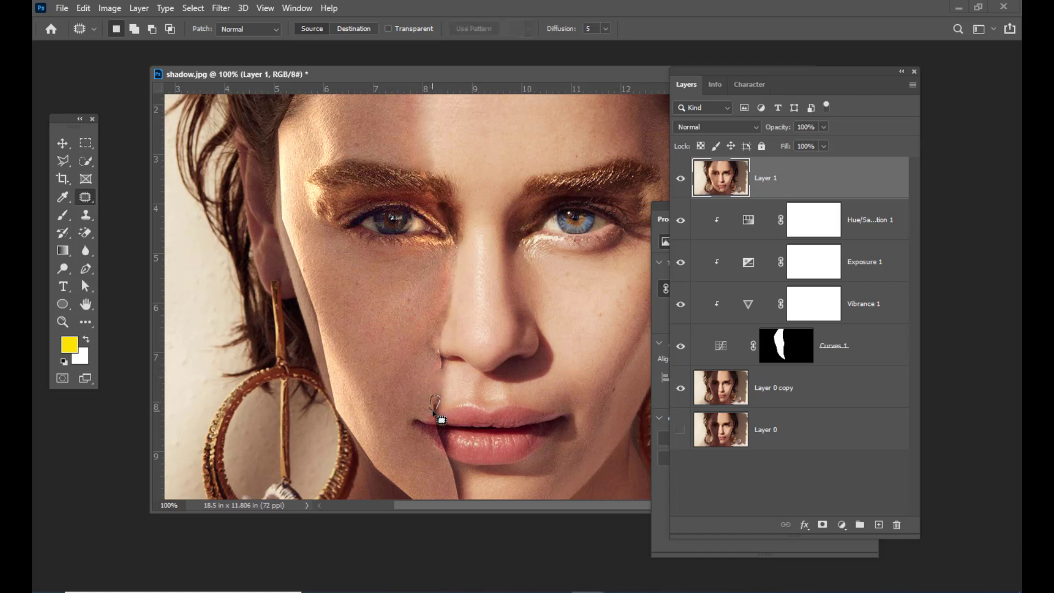
{"action": "mouse_move", "coordinate": [435, 404]}
{"action": "left_mouse_down"}
{"action": "mouse_move", "coordinate": [423, 394]}
{"action": "mouse_move", "coordinate": [442, 361]}
{"action": "mouse_move", "coordinate": [422, 363]}
{"action": "left_mouse_up"}
{"action": "key", "text": "ctrl+d"}
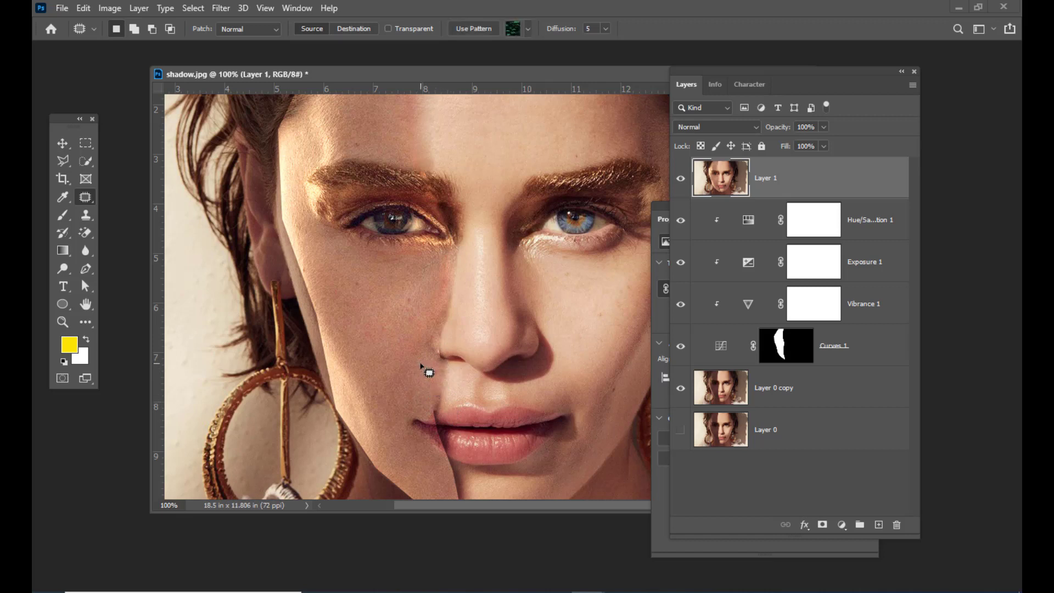
{"action": "key", "text": "ctrl+d"}
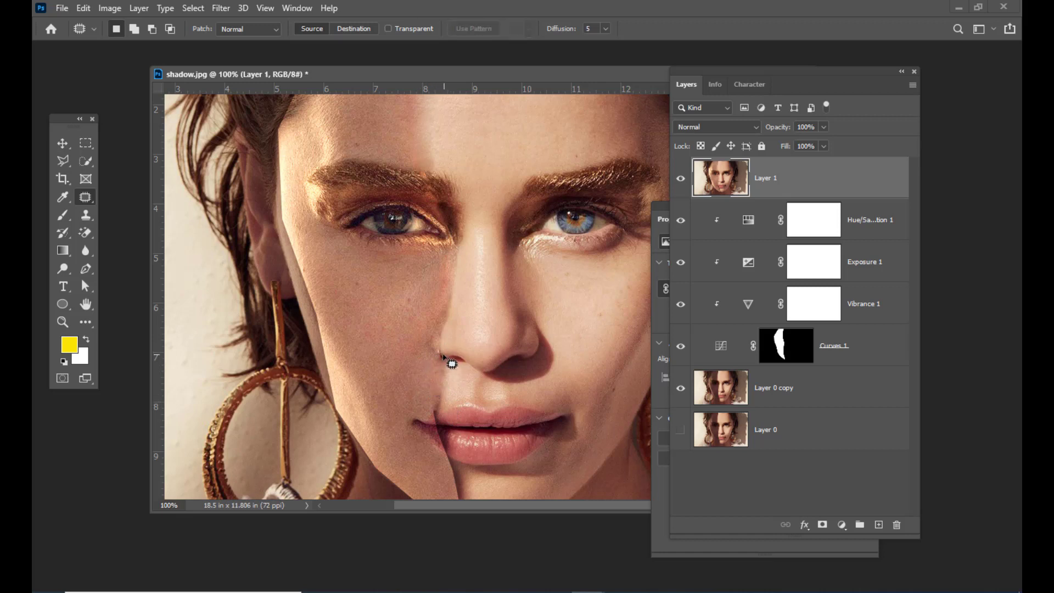
Patch the small dark remnants of the shadow edge beside the nostril with clean cheek skin
{"action": "left_click_drag", "start_coordinate": [436, 354], "coordinate": [438, 354]}
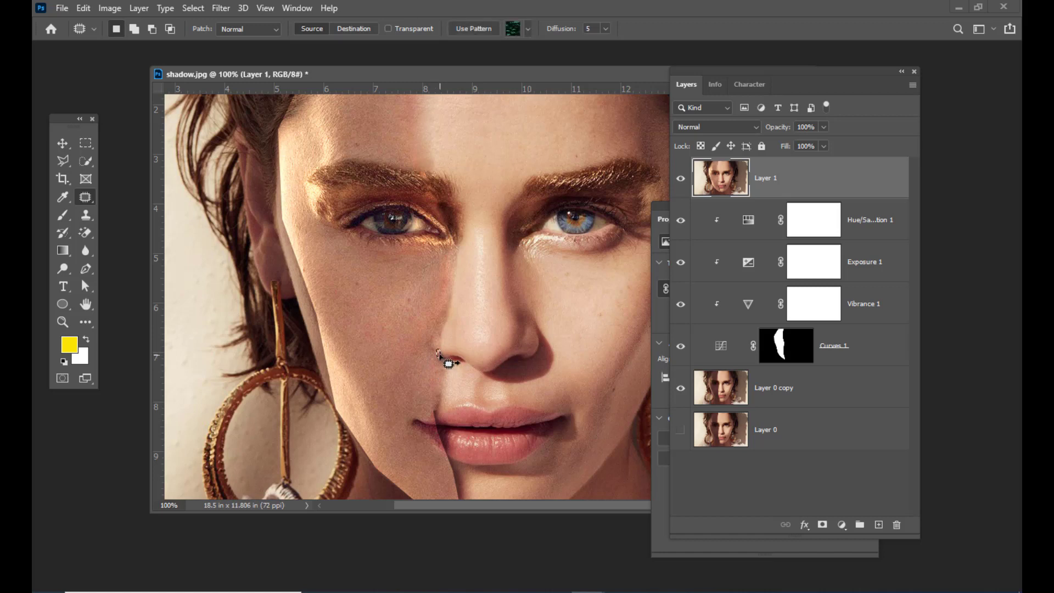
{"action": "key", "text": "ctrl+d"}
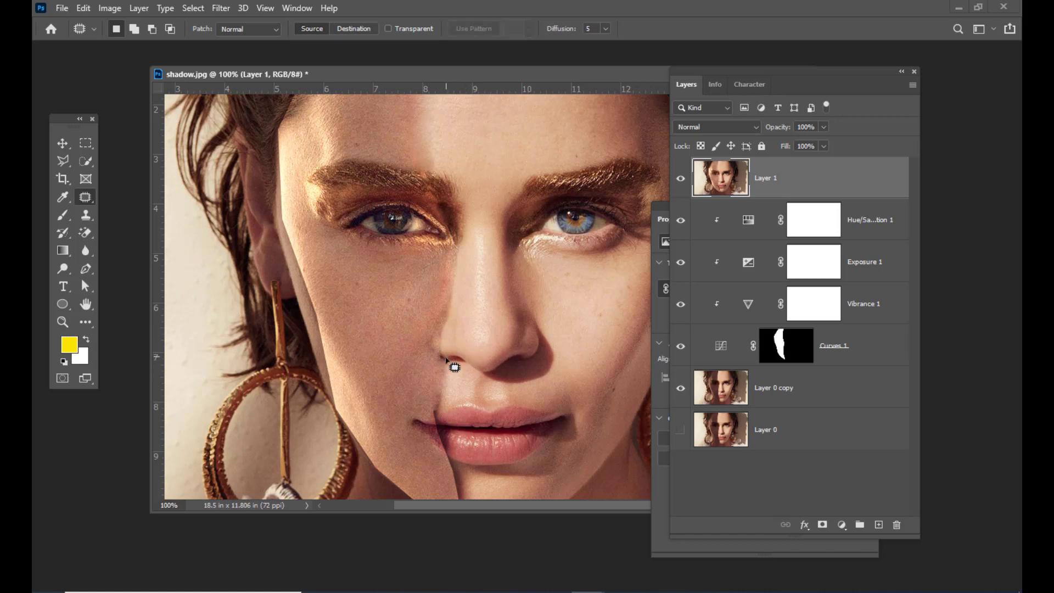
{"action": "left_click_drag", "start_coordinate": [449, 366], "coordinate": [426, 360]}
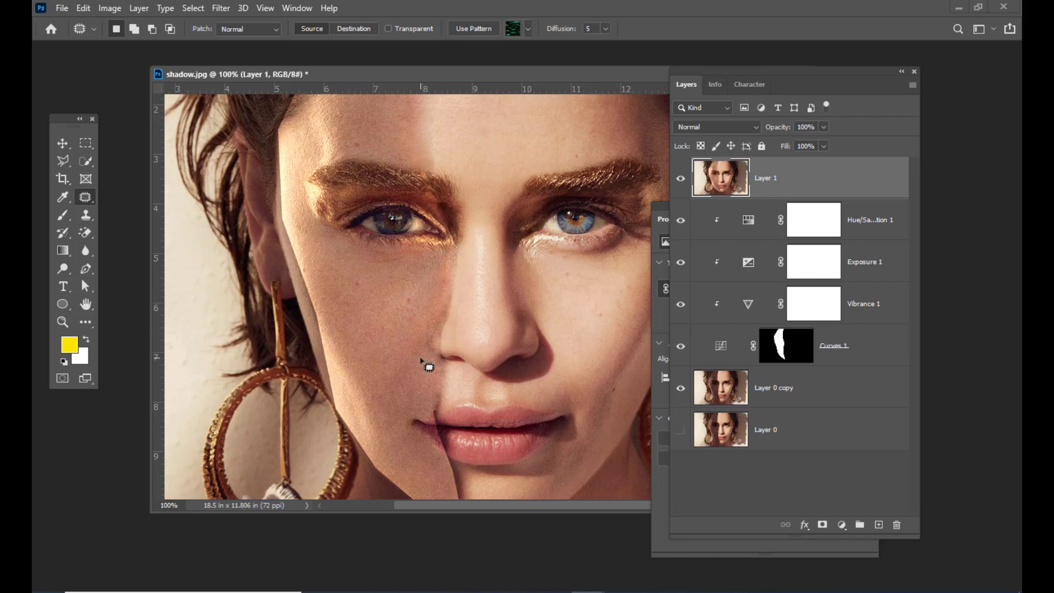
{"action": "key", "text": "ctrl+d"}
{"action": "scroll", "coordinate": [466, 313], "scroll_direction": "down", "scroll_amount": 2}
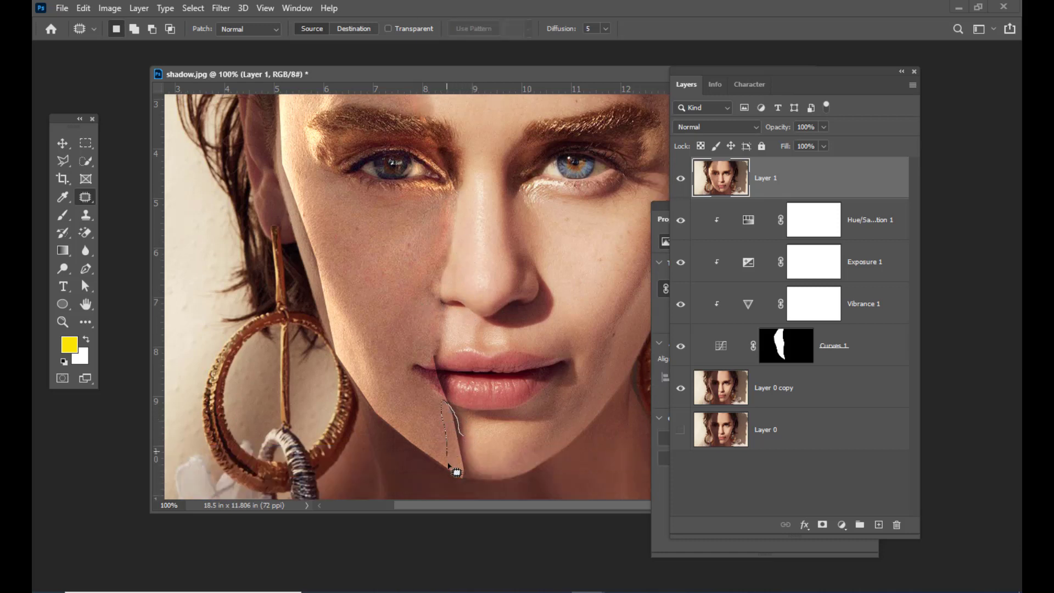
Patch the shadow edge running from below the lower lip to the chin in small sections with nearby skin
{"action": "mouse_move", "coordinate": [448, 465]}
{"action": "left_mouse_down"}
{"action": "mouse_move", "coordinate": [460, 471]}
{"action": "mouse_move", "coordinate": [464, 437]}
{"action": "mouse_move", "coordinate": [437, 428]}
{"action": "mouse_move", "coordinate": [453, 411]}
{"action": "mouse_move", "coordinate": [469, 439]}
{"action": "left_mouse_up"}
{"action": "key", "text": "ctrl+d"}
{"action": "left_click_drag", "start_coordinate": [464, 436], "coordinate": [494, 445]}
{"action": "key", "text": "ctrl+d"}
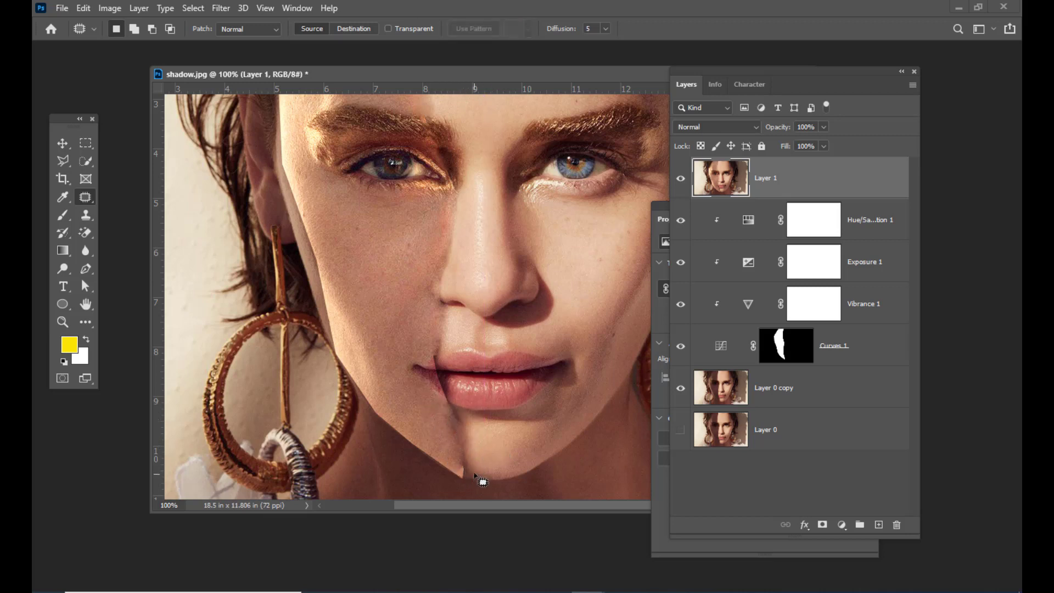
{"action": "mouse_move", "coordinate": [468, 479]}
{"action": "left_mouse_down"}
{"action": "mouse_move", "coordinate": [460, 416]}
{"action": "mouse_move", "coordinate": [442, 400]}
{"action": "mouse_move", "coordinate": [469, 442]}
{"action": "left_mouse_up"}
{"action": "key", "text": "ctrl+d"}
{"action": "left_click_drag", "start_coordinate": [459, 431], "coordinate": [487, 433]}
{"action": "key", "text": "ctrl+d"}
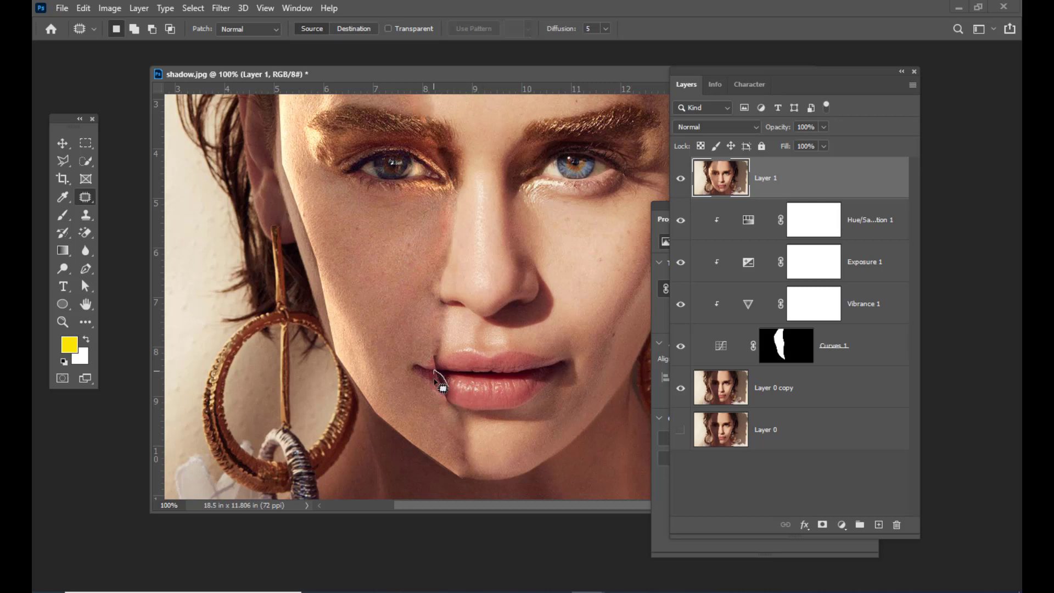
Patch the shadow edge crossing the shaded end of the lower lip with clean lip texture
{"action": "left_click_drag", "start_coordinate": [451, 391], "coordinate": [450, 394]}
{"action": "left_click_drag", "start_coordinate": [446, 388], "coordinate": [468, 388]}
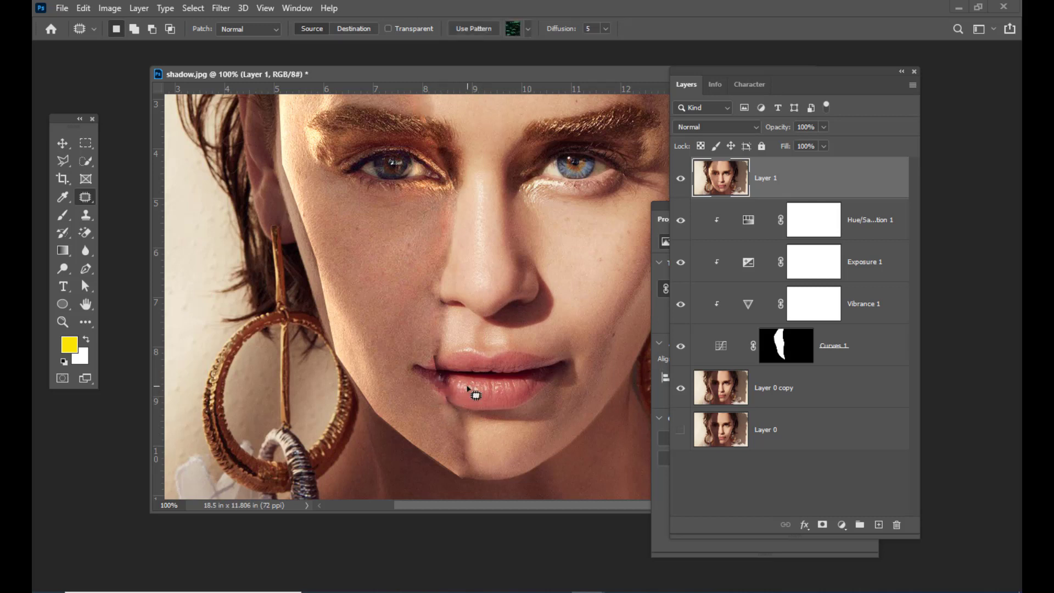
{"action": "key", "text": "ctrl+d"}
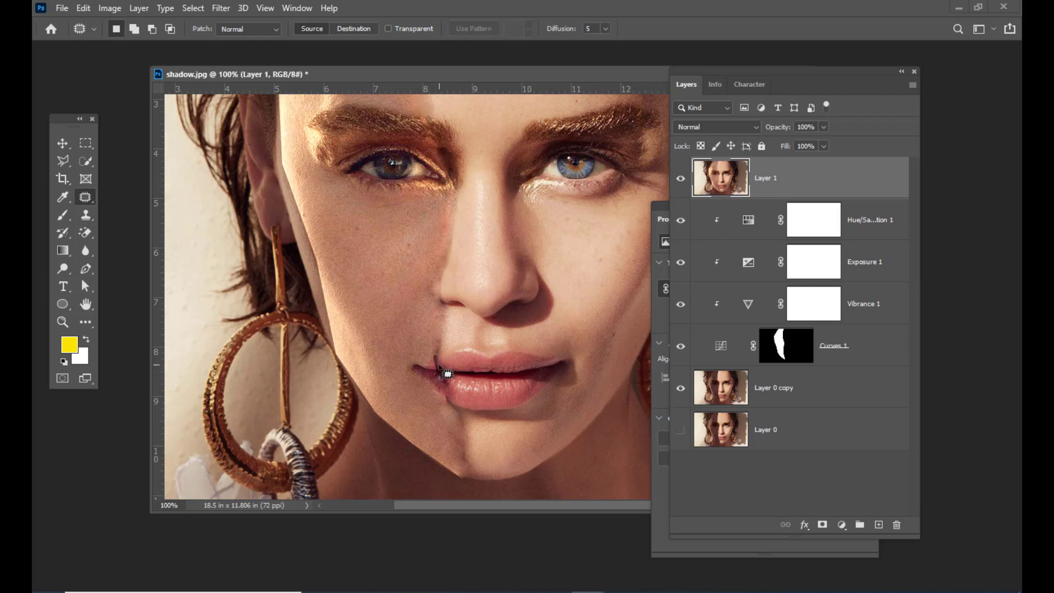
Patch the dark remnants of the shadow edge at the upper lip's shaded end and the skin just above it
{"action": "scroll", "coordinate": [442, 370], "scroll_direction": "up", "scroll_amount": 1}
{"action": "scroll", "coordinate": [433, 400], "scroll_direction": "down", "scroll_amount": 2}
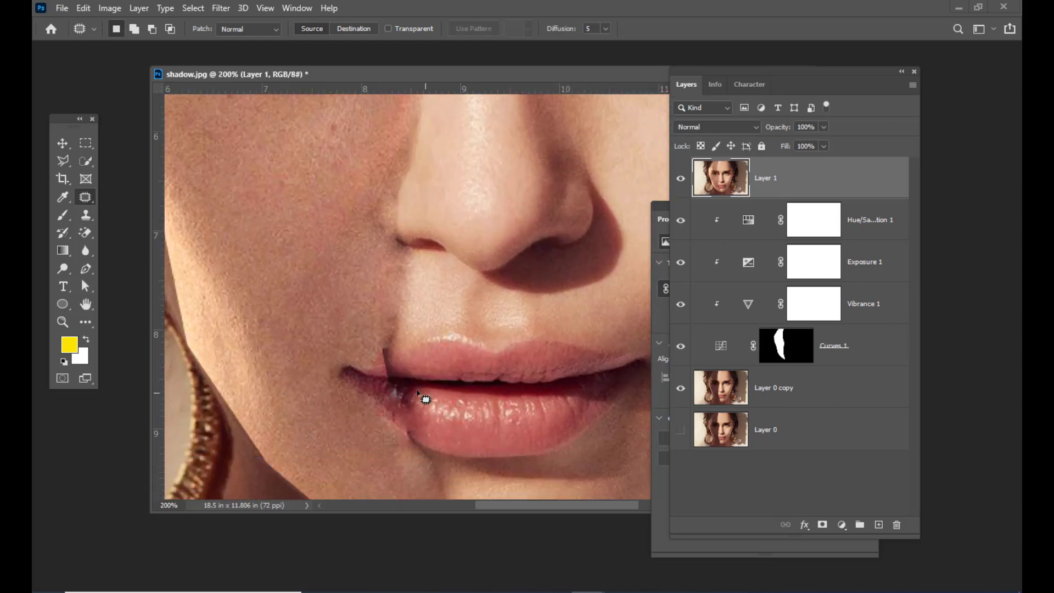
{"action": "mouse_move", "coordinate": [391, 374]}
{"action": "left_mouse_down"}
{"action": "mouse_move", "coordinate": [389, 360]}
{"action": "mouse_move", "coordinate": [381, 366]}
{"action": "mouse_move", "coordinate": [390, 373]}
{"action": "left_mouse_up"}
{"action": "mouse_move", "coordinate": [389, 368]}
{"action": "left_mouse_down"}
{"action": "mouse_move", "coordinate": [417, 366]}
{"action": "mouse_move", "coordinate": [394, 355]}
{"action": "mouse_move", "coordinate": [406, 319]}
{"action": "mouse_move", "coordinate": [393, 315]}
{"action": "mouse_move", "coordinate": [380, 360]}
{"action": "left_mouse_up"}
{"action": "key", "text": "ctrl+d"}
{"action": "left_click_drag", "start_coordinate": [390, 341], "coordinate": [367, 341]}
{"action": "key", "text": "ctrl+d"}
Patch the dark spot on the lower lip's outline and the shadow edge on the skin beneath it
{"action": "scroll", "coordinate": [409, 367], "scroll_direction": "down", "scroll_amount": 2}
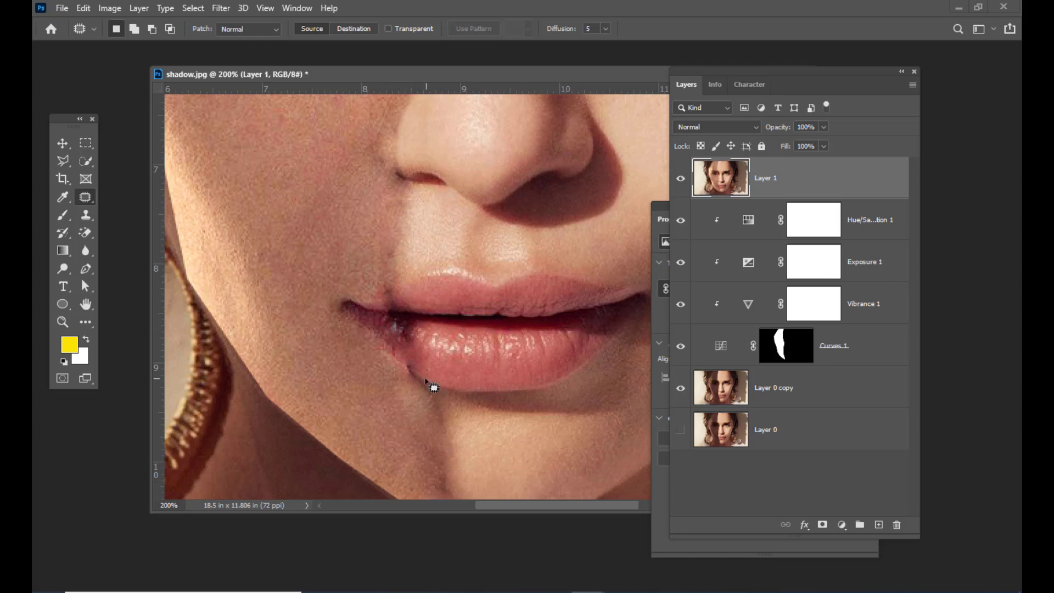
{"action": "mouse_move", "coordinate": [399, 363]}
{"action": "left_mouse_down"}
{"action": "mouse_move", "coordinate": [421, 390]}
{"action": "mouse_move", "coordinate": [399, 380]}
{"action": "left_mouse_up"}
{"action": "left_click_drag", "start_coordinate": [464, 428], "coordinate": [436, 392]}
{"action": "mouse_move", "coordinate": [439, 437]}
{"action": "left_mouse_down"}
{"action": "mouse_move", "coordinate": [447, 427]}
{"action": "mouse_move", "coordinate": [376, 414]}
{"action": "left_mouse_up"}
{"action": "key", "text": "ctrl+d"}
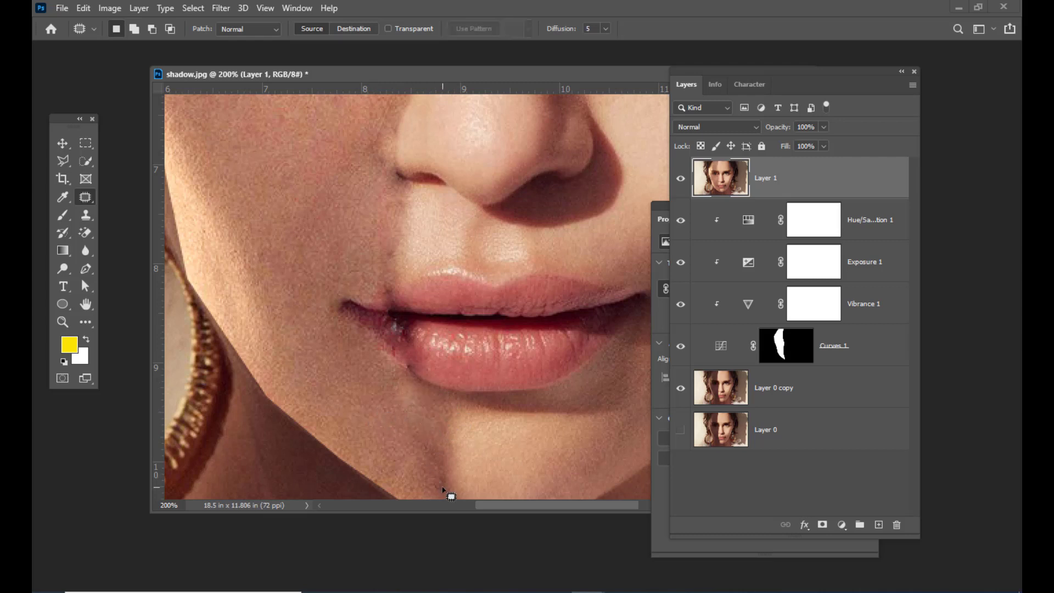
Patch the remaining shadow edge down the chin with clean skin from the lit side
{"action": "mouse_move", "coordinate": [460, 481]}
{"action": "left_mouse_down"}
{"action": "mouse_move", "coordinate": [454, 434]}
{"action": "mouse_move", "coordinate": [430, 458]}
{"action": "mouse_move", "coordinate": [435, 500]}
{"action": "mouse_move", "coordinate": [456, 502]}
{"action": "mouse_move", "coordinate": [513, 460]}
{"action": "left_mouse_up"}
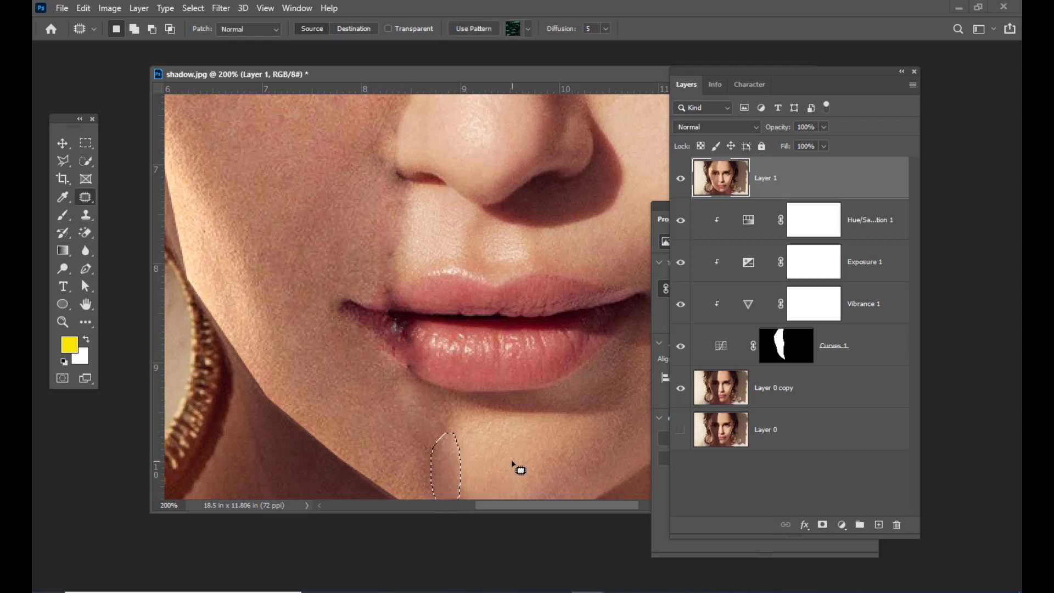
{"action": "key", "text": "ctrl+d"}
{"action": "scroll", "coordinate": [513, 460], "scroll_direction": "down", "scroll_amount": 1}
{"action": "mouse_move", "coordinate": [461, 431]}
{"action": "left_mouse_down"}
{"action": "mouse_move", "coordinate": [442, 384]}
{"action": "mouse_move", "coordinate": [415, 373]}
{"action": "mouse_move", "coordinate": [479, 421]}
{"action": "left_mouse_up"}
{"action": "left_click_drag", "start_coordinate": [453, 403], "coordinate": [501, 394]}
{"action": "key", "text": "ctrl+d"}
{"action": "scroll", "coordinate": [513, 355], "scroll_direction": "up", "scroll_amount": 2}
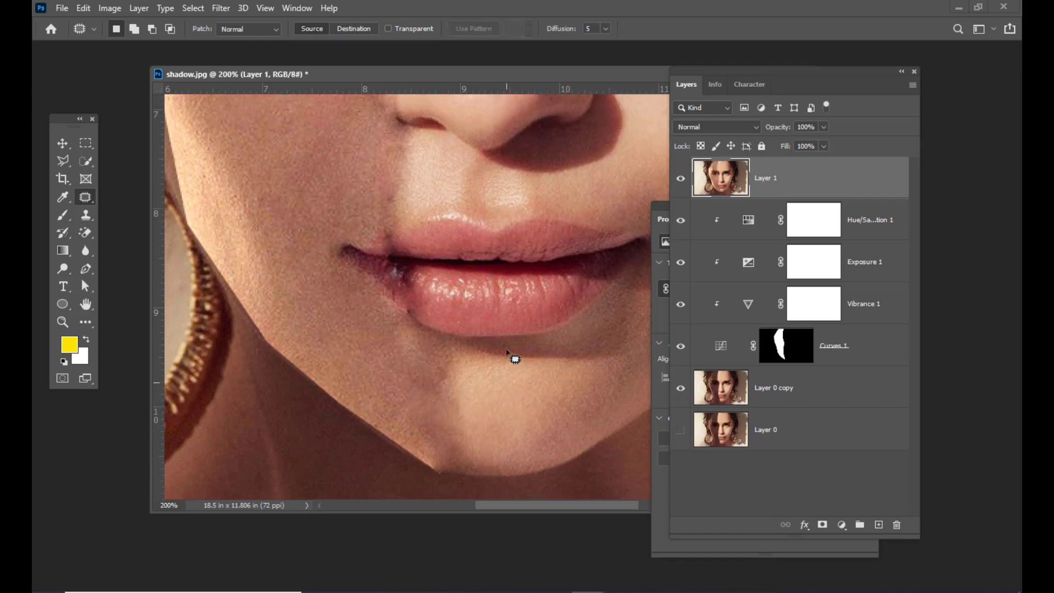
Patch the shadow transition between the nostril and upper lip with clean skin from the shaded cheek
{"action": "scroll", "coordinate": [507, 353], "scroll_direction": "up", "scroll_amount": 2}
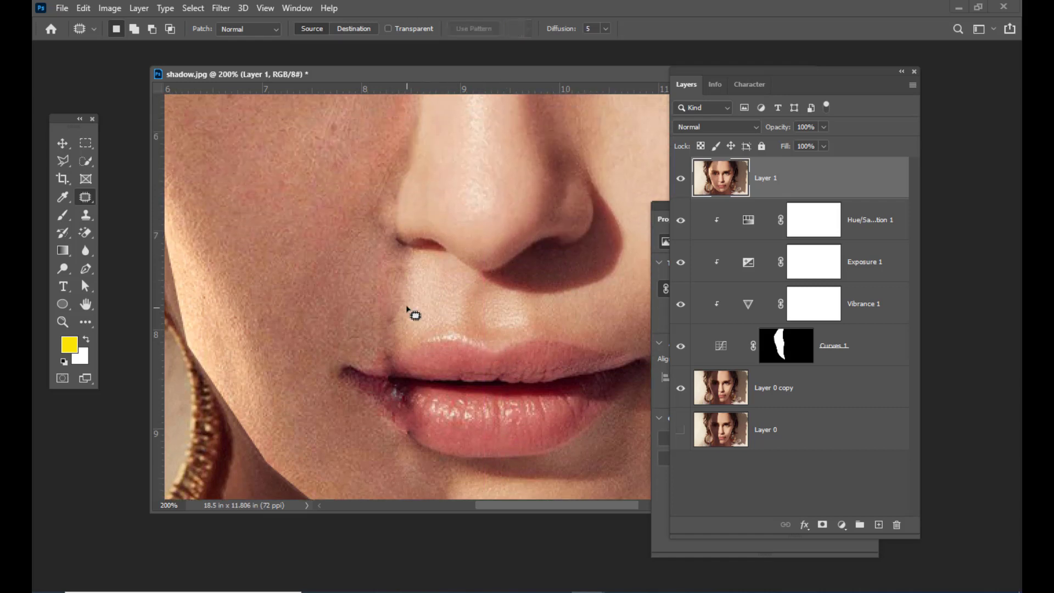
{"action": "mouse_move", "coordinate": [395, 331]}
{"action": "left_mouse_down"}
{"action": "mouse_move", "coordinate": [386, 280]}
{"action": "mouse_move", "coordinate": [400, 313]}
{"action": "mouse_move", "coordinate": [318, 266]}
{"action": "left_mouse_up"}
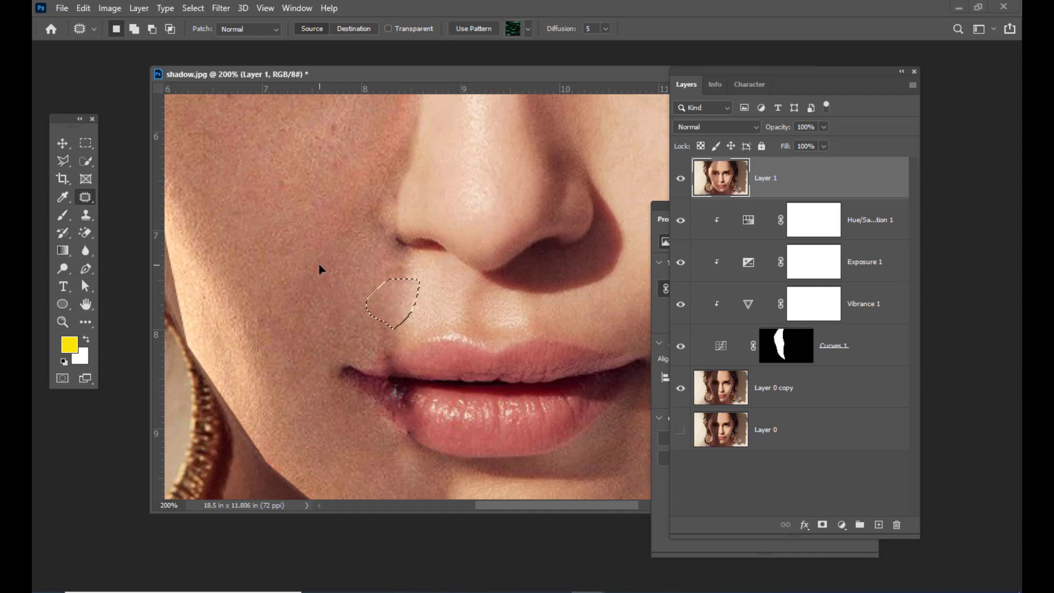
{"action": "key", "text": "ctrl+d"}
{"action": "key", "text": "ctrl+minus"}
{"action": "key", "text": "ctrl+minus"}
{"action": "key", "text": "ctrl+minus"}
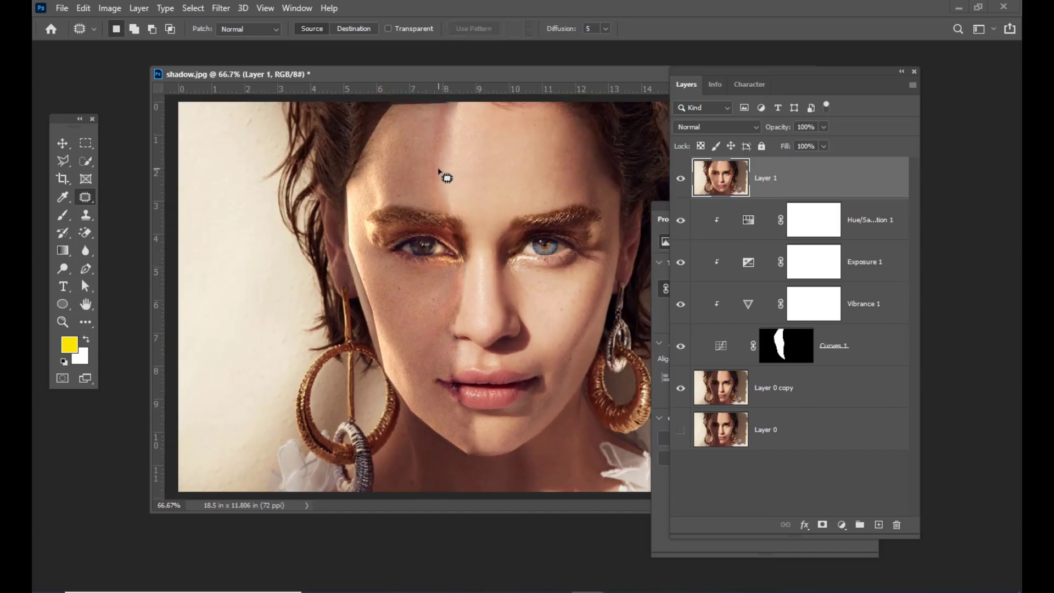
Patch the shadow edge on the forehead and the uneven strip along the shaded cheek's outer edge
{"action": "left_click_drag", "start_coordinate": [438, 166], "coordinate": [447, 106]}
{"action": "key", "text": "ctrl+d"}
{"action": "mouse_move", "coordinate": [386, 356]}
{"action": "left_mouse_down"}
{"action": "mouse_move", "coordinate": [349, 244]}
{"action": "mouse_move", "coordinate": [390, 371]}
{"action": "left_mouse_up"}
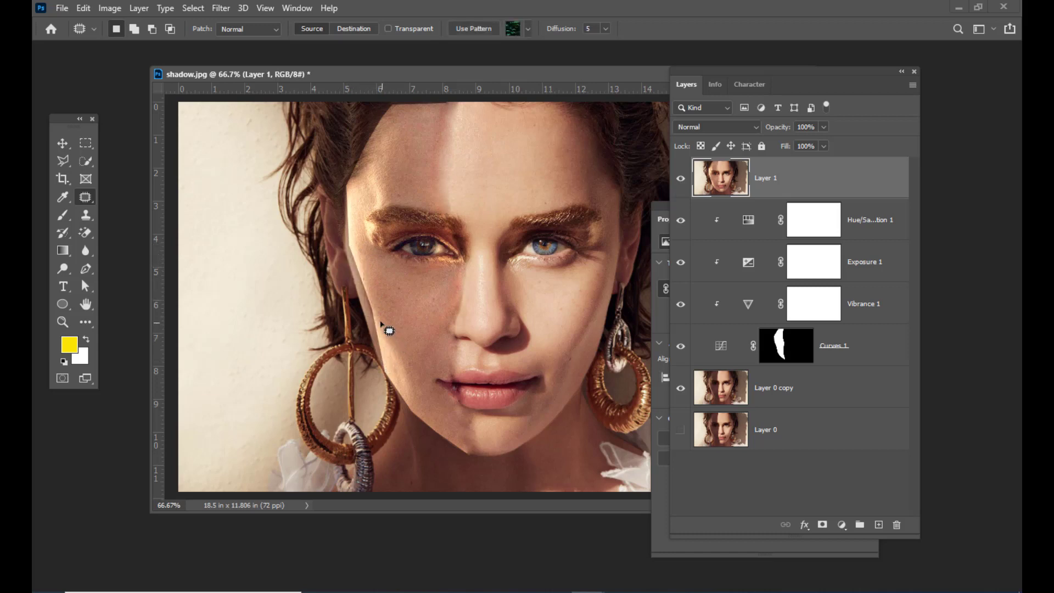
{"action": "mouse_move", "coordinate": [383, 325]}
{"action": "left_mouse_down"}
{"action": "mouse_move", "coordinate": [359, 253]}
{"action": "mouse_move", "coordinate": [382, 339]}
{"action": "mouse_move", "coordinate": [390, 335]}
{"action": "mouse_move", "coordinate": [382, 325]}
{"action": "mouse_move", "coordinate": [400, 326]}
{"action": "mouse_move", "coordinate": [379, 331]}
{"action": "mouse_move", "coordinate": [386, 366]}
{"action": "mouse_move", "coordinate": [404, 328]}
{"action": "mouse_move", "coordinate": [385, 351]}
{"action": "mouse_move", "coordinate": [378, 336]}
{"action": "mouse_move", "coordinate": [385, 365]}
{"action": "mouse_move", "coordinate": [381, 358]}
{"action": "mouse_move", "coordinate": [400, 354]}
{"action": "left_mouse_up"}
{"action": "key", "text": "ctrl+d"}
{"action": "key", "text": "ctrl+d"}
{"action": "key", "text": "ctrl+d"}
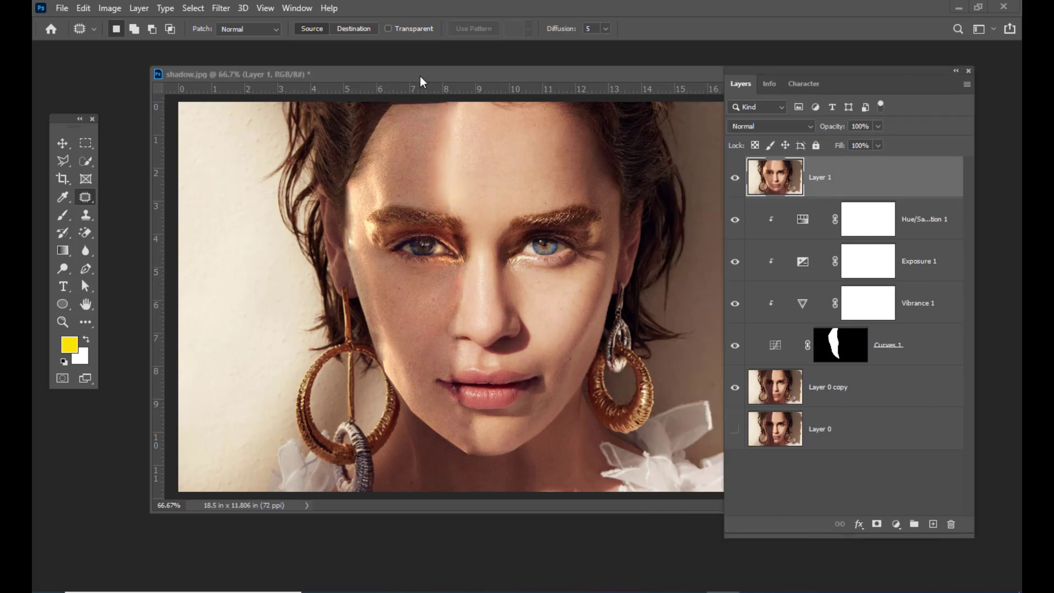
{"action": "left_click_drag", "start_coordinate": [420, 77], "coordinate": [381, 71]}
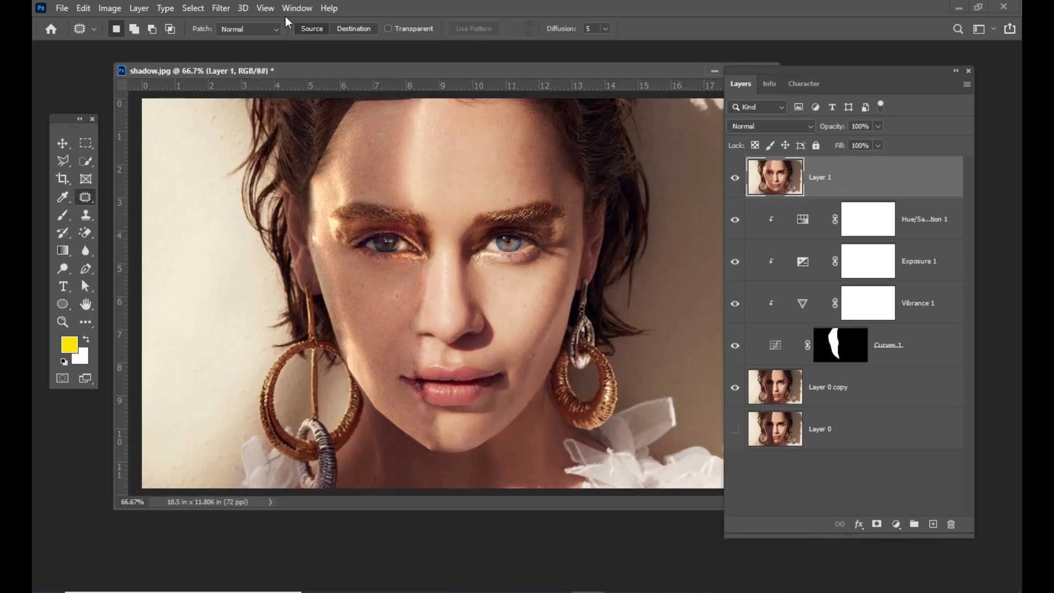
{"action": "left_click_drag", "start_coordinate": [315, 76], "coordinate": [336, 78]}
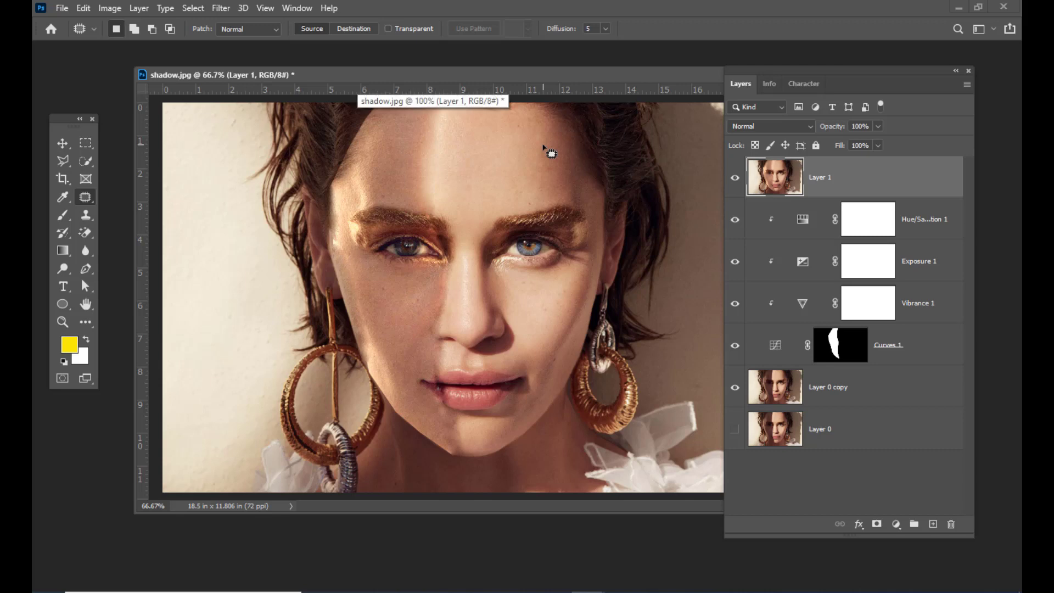
{"action": "left_click_drag", "start_coordinate": [407, 76], "coordinate": [400, 77]}
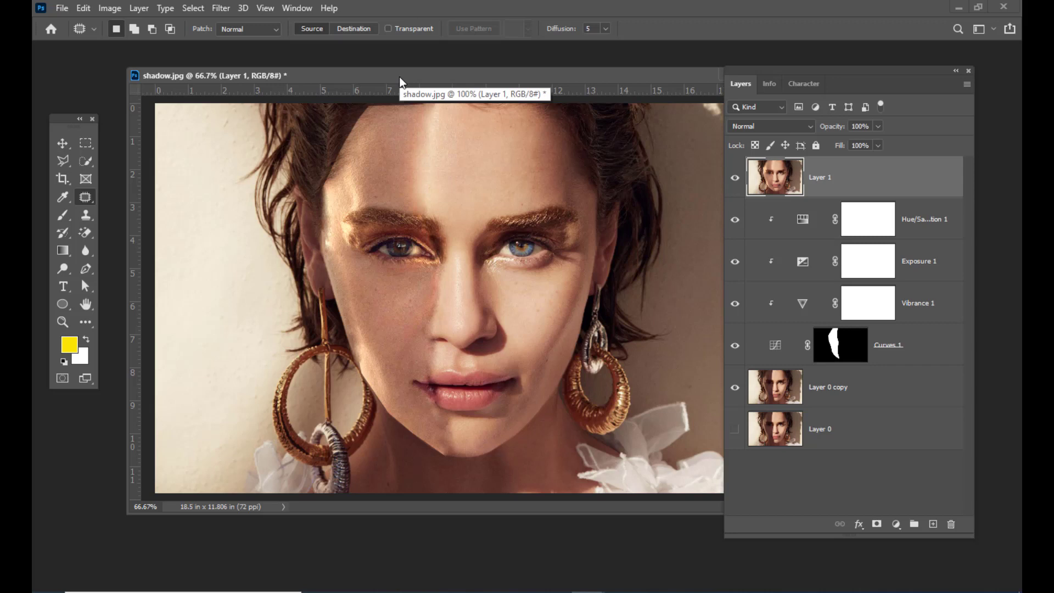
{"action": "left_click_drag", "start_coordinate": [400, 77], "coordinate": [383, 77]}
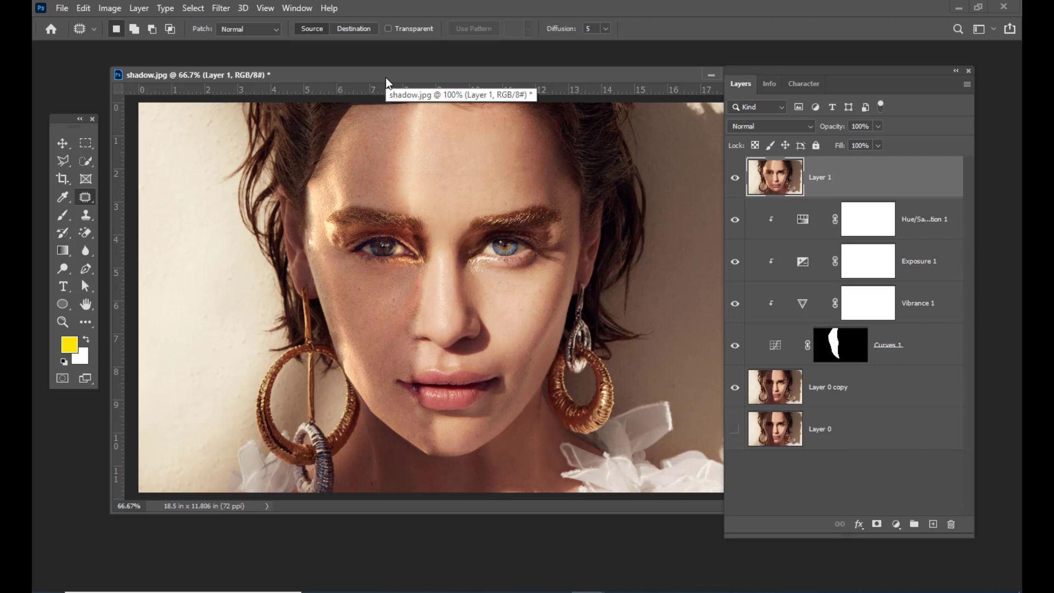
{"action": "left_click_drag", "start_coordinate": [404, 76], "coordinate": [428, 77]}
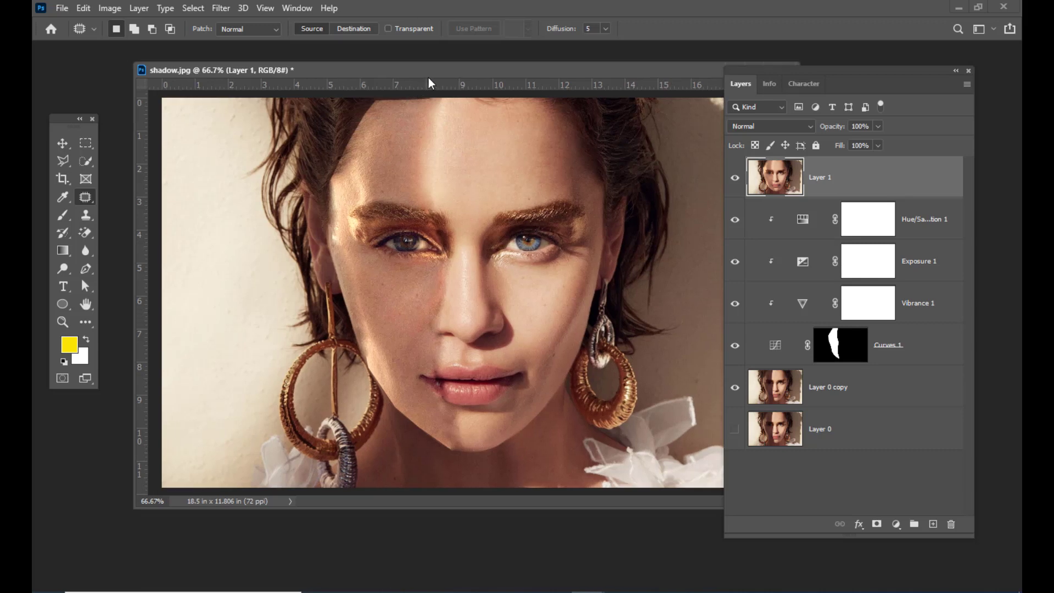
Soften the remaining shadow transitions on the face with the Blur tool at 100% strength, adjusting the brush size to each area
{"action": "left_click_drag", "start_coordinate": [88, 253], "coordinate": [142, 251]}
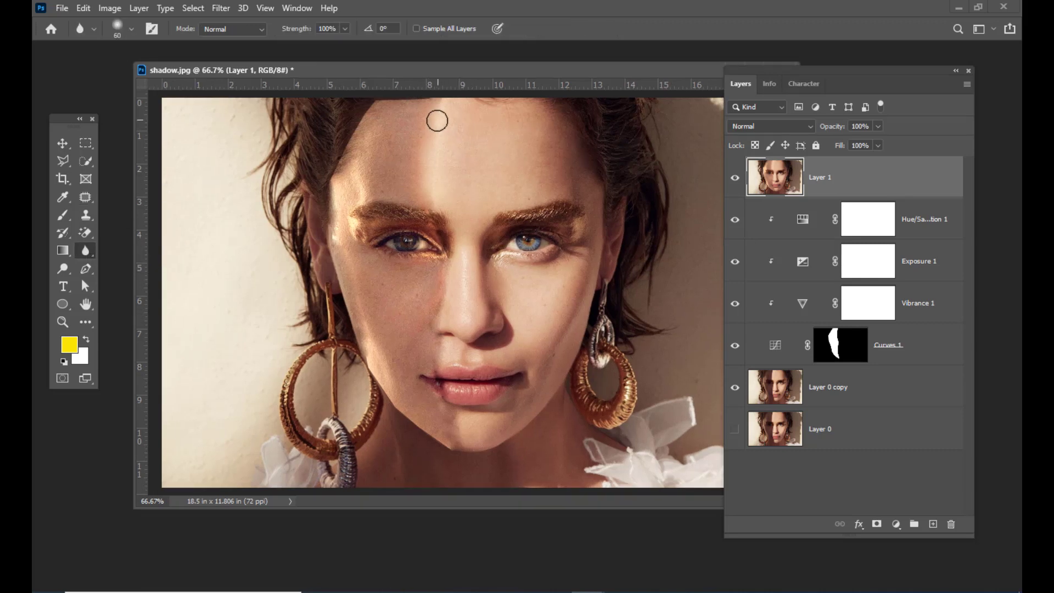
{"action": "key", "text": "bracketright"}
{"action": "mouse_move", "coordinate": [437, 117]}
{"action": "left_mouse_down"}
{"action": "mouse_move", "coordinate": [436, 147]}
{"action": "mouse_move", "coordinate": [421, 123]}
{"action": "mouse_move", "coordinate": [425, 191]}
{"action": "mouse_move", "coordinate": [412, 160]}
{"action": "mouse_move", "coordinate": [419, 131]}
{"action": "mouse_move", "coordinate": [426, 154]}
{"action": "mouse_move", "coordinate": [428, 114]}
{"action": "left_mouse_up"}
{"action": "key", "text": "bracketleft"}
{"action": "key", "text": "bracketleft"}
{"action": "key", "text": "bracketleft"}
{"action": "key", "text": "bracketleft"}
Set up the Clone Stamp tool with a small brush of about 25 px for retouching the shaded corner of the lips
{"action": "key", "text": "h"}
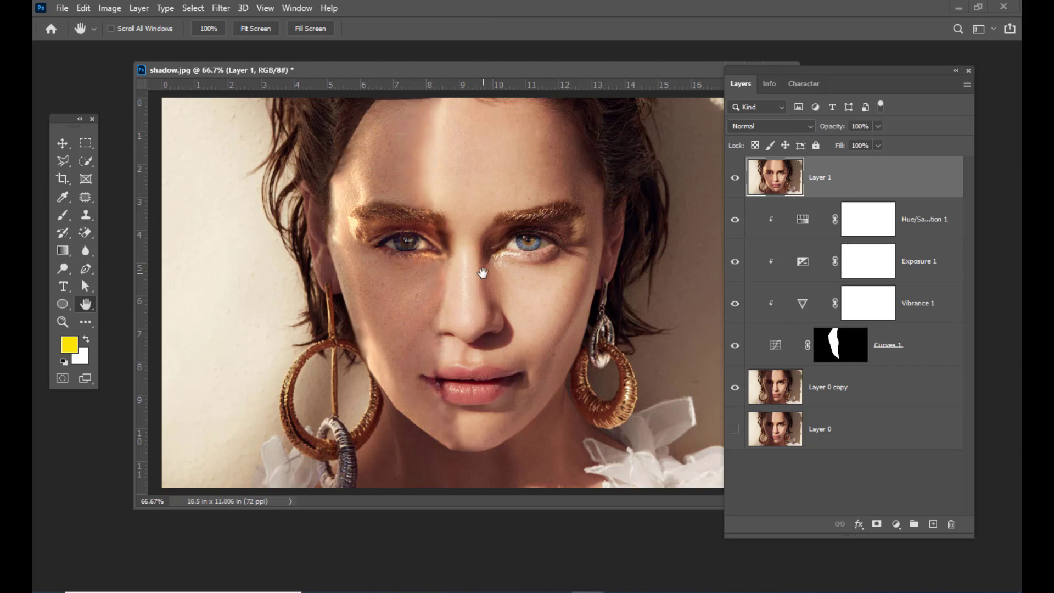
{"action": "left_click", "coordinate": [498, 410], "text": "ctrl"}
{"action": "left_click_drag", "start_coordinate": [498, 410], "coordinate": [498, 230]}
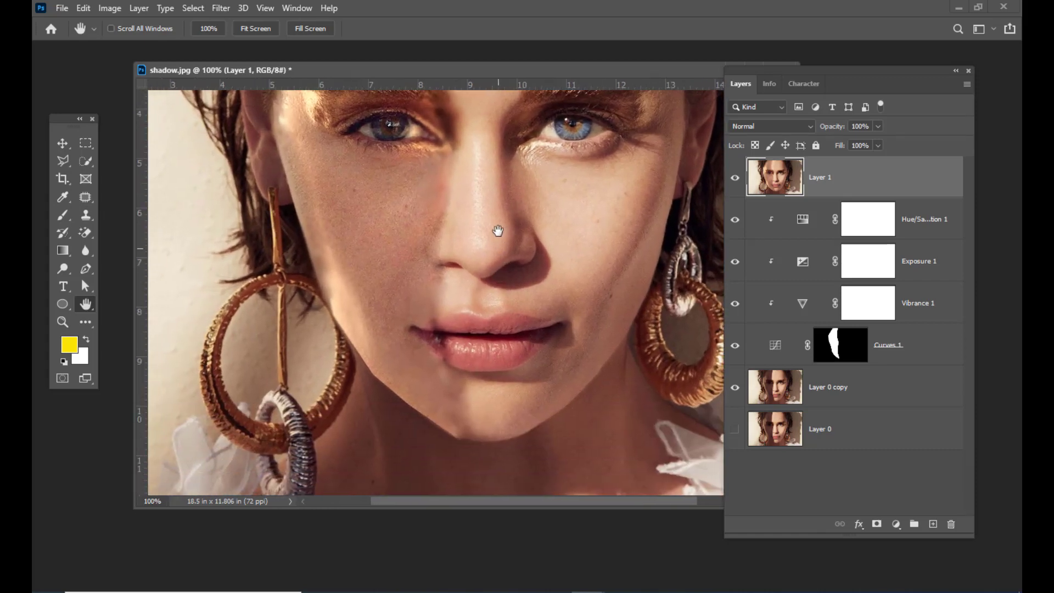
{"action": "left_click", "coordinate": [497, 231], "text": "ctrl"}
{"action": "left_click_drag", "start_coordinate": [502, 331], "coordinate": [503, 322]}
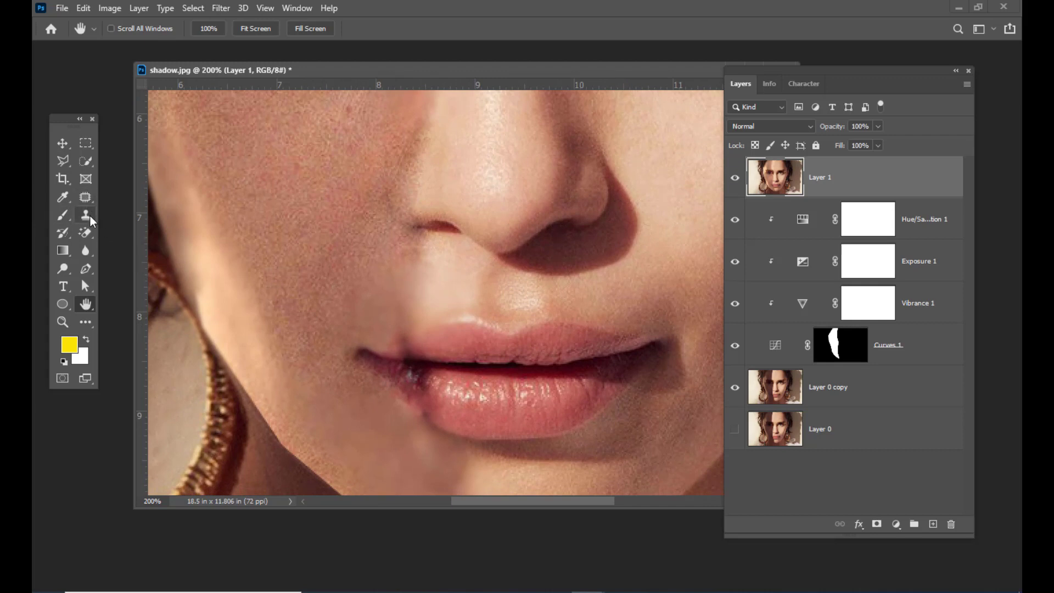
{"action": "left_click_drag", "start_coordinate": [90, 215], "coordinate": [109, 214]}
{"action": "key", "text": "bracketleft"}
{"action": "key", "text": "bracketleft"}
{"action": "key", "text": "bracketleft"}
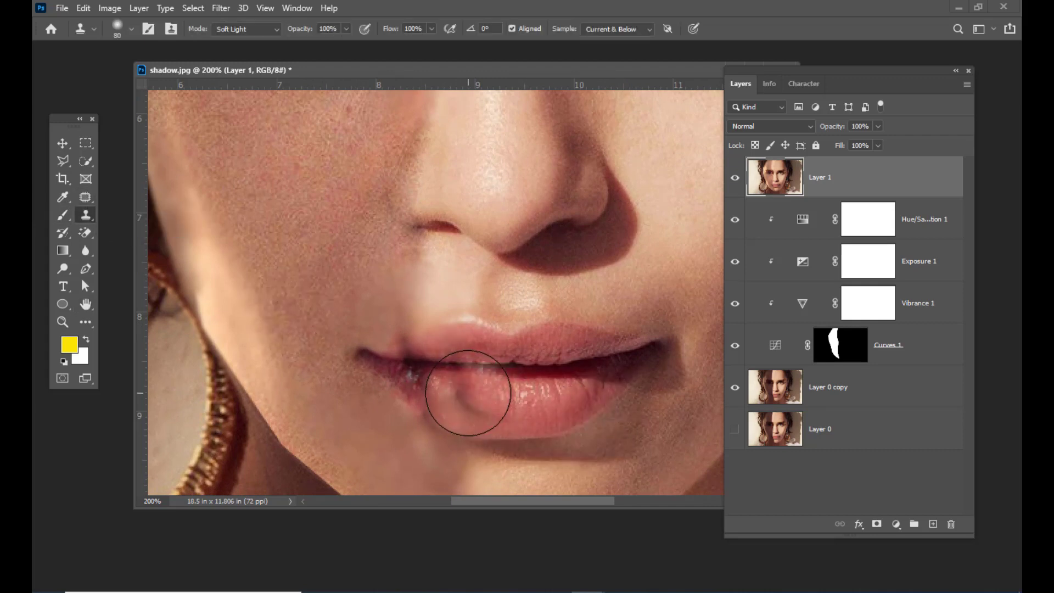
{"action": "key", "text": "bracketleft"}
{"action": "key", "text": "bracketleft"}
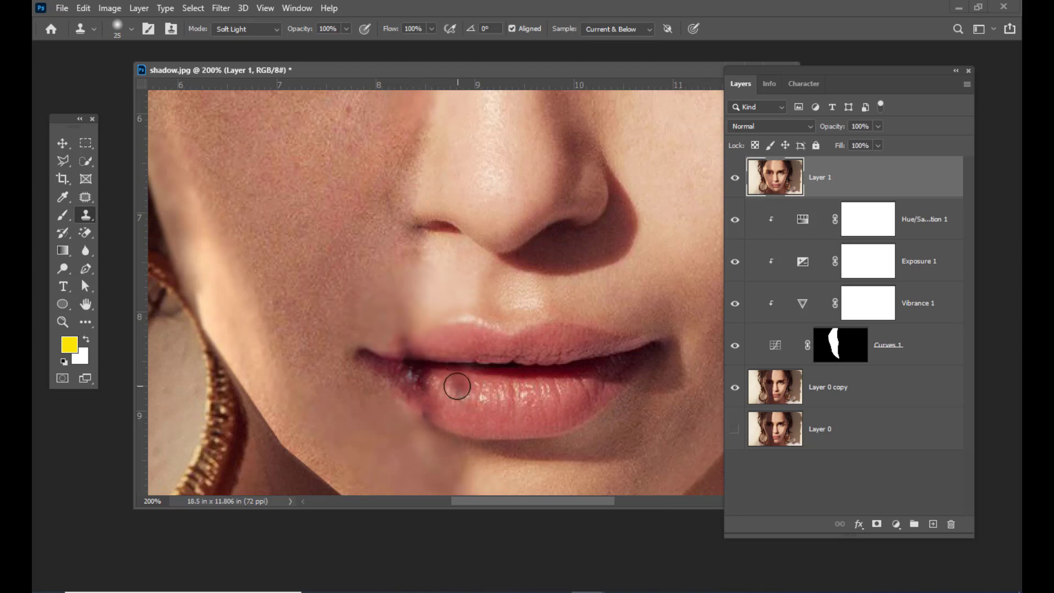
Try to clone clean lip texture over the dark spot at the lower lip's shaded end in Soft Light mode
{"action": "left_click", "coordinate": [441, 385], "text": "alt"}
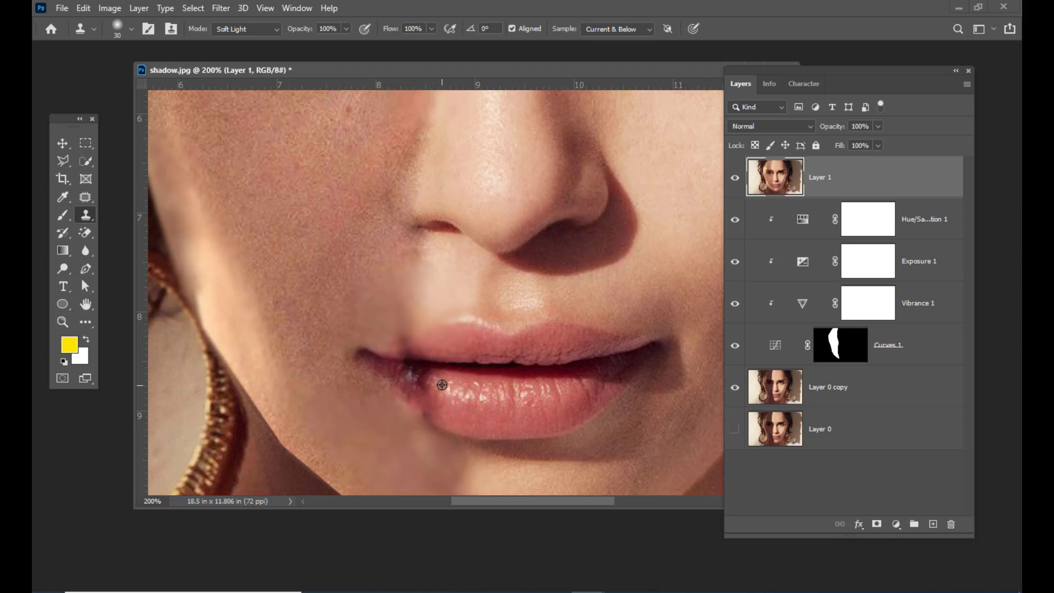
{"action": "left_click_drag", "start_coordinate": [430, 383], "coordinate": [425, 383]}
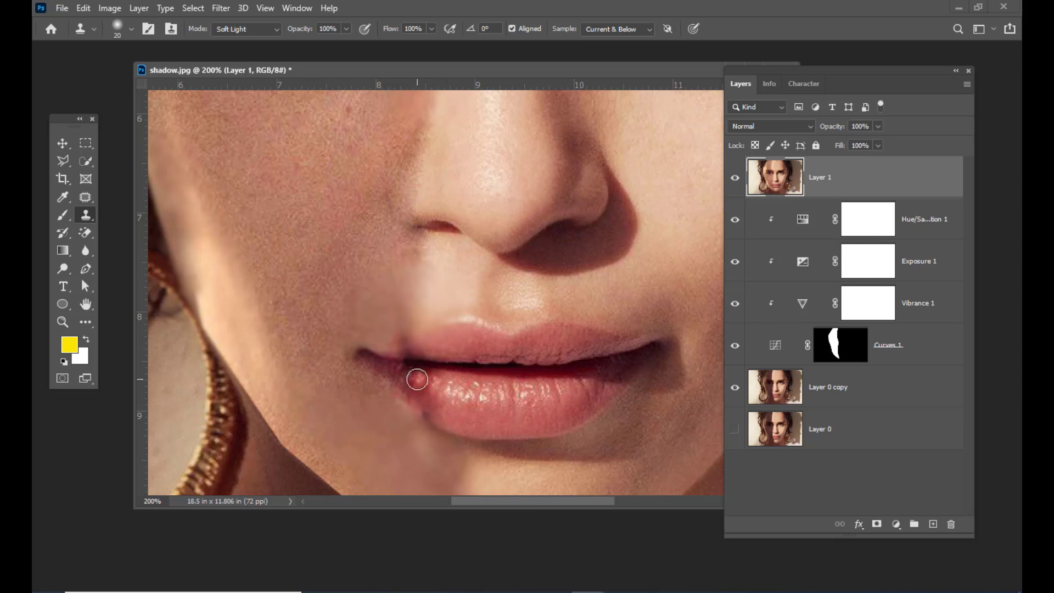
{"action": "left_click_drag", "start_coordinate": [417, 379], "coordinate": [432, 383]}
{"action": "left_click", "coordinate": [417, 376]}
Set the Clone Stamp mode to Normal and clone clean lip texture over the dark spot on the lower lip
{"action": "left_click", "coordinate": [240, 33]}
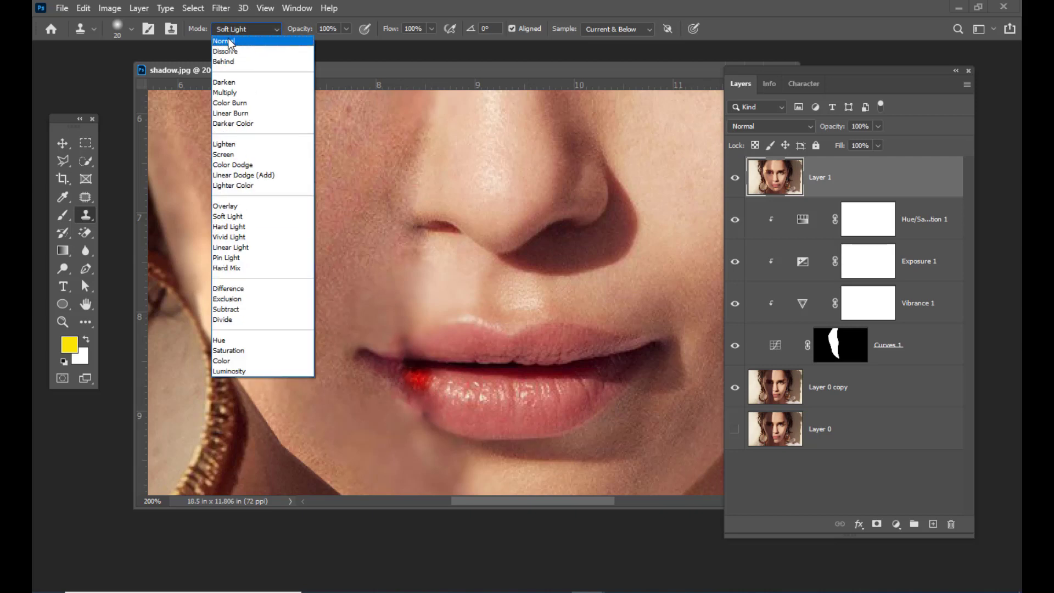
{"action": "left_click", "coordinate": [236, 41]}
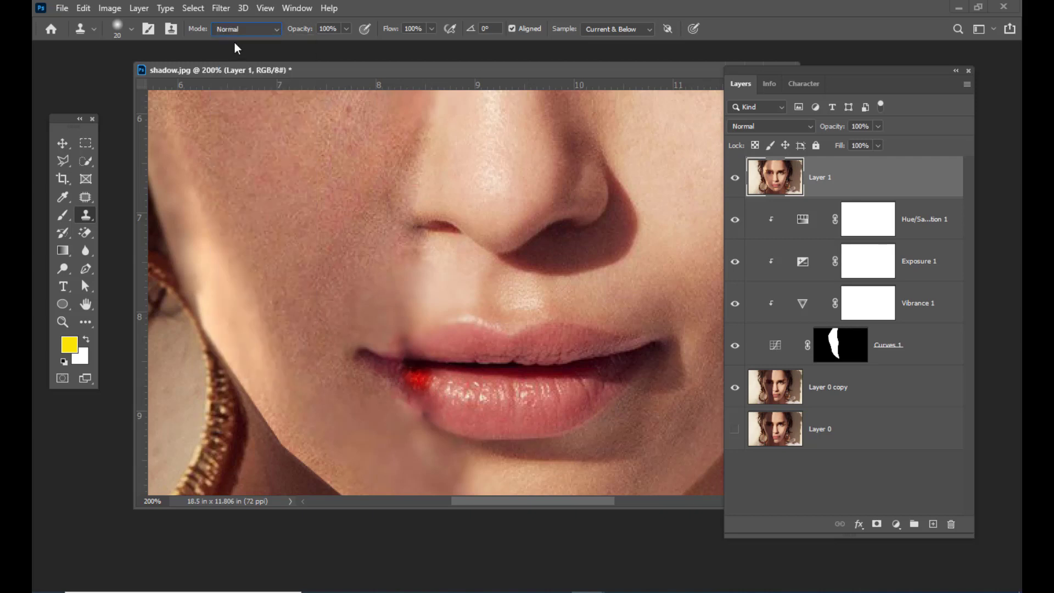
{"action": "left_click", "coordinate": [419, 379]}
{"action": "left_click", "coordinate": [438, 392], "text": "alt"}
{"action": "left_click", "coordinate": [412, 379]}
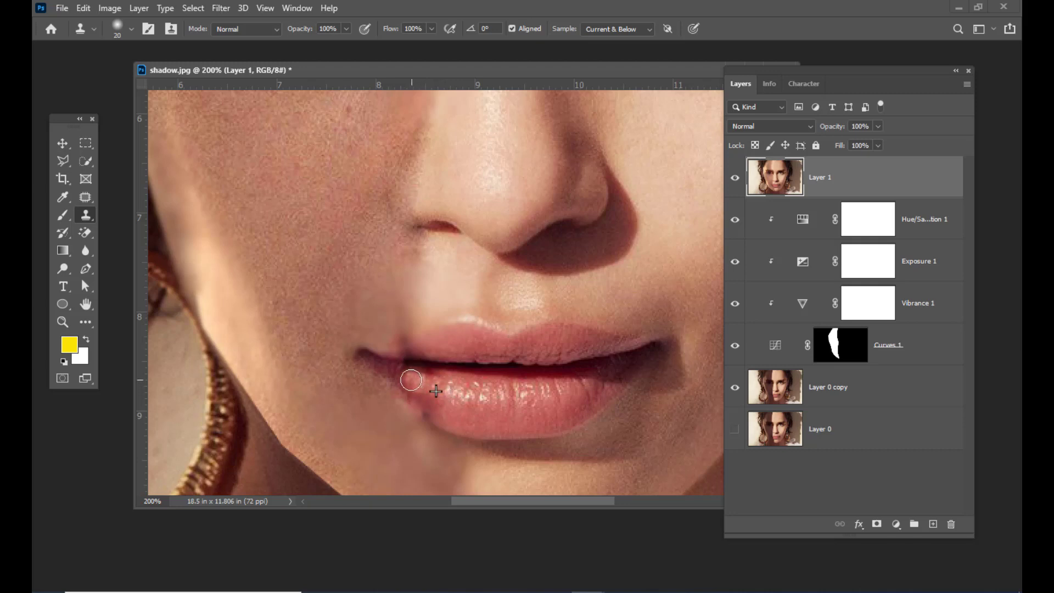
{"action": "left_click", "coordinate": [408, 380]}
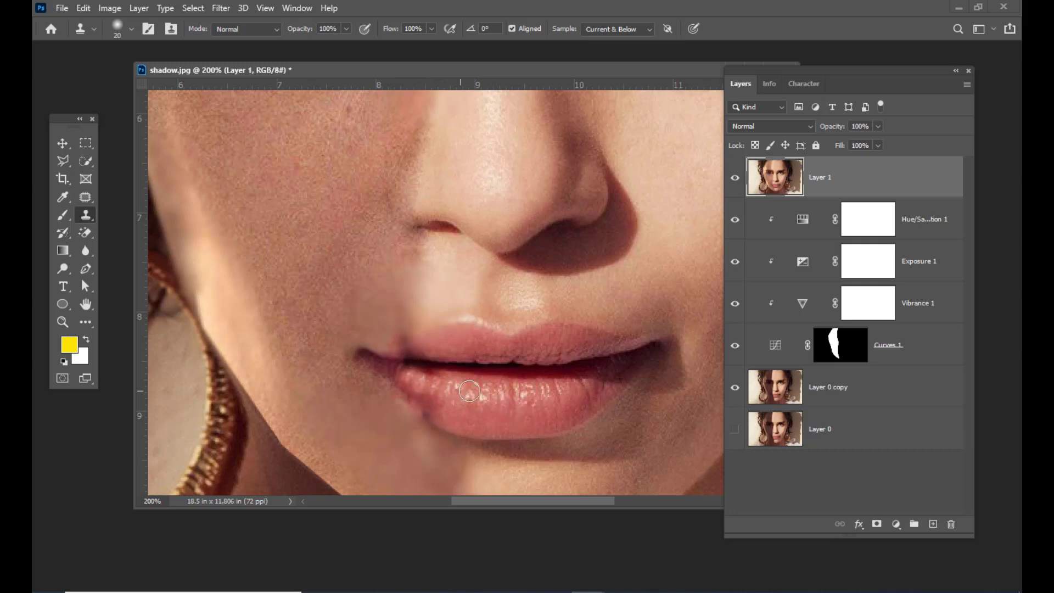
Resample nearby lip texture and clone over the remaining blemishes at the lower lip's shaded end
{"action": "left_click", "coordinate": [442, 389], "text": "alt"}
{"action": "left_click", "coordinate": [432, 402]}
{"action": "left_click", "coordinate": [427, 393]}
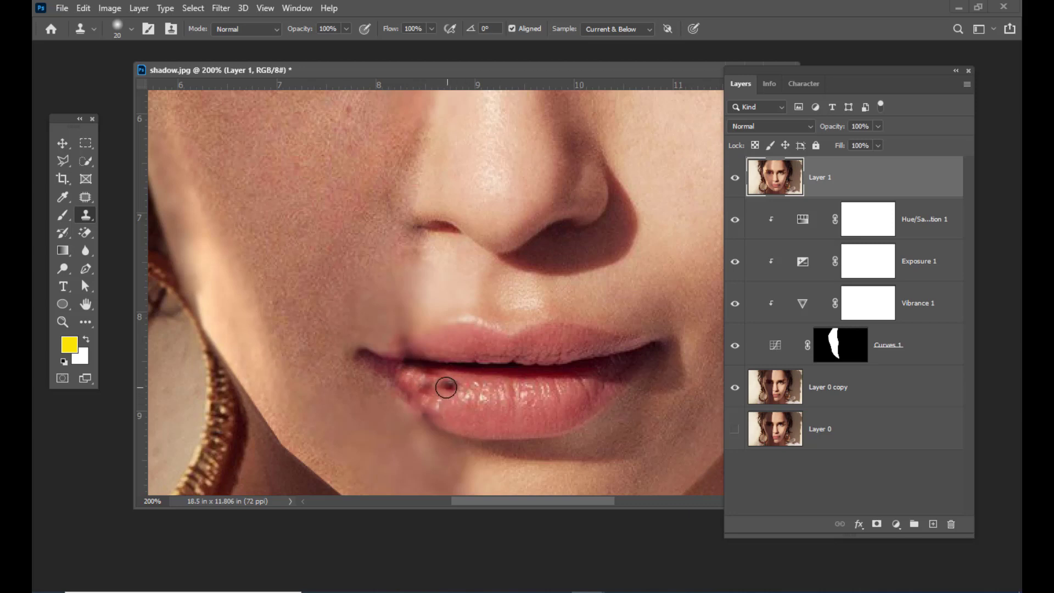
{"action": "left_click", "coordinate": [440, 387], "text": "alt"}
{"action": "left_click", "coordinate": [427, 389]}
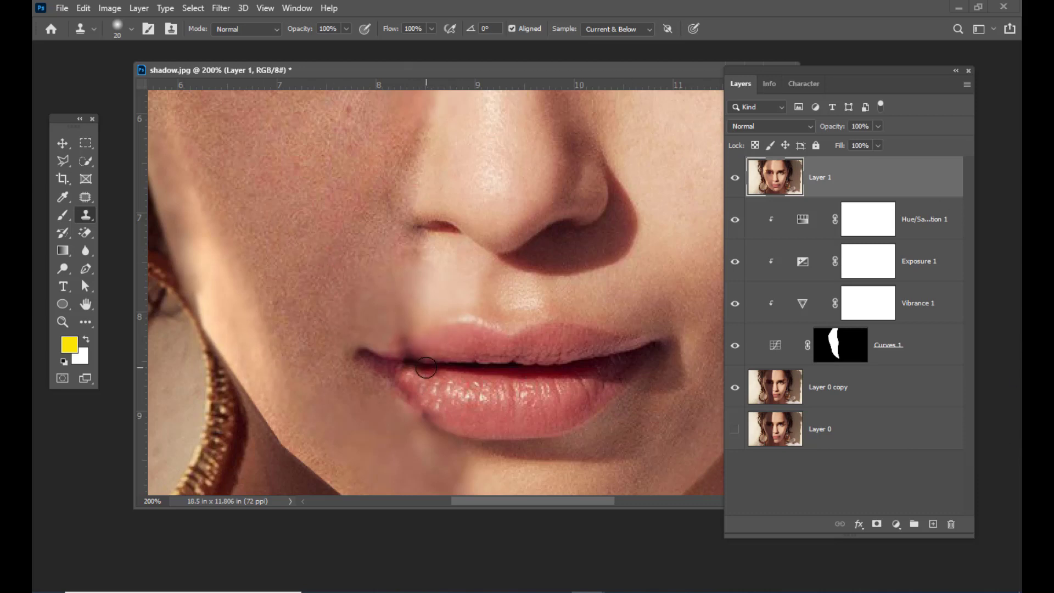
Clone clean upper-lip texture over the dark mark at its shaded end with a 15 px brush
{"action": "key", "text": "bracketleft"}
{"action": "left_click", "coordinate": [422, 344], "text": "alt"}
{"action": "left_click", "coordinate": [406, 347]}
{"action": "left_click", "coordinate": [412, 349]}
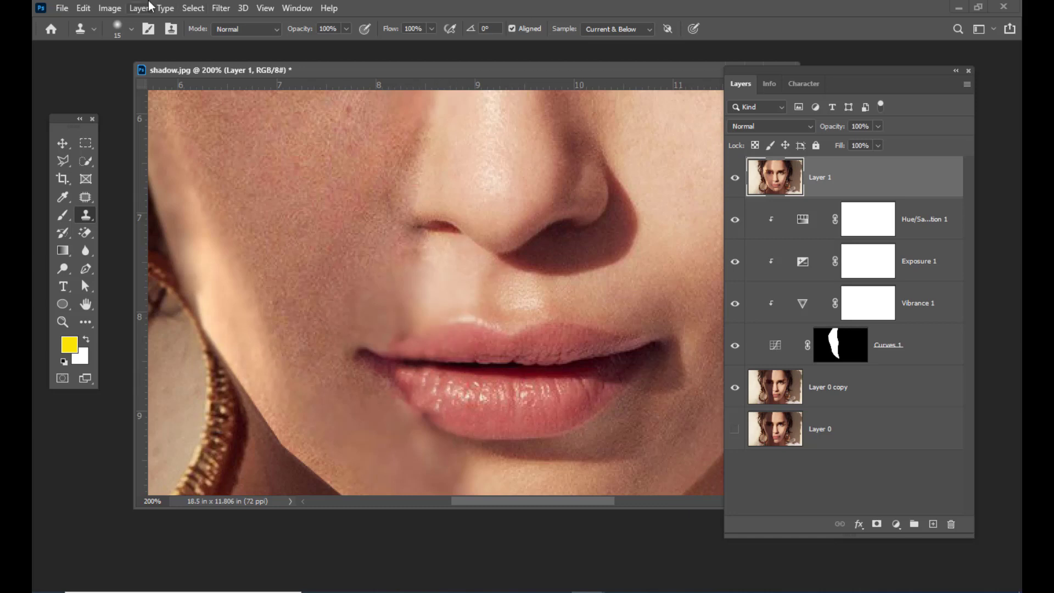
{"action": "key", "text": "ctrl+minus"}
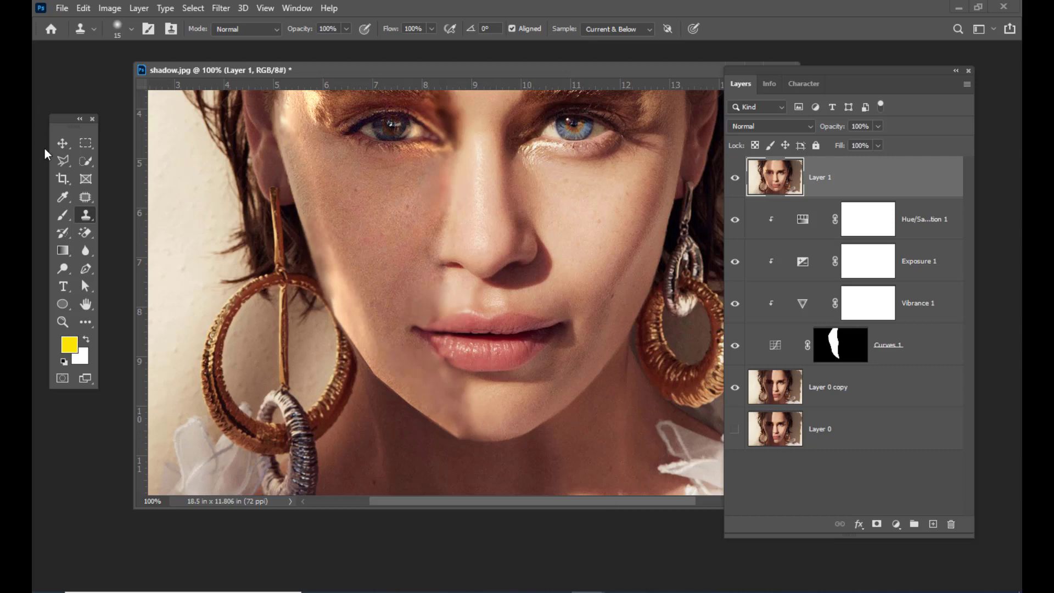
Patch the uneven shadow-edge marks on the chin below the lower lip with clean nearby skin using the Patch tool
{"action": "left_click", "coordinate": [89, 199]}
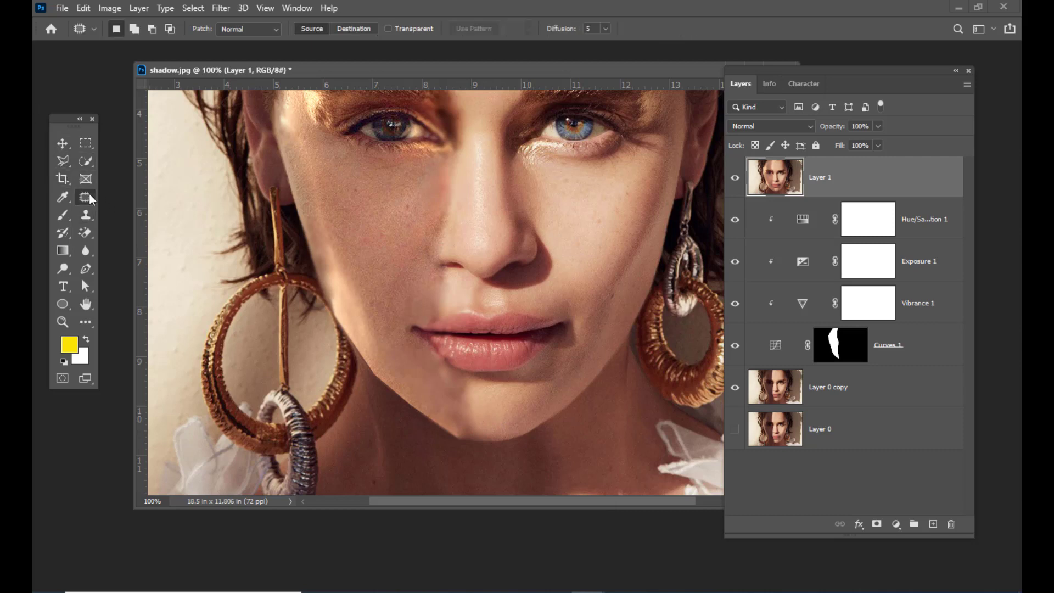
{"action": "right_click", "coordinate": [89, 198]}
{"action": "left_click", "coordinate": [123, 222]}
{"action": "mouse_move", "coordinate": [469, 401]}
{"action": "left_mouse_down"}
{"action": "mouse_move", "coordinate": [464, 377]}
{"action": "mouse_move", "coordinate": [455, 397]}
{"action": "mouse_move", "coordinate": [489, 394]}
{"action": "mouse_move", "coordinate": [452, 377]}
{"action": "mouse_move", "coordinate": [451, 399]}
{"action": "mouse_move", "coordinate": [473, 430]}
{"action": "mouse_move", "coordinate": [459, 388]}
{"action": "mouse_move", "coordinate": [447, 407]}
{"action": "mouse_move", "coordinate": [458, 422]}
{"action": "mouse_move", "coordinate": [477, 407]}
{"action": "left_mouse_up"}
{"action": "left_click", "coordinate": [544, 405]}
{"action": "left_click", "coordinate": [493, 416]}
{"action": "left_click", "coordinate": [523, 413]}
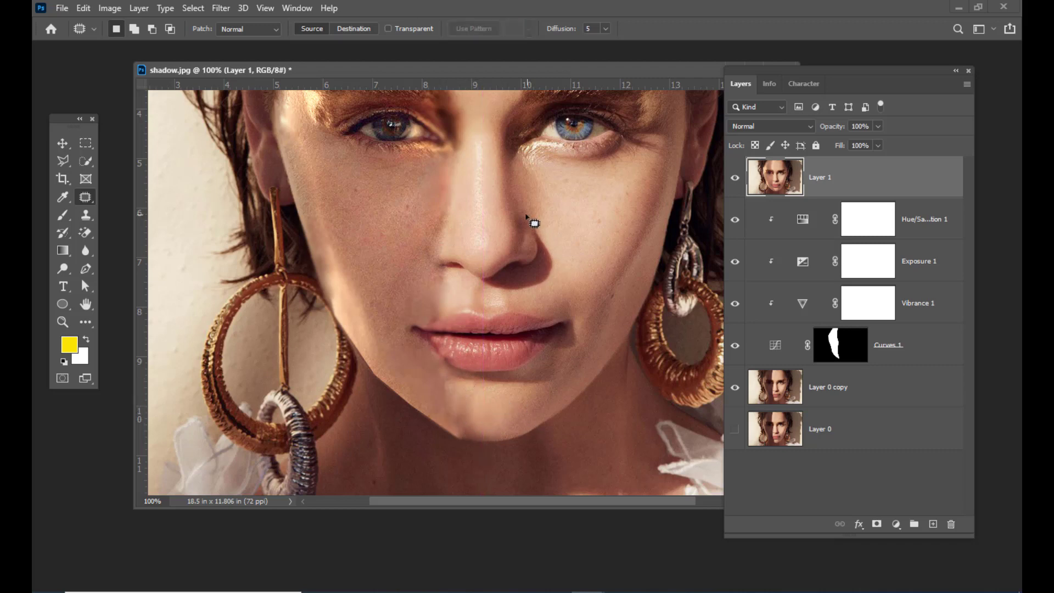
Patch the remaining shadow edge along the shaded side of the nose and around the nostril with cleaner skin
{"action": "scroll", "coordinate": [525, 217], "scroll_direction": "up", "scroll_amount": 3}
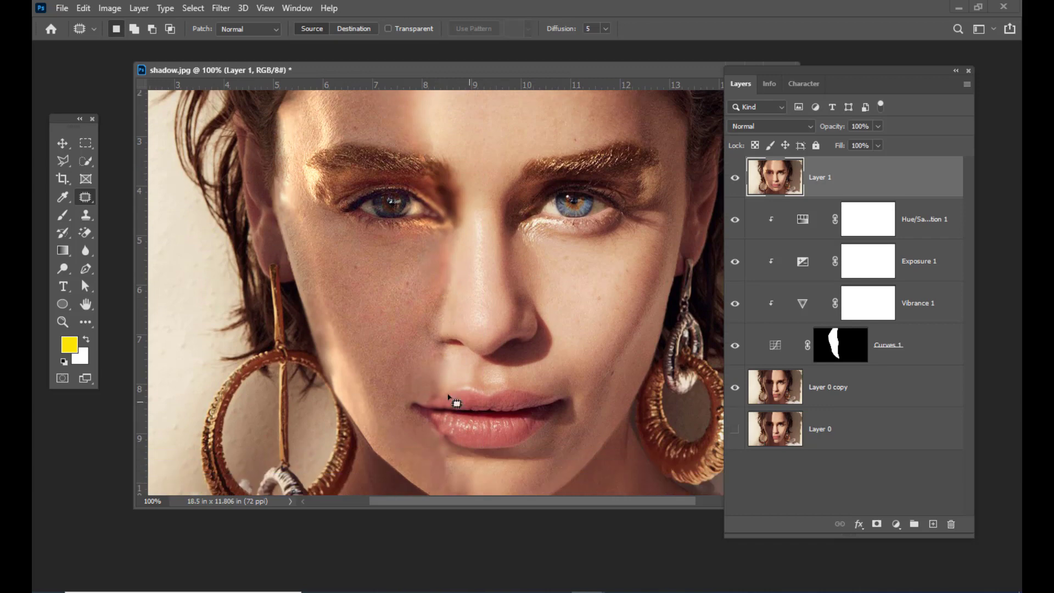
{"action": "key", "text": "ctrl+plus"}
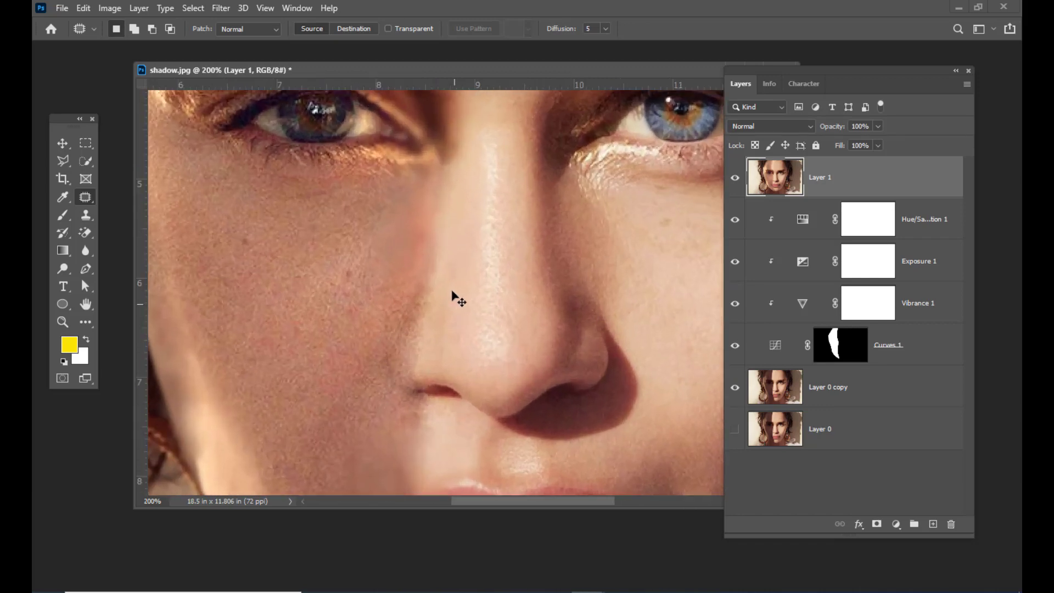
{"action": "key", "text": "ctrl+minus"}
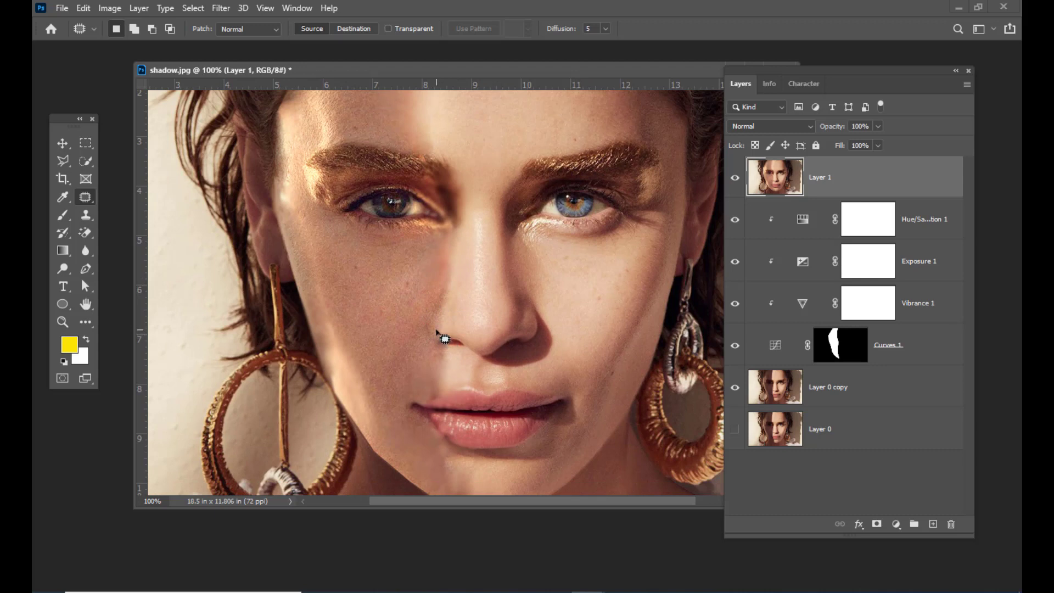
{"action": "mouse_move", "coordinate": [442, 329]}
{"action": "left_mouse_down"}
{"action": "mouse_move", "coordinate": [455, 288]}
{"action": "mouse_move", "coordinate": [446, 284]}
{"action": "mouse_move", "coordinate": [429, 315]}
{"action": "mouse_move", "coordinate": [443, 324]}
{"action": "left_mouse_up"}
{"action": "left_click_drag", "start_coordinate": [444, 302], "coordinate": [424, 300]}
{"action": "left_click", "coordinate": [476, 309]}
{"action": "mouse_move", "coordinate": [440, 344]}
{"action": "left_mouse_down"}
{"action": "mouse_move", "coordinate": [449, 349]}
{"action": "mouse_move", "coordinate": [425, 367]}
{"action": "left_mouse_up"}
{"action": "left_click", "coordinate": [481, 275]}
Patch the uneven spot on the shaded cheek's outer edge beside the large hoop earring
{"action": "scroll", "coordinate": [458, 216], "scroll_direction": "up", "scroll_amount": 2}
{"action": "scroll", "coordinate": [460, 217], "scroll_direction": "down", "scroll_amount": 4}
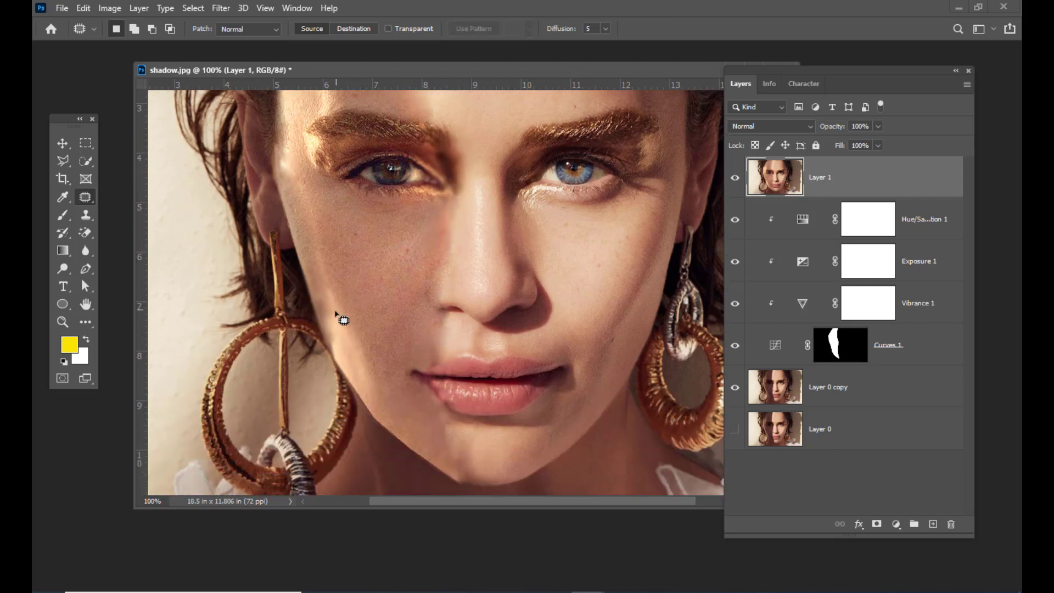
{"action": "mouse_move", "coordinate": [343, 314]}
{"action": "left_mouse_down"}
{"action": "mouse_move", "coordinate": [336, 291]}
{"action": "mouse_move", "coordinate": [329, 318]}
{"action": "mouse_move", "coordinate": [345, 310]}
{"action": "left_mouse_up"}
Patch the rough shadow-edge spots along the hairline on the shaded side of the forehead
{"action": "scroll", "coordinate": [347, 231], "scroll_direction": "up", "scroll_amount": 5}
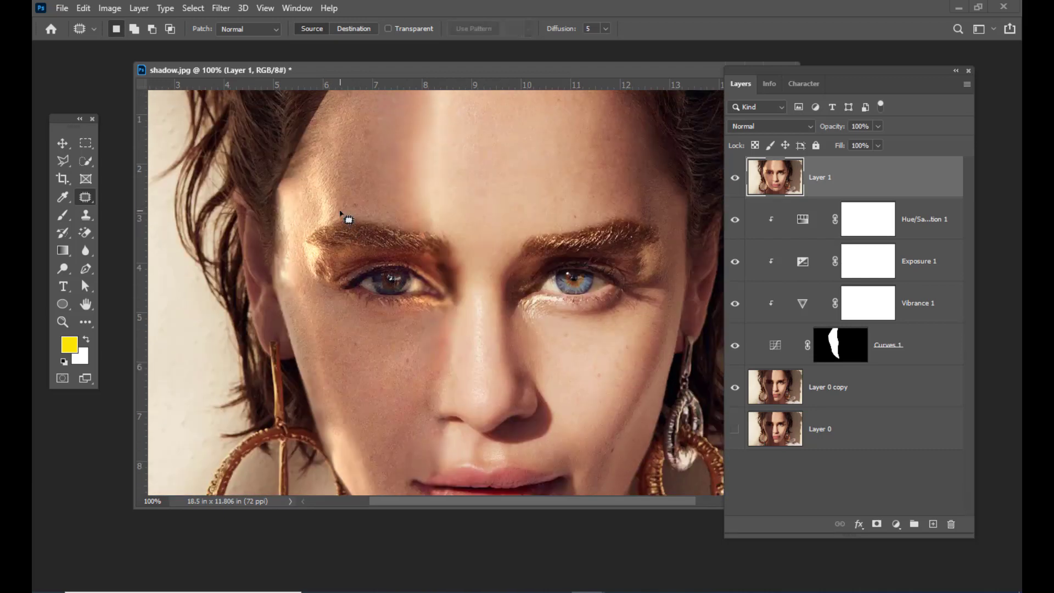
{"action": "scroll", "coordinate": [340, 213], "scroll_direction": "up", "scroll_amount": 1}
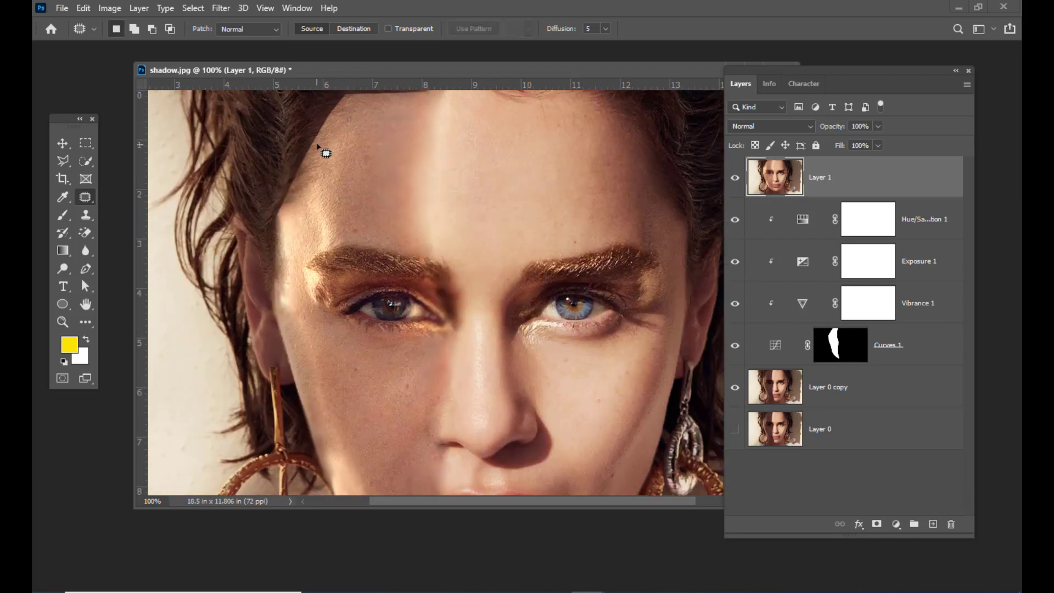
{"action": "mouse_move", "coordinate": [317, 145]}
{"action": "left_mouse_down"}
{"action": "mouse_move", "coordinate": [327, 114]}
{"action": "mouse_move", "coordinate": [301, 144]}
{"action": "mouse_move", "coordinate": [304, 159]}
{"action": "mouse_move", "coordinate": [315, 147]}
{"action": "left_mouse_up"}
{"action": "left_click_drag", "start_coordinate": [316, 143], "coordinate": [347, 140]}
{"action": "key", "text": "ctrl+d"}
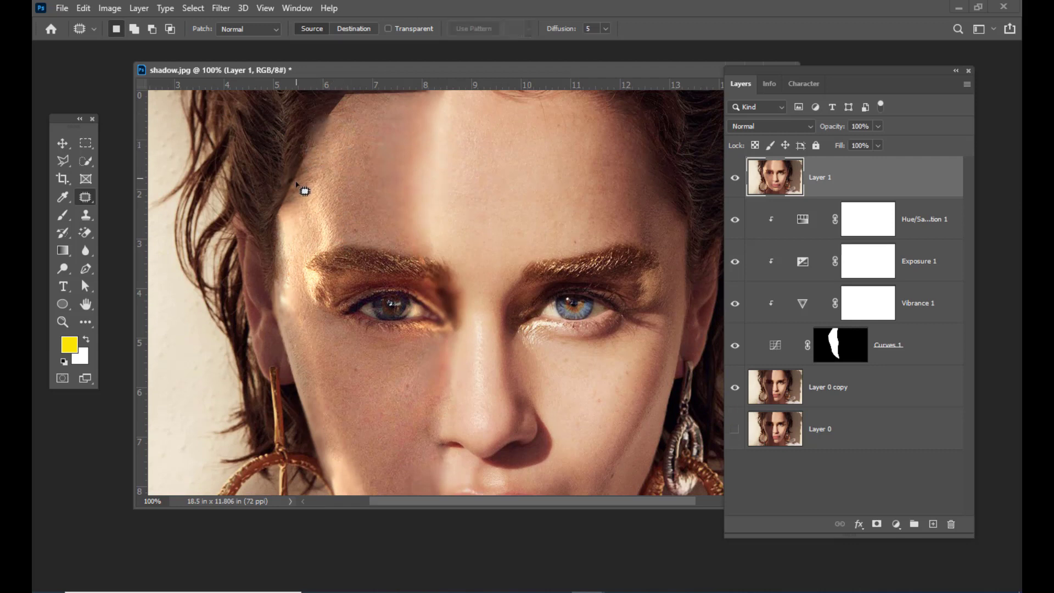
{"action": "mouse_move", "coordinate": [296, 205]}
{"action": "left_mouse_down"}
{"action": "mouse_move", "coordinate": [308, 167]}
{"action": "mouse_move", "coordinate": [284, 214]}
{"action": "mouse_move", "coordinate": [308, 181]}
{"action": "left_mouse_up"}
{"action": "key", "text": "ctrl+d"}
{"action": "mouse_move", "coordinate": [341, 125]}
{"action": "left_mouse_down"}
{"action": "mouse_move", "coordinate": [351, 94]}
{"action": "mouse_move", "coordinate": [329, 113]}
{"action": "left_mouse_up"}
{"action": "left_click_drag", "start_coordinate": [338, 105], "coordinate": [351, 112]}
{"action": "key", "text": "ctrl+d"}
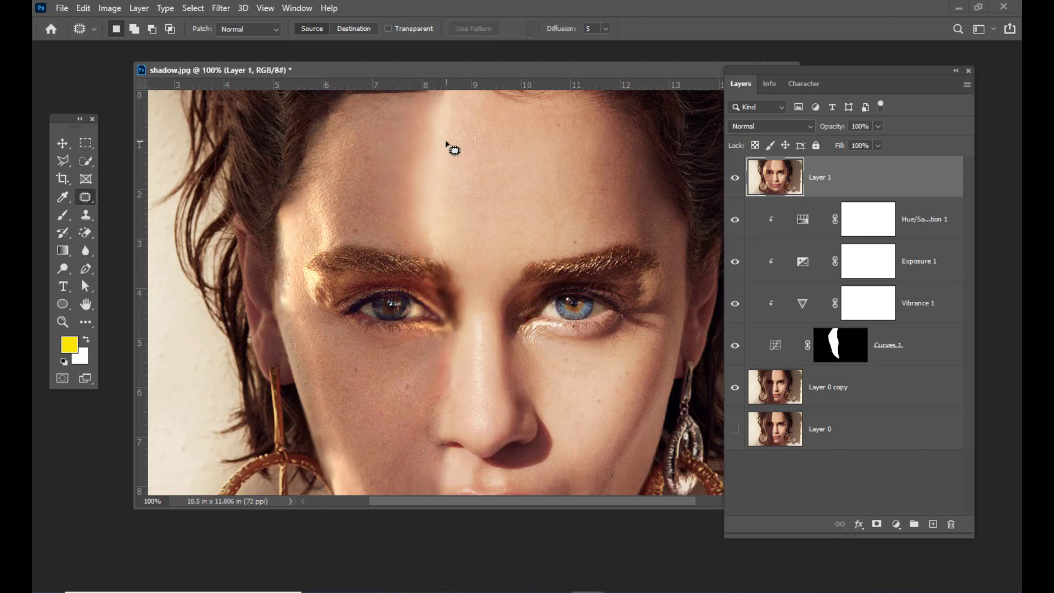
Patch the blemish just above the upper lip near the shaded corner of the mouth
{"action": "scroll", "coordinate": [499, 228], "scroll_direction": "down", "scroll_amount": 4}
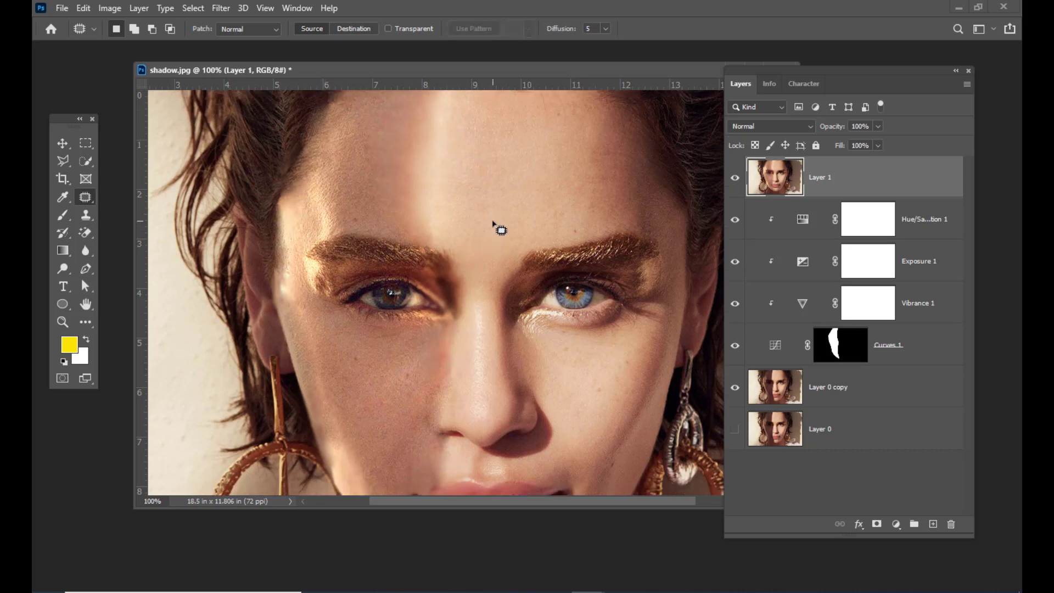
{"action": "scroll", "coordinate": [493, 222], "scroll_direction": "down", "scroll_amount": 2}
{"action": "scroll", "coordinate": [463, 346], "scroll_direction": "up", "scroll_amount": 2}
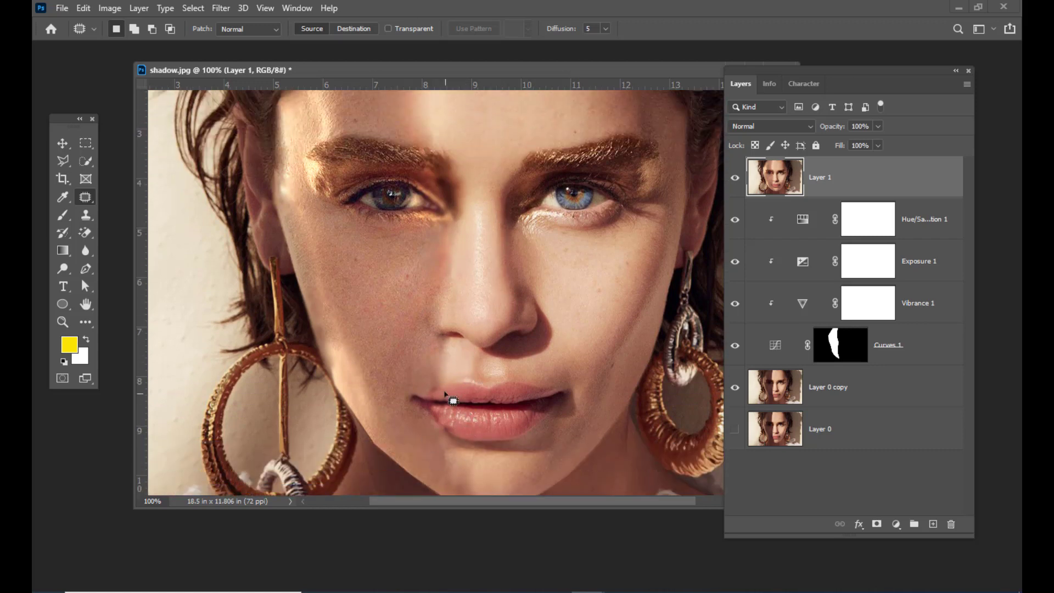
{"action": "mouse_move", "coordinate": [428, 389]}
{"action": "left_mouse_down"}
{"action": "mouse_move", "coordinate": [442, 386]}
{"action": "mouse_move", "coordinate": [433, 376]}
{"action": "mouse_move", "coordinate": [431, 385]}
{"action": "left_mouse_up"}
{"action": "left_click", "coordinate": [416, 354]}
{"action": "scroll", "coordinate": [417, 290], "scroll_direction": "up", "scroll_amount": 1}
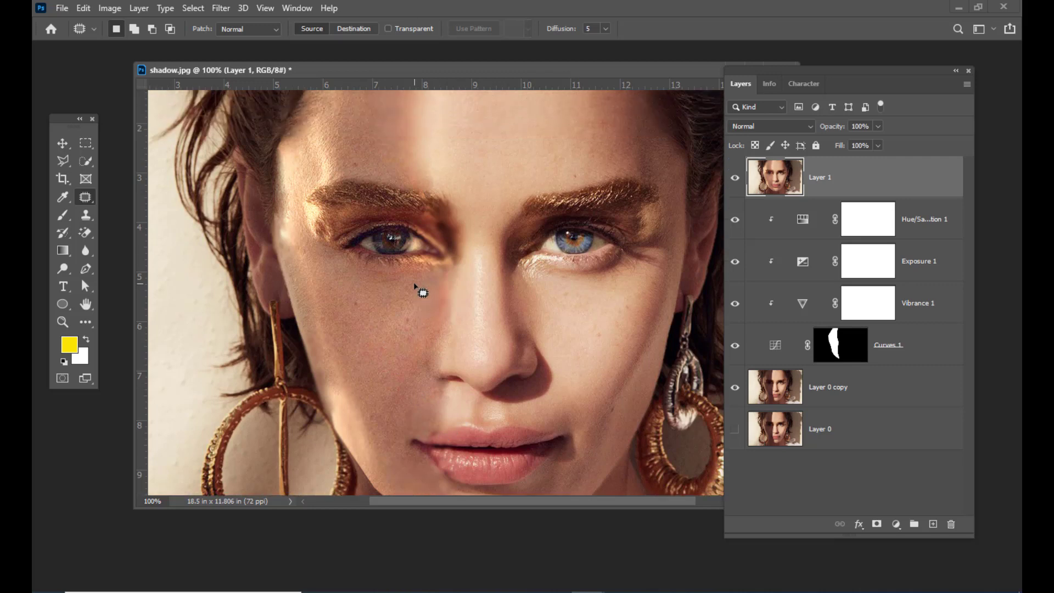
{"action": "left_click_drag", "start_coordinate": [808, 71], "coordinate": [821, 67]}
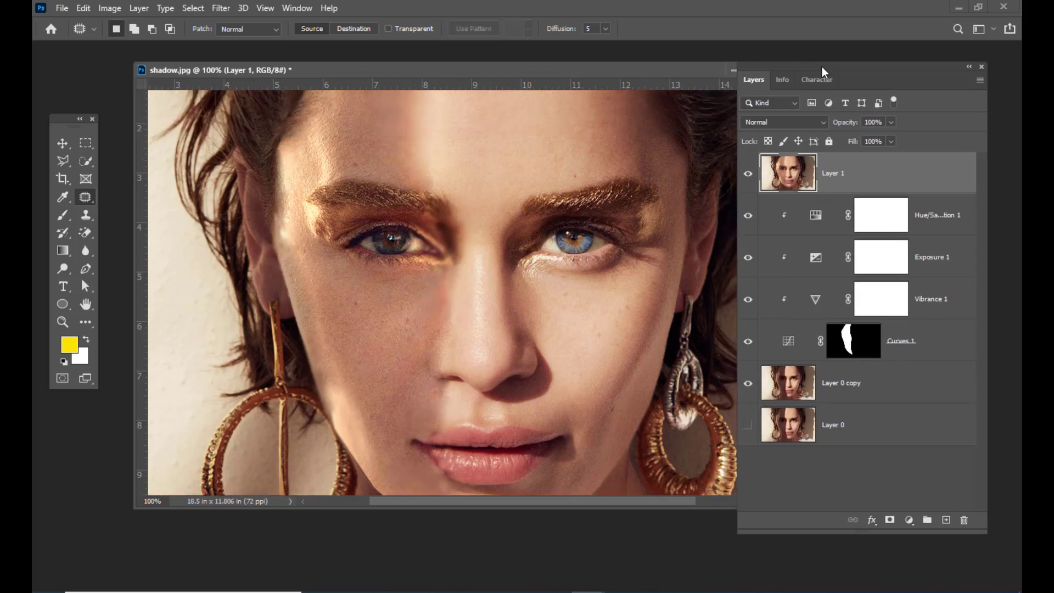
{"action": "scroll", "coordinate": [532, 183], "scroll_direction": "up", "scroll_amount": 2}
{"action": "scroll", "coordinate": [531, 183], "scroll_direction": "down", "scroll_amount": 3}
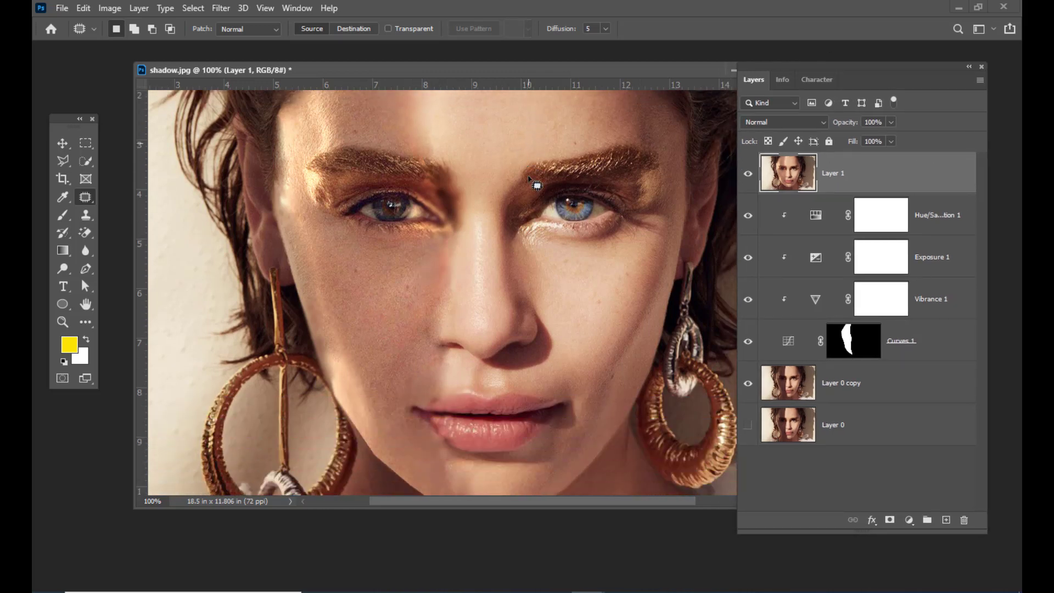
{"action": "key", "text": "ctrl+minus"}
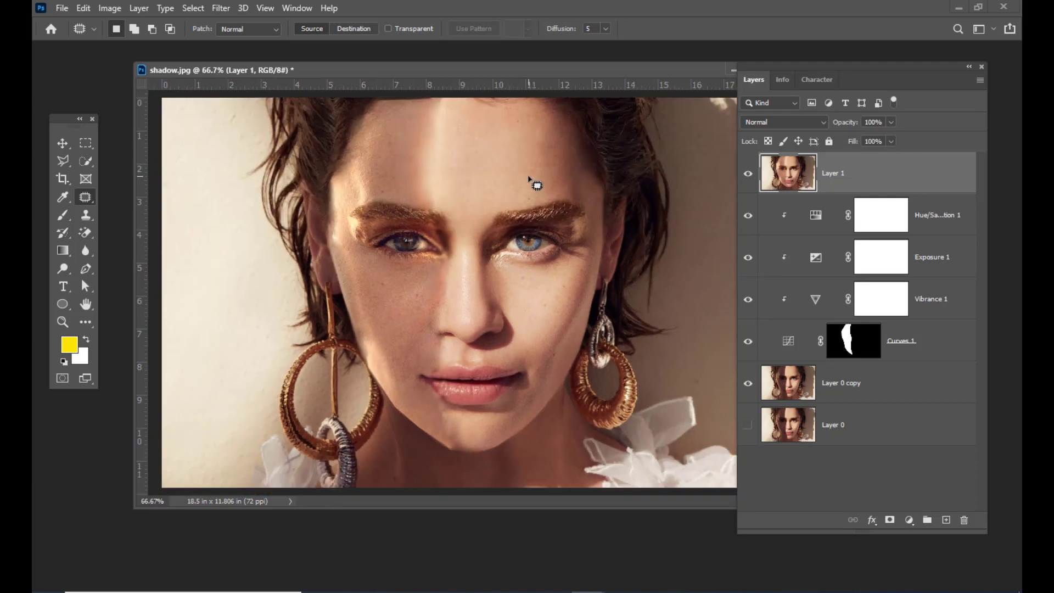
{"action": "mouse_move", "coordinate": [822, 64]}
{"action": "left_mouse_down"}
{"action": "mouse_move", "coordinate": [802, 64]}
{"action": "mouse_move", "coordinate": [814, 63]}
{"action": "left_mouse_up"}
{"action": "left_click_drag", "start_coordinate": [450, 73], "coordinate": [422, 73]}
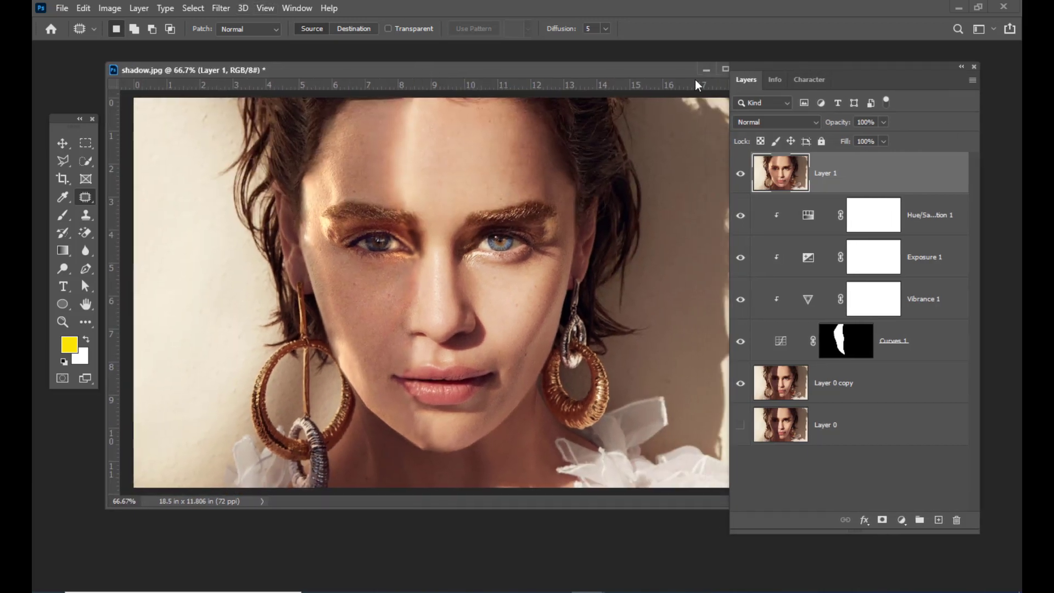
{"action": "left_click_drag", "start_coordinate": [760, 63], "coordinate": [747, 65]}
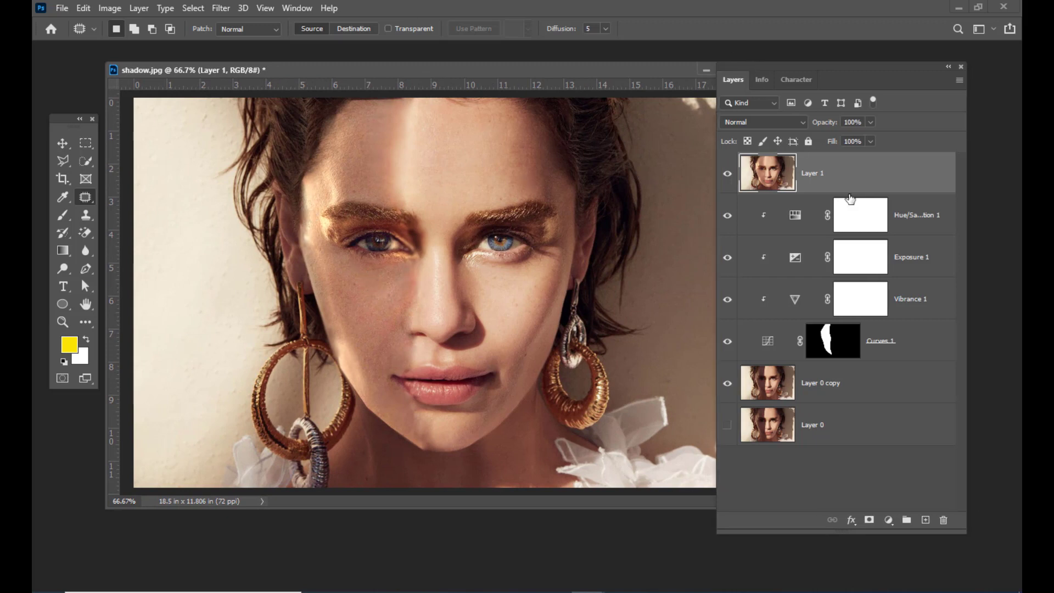
{"action": "left_click_drag", "start_coordinate": [838, 75], "coordinate": [819, 61]}
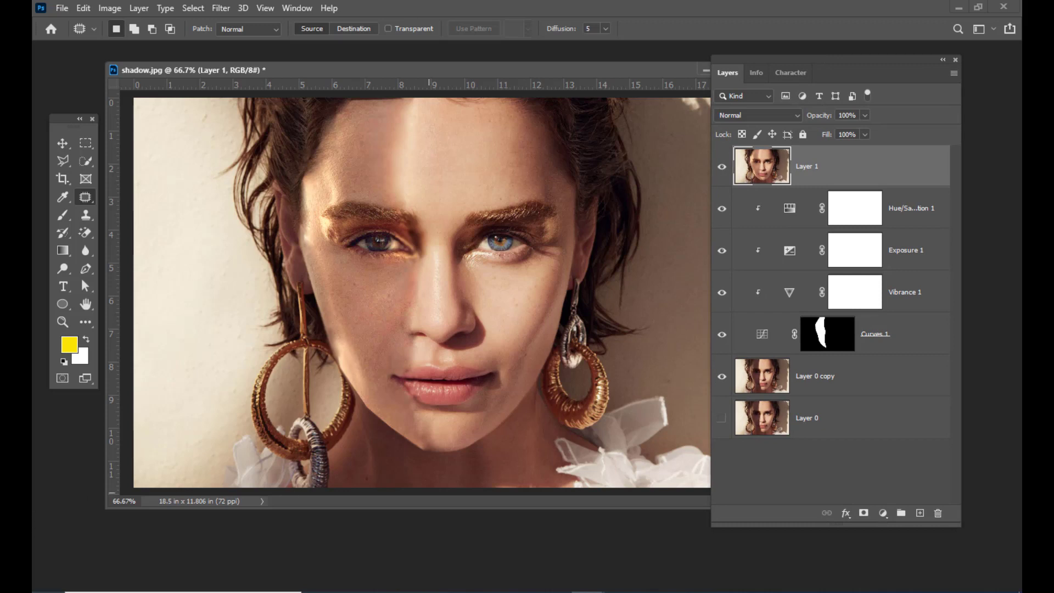
{"action": "left_click_drag", "start_coordinate": [752, 64], "coordinate": [734, 60]}
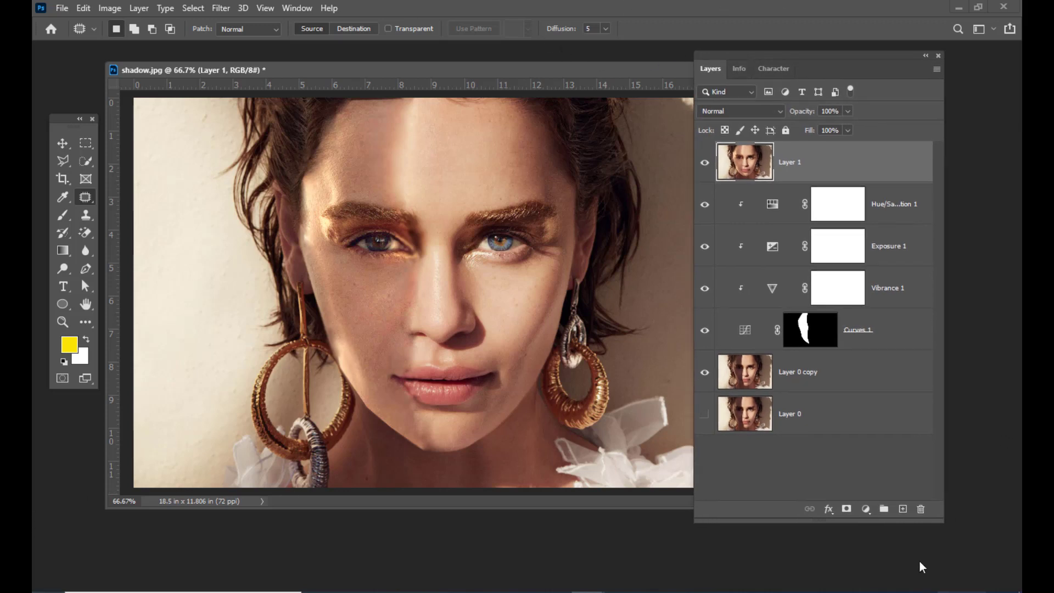
Add a Curves adjustment clipped to Layer 1 and raise its RGB midtones to input 96, output 147
{"action": "left_click", "coordinate": [865, 509]}
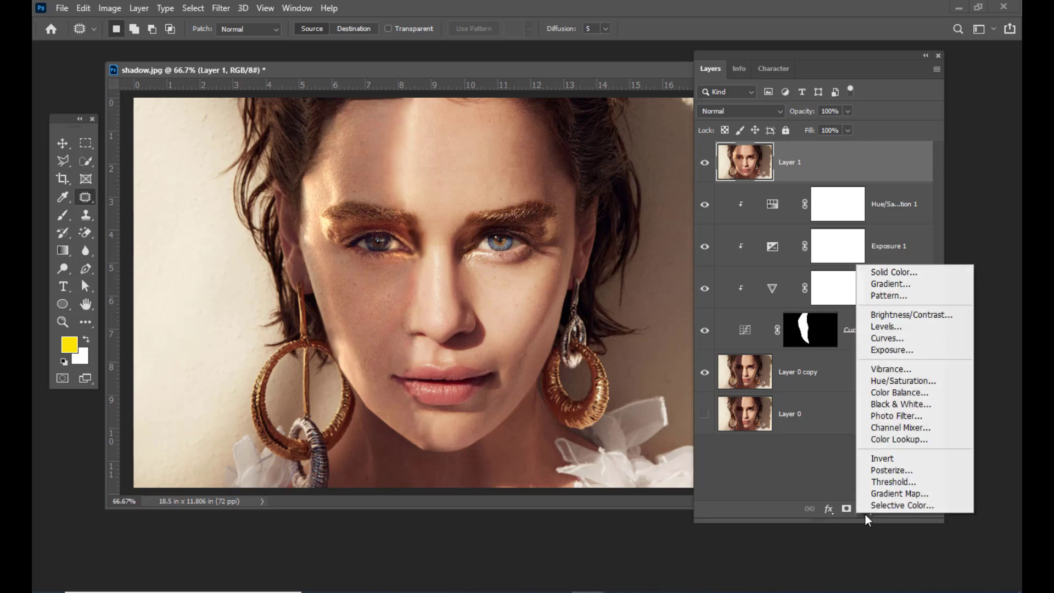
{"action": "left_click", "coordinate": [903, 338]}
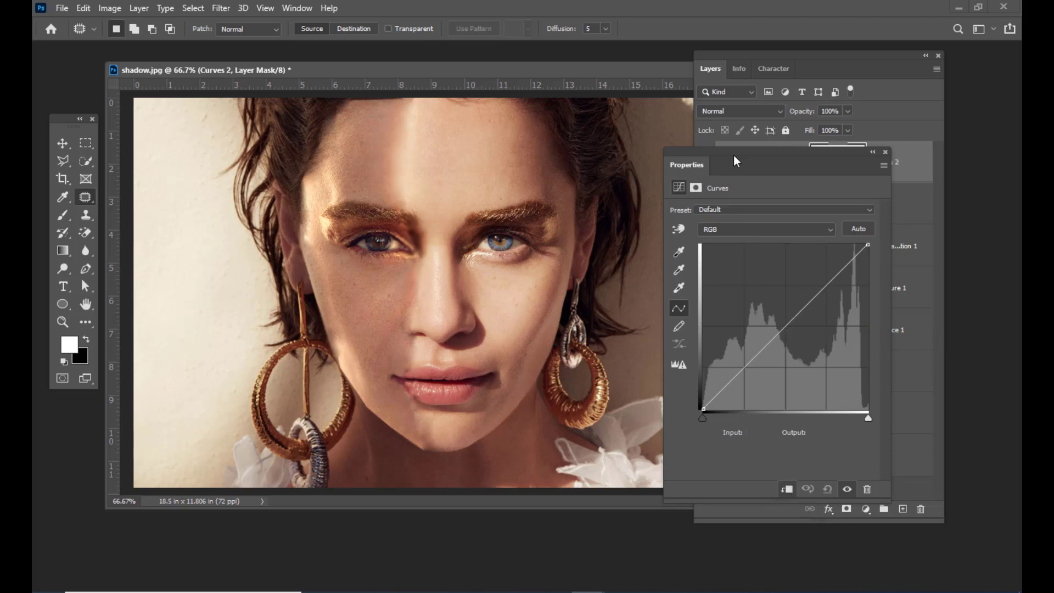
{"action": "left_click_drag", "start_coordinate": [730, 148], "coordinate": [592, 156]}
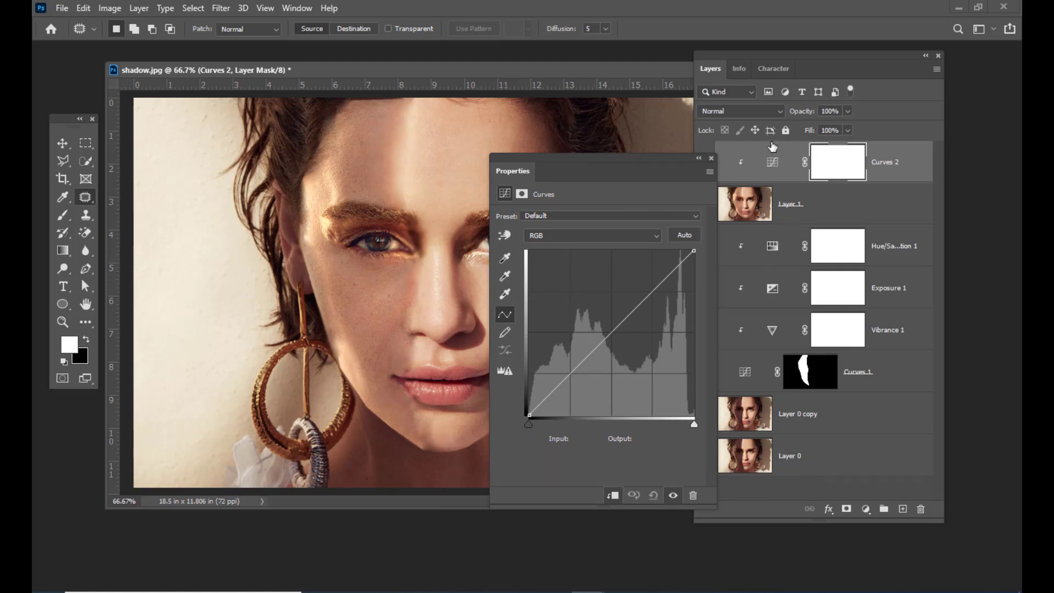
{"action": "left_click_drag", "start_coordinate": [567, 153], "coordinate": [640, 155]}
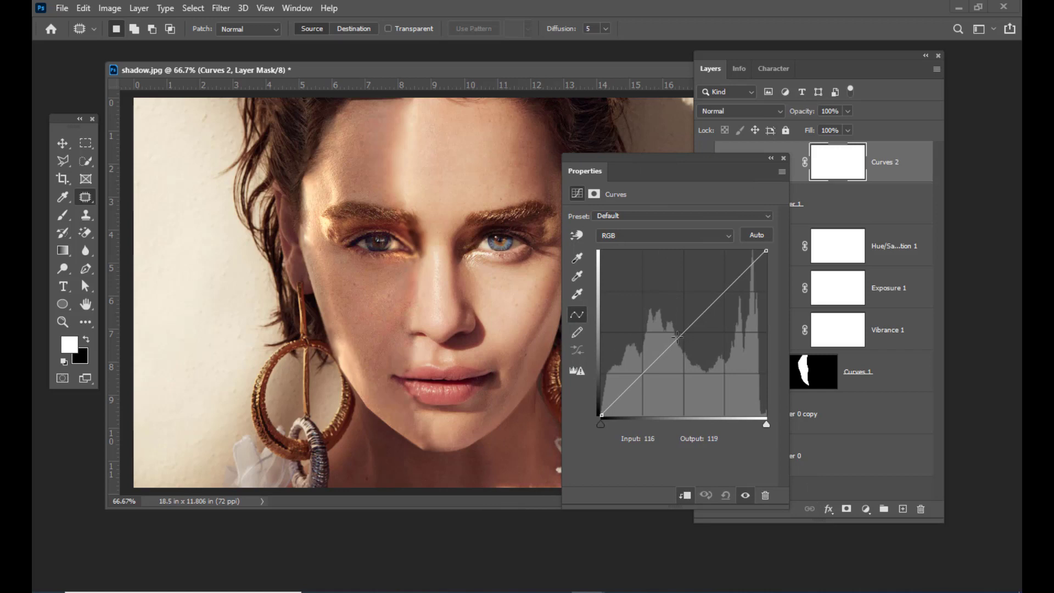
{"action": "left_click_drag", "start_coordinate": [677, 336], "coordinate": [670, 332]}
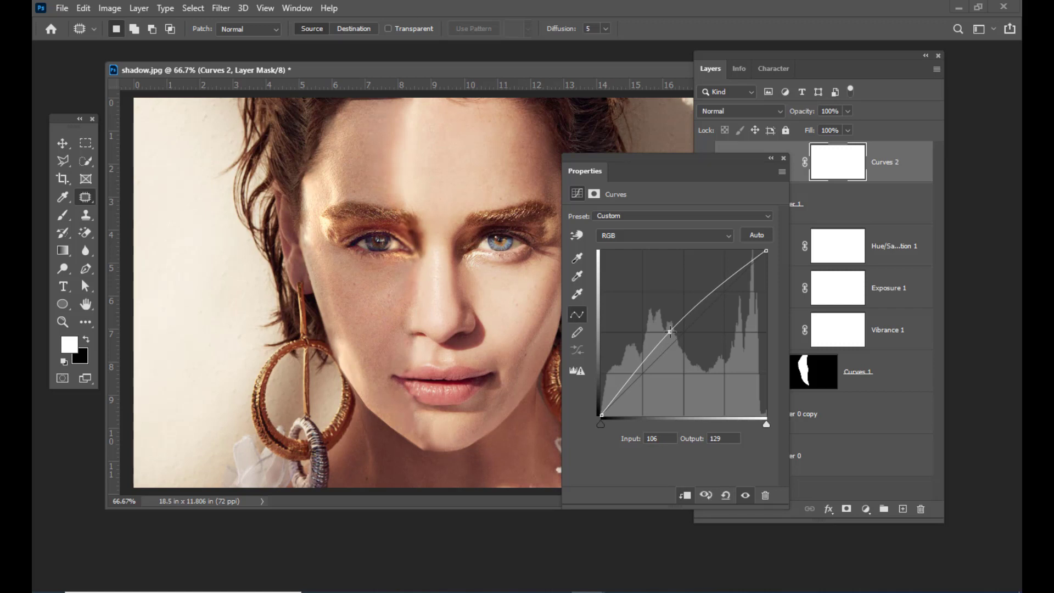
{"action": "left_click_drag", "start_coordinate": [670, 332], "coordinate": [663, 319]}
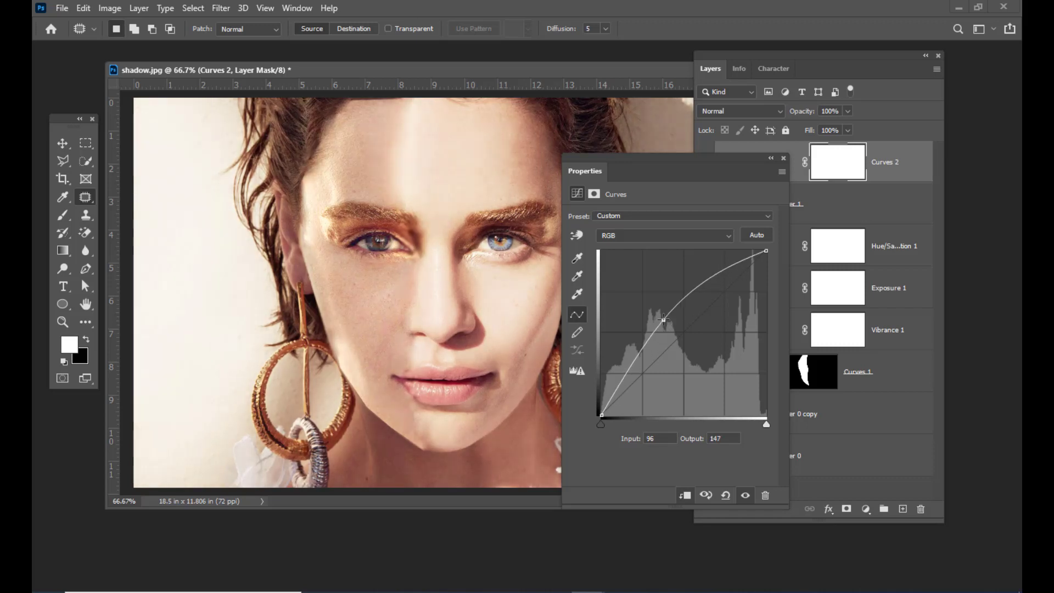
{"action": "left_click", "coordinate": [783, 158]}
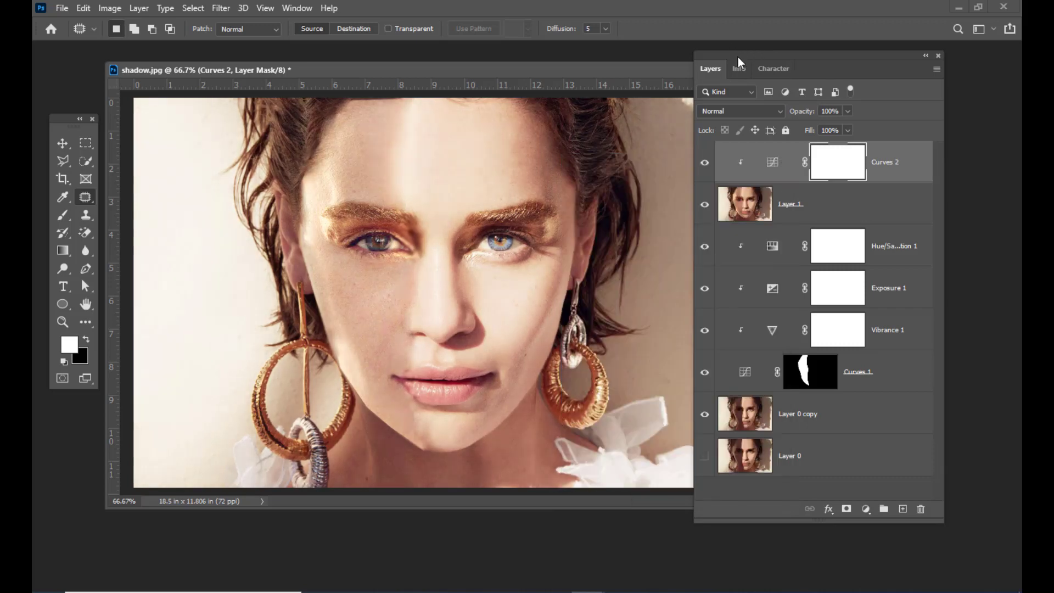
Invert the Curves 2 layer mask to black to hide the brightening
{"action": "mouse_move", "coordinate": [738, 57]}
{"action": "left_mouse_down"}
{"action": "mouse_move", "coordinate": [729, 57]}
{"action": "mouse_move", "coordinate": [773, 52]}
{"action": "mouse_move", "coordinate": [742, 56]}
{"action": "left_mouse_up"}
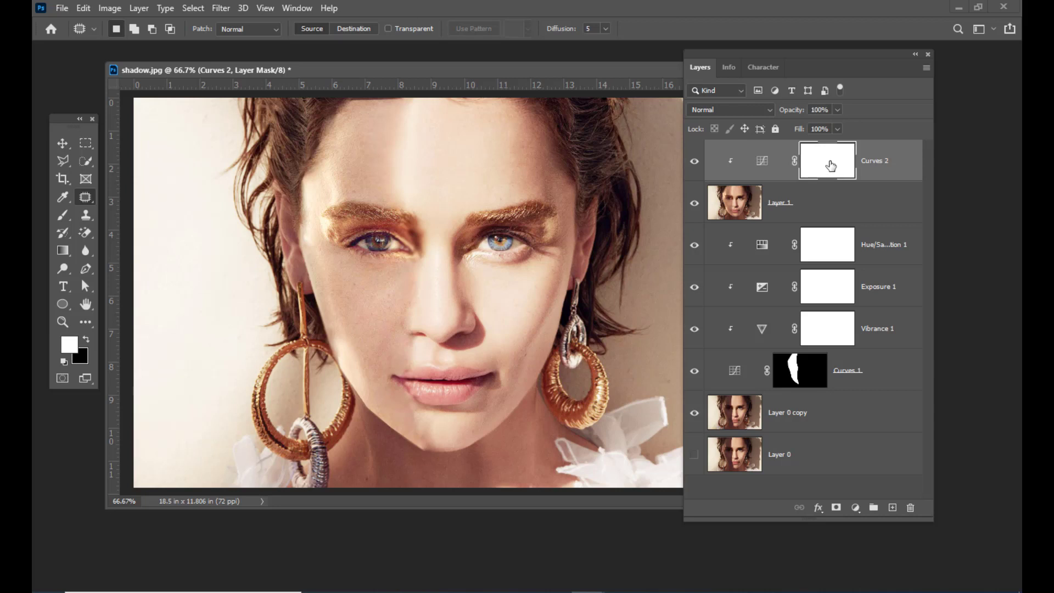
{"action": "key", "text": "ctrl+i"}
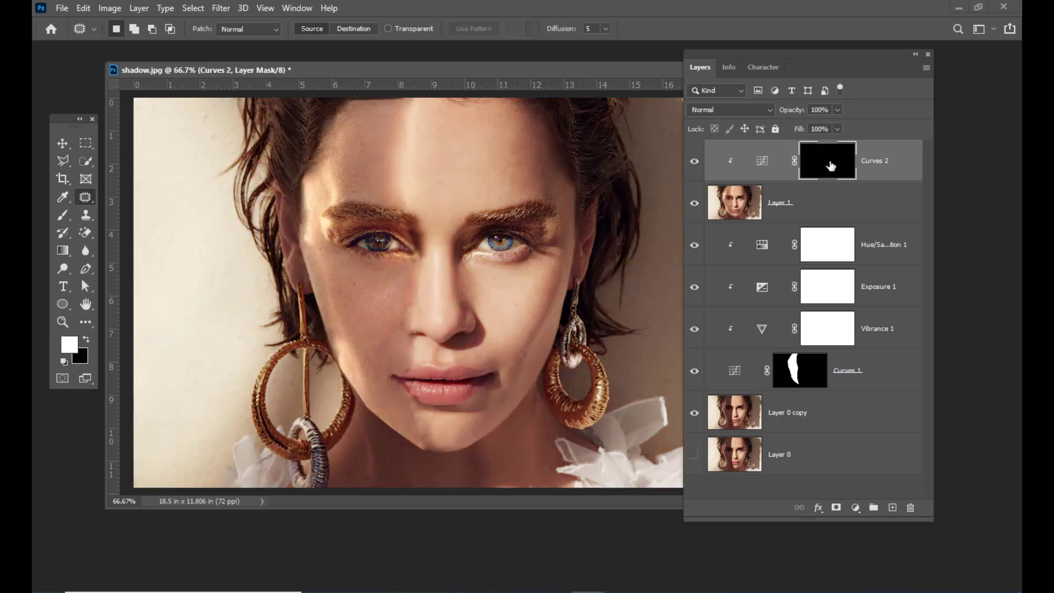
{"action": "left_click_drag", "start_coordinate": [799, 58], "coordinate": [823, 55]}
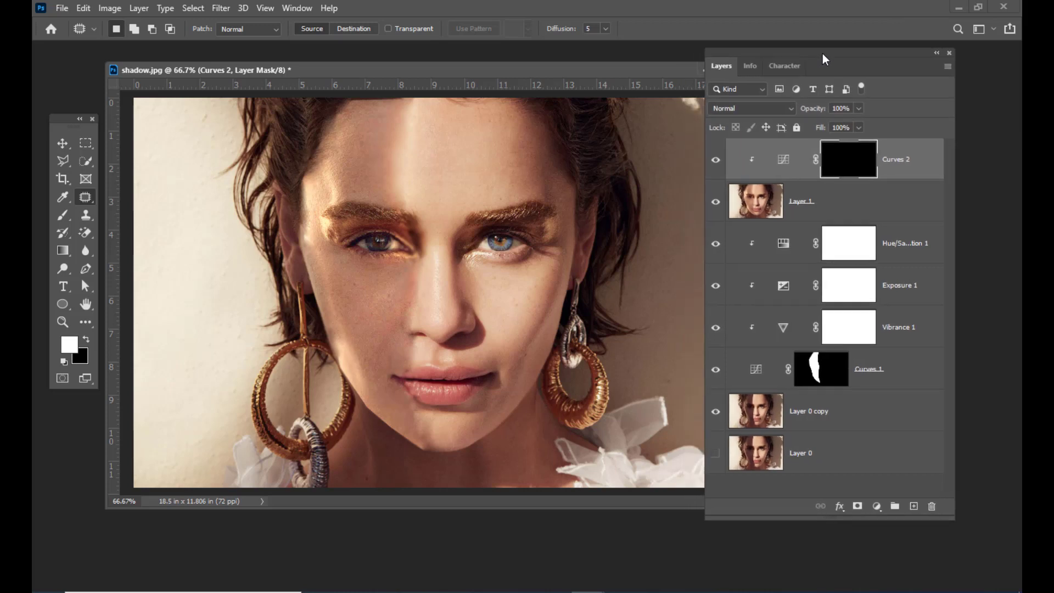
Paint white at 35% flow with a 200 px brush on the Curves 2 mask over the shaded forehead and cheek
{"action": "left_click_drag", "start_coordinate": [62, 218], "coordinate": [98, 214]}
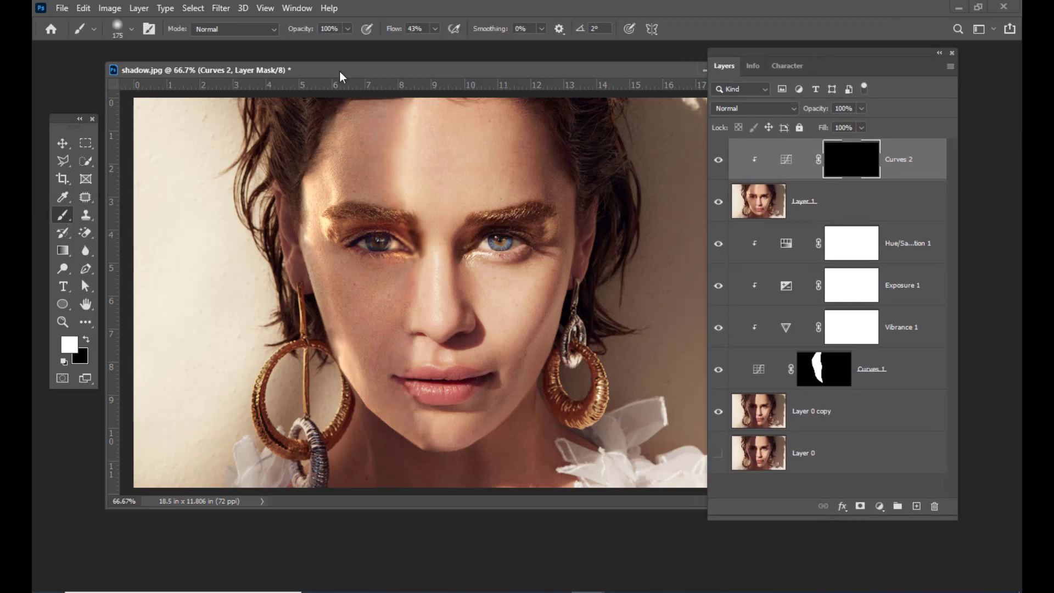
{"action": "left_click_drag", "start_coordinate": [338, 72], "coordinate": [342, 72]}
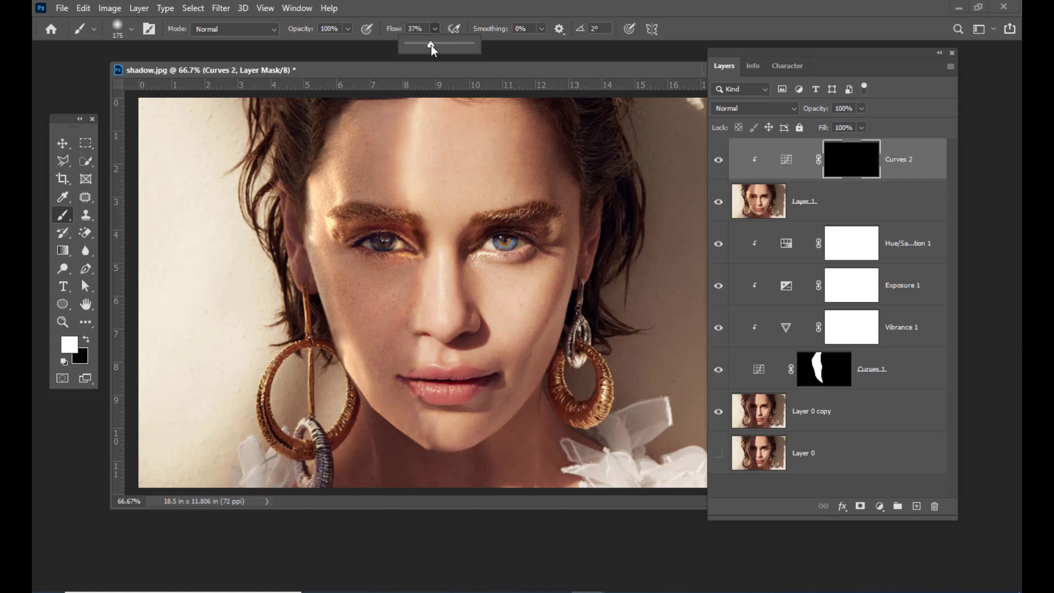
{"action": "left_click_drag", "start_coordinate": [400, 74], "coordinate": [419, 55]}
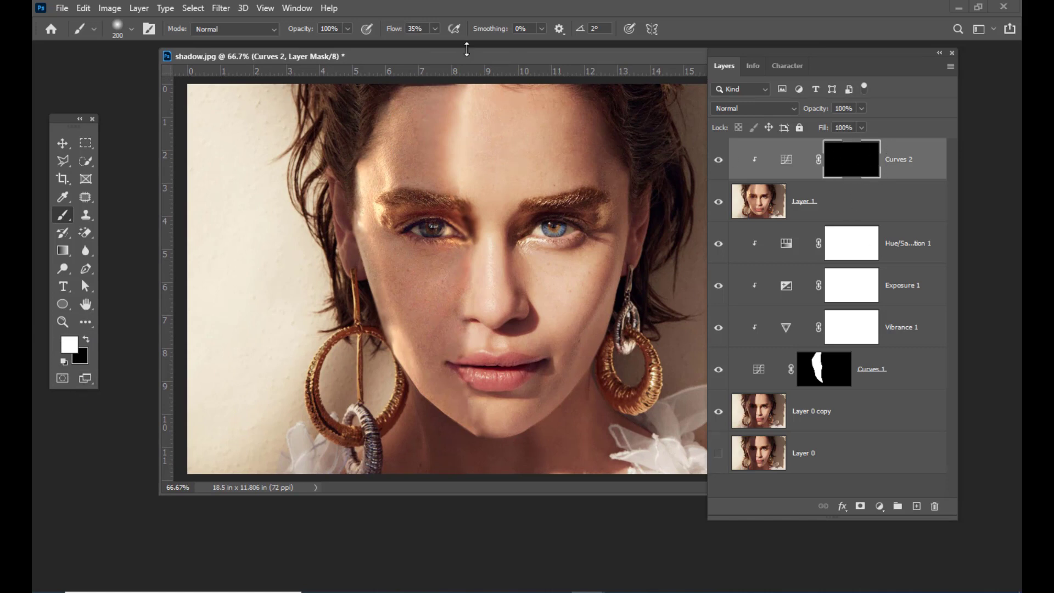
{"action": "left_click_drag", "start_coordinate": [466, 54], "coordinate": [455, 60]}
{"action": "mouse_move", "coordinate": [409, 127]}
{"action": "left_mouse_down"}
{"action": "mouse_move", "coordinate": [409, 148]}
{"action": "mouse_move", "coordinate": [403, 136]}
{"action": "mouse_move", "coordinate": [411, 132]}
{"action": "mouse_move", "coordinate": [387, 172]}
{"action": "left_mouse_up"}
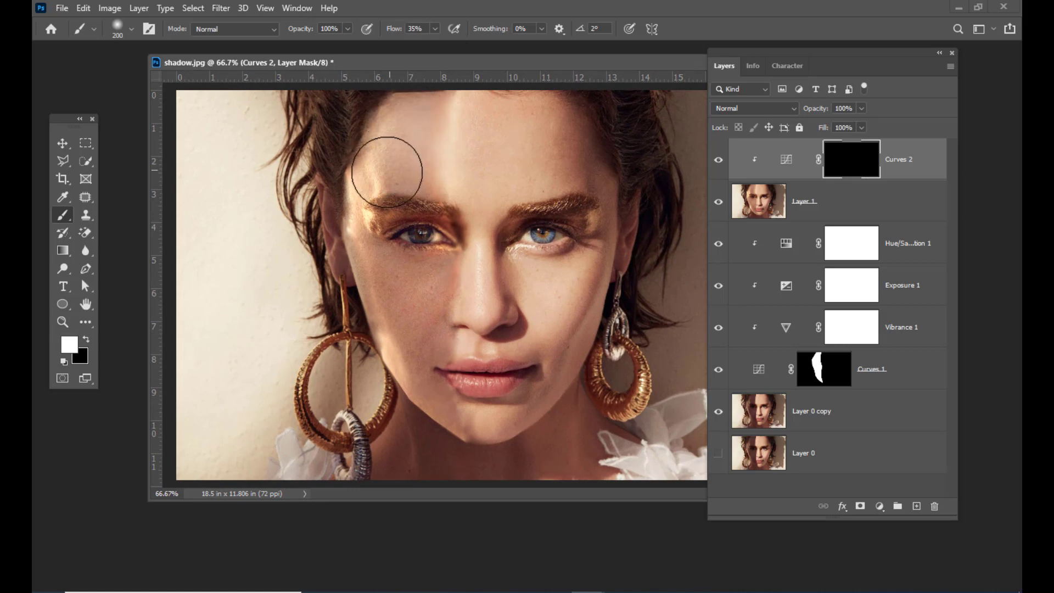
{"action": "mouse_move", "coordinate": [378, 275]}
{"action": "left_mouse_down"}
{"action": "mouse_move", "coordinate": [416, 303]}
{"action": "mouse_move", "coordinate": [424, 284]}
{"action": "mouse_move", "coordinate": [409, 356]}
{"action": "mouse_move", "coordinate": [407, 311]}
{"action": "left_mouse_up"}
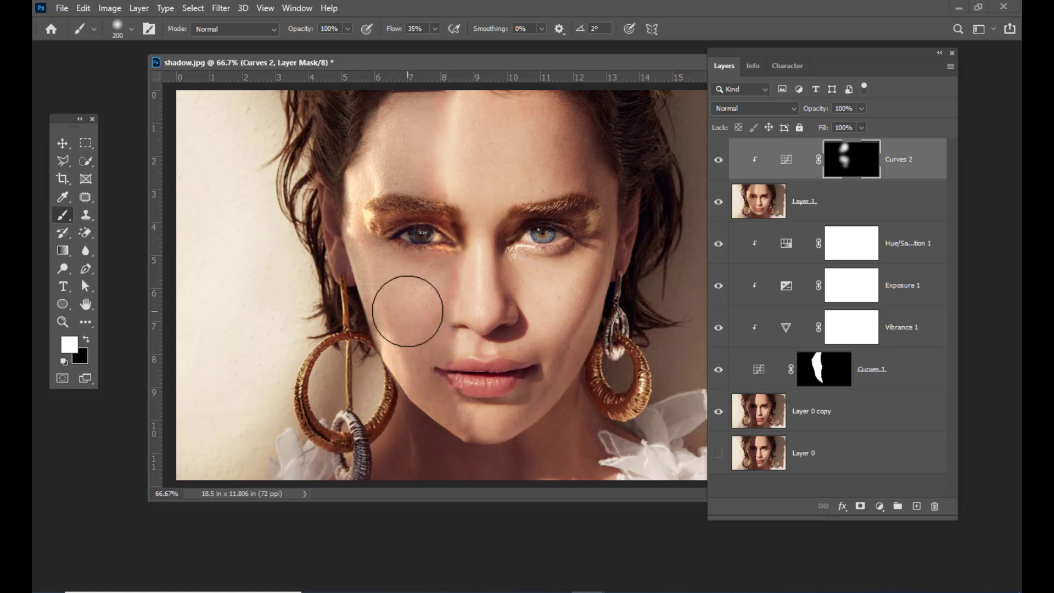
Extend the Curves 2 mask brightening with 100 to 150 px brushes beside the mouth, up the forehead edge and onto the shaded chin
{"action": "key", "text": "bracketleft"}
{"action": "key", "text": "bracketleft"}
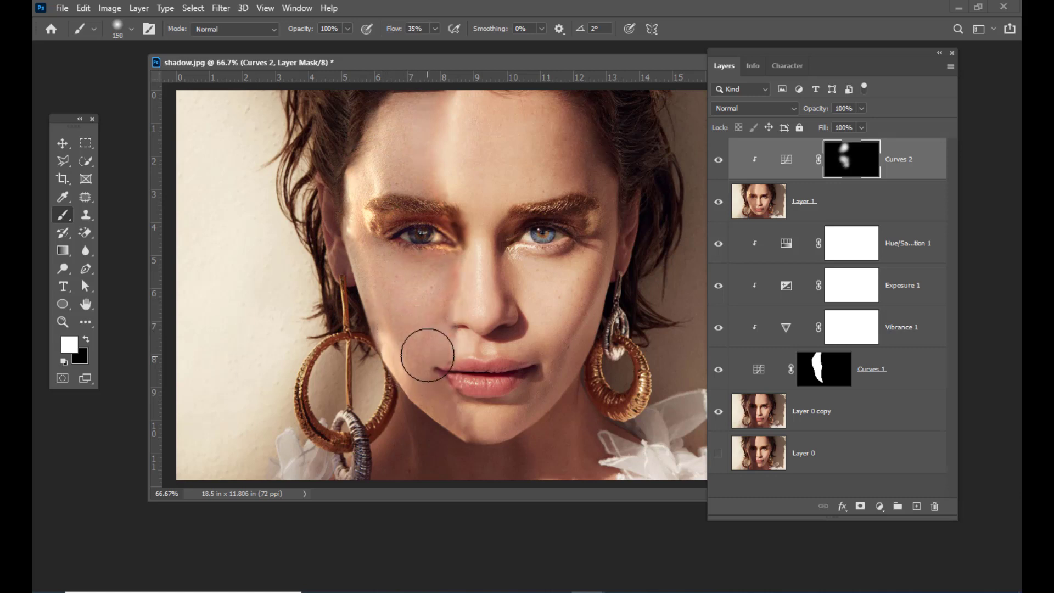
{"action": "key", "text": "bracketleft"}
{"action": "key", "text": "bracketleft"}
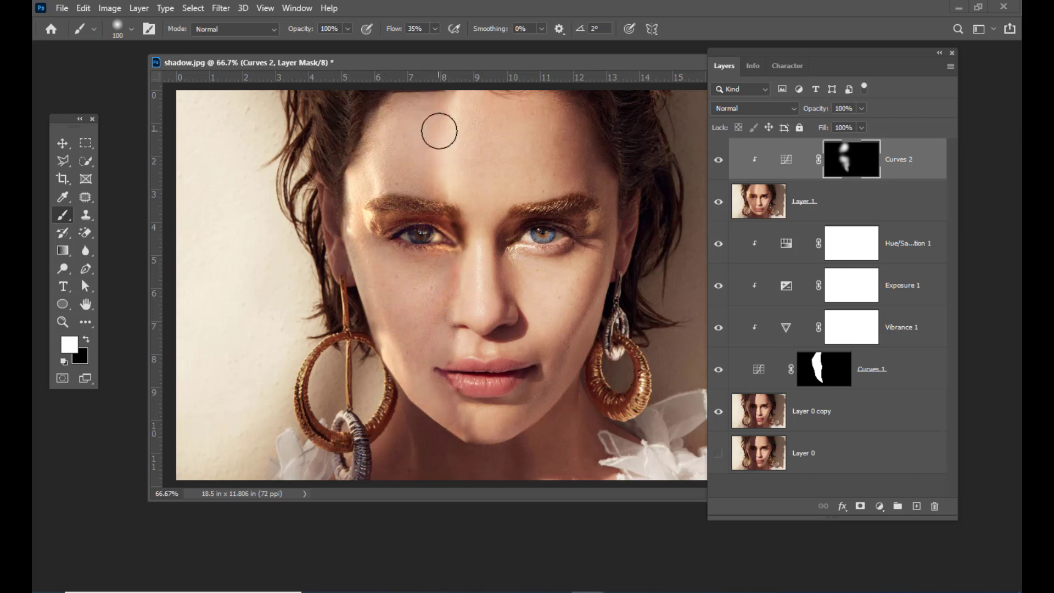
{"action": "key", "text": "bracketright"}
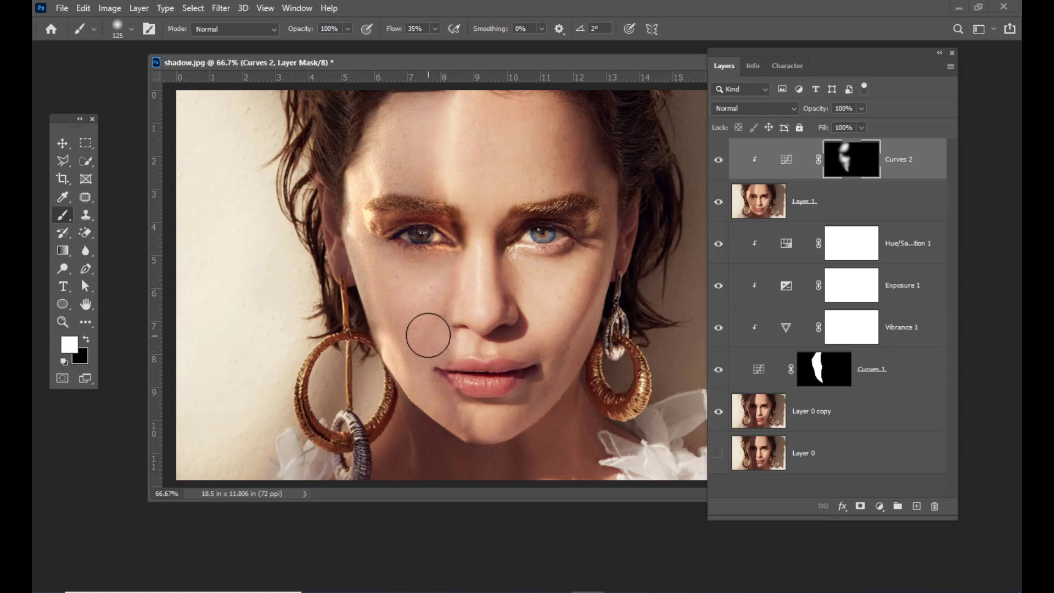
{"action": "key", "text": "bracketleft"}
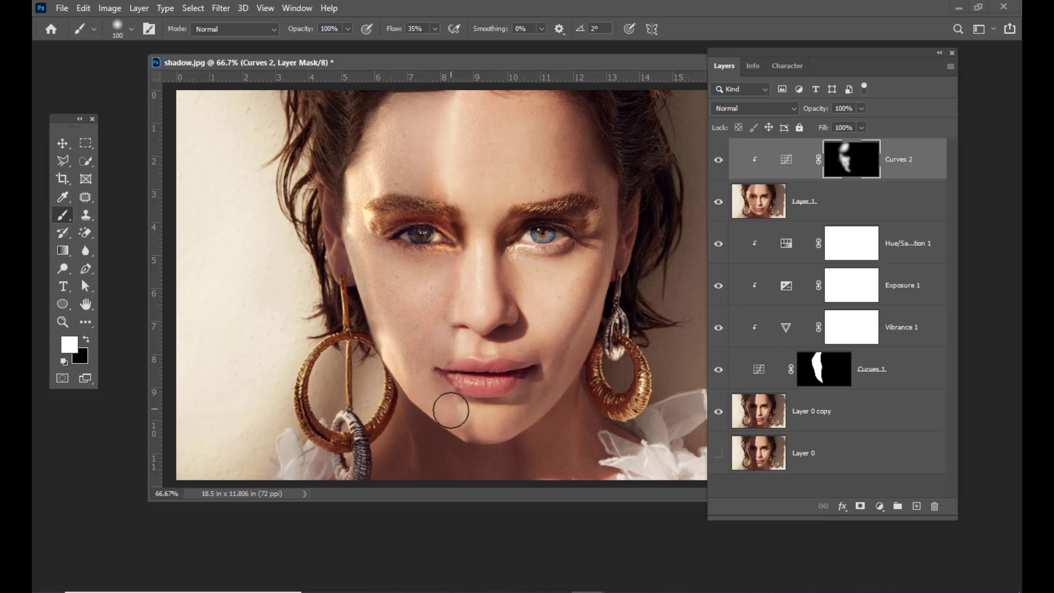
{"action": "left_click_drag", "start_coordinate": [459, 63], "coordinate": [386, 60]}
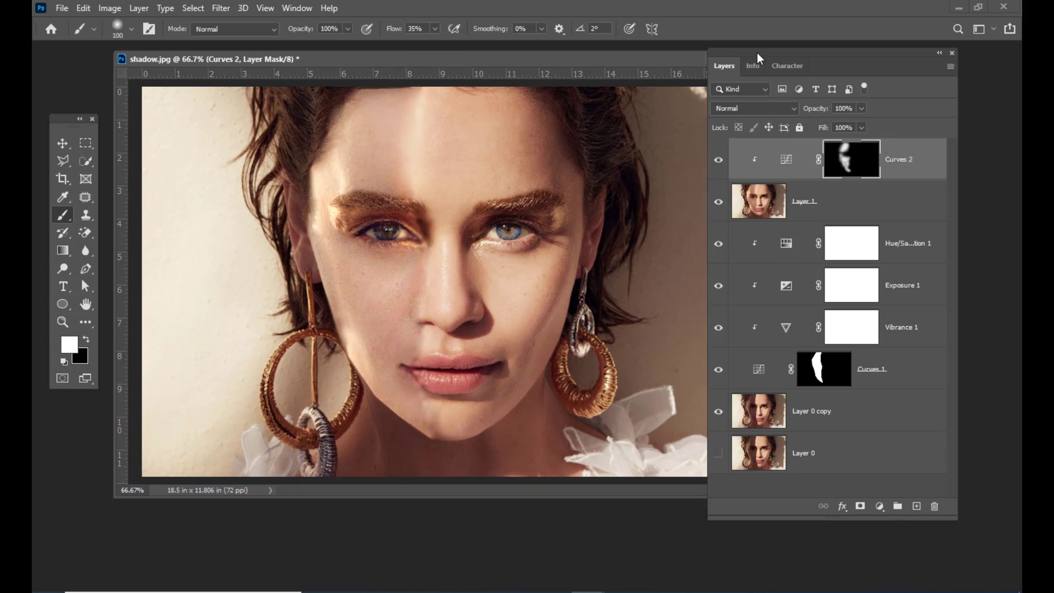
Add a Vibrance adjustment above Curves 2 and clip it to Layer 1
{"action": "left_click_drag", "start_coordinate": [756, 53], "coordinate": [752, 55]}
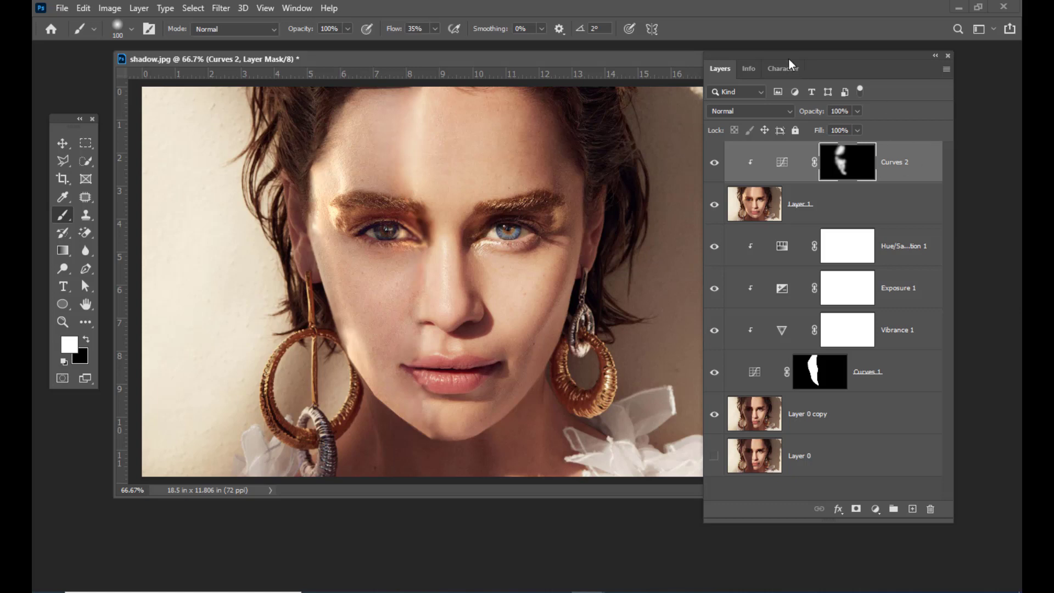
{"action": "left_click_drag", "start_coordinate": [784, 54], "coordinate": [791, 54]}
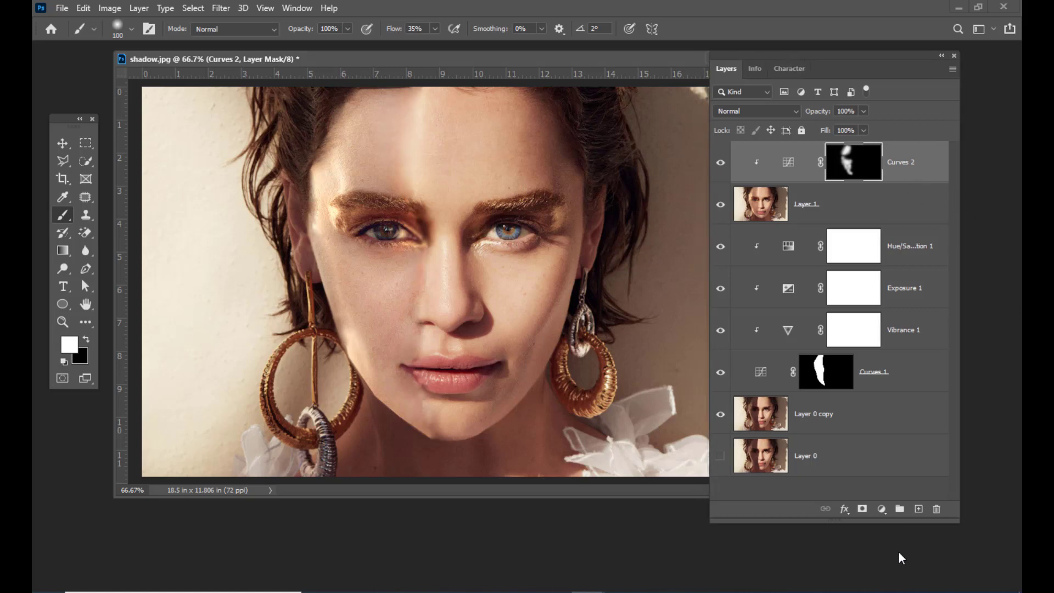
{"action": "left_click", "coordinate": [880, 509]}
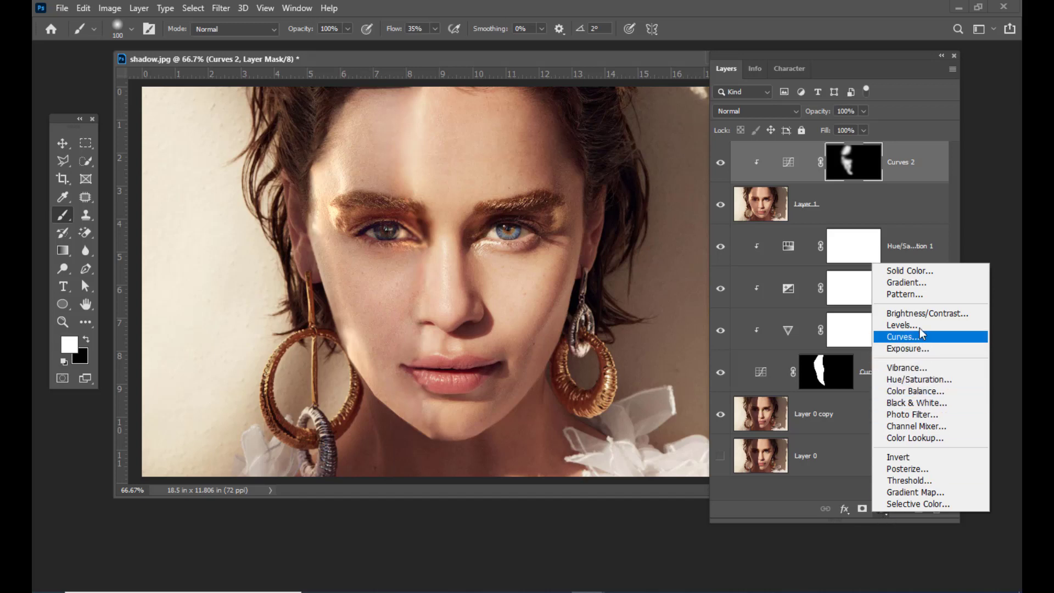
{"action": "left_click", "coordinate": [917, 371]}
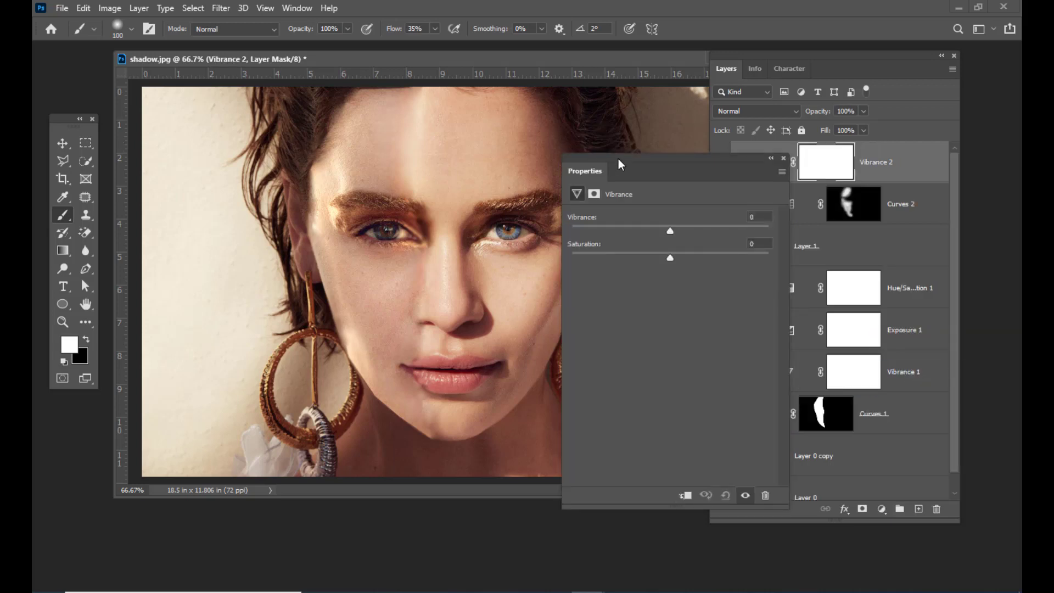
{"action": "left_click_drag", "start_coordinate": [619, 164], "coordinate": [614, 198]}
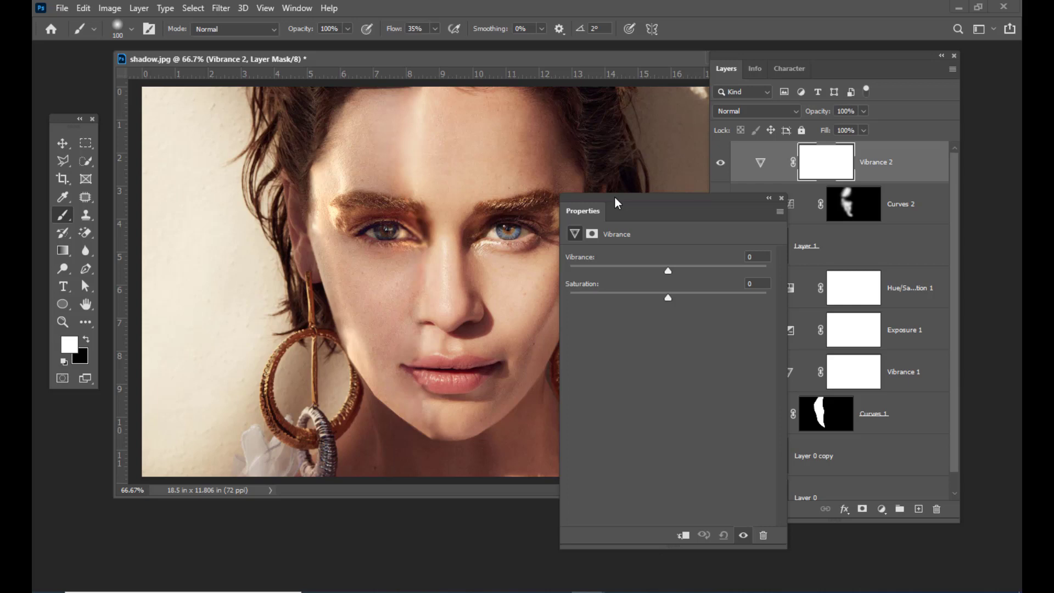
{"action": "left_click_drag", "start_coordinate": [615, 197], "coordinate": [578, 101]}
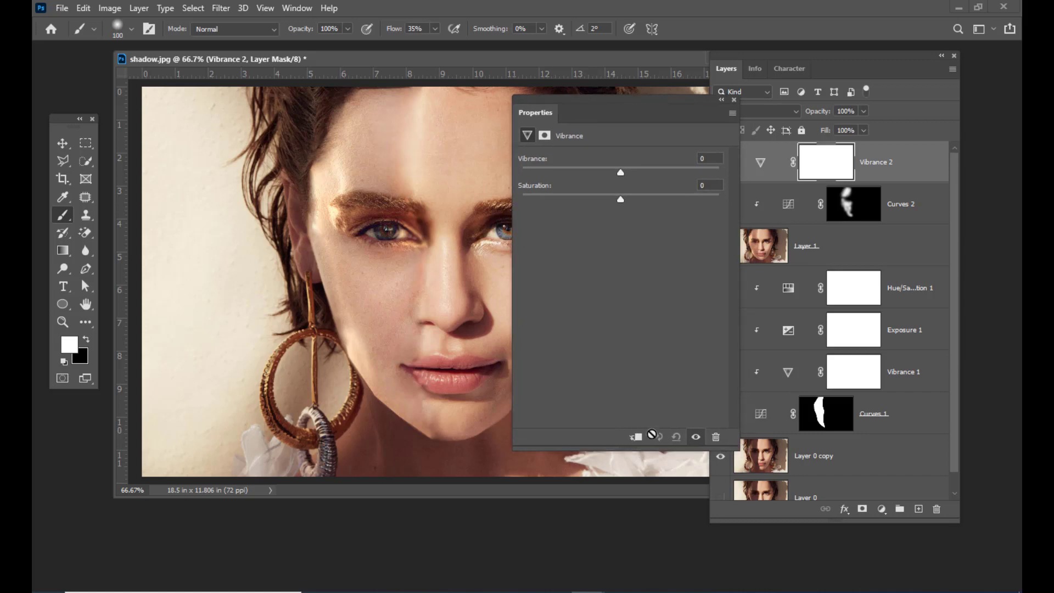
{"action": "left_click", "coordinate": [633, 438]}
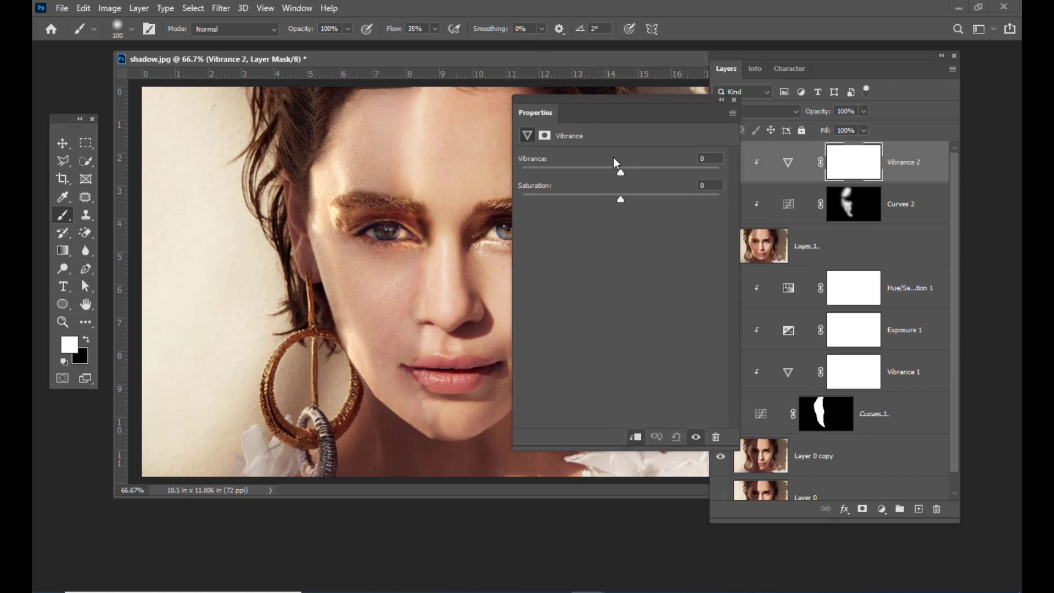
Set the new adjustment's vibrance to +57 and ease its saturation back below +12
{"action": "left_click_drag", "start_coordinate": [620, 173], "coordinate": [665, 177]}
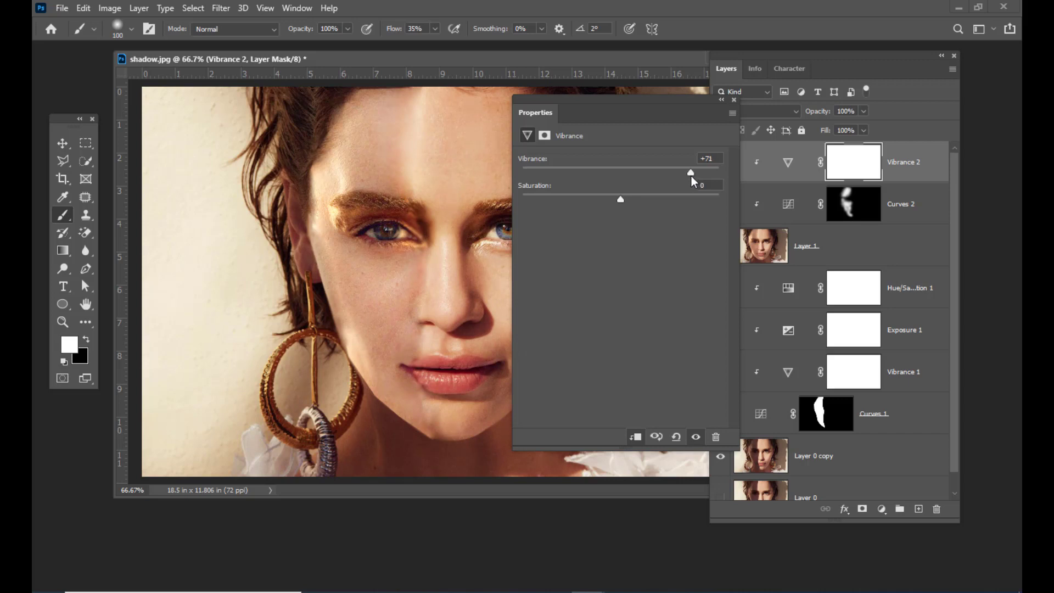
{"action": "left_click_drag", "start_coordinate": [594, 96], "coordinate": [596, 99]}
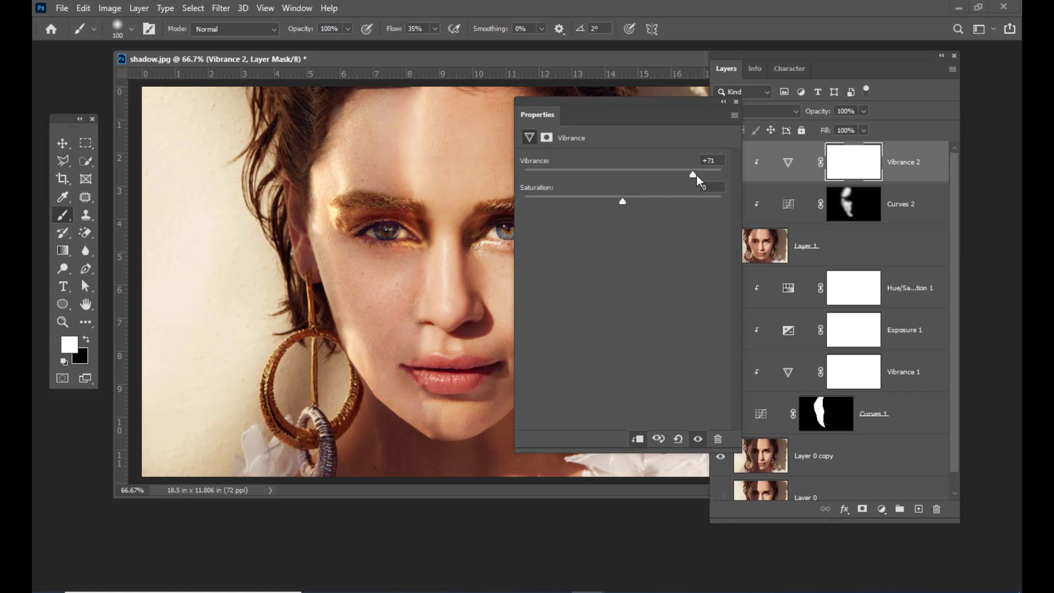
{"action": "left_click_drag", "start_coordinate": [693, 177], "coordinate": [690, 177]}
{"action": "left_click_drag", "start_coordinate": [623, 201], "coordinate": [640, 201]}
{"action": "left_click_drag", "start_coordinate": [690, 175], "coordinate": [662, 175]}
{"action": "left_click_drag", "start_coordinate": [556, 100], "coordinate": [573, 99]}
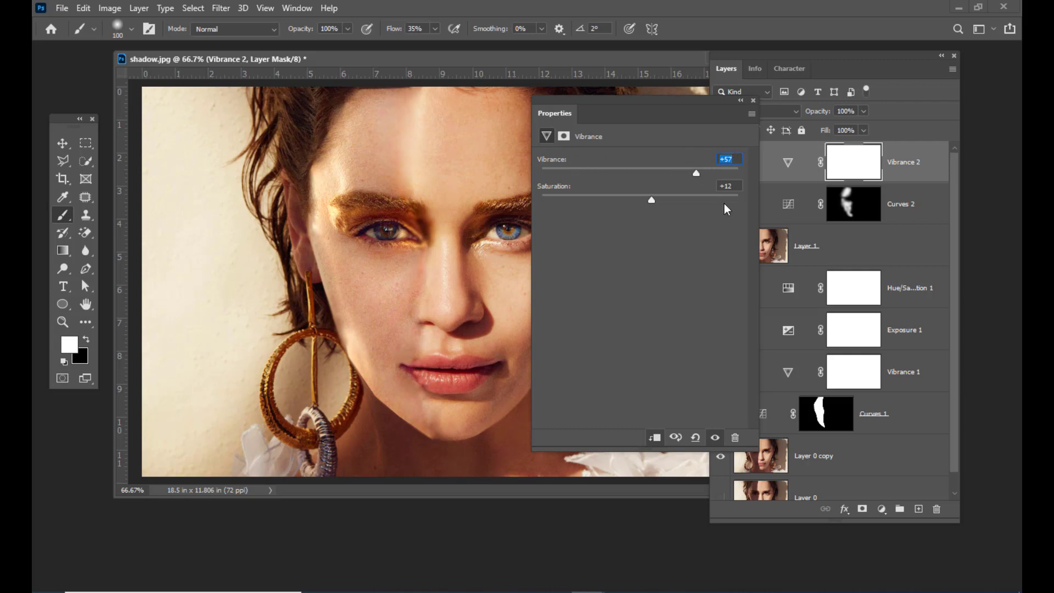
{"action": "left_click_drag", "start_coordinate": [653, 204], "coordinate": [640, 205]}
{"action": "left_click", "coordinate": [752, 101]}
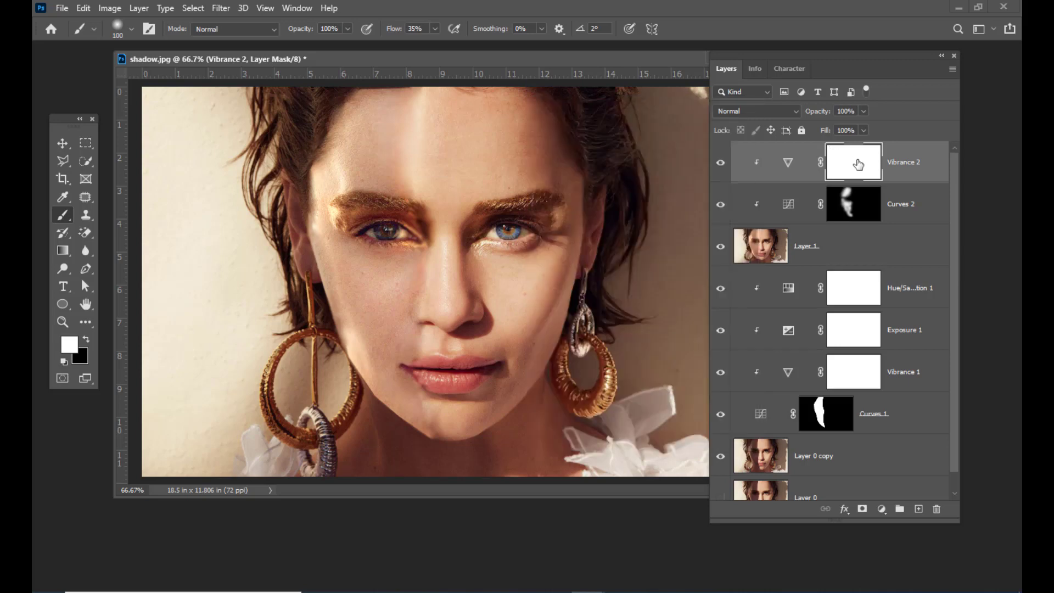
Invert the Vibrance 2 mask to black and paint the effect back in over the shaded forehead and cheek with a larger brush
{"action": "key", "text": "ctrl+i"}
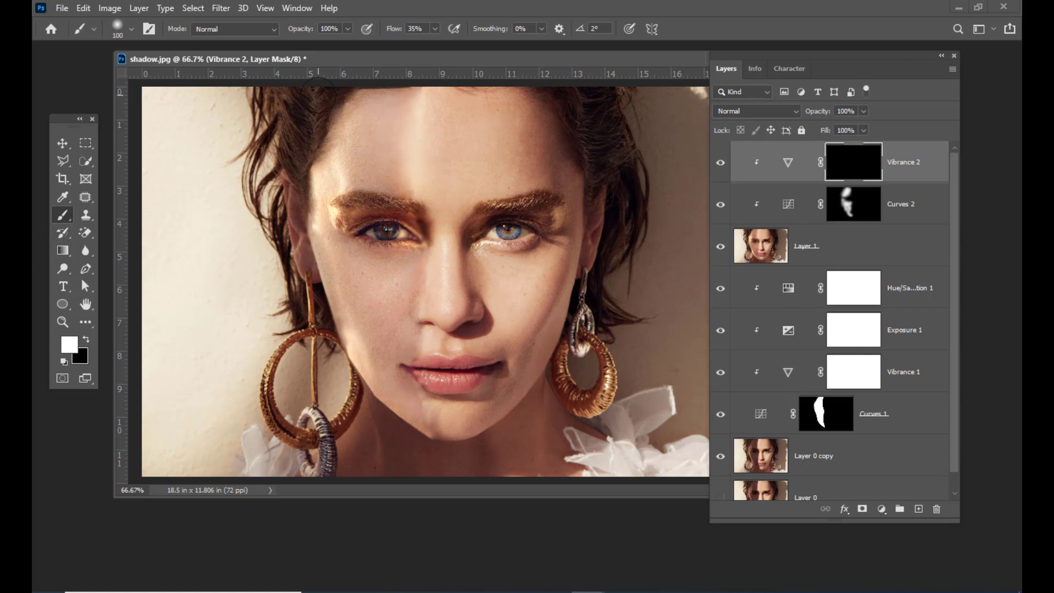
{"action": "key", "text": "bracketright"}
{"action": "key", "text": "bracketright"}
{"action": "key", "text": "bracketright"}
{"action": "mouse_move", "coordinate": [376, 133]}
{"action": "left_mouse_down"}
{"action": "mouse_move", "coordinate": [362, 156]}
{"action": "mouse_move", "coordinate": [370, 141]}
{"action": "mouse_move", "coordinate": [390, 149]}
{"action": "mouse_move", "coordinate": [355, 170]}
{"action": "left_mouse_up"}
{"action": "mouse_move", "coordinate": [372, 310]}
{"action": "left_mouse_down"}
{"action": "mouse_move", "coordinate": [390, 348]}
{"action": "mouse_move", "coordinate": [406, 256]}
{"action": "mouse_move", "coordinate": [364, 310]}
{"action": "mouse_move", "coordinate": [350, 280]}
{"action": "mouse_move", "coordinate": [391, 364]}
{"action": "mouse_move", "coordinate": [369, 338]}
{"action": "left_mouse_up"}
Extend the Vibrance 2 mask with smaller brushes along the temple, beside the mouth and onto the shaded chin
{"action": "key", "text": "bracketleft"}
{"action": "key", "text": "bracketleft"}
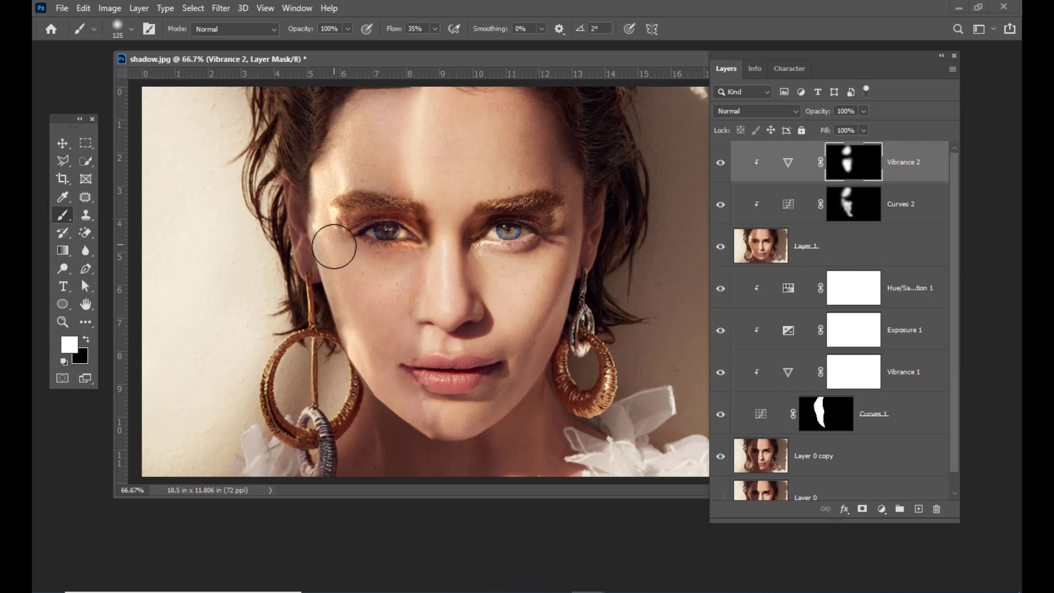
{"action": "mouse_move", "coordinate": [334, 247]}
{"action": "left_mouse_down"}
{"action": "mouse_move", "coordinate": [373, 132]}
{"action": "mouse_move", "coordinate": [399, 107]}
{"action": "mouse_move", "coordinate": [325, 175]}
{"action": "left_mouse_up"}
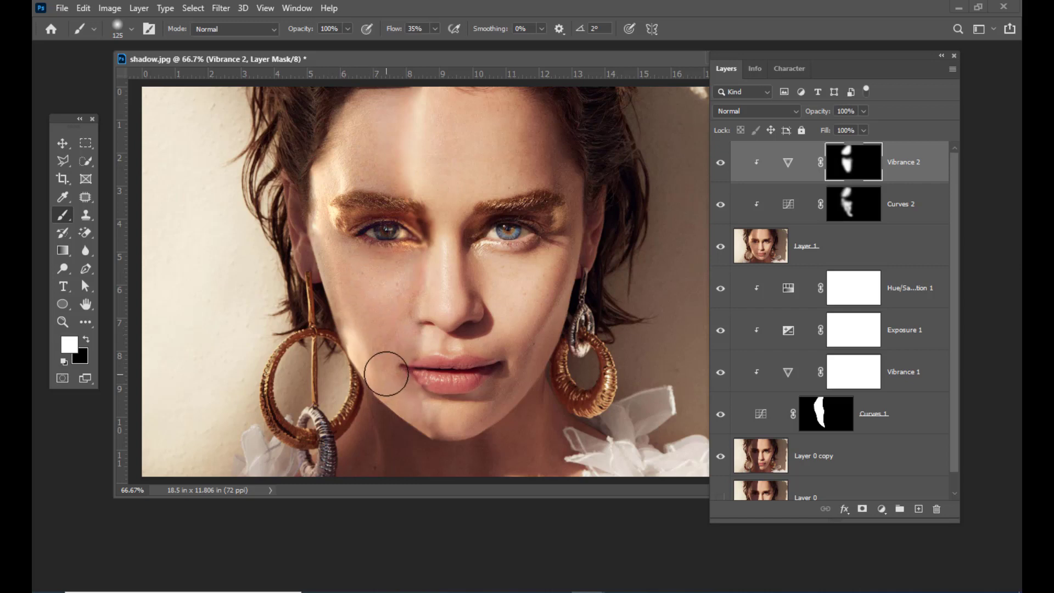
{"action": "left_click_drag", "start_coordinate": [388, 383], "coordinate": [423, 419]}
{"action": "key", "text": "bracketleft"}
{"action": "key", "text": "bracketleft"}
{"action": "left_click_drag", "start_coordinate": [373, 58], "coordinate": [371, 58]}
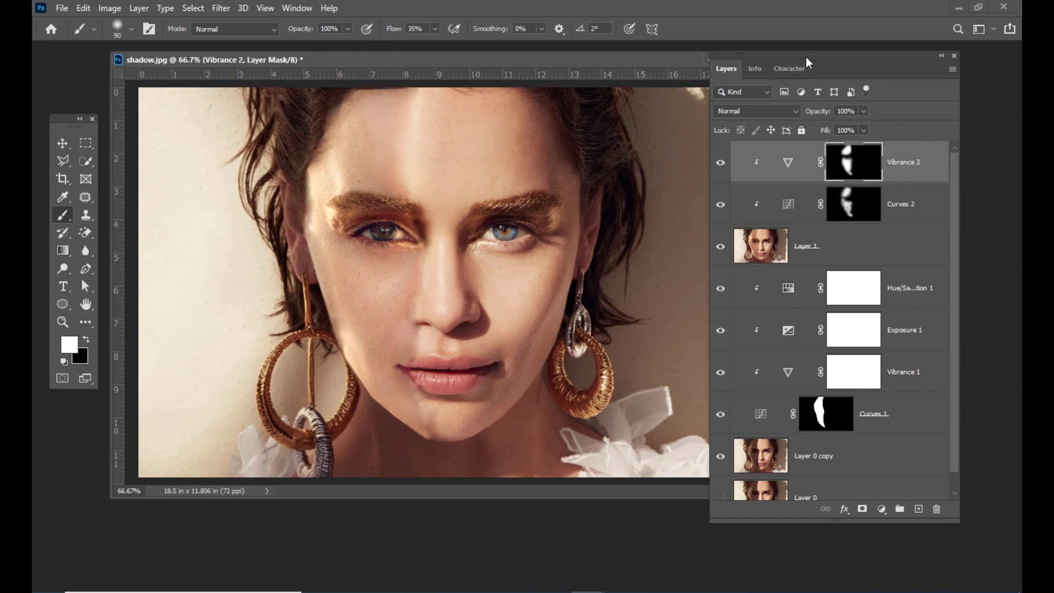
Stamp all visible layers into a new layer above Vibrance 2 and set the brush flow to 100%
{"action": "left_click_drag", "start_coordinate": [806, 57], "coordinate": [816, 55]}
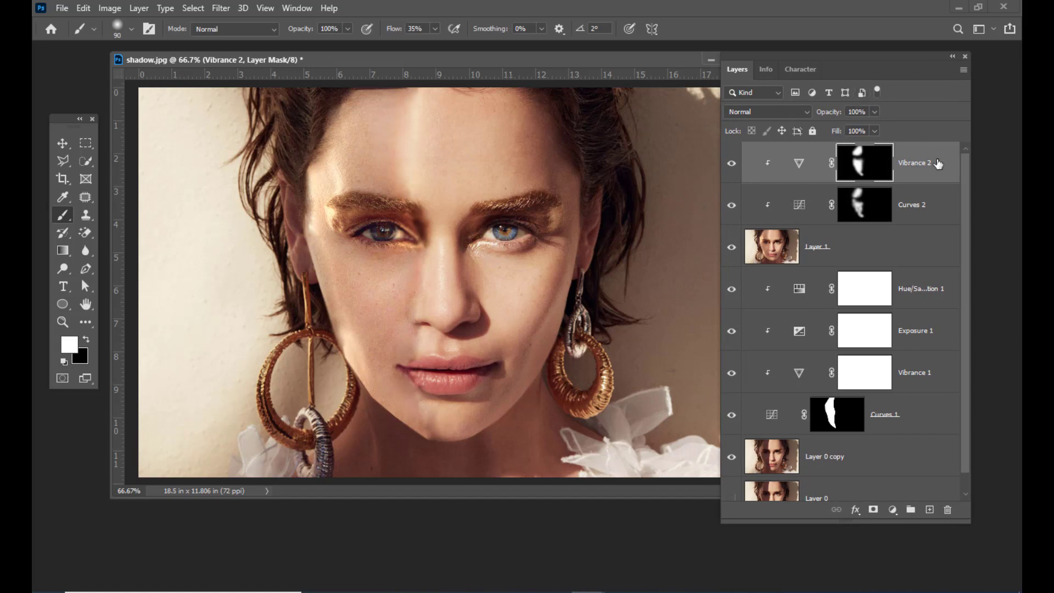
{"action": "key", "text": "ctrl+shift+alt+e"}
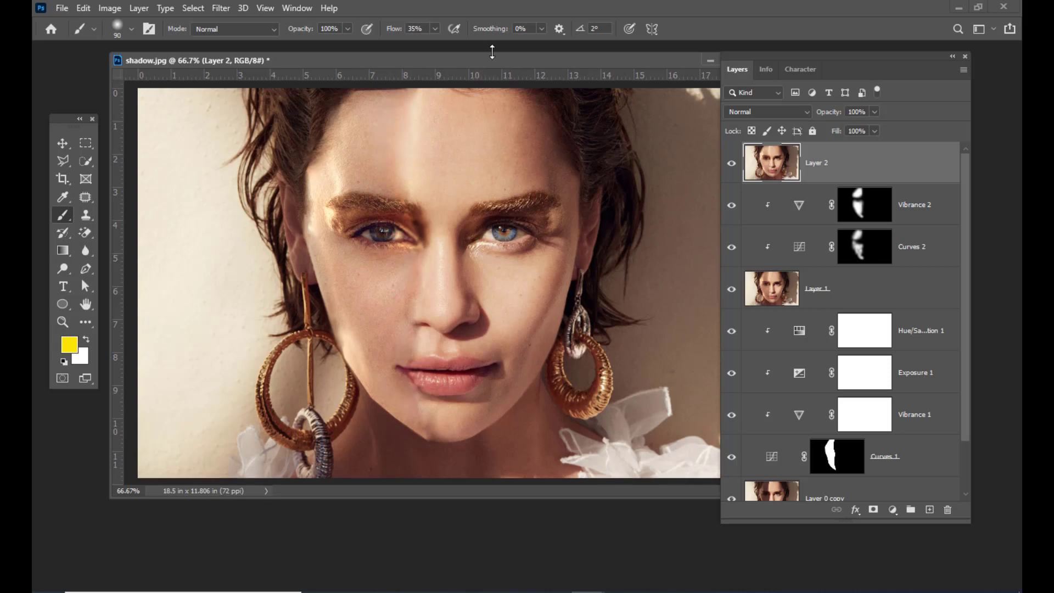
{"action": "left_click_drag", "start_coordinate": [476, 59], "coordinate": [483, 61]}
{"action": "left_click", "coordinate": [435, 28]}
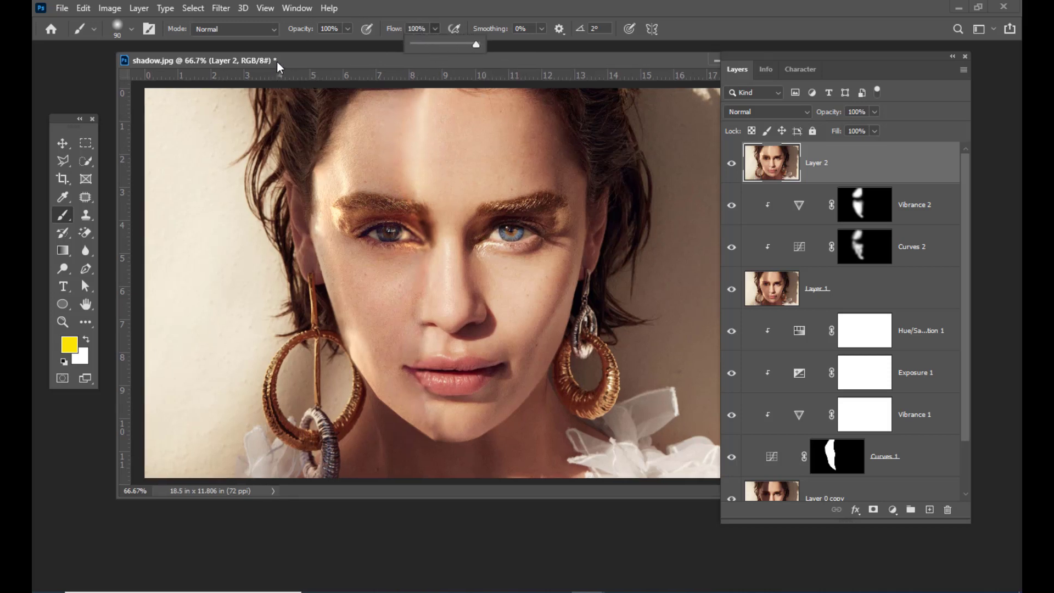
{"action": "left_click_drag", "start_coordinate": [277, 62], "coordinate": [258, 73]}
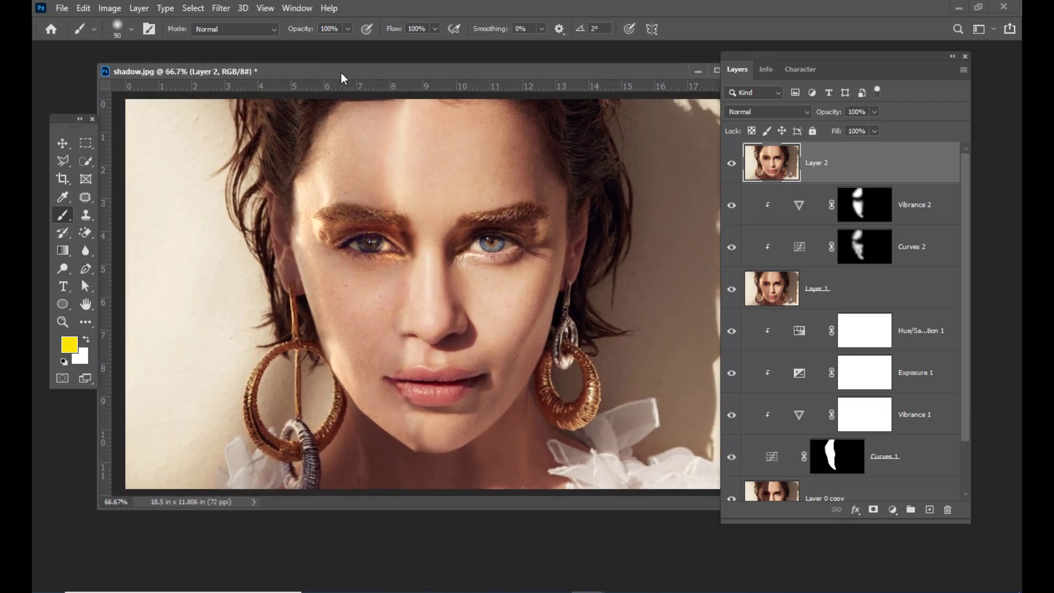
{"action": "mouse_move", "coordinate": [341, 72]}
{"action": "left_mouse_down"}
{"action": "mouse_move", "coordinate": [354, 71]}
{"action": "mouse_move", "coordinate": [346, 73]}
{"action": "left_mouse_up"}
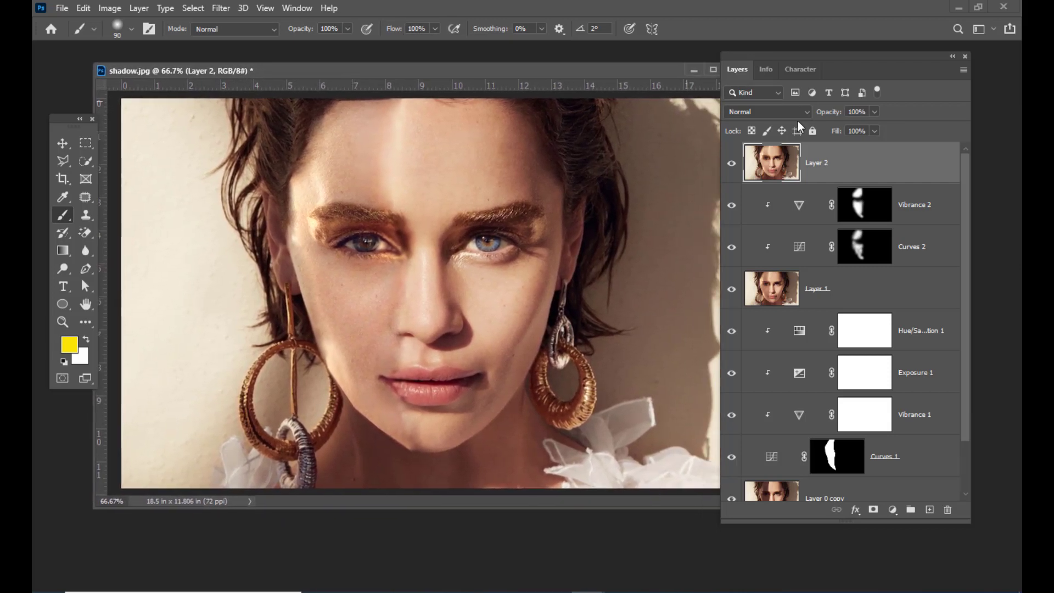
Patch the bright vertical streak in the middle of the forehead on Layer 2 using clean skin beside it
{"action": "left_click_drag", "start_coordinate": [85, 197], "coordinate": [126, 221]}
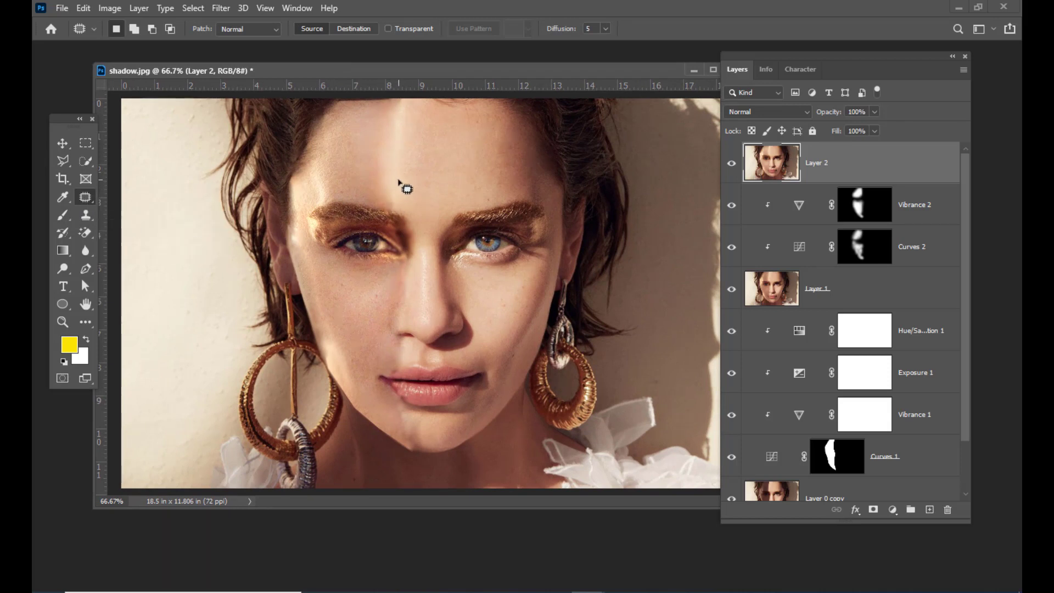
{"action": "mouse_move", "coordinate": [399, 181]}
{"action": "left_mouse_down"}
{"action": "mouse_move", "coordinate": [402, 97]}
{"action": "mouse_move", "coordinate": [378, 138]}
{"action": "mouse_move", "coordinate": [375, 174]}
{"action": "mouse_move", "coordinate": [393, 183]}
{"action": "mouse_move", "coordinate": [459, 160]}
{"action": "left_mouse_up"}
{"action": "key", "text": "ctrl+d"}
{"action": "mouse_move", "coordinate": [404, 185]}
{"action": "left_mouse_down"}
{"action": "mouse_move", "coordinate": [379, 192]}
{"action": "mouse_move", "coordinate": [407, 207]}
{"action": "mouse_move", "coordinate": [441, 170]}
{"action": "left_mouse_up"}
{"action": "key", "text": "ctrl+d"}
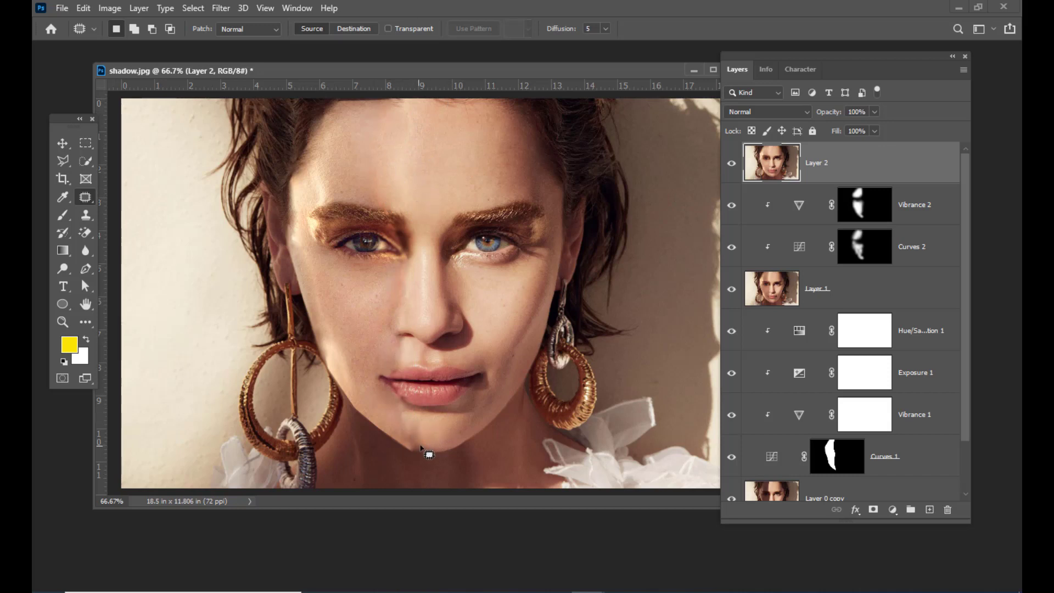
Patch the leftover shadow edge on the chin below the lower lip with nearby skin
{"action": "mouse_move", "coordinate": [417, 421]}
{"action": "left_mouse_down"}
{"action": "mouse_move", "coordinate": [404, 412]}
{"action": "mouse_move", "coordinate": [407, 443]}
{"action": "mouse_move", "coordinate": [431, 430]}
{"action": "mouse_move", "coordinate": [414, 431]}
{"action": "mouse_move", "coordinate": [413, 447]}
{"action": "mouse_move", "coordinate": [433, 446]}
{"action": "mouse_move", "coordinate": [377, 400]}
{"action": "left_mouse_up"}
{"action": "key", "text": "ctrl+d"}
{"action": "key", "text": "ctrl+d"}
{"action": "key", "text": "ctrl+d"}
{"action": "mouse_move", "coordinate": [428, 428]}
{"action": "left_mouse_down"}
{"action": "mouse_move", "coordinate": [407, 443]}
{"action": "mouse_move", "coordinate": [443, 446]}
{"action": "left_mouse_up"}
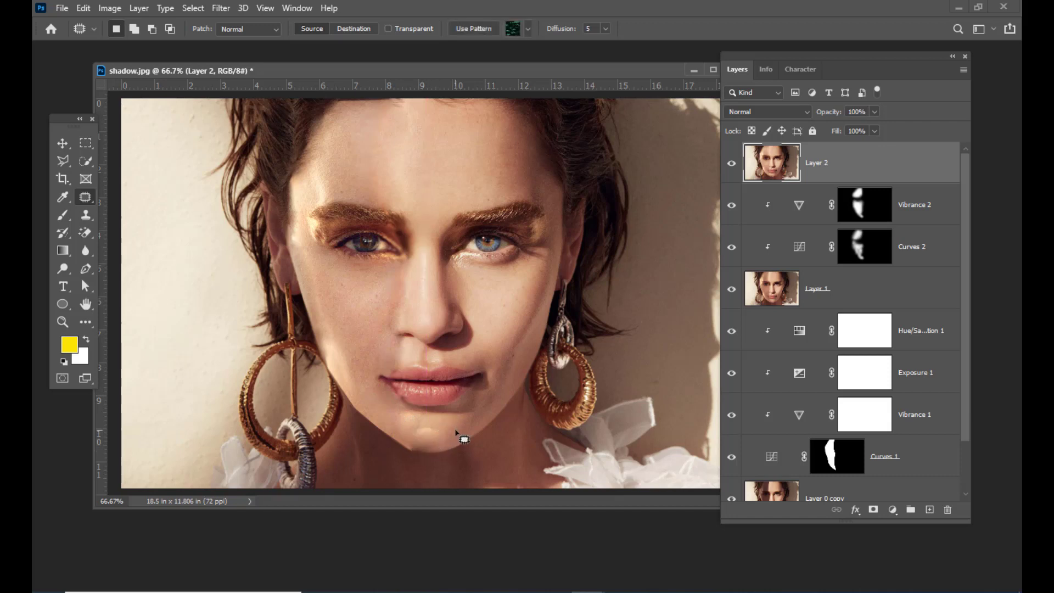
{"action": "left_click", "coordinate": [459, 435]}
Patch the remaining uneven spots along the chin and the small area beside the nostril on the shaded side
{"action": "mouse_move", "coordinate": [431, 423]}
{"action": "left_mouse_down"}
{"action": "mouse_move", "coordinate": [420, 435]}
{"action": "mouse_move", "coordinate": [450, 428]}
{"action": "left_mouse_up"}
{"action": "left_click", "coordinate": [444, 446]}
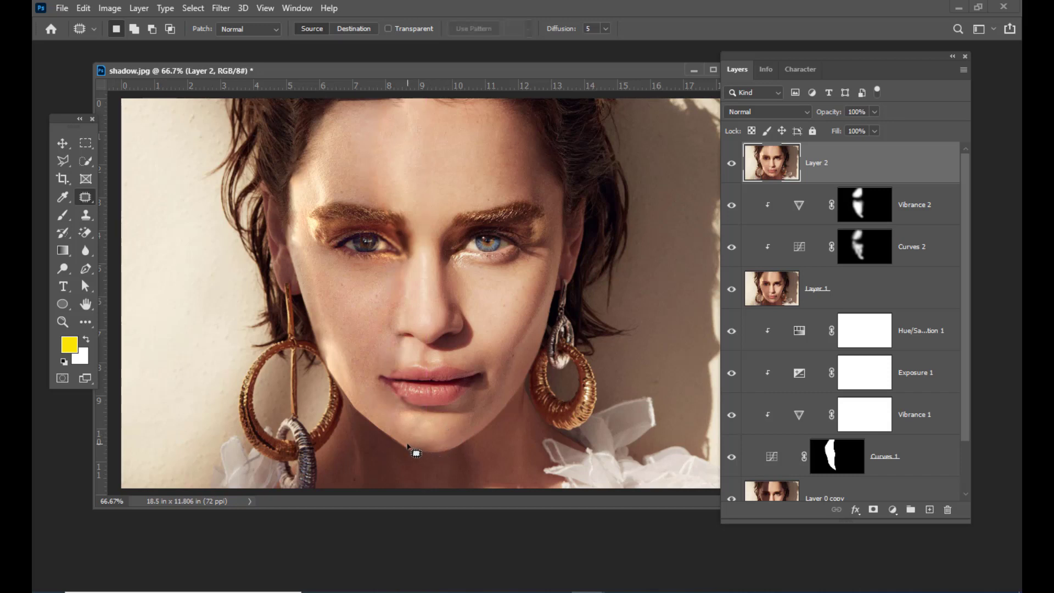
{"action": "mouse_move", "coordinate": [432, 447]}
{"action": "left_mouse_down"}
{"action": "mouse_move", "coordinate": [413, 444]}
{"action": "mouse_move", "coordinate": [421, 437]}
{"action": "left_mouse_up"}
{"action": "left_click", "coordinate": [473, 421]}
{"action": "mouse_move", "coordinate": [402, 337]}
{"action": "left_mouse_down"}
{"action": "mouse_move", "coordinate": [404, 351]}
{"action": "mouse_move", "coordinate": [402, 338]}
{"action": "left_mouse_up"}
{"action": "left_click", "coordinate": [372, 348]}
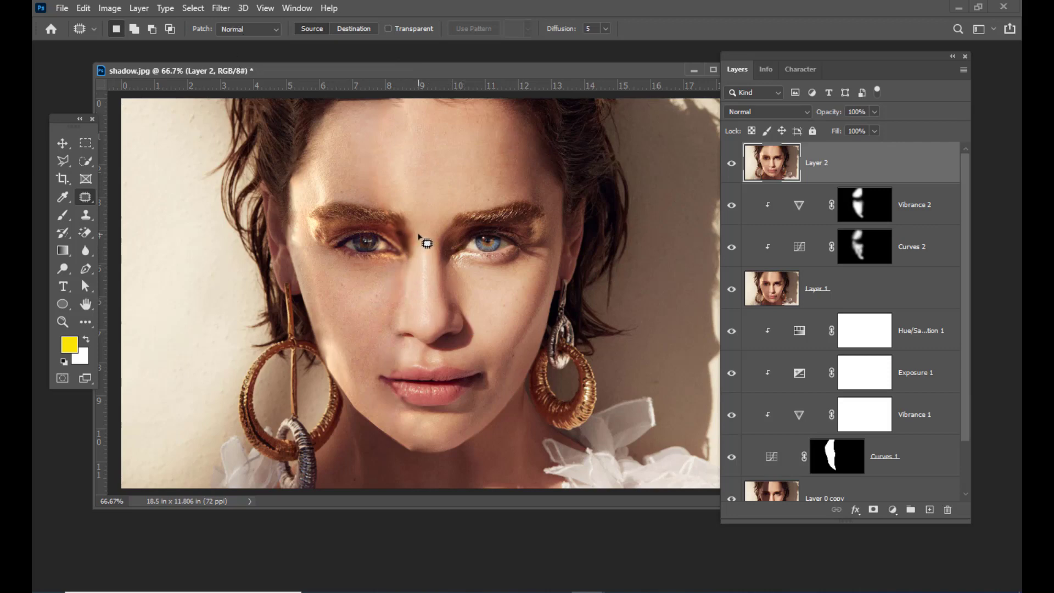
Patch the dark skin beside the shaded eye's inner corner with clean skin from the nose bridge and compare the result before and after
{"action": "key", "text": "ctrl+plus"}
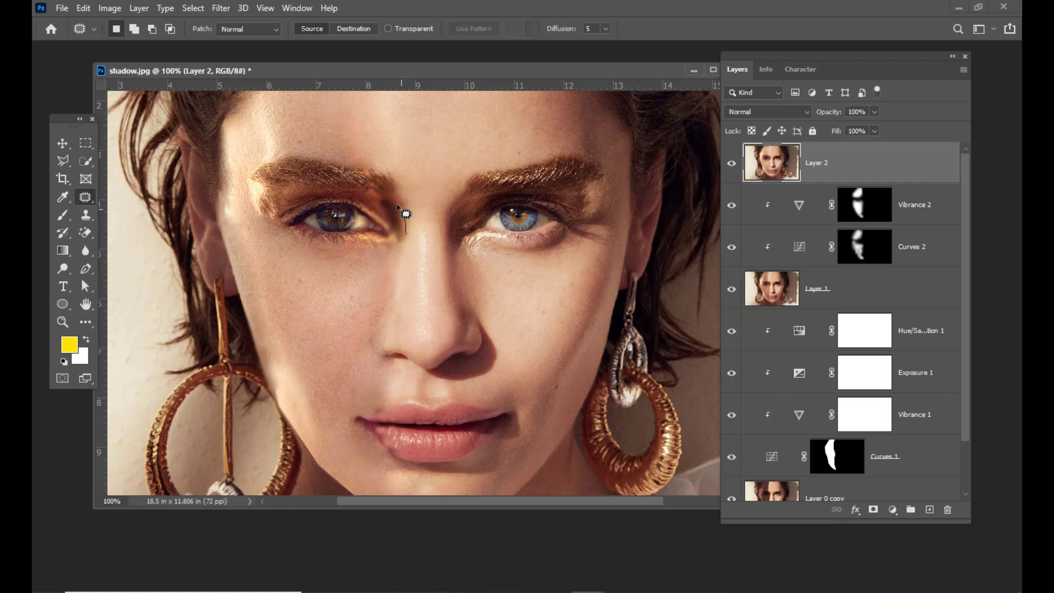
{"action": "left_click_drag", "start_coordinate": [392, 225], "coordinate": [409, 244]}
{"action": "mouse_move", "coordinate": [399, 220]}
{"action": "left_mouse_down"}
{"action": "mouse_move", "coordinate": [412, 228]}
{"action": "mouse_move", "coordinate": [413, 195]}
{"action": "left_mouse_up"}
{"action": "key", "text": "ctrl+d"}
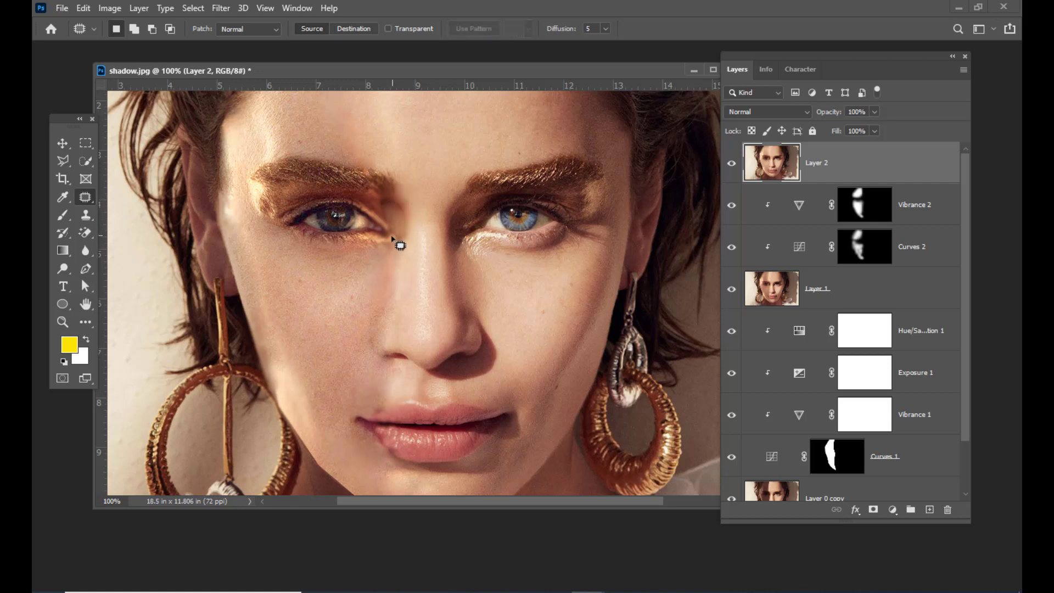
{"action": "key", "text": "ctrl+z"}
{"action": "key", "text": "ctrl+z"}
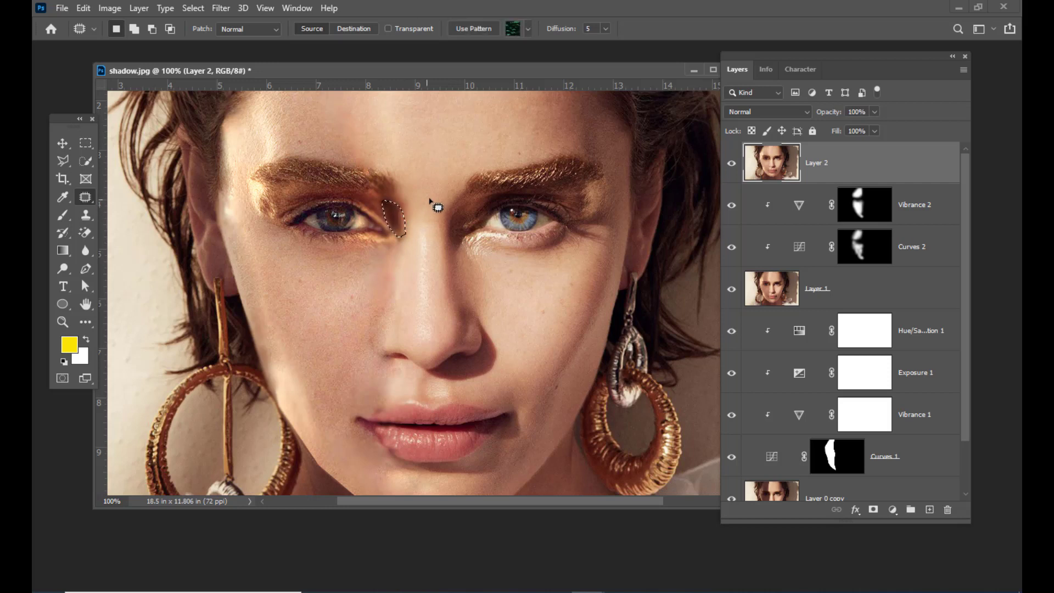
{"action": "key", "text": "ctrl+shift+z"}
{"action": "key", "text": "ctrl+shift+z"}
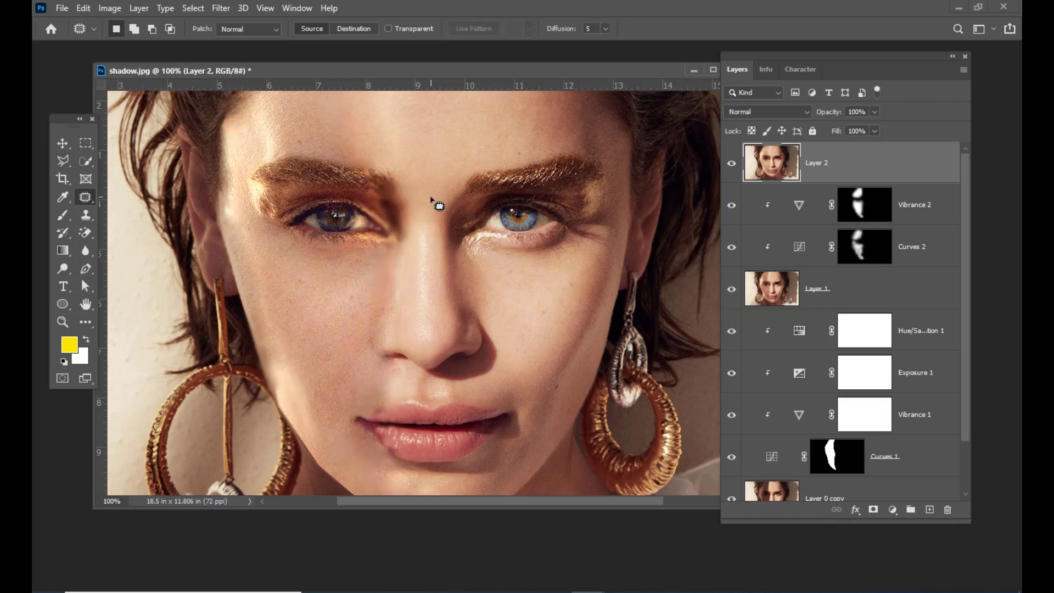
Hide all layers between Layer 2 and Layer 0, and toggle Layer 2 to compare the retouched face with the original
{"action": "left_click", "coordinate": [733, 166], "text": "alt"}
{"action": "left_click", "coordinate": [733, 167]}
{"action": "left_click", "coordinate": [733, 168]}
{"action": "scroll", "coordinate": [821, 259], "scroll_direction": "down", "scroll_amount": 2}
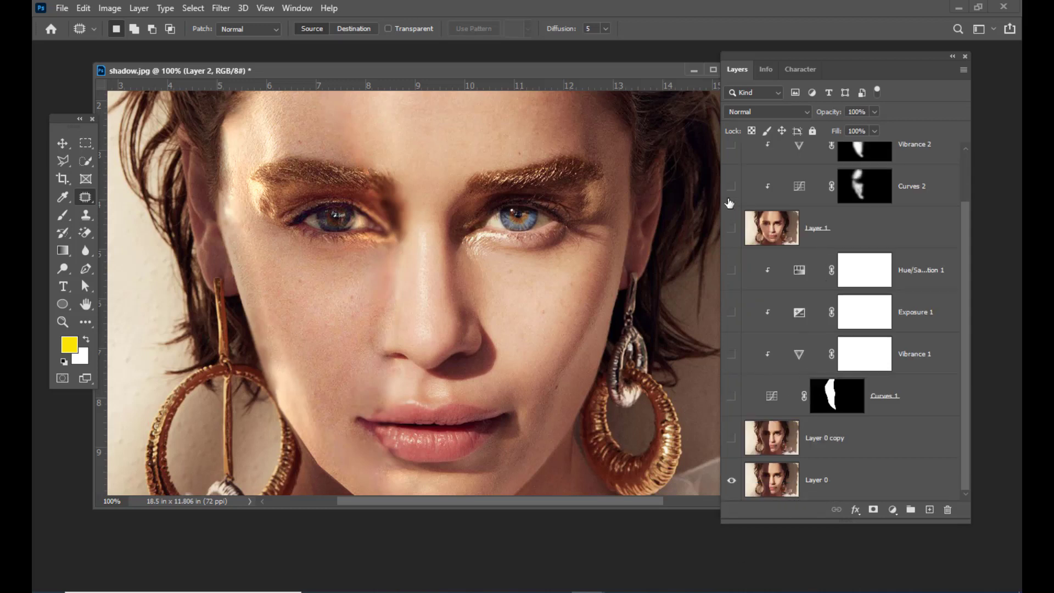
{"action": "scroll", "coordinate": [747, 206], "scroll_direction": "up", "scroll_amount": 2}
{"action": "left_click", "coordinate": [732, 166]}
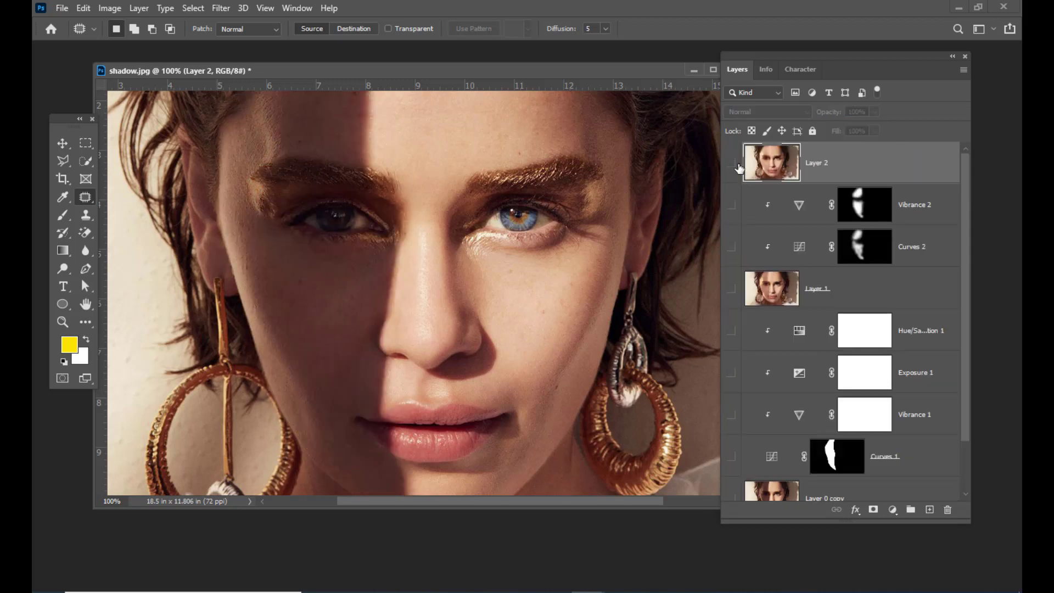
{"action": "left_click", "coordinate": [732, 164]}
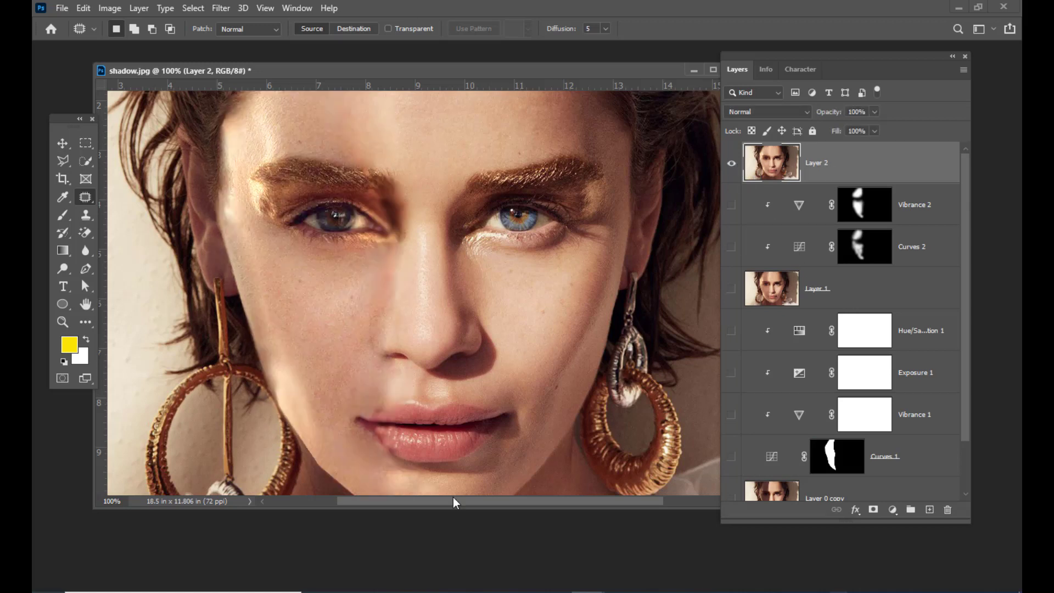
Patch the dark strip running from the inner brow down past the shaded eye's inner corner with skin from the nose bridge
{"action": "scroll", "coordinate": [395, 219], "scroll_direction": "up", "scroll_amount": 2}
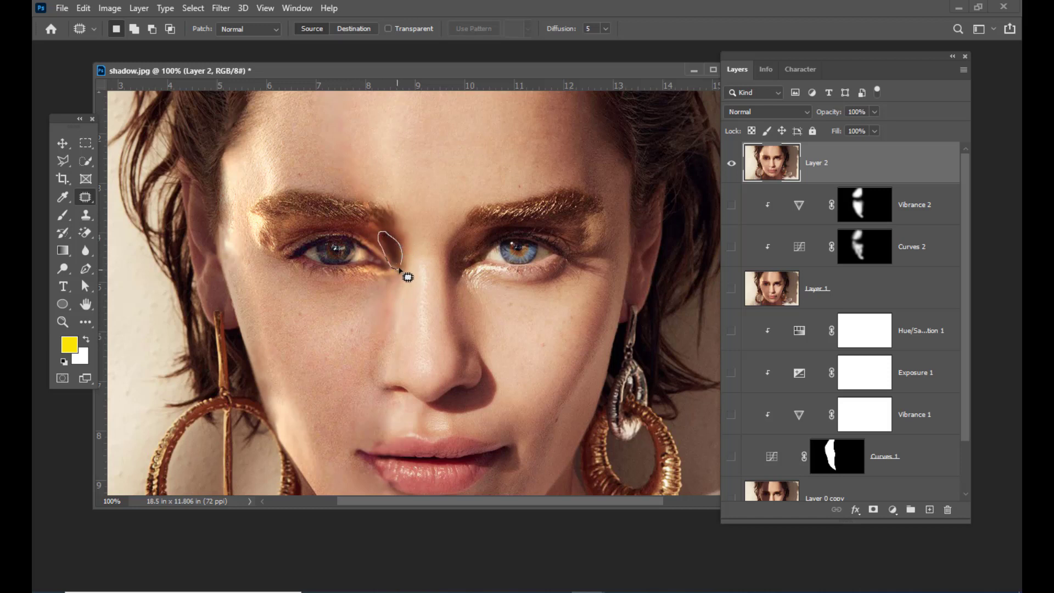
{"action": "left_click_drag", "start_coordinate": [407, 277], "coordinate": [406, 274]}
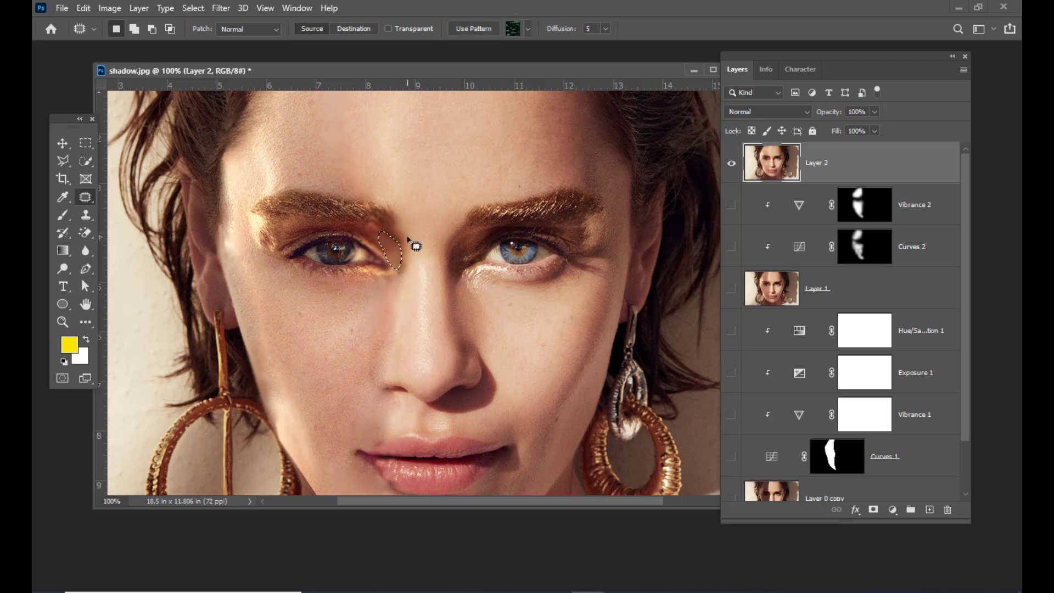
{"action": "left_click", "coordinate": [412, 248]}
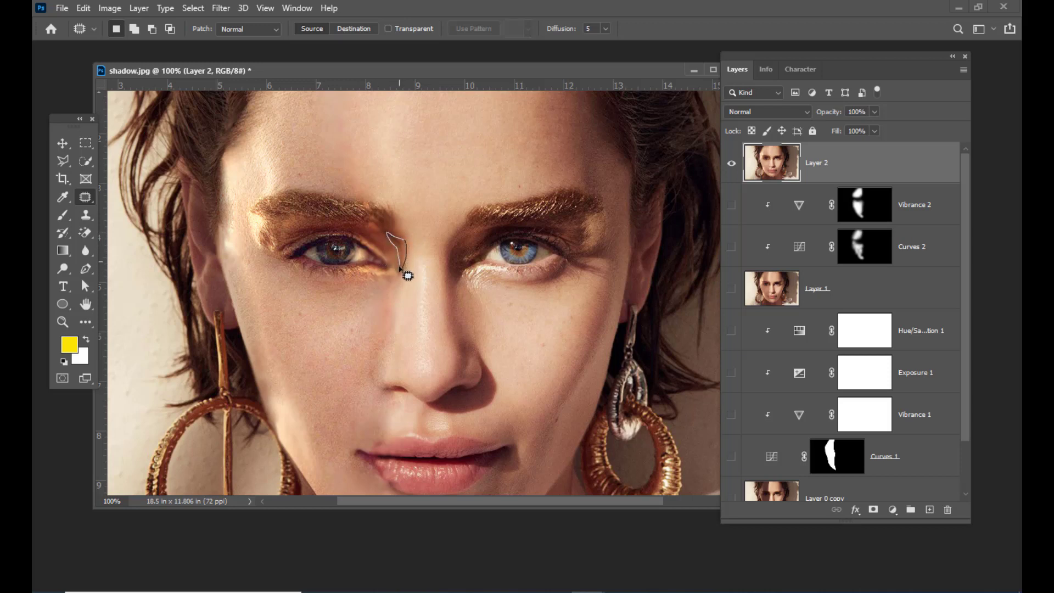
{"action": "left_click_drag", "start_coordinate": [402, 276], "coordinate": [411, 260]}
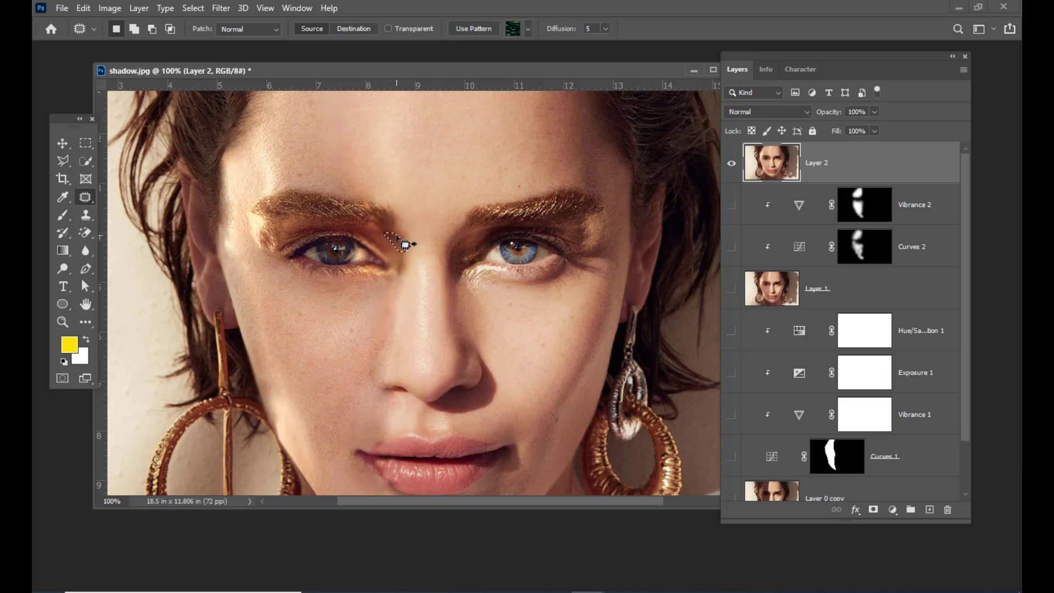
{"action": "left_click", "coordinate": [408, 240]}
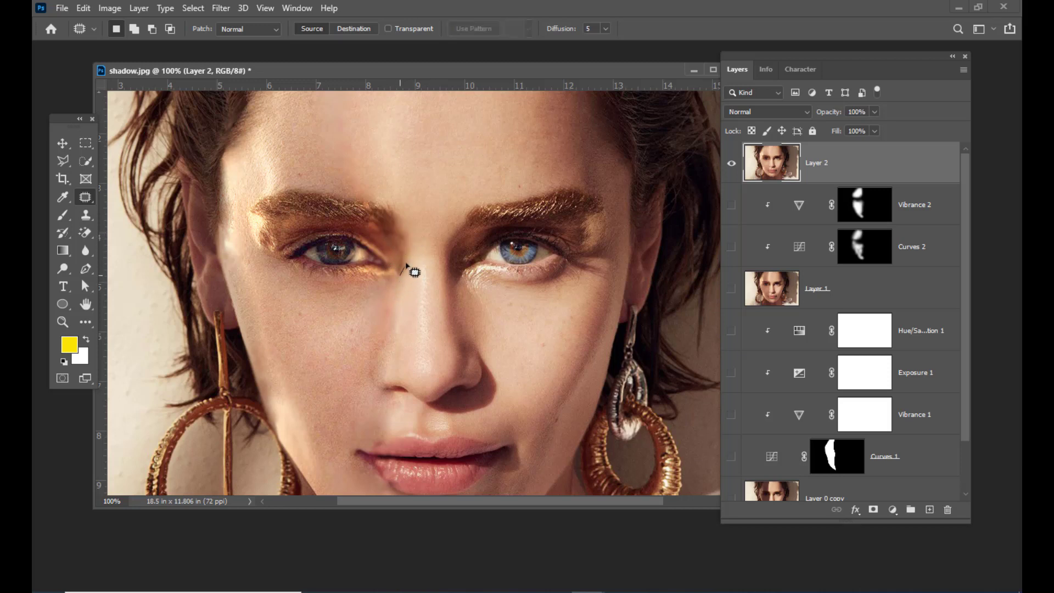
Patch the small leftover spots between the shaded eye's inner corner and the side of the nose bridge
{"action": "left_click_drag", "start_coordinate": [396, 278], "coordinate": [405, 271]}
{"action": "left_click", "coordinate": [414, 262]}
{"action": "left_click_drag", "start_coordinate": [398, 269], "coordinate": [406, 269]}
{"action": "left_click", "coordinate": [411, 263]}
{"action": "left_click_drag", "start_coordinate": [392, 261], "coordinate": [402, 263]}
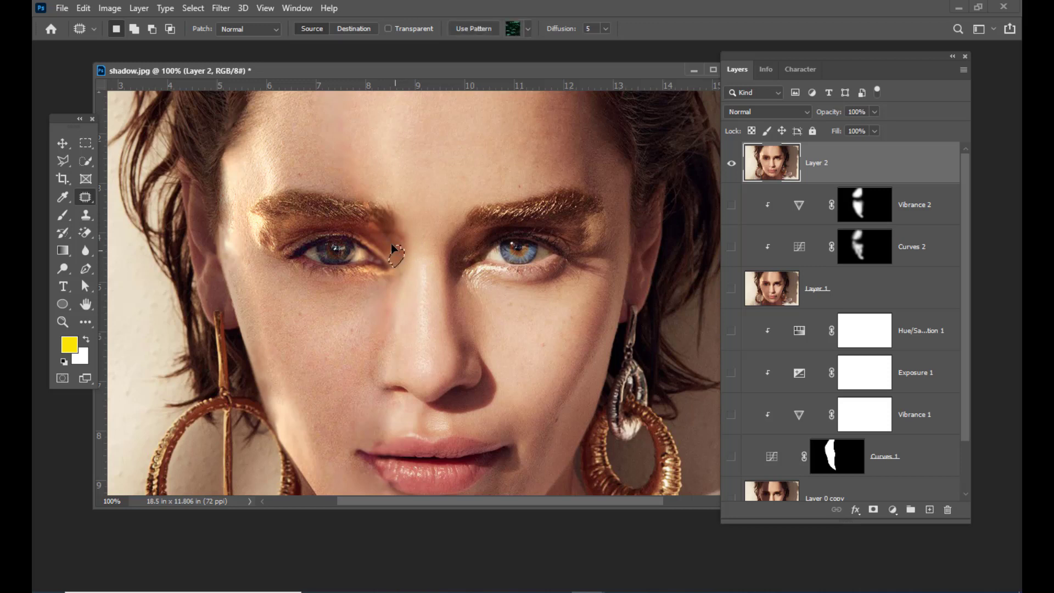
{"action": "left_click", "coordinate": [392, 248]}
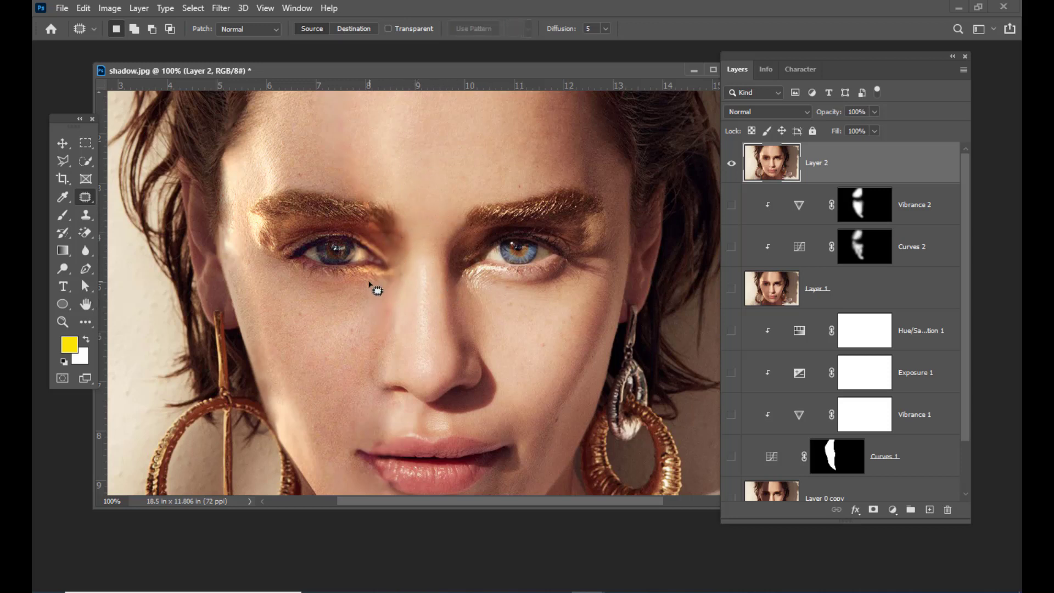
{"action": "scroll", "coordinate": [450, 214], "scroll_direction": "up", "scroll_amount": 2}
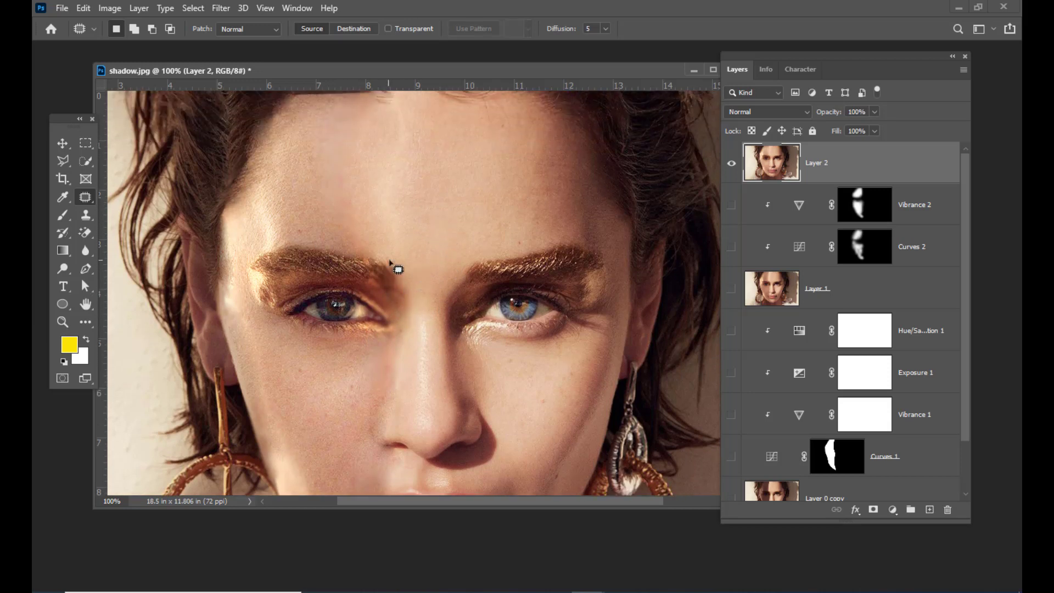
{"action": "scroll", "coordinate": [391, 263], "scroll_direction": "down", "scroll_amount": 1}
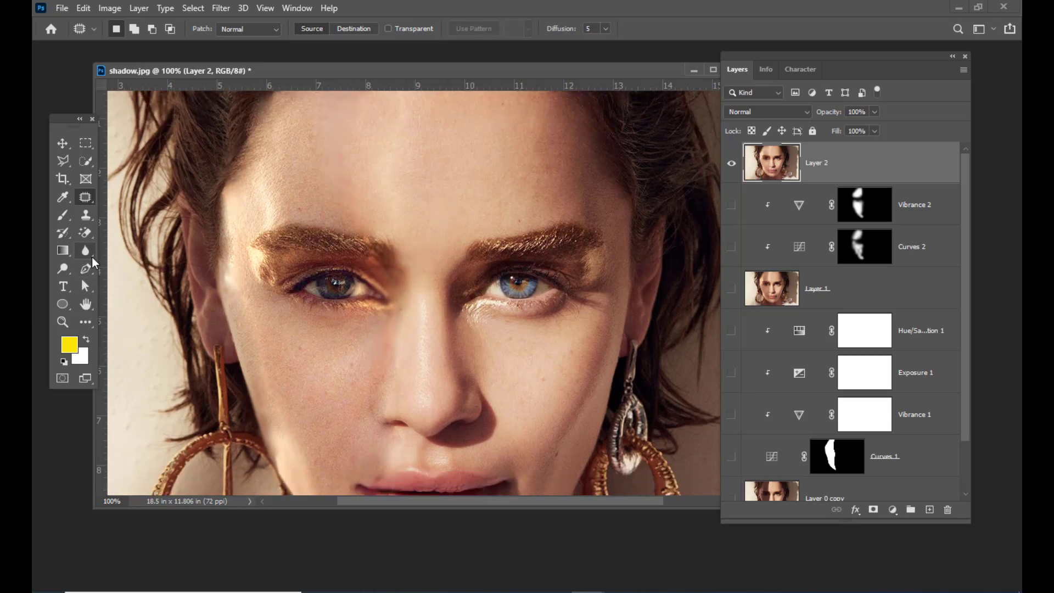
{"action": "left_click", "coordinate": [92, 251]}
{"action": "left_click", "coordinate": [124, 250]}
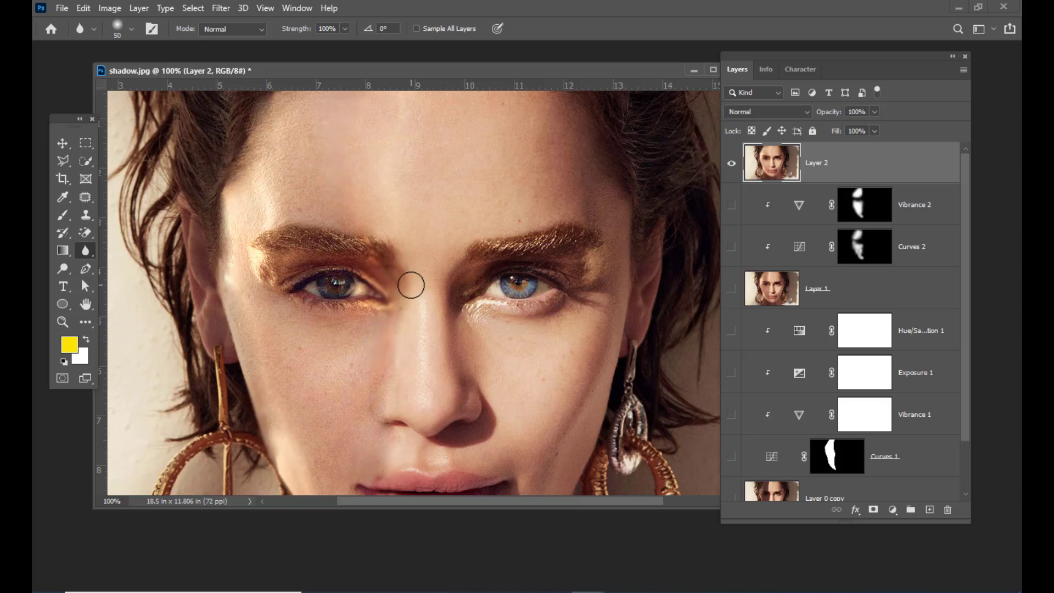
{"action": "key", "text": "bracketright"}
{"action": "key", "text": "bracketright"}
{"action": "key", "text": "bracketleft"}
{"action": "key", "text": "bracketleft"}
Patch the bright leftover edge on the temple beside the outer corner of the shaded eye
{"action": "left_click", "coordinate": [85, 197]}
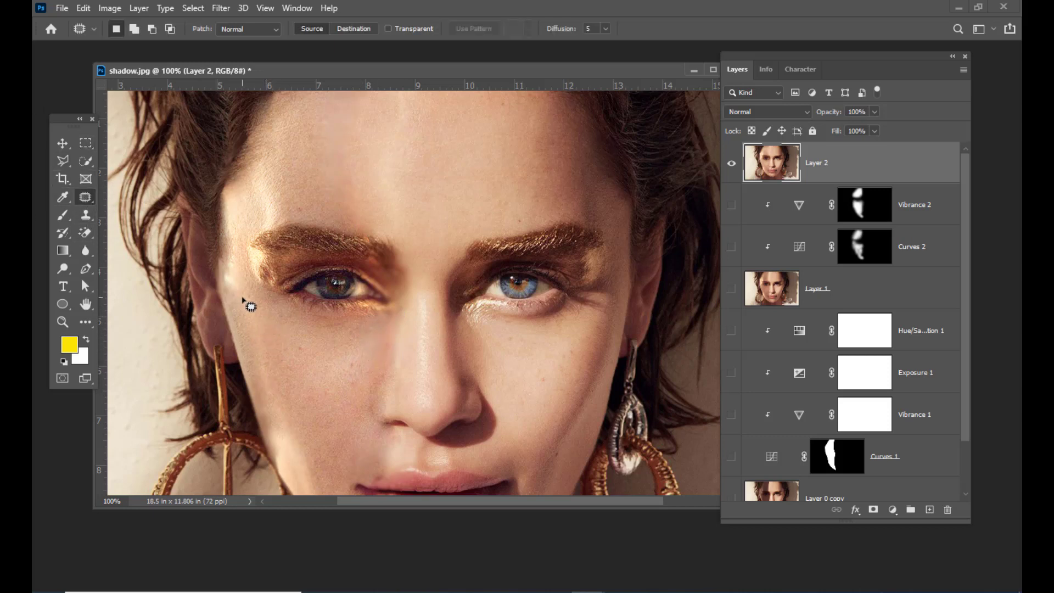
{"action": "mouse_move", "coordinate": [243, 299]}
{"action": "left_mouse_down"}
{"action": "mouse_move", "coordinate": [223, 255]}
{"action": "mouse_move", "coordinate": [218, 269]}
{"action": "mouse_move", "coordinate": [233, 301]}
{"action": "mouse_move", "coordinate": [240, 249]}
{"action": "left_mouse_up"}
{"action": "key", "text": "ctrl+d"}
{"action": "mouse_move", "coordinate": [245, 291]}
{"action": "left_mouse_down"}
{"action": "mouse_move", "coordinate": [236, 265]}
{"action": "mouse_move", "coordinate": [232, 283]}
{"action": "mouse_move", "coordinate": [238, 299]}
{"action": "mouse_move", "coordinate": [252, 245]}
{"action": "left_mouse_up"}
{"action": "key", "text": "ctrl+d"}
{"action": "key", "text": "ctrl+minus"}
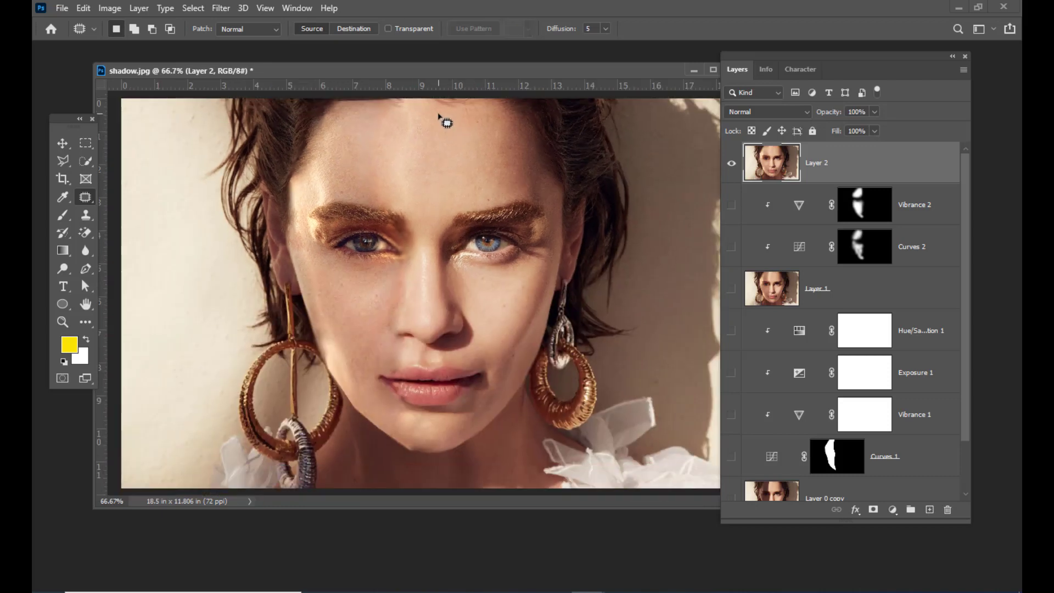
Patch the bright edge of the shaded jawline just beside the large hoop earring with nearby skin
{"action": "key", "text": "ctrl+plus"}
{"action": "scroll", "coordinate": [346, 357], "scroll_direction": "down", "scroll_amount": 2}
{"action": "scroll", "coordinate": [346, 357], "scroll_direction": "down", "scroll_amount": 2}
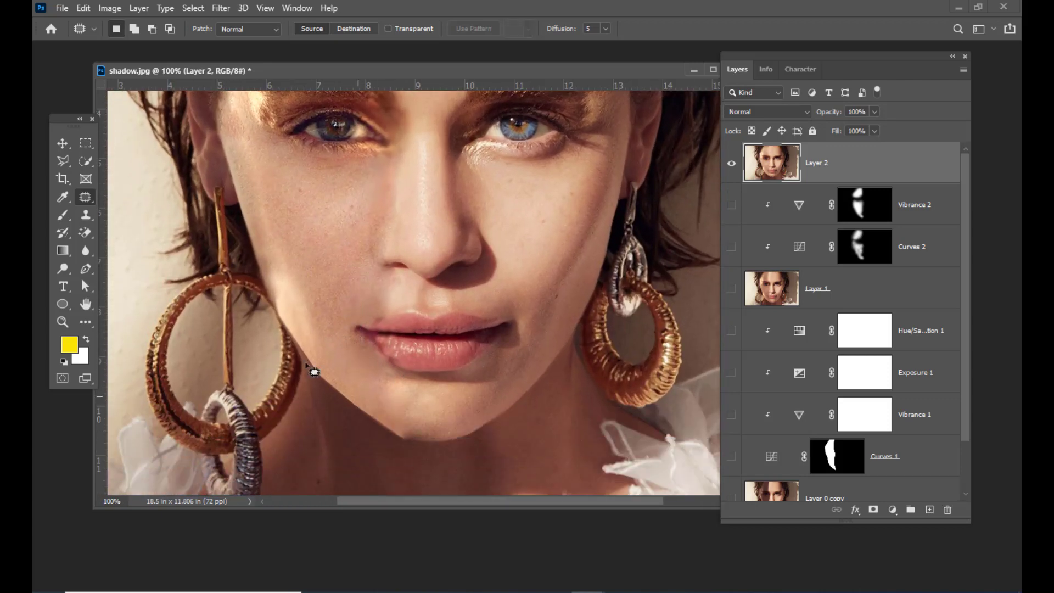
{"action": "mouse_move", "coordinate": [314, 361]}
{"action": "left_mouse_down"}
{"action": "mouse_move", "coordinate": [335, 385]}
{"action": "mouse_move", "coordinate": [315, 372]}
{"action": "mouse_move", "coordinate": [334, 370]}
{"action": "left_mouse_up"}
{"action": "key", "text": "ctrl+d"}
{"action": "key", "text": "ctrl+d"}
Patch the uneven patch on the lower cheek along the shaded jawline with nearby skin
{"action": "scroll", "coordinate": [378, 301], "scroll_direction": "up", "scroll_amount": 3}
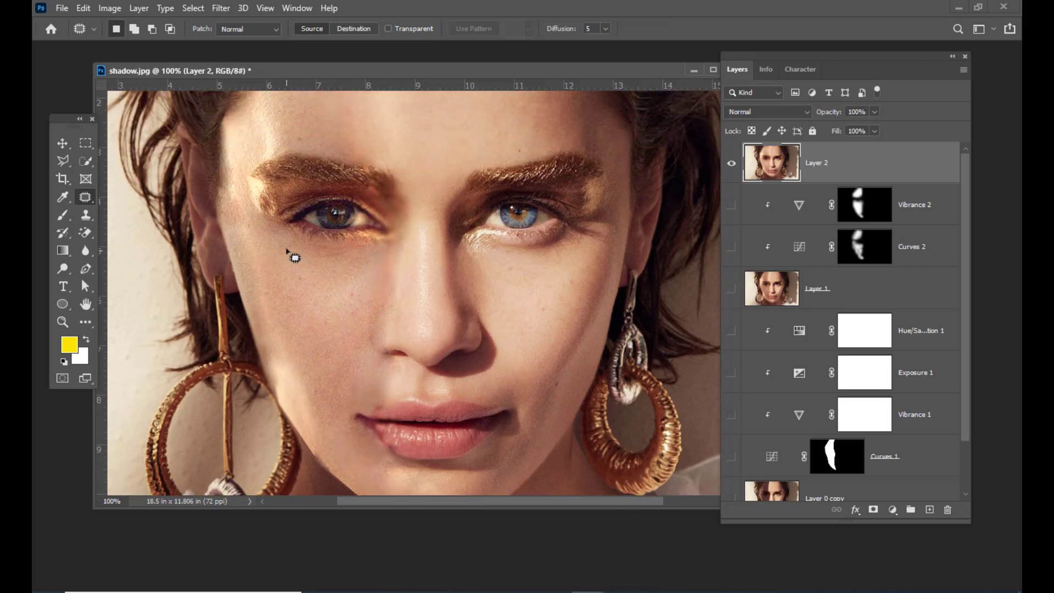
{"action": "mouse_move", "coordinate": [315, 426]}
{"action": "left_mouse_down"}
{"action": "mouse_move", "coordinate": [285, 390]}
{"action": "mouse_move", "coordinate": [313, 472]}
{"action": "mouse_move", "coordinate": [325, 388]}
{"action": "mouse_move", "coordinate": [273, 367]}
{"action": "mouse_move", "coordinate": [282, 416]}
{"action": "mouse_move", "coordinate": [302, 414]}
{"action": "mouse_move", "coordinate": [297, 384]}
{"action": "mouse_move", "coordinate": [282, 417]}
{"action": "mouse_move", "coordinate": [325, 464]}
{"action": "left_mouse_up"}
{"action": "key", "text": "ctrl+d"}
{"action": "scroll", "coordinate": [308, 387], "scroll_direction": "down", "scroll_amount": 1}
{"action": "key", "text": "ctrl+d"}
{"action": "key", "text": "ctrl+d"}
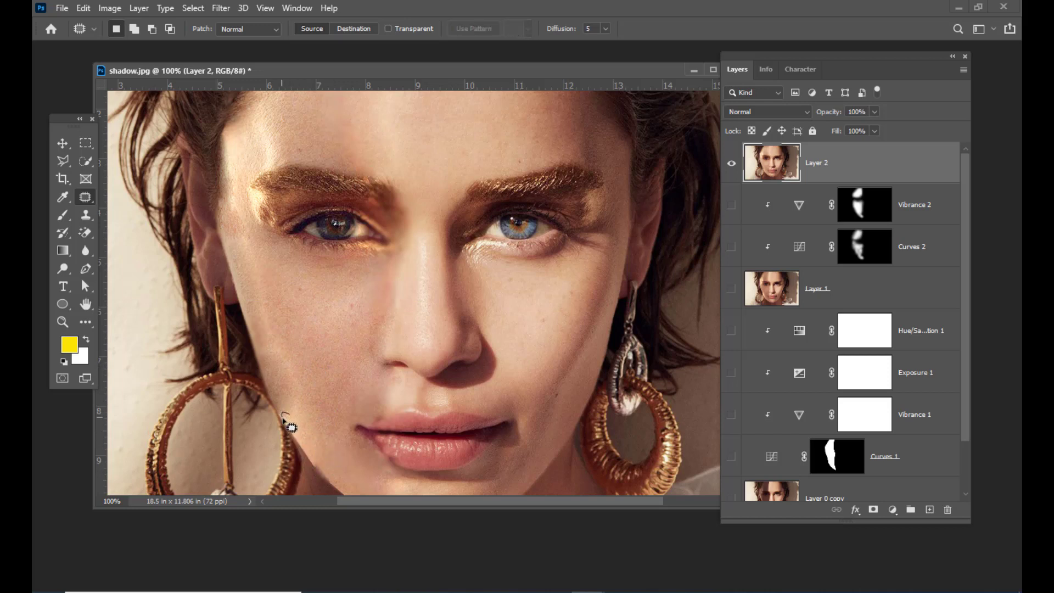
Patch the remaining thin bright strip along the jaw edge where the cheek meets the hoop earring
{"action": "left_click_drag", "start_coordinate": [282, 420], "coordinate": [317, 458]}
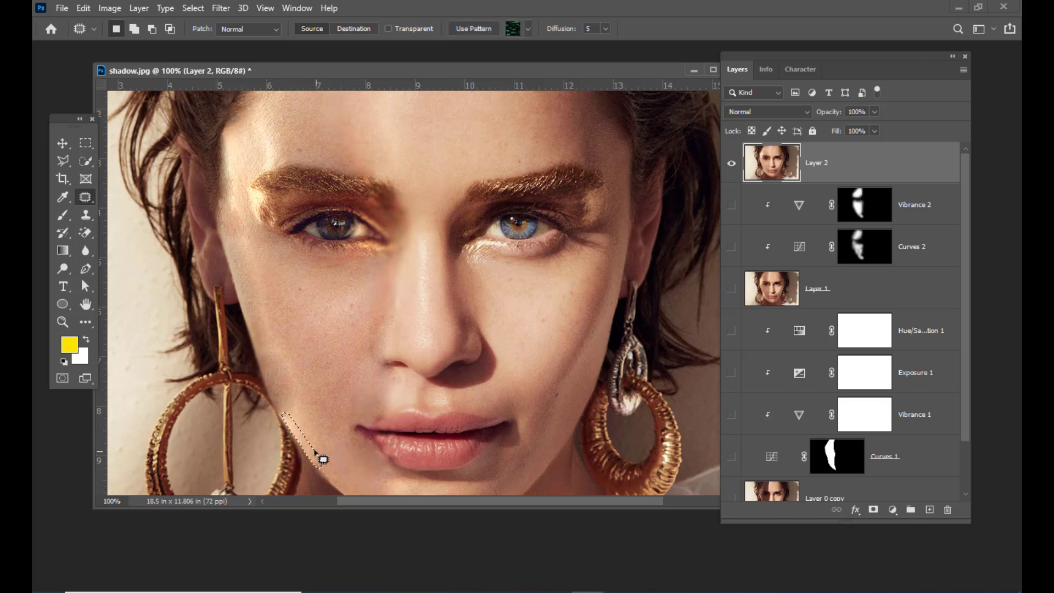
{"action": "key", "text": "ctrl+d"}
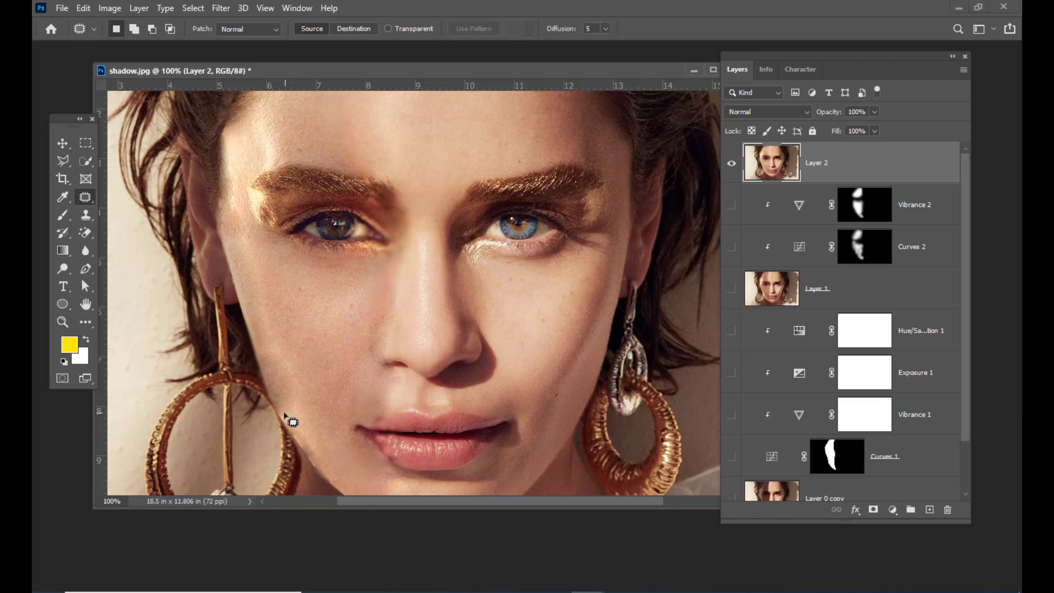
{"action": "mouse_move", "coordinate": [279, 420]}
{"action": "left_mouse_down"}
{"action": "mouse_move", "coordinate": [325, 458]}
{"action": "mouse_move", "coordinate": [306, 443]}
{"action": "mouse_move", "coordinate": [323, 465]}
{"action": "left_mouse_up"}
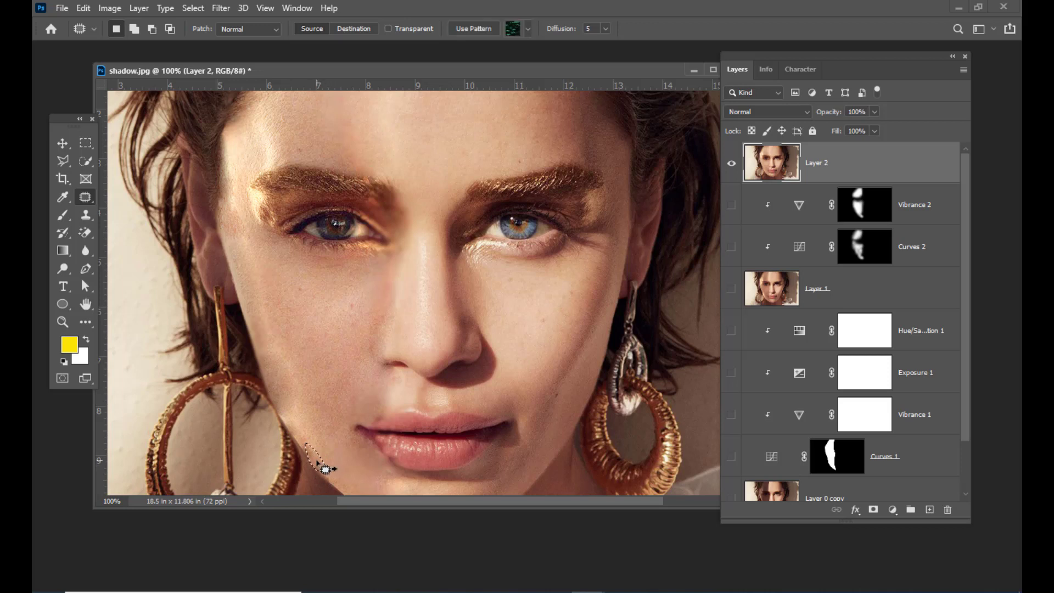
{"action": "key", "text": "ctrl+d"}
Soften the shaded jawline from the hoop earring down toward the chin using the Blur tool with a 70 px brush
{"action": "scroll", "coordinate": [329, 320], "scroll_direction": "down", "scroll_amount": 3}
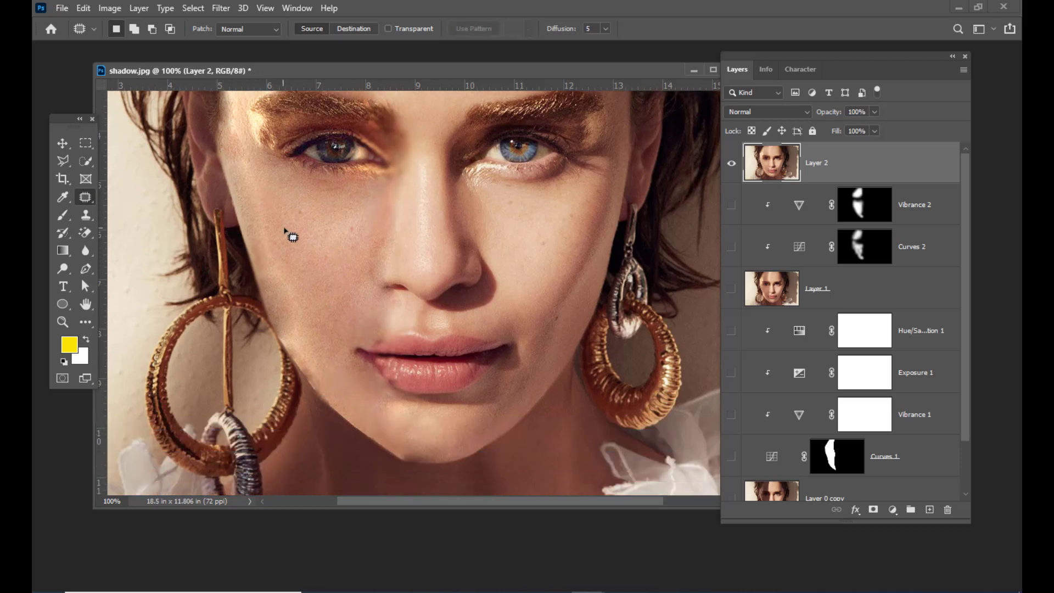
{"action": "scroll", "coordinate": [287, 230], "scroll_direction": "up", "scroll_amount": 2}
{"action": "left_click_drag", "start_coordinate": [85, 250], "coordinate": [118, 253]}
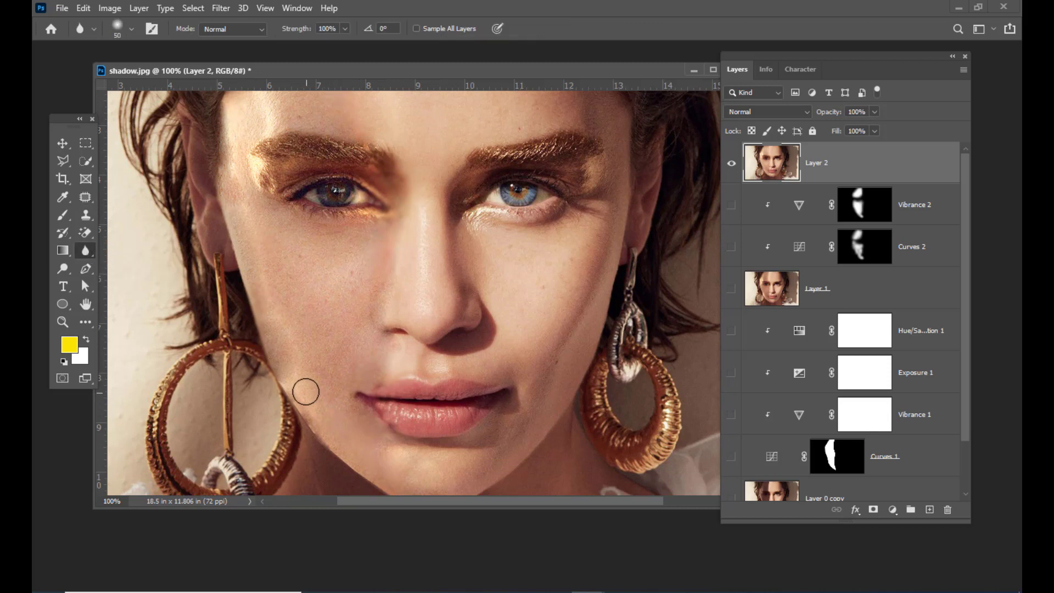
{"action": "key", "text": "bracketright"}
{"action": "key", "text": "bracketright"}
{"action": "left_click_drag", "start_coordinate": [290, 402], "coordinate": [372, 489]}
Blur the lower jaw edge beside the chin on the shaded side with a 60 px brush
{"action": "scroll", "coordinate": [412, 134], "scroll_direction": "up", "scroll_amount": 5}
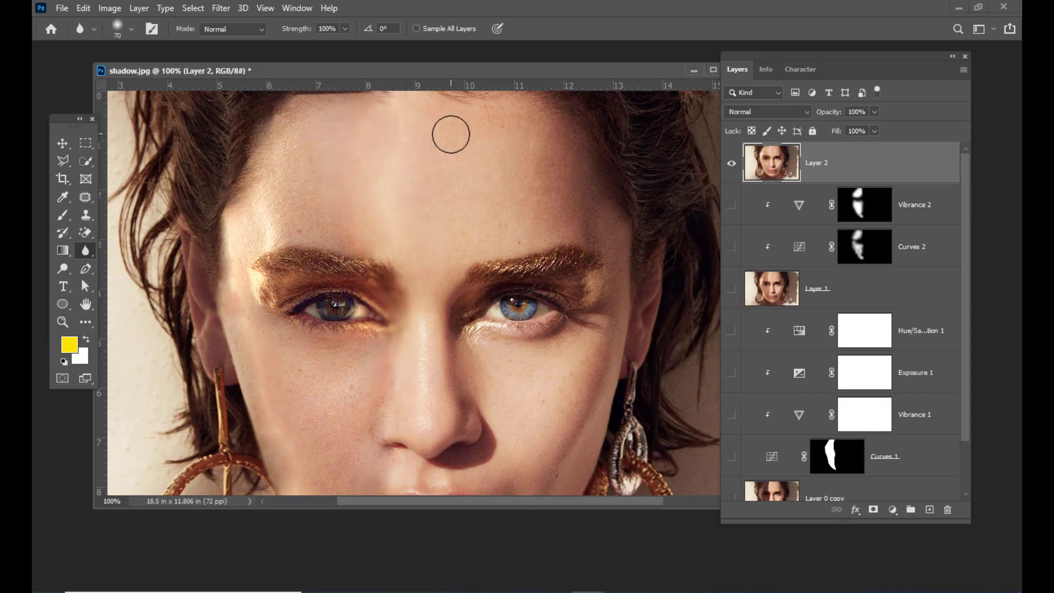
{"action": "scroll", "coordinate": [400, 140], "scroll_direction": "down", "scroll_amount": 3}
{"action": "scroll", "coordinate": [399, 174], "scroll_direction": "down", "scroll_amount": 3}
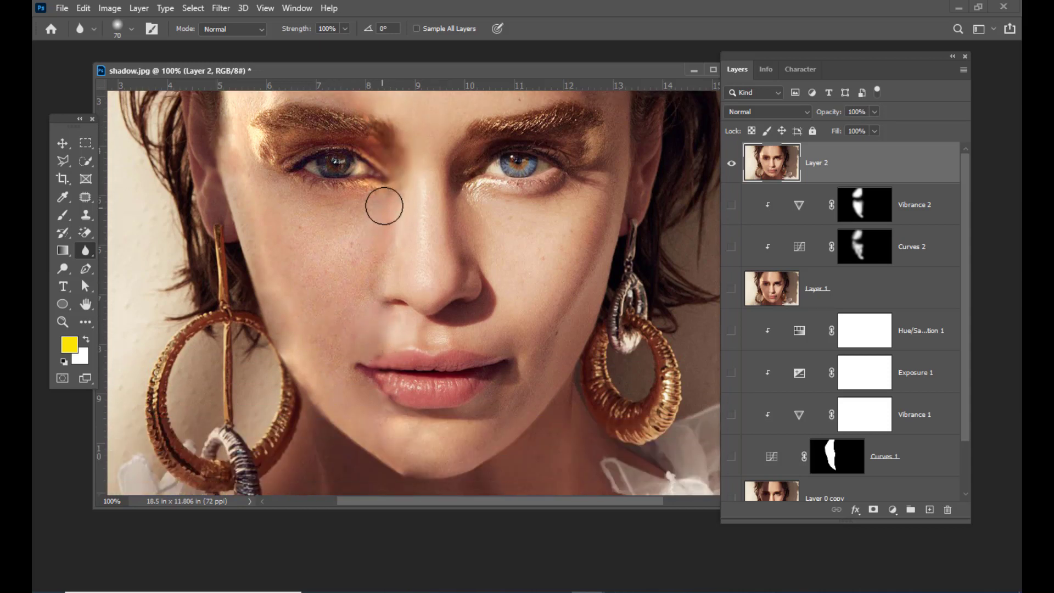
{"action": "key", "text": "bracketleft"}
{"action": "mouse_move", "coordinate": [381, 462]}
{"action": "left_mouse_down"}
{"action": "mouse_move", "coordinate": [325, 415]}
{"action": "mouse_move", "coordinate": [403, 480]}
{"action": "mouse_move", "coordinate": [370, 457]}
{"action": "left_mouse_up"}
{"action": "scroll", "coordinate": [395, 329], "scroll_direction": "up", "scroll_amount": 5}
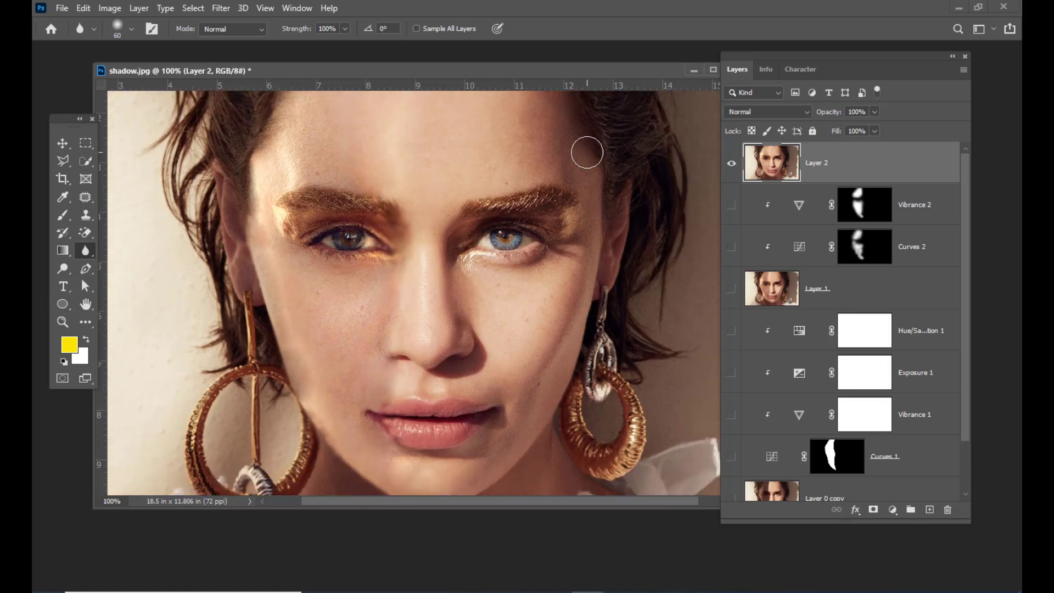
Switch to the Move tool, duplicate Layer 2, and reposition the image window and layer list for a clear view
{"action": "key", "text": "ctrl+minus"}
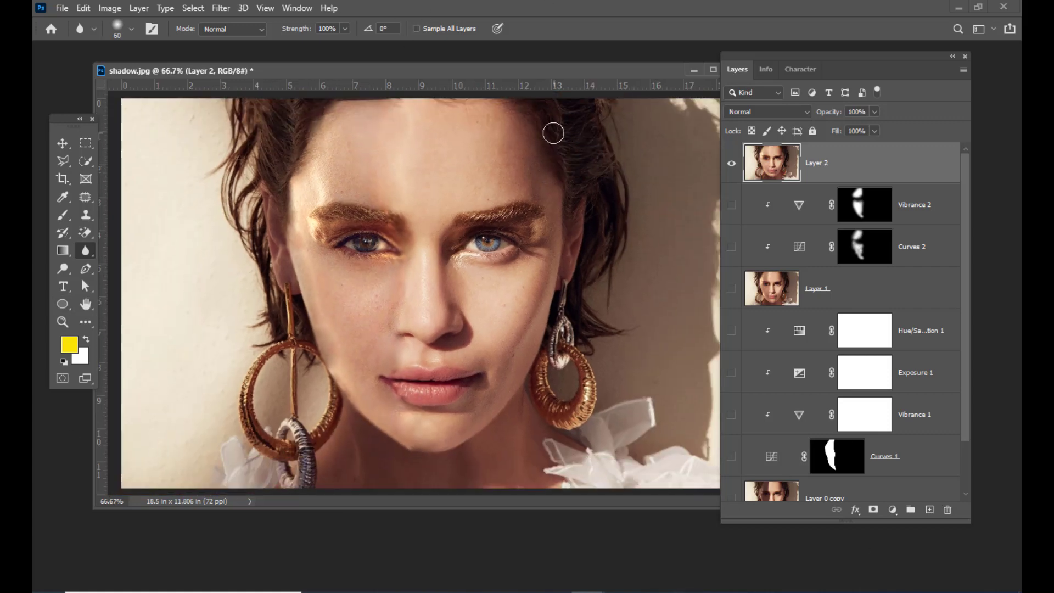
{"action": "left_click_drag", "start_coordinate": [402, 77], "coordinate": [393, 82]}
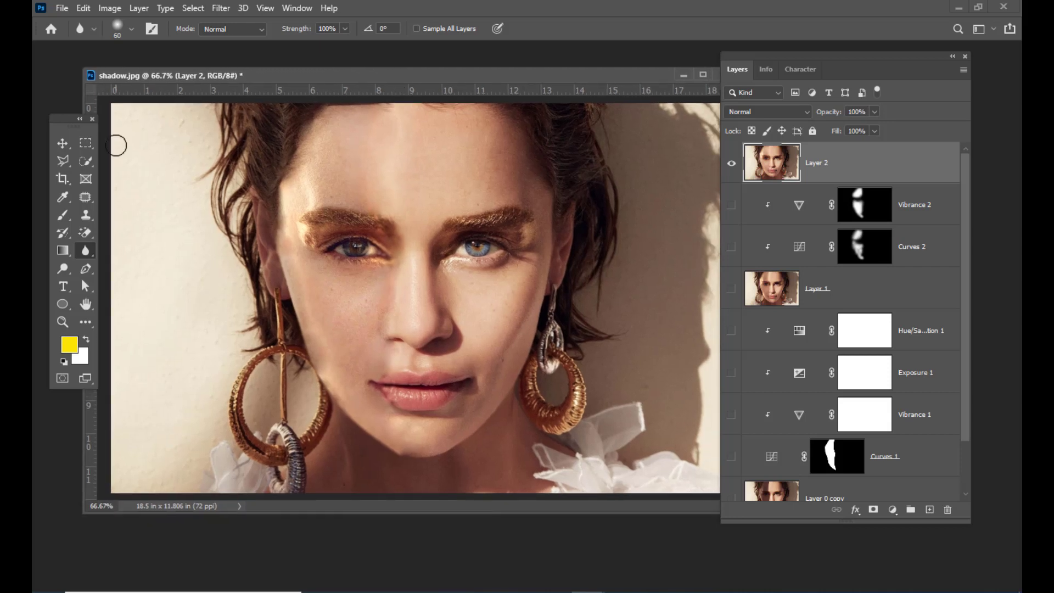
{"action": "left_click", "coordinate": [68, 143]}
{"action": "left_click_drag", "start_coordinate": [757, 54], "coordinate": [750, 61]}
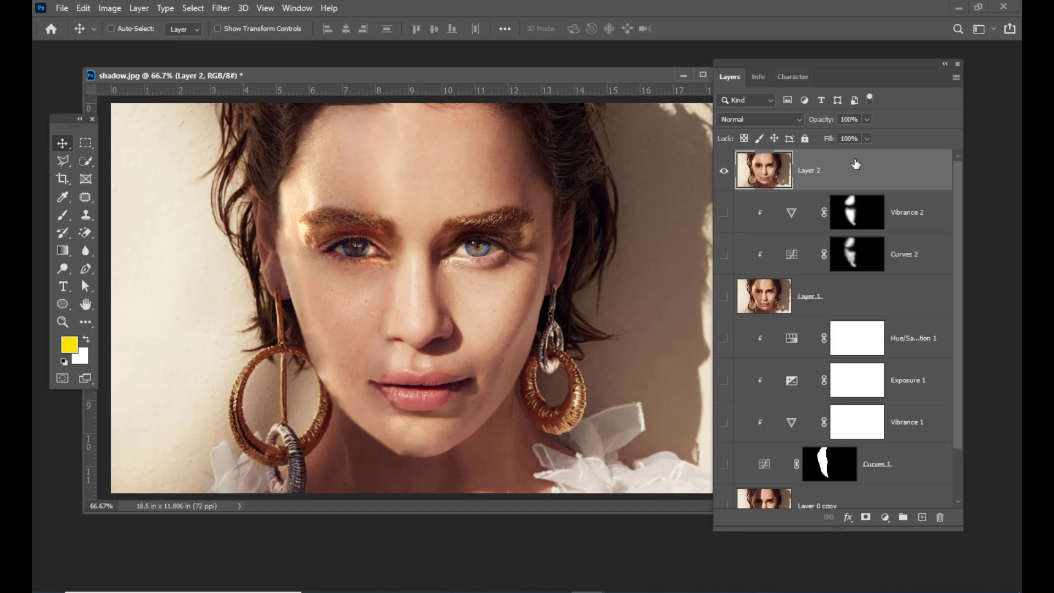
{"action": "key", "text": "ctrl+j"}
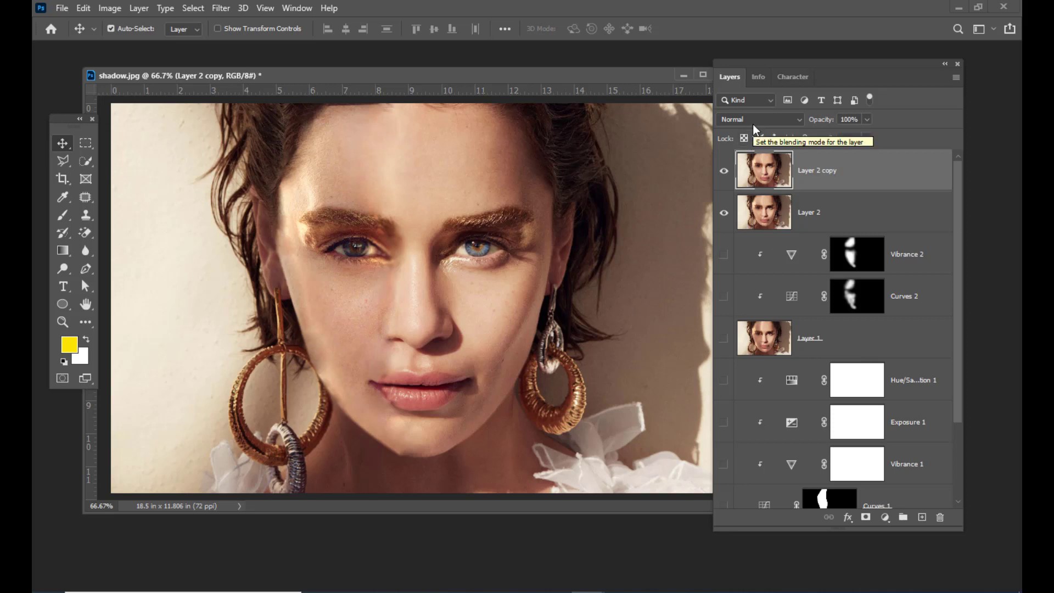
{"action": "left_click_drag", "start_coordinate": [765, 61], "coordinate": [782, 61]}
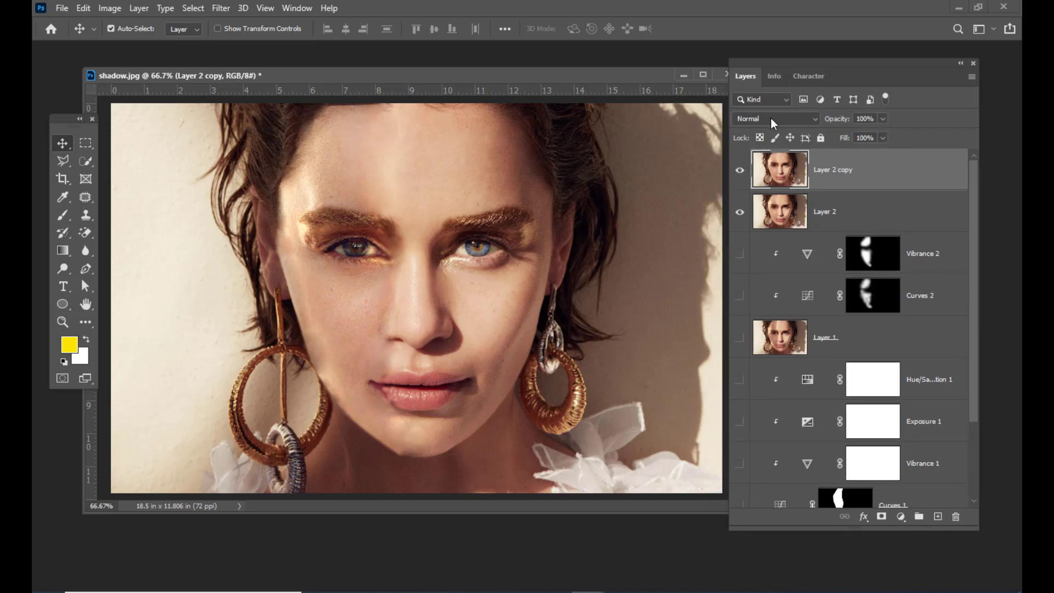
Set Layer 2 copy to the Screen blend mode at 60% opacity
{"action": "left_click", "coordinate": [772, 120]}
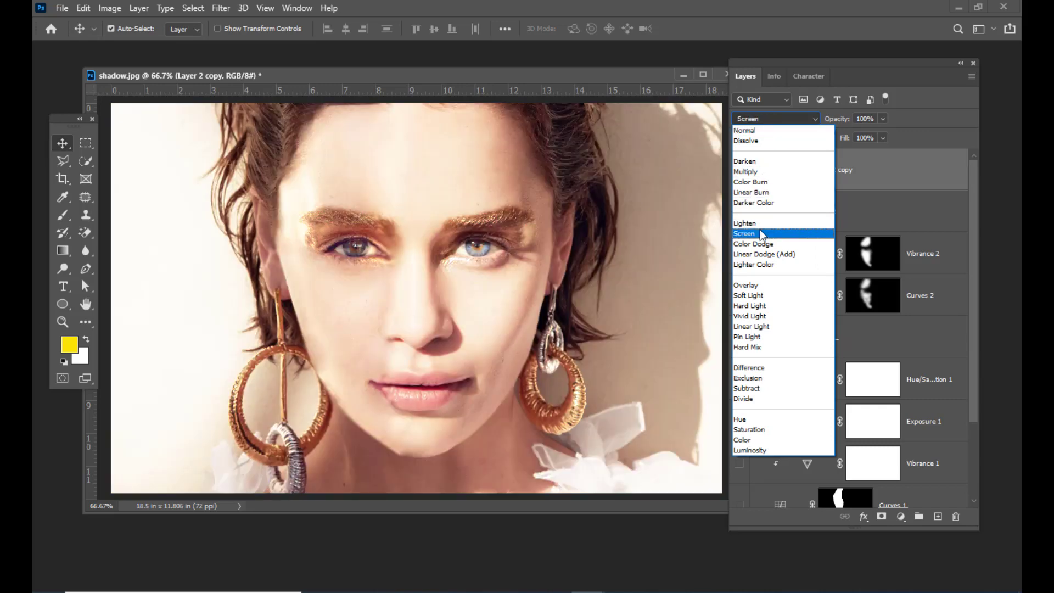
{"action": "left_click", "coordinate": [761, 233]}
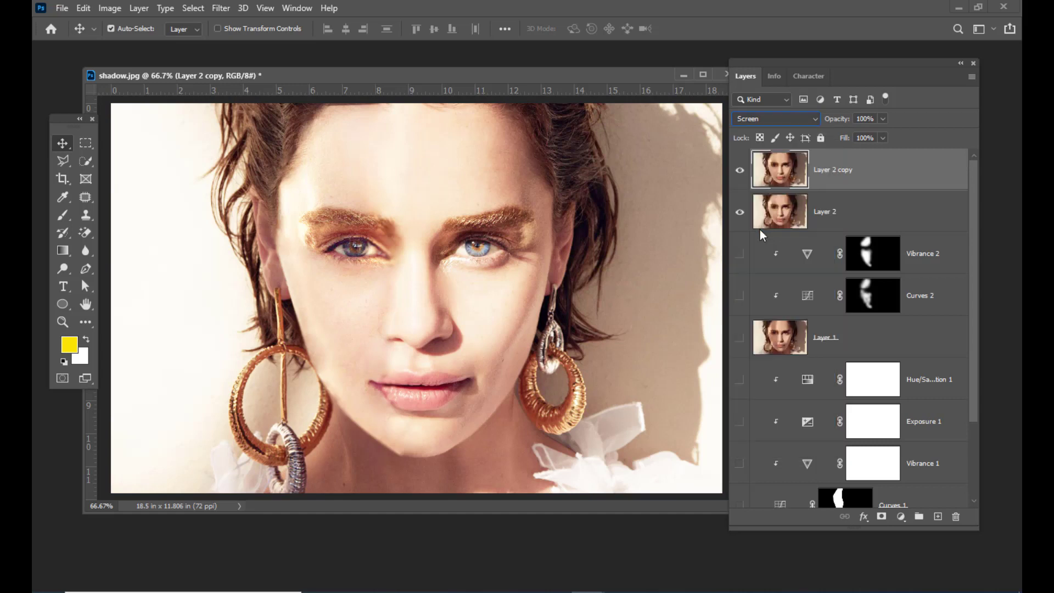
{"action": "left_click_drag", "start_coordinate": [398, 76], "coordinate": [404, 83]}
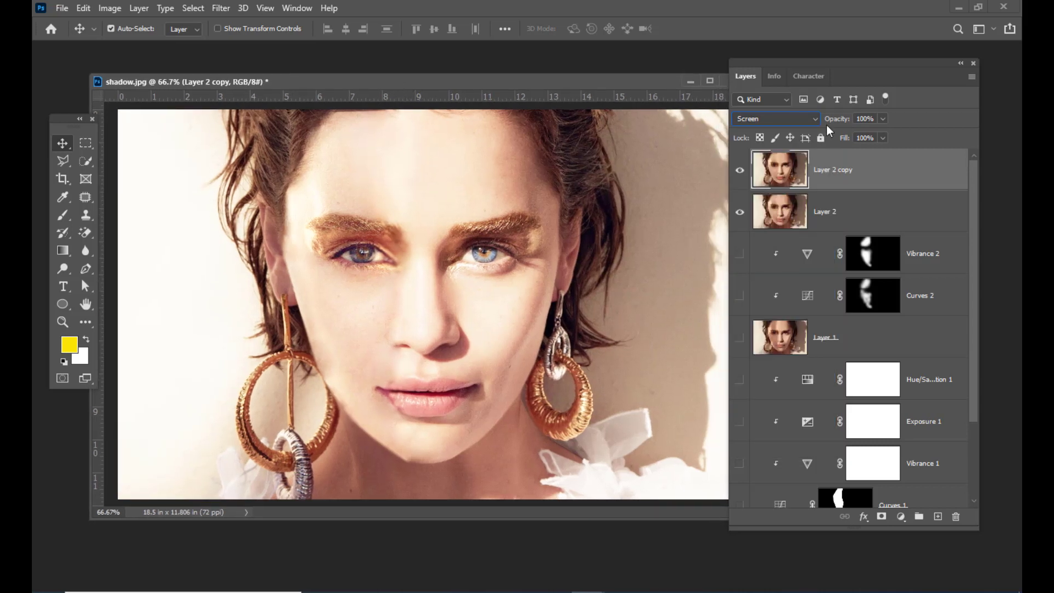
{"action": "left_click", "coordinate": [882, 119]}
{"action": "left_click_drag", "start_coordinate": [882, 135], "coordinate": [851, 137]}
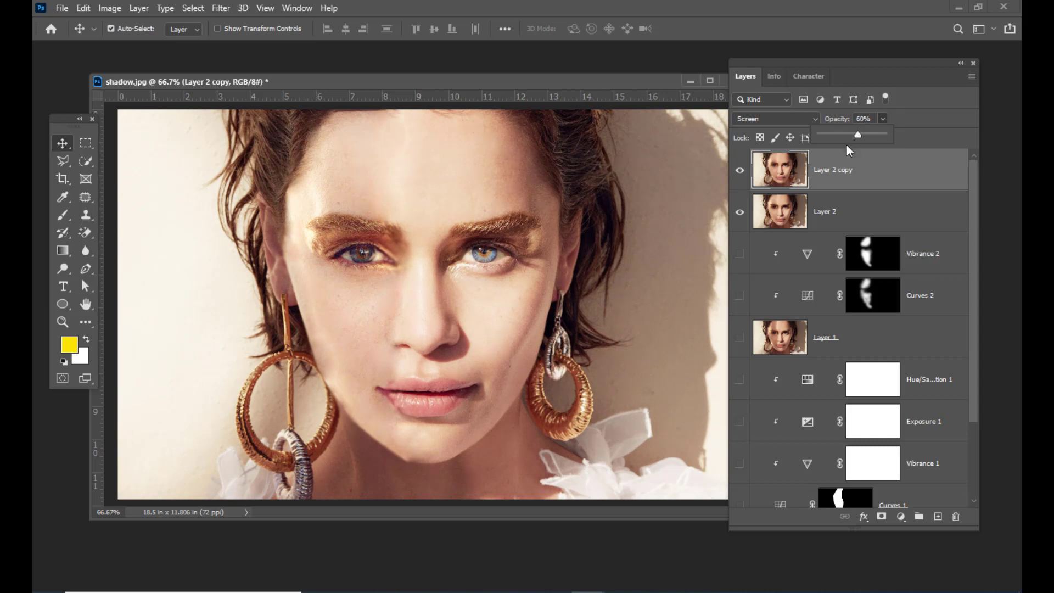
{"action": "left_click", "coordinate": [935, 107]}
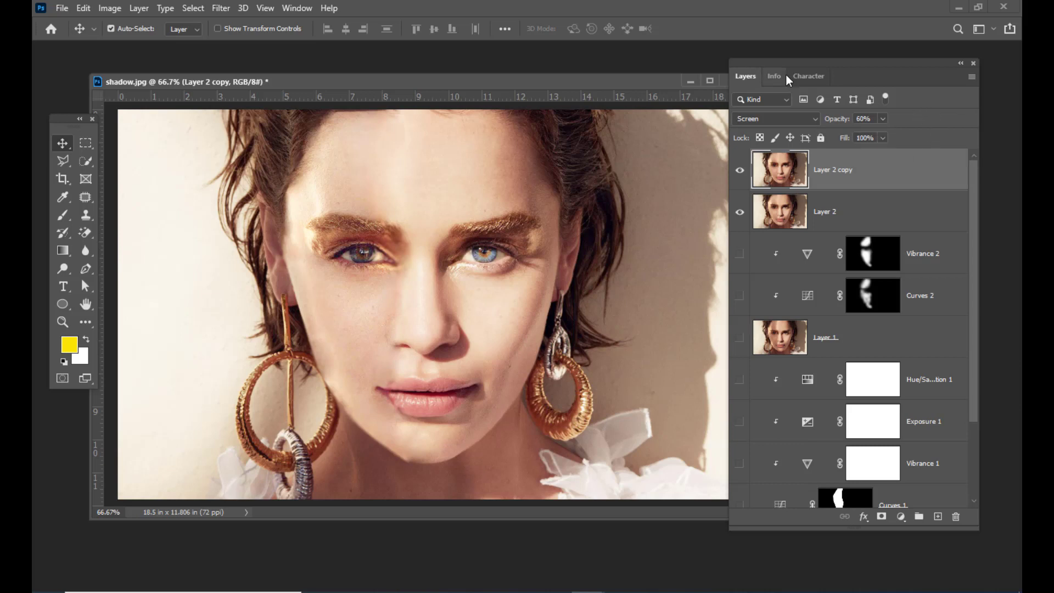
Add a black layer mask to Layer 2 copy and reposition the layer list beside the image
{"action": "left_click_drag", "start_coordinate": [753, 63], "coordinate": [744, 53]}
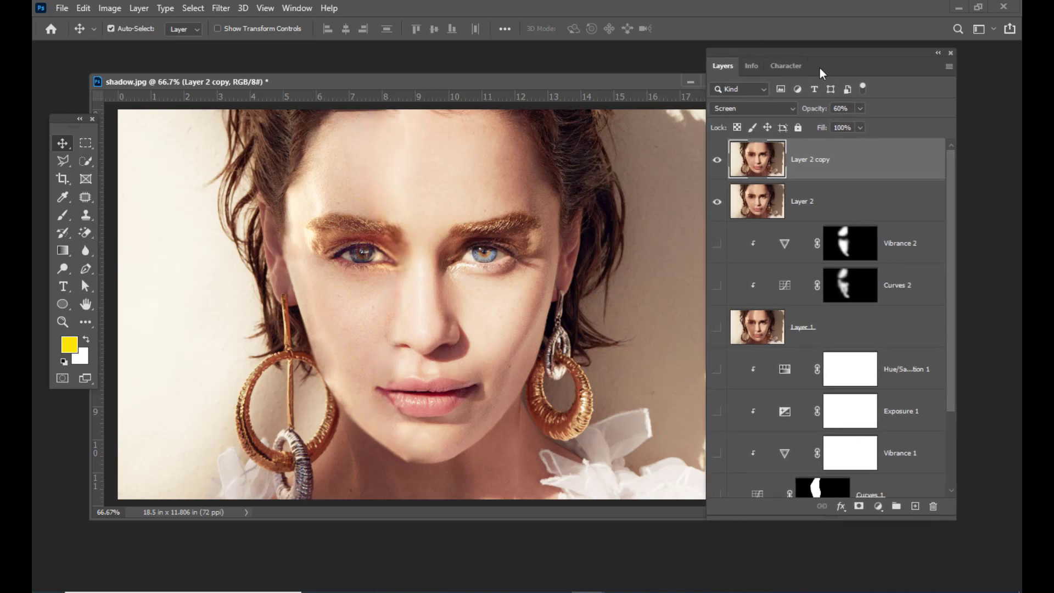
{"action": "left_click_drag", "start_coordinate": [793, 51], "coordinate": [798, 51]}
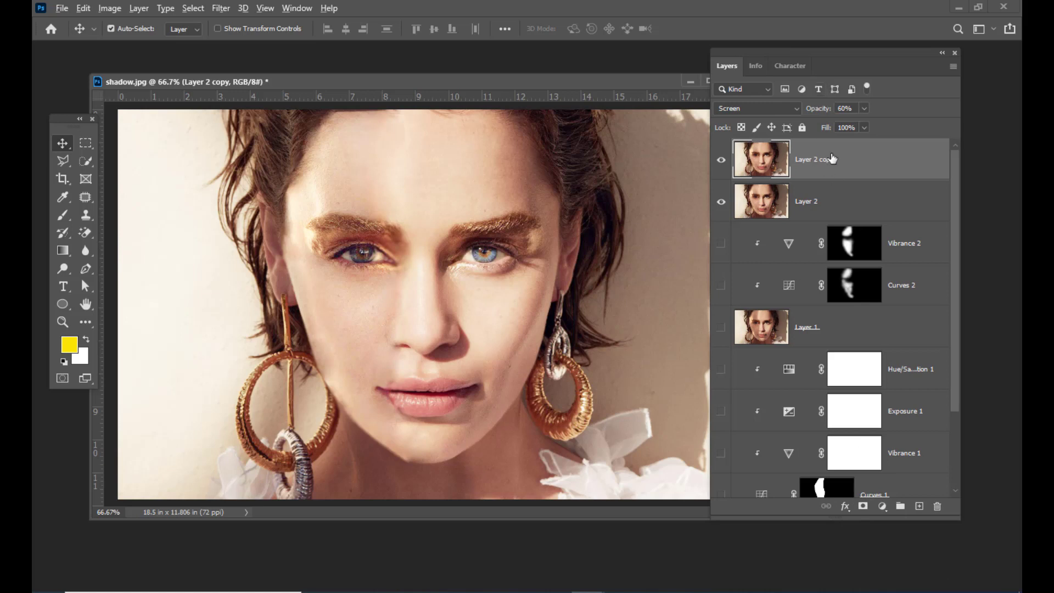
{"action": "left_click", "coordinate": [862, 506], "text": "alt"}
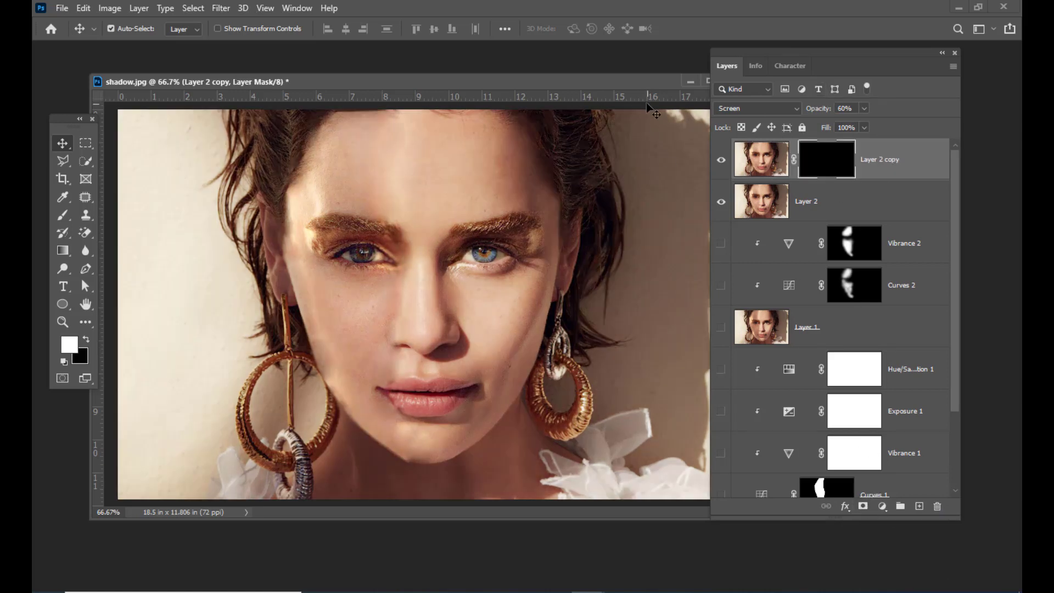
{"action": "left_click_drag", "start_coordinate": [754, 52], "coordinate": [772, 53]}
Switch to the Brush tool and set its flow to 40%
{"action": "left_click", "coordinate": [63, 215]}
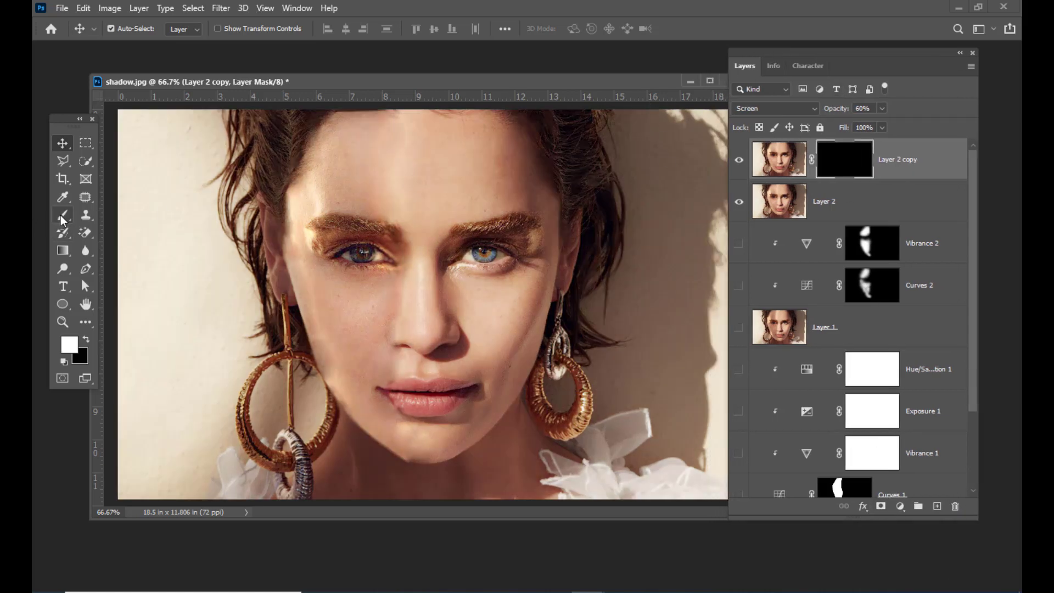
{"action": "left_click", "coordinate": [100, 215]}
{"action": "left_click_drag", "start_coordinate": [432, 78], "coordinate": [444, 78]}
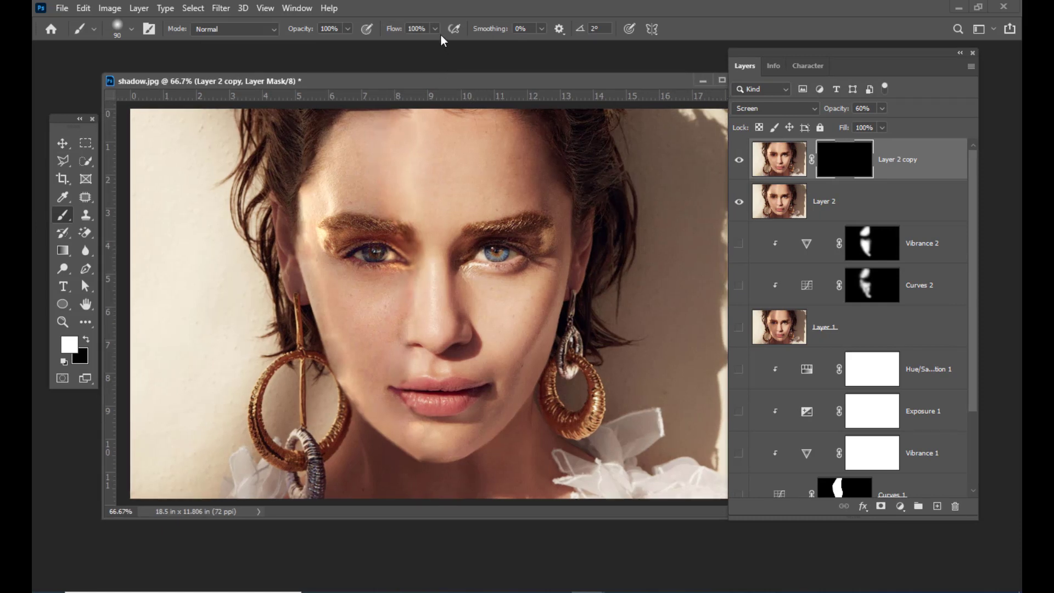
{"action": "left_click", "coordinate": [435, 29]}
{"action": "left_click_drag", "start_coordinate": [396, 49], "coordinate": [397, 50]}
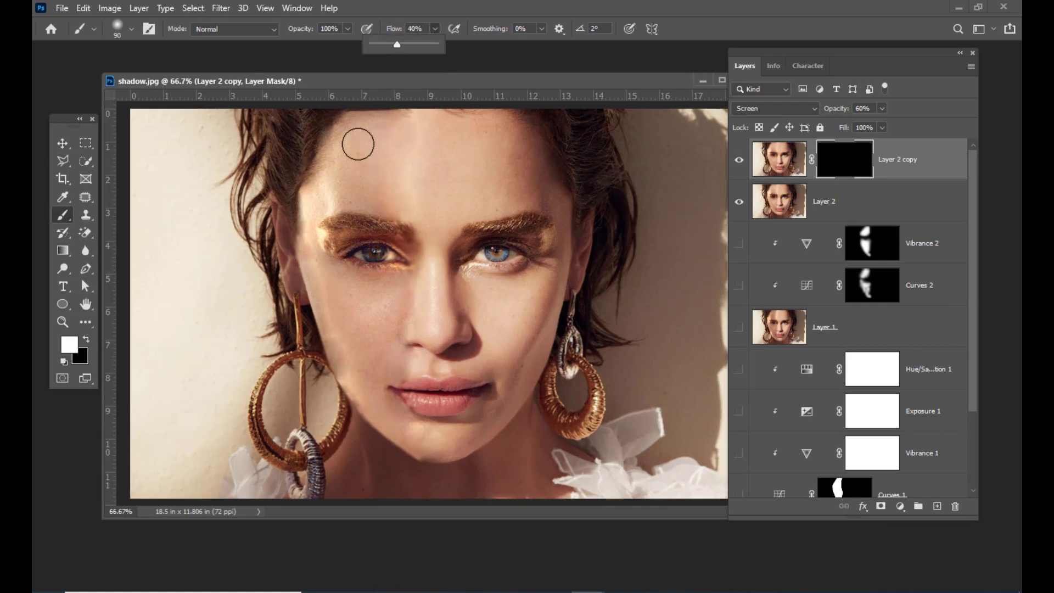
Paint white on the Layer 2 copy mask over the shaded side of the forehead with a 175 px brush
{"action": "key", "text": "bracketright"}
{"action": "key", "text": "bracketright"}
{"action": "key", "text": "bracketright"}
{"action": "key", "text": "bracketright"}
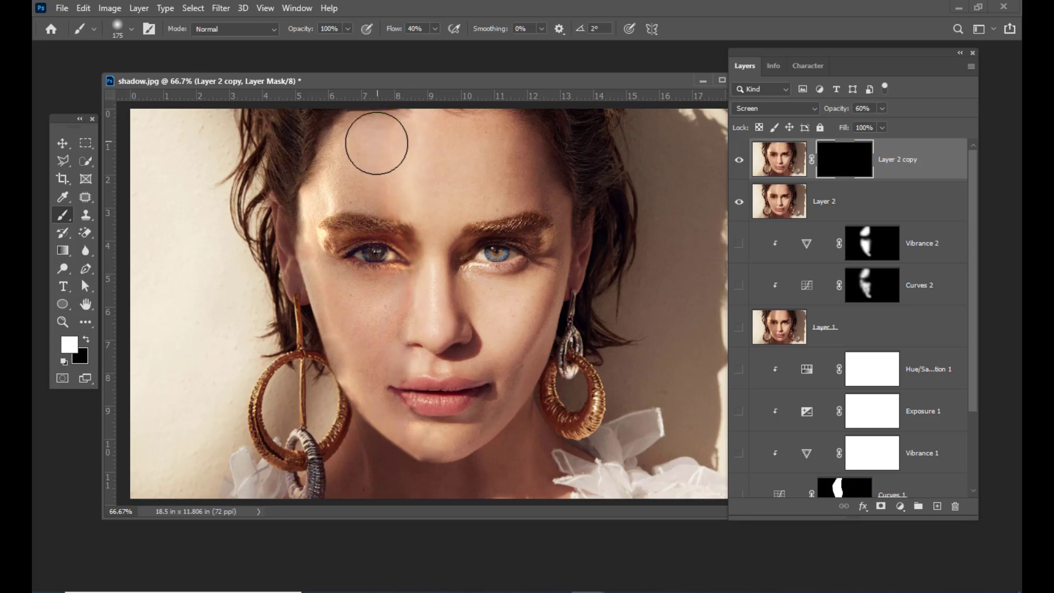
{"action": "mouse_move", "coordinate": [376, 134]}
{"action": "left_mouse_down"}
{"action": "mouse_move", "coordinate": [349, 171]}
{"action": "mouse_move", "coordinate": [342, 195]}
{"action": "left_mouse_up"}
{"action": "mouse_move", "coordinate": [358, 146]}
{"action": "left_mouse_down"}
{"action": "mouse_move", "coordinate": [378, 165]}
{"action": "mouse_move", "coordinate": [348, 233]}
{"action": "mouse_move", "coordinate": [364, 283]}
{"action": "mouse_move", "coordinate": [346, 190]}
{"action": "mouse_move", "coordinate": [381, 191]}
{"action": "mouse_move", "coordinate": [385, 169]}
{"action": "mouse_move", "coordinate": [404, 184]}
{"action": "left_mouse_up"}
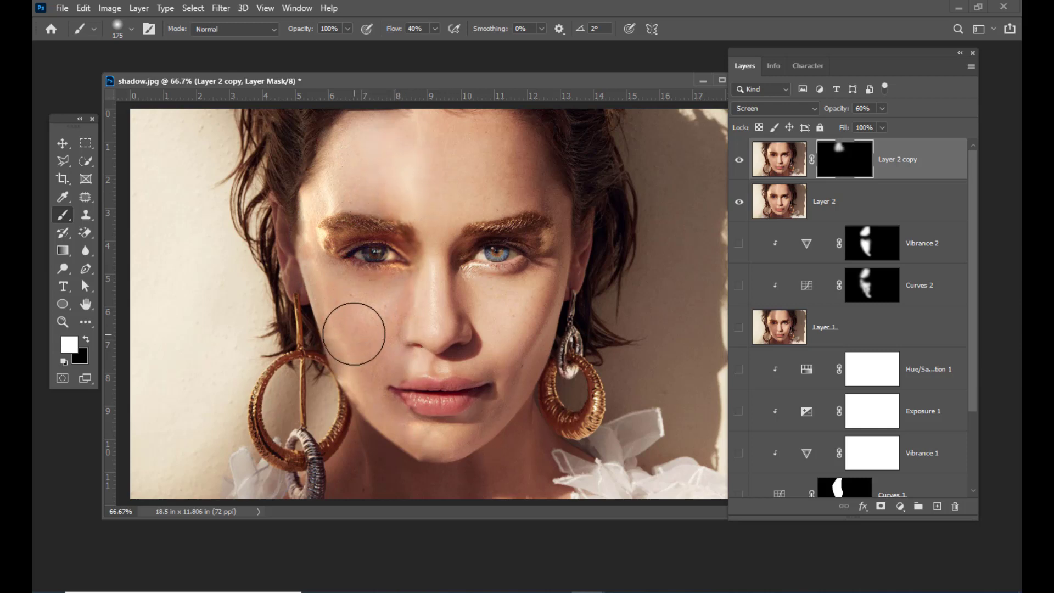
Paint white on the Layer 2 copy mask over the shaded cheek and under the eye, using 150 px and 125 px brushes
{"action": "key", "text": "bracketleft"}
{"action": "key", "text": "bracketleft"}
{"action": "mouse_move", "coordinate": [334, 302]}
{"action": "left_mouse_down"}
{"action": "mouse_move", "coordinate": [357, 357]}
{"action": "mouse_move", "coordinate": [348, 318]}
{"action": "left_mouse_up"}
{"action": "key", "text": "bracketright"}
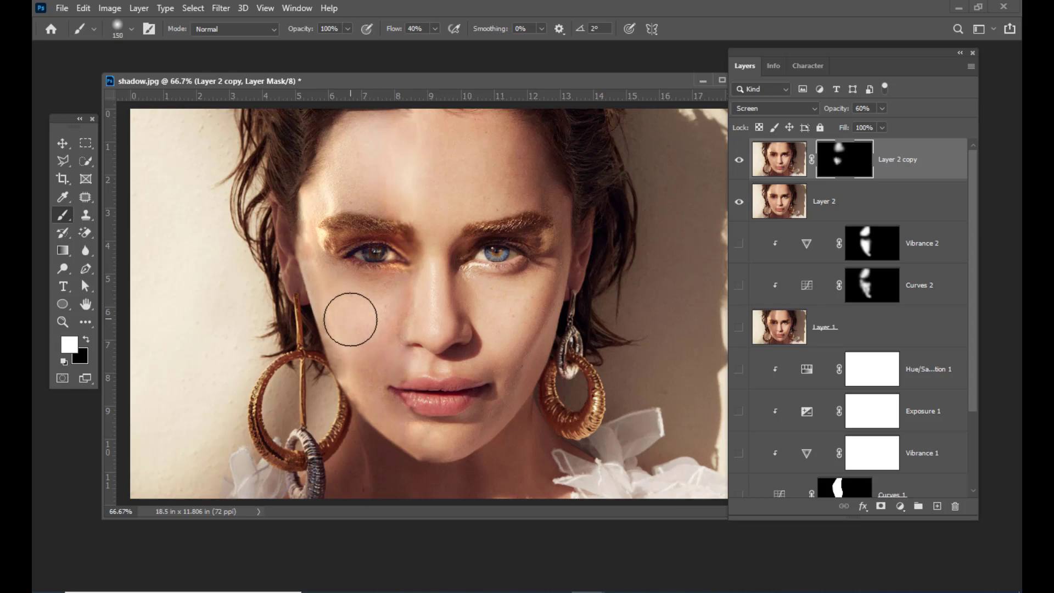
{"action": "mouse_move", "coordinate": [353, 364]}
{"action": "left_mouse_down"}
{"action": "mouse_move", "coordinate": [381, 363]}
{"action": "mouse_move", "coordinate": [385, 340]}
{"action": "left_mouse_up"}
{"action": "key", "text": "bracketleft"}
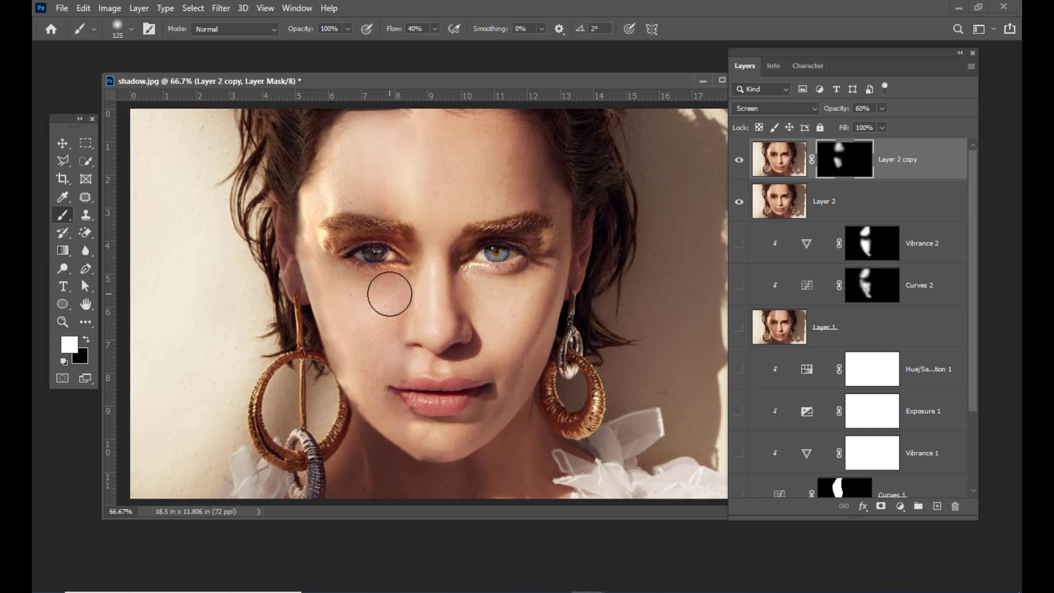
{"action": "left_click_drag", "start_coordinate": [388, 294], "coordinate": [316, 282]}
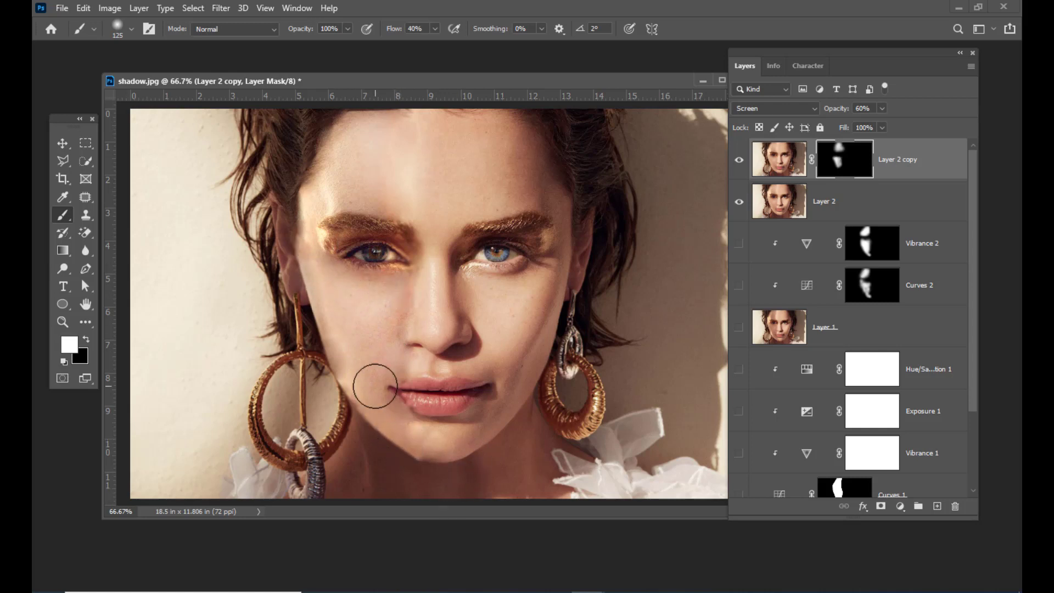
Extend the white mask painting near the shaded mouth corner at 100 px and up the middle of the forehead at 125 px
{"action": "key", "text": "bracketleft"}
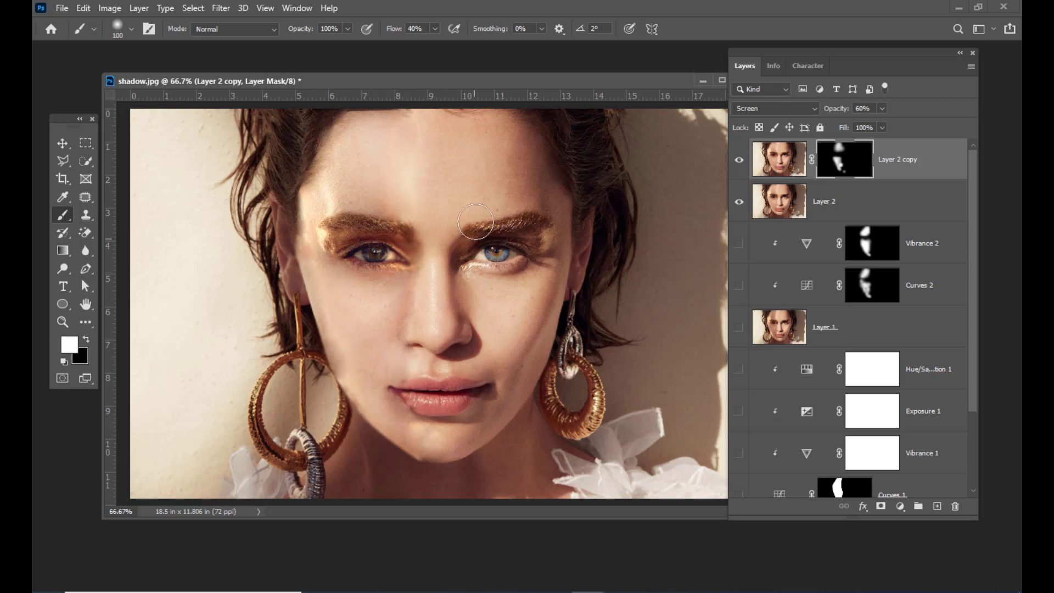
{"action": "key", "text": "bracketright"}
{"action": "left_click_drag", "start_coordinate": [388, 192], "coordinate": [416, 126]}
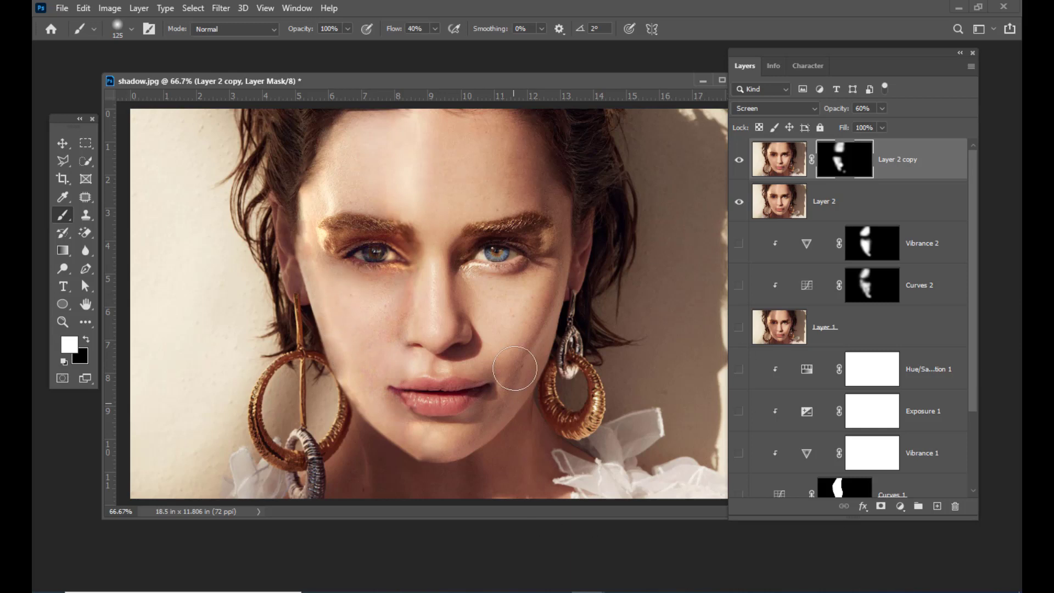
{"action": "key", "text": "bracketleft"}
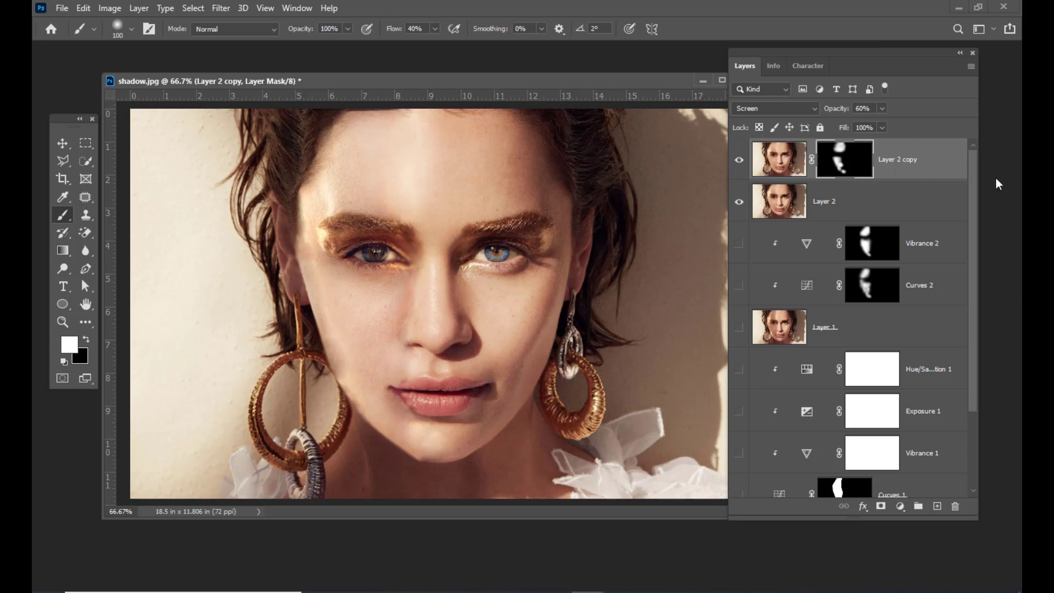
Stamp all visible layers into a new merged layer at the top of the stack and reposition the image window
{"action": "key", "text": "ctrl+shift+alt+e"}
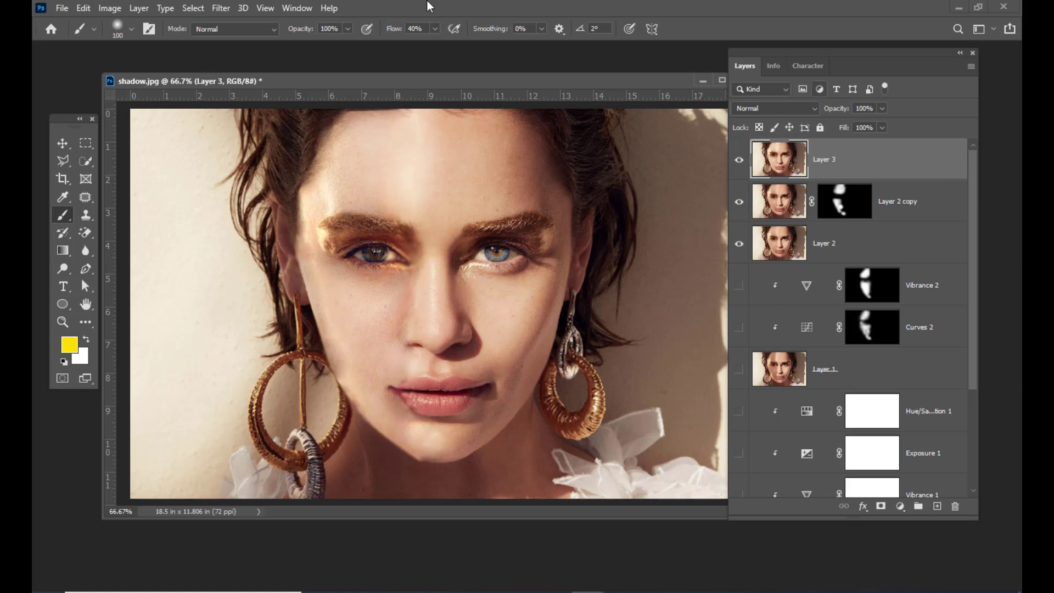
{"action": "left_click_drag", "start_coordinate": [444, 87], "coordinate": [449, 88]}
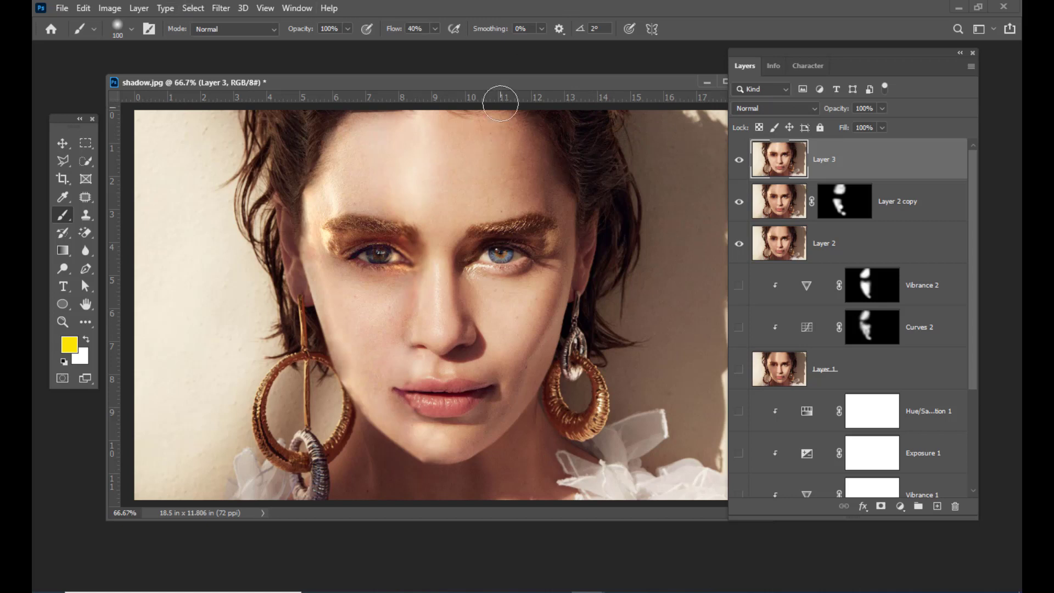
{"action": "mouse_move", "coordinate": [496, 85]}
{"action": "left_mouse_down"}
{"action": "mouse_move", "coordinate": [485, 83]}
{"action": "mouse_move", "coordinate": [506, 74]}
{"action": "mouse_move", "coordinate": [484, 72]}
{"action": "left_mouse_up"}
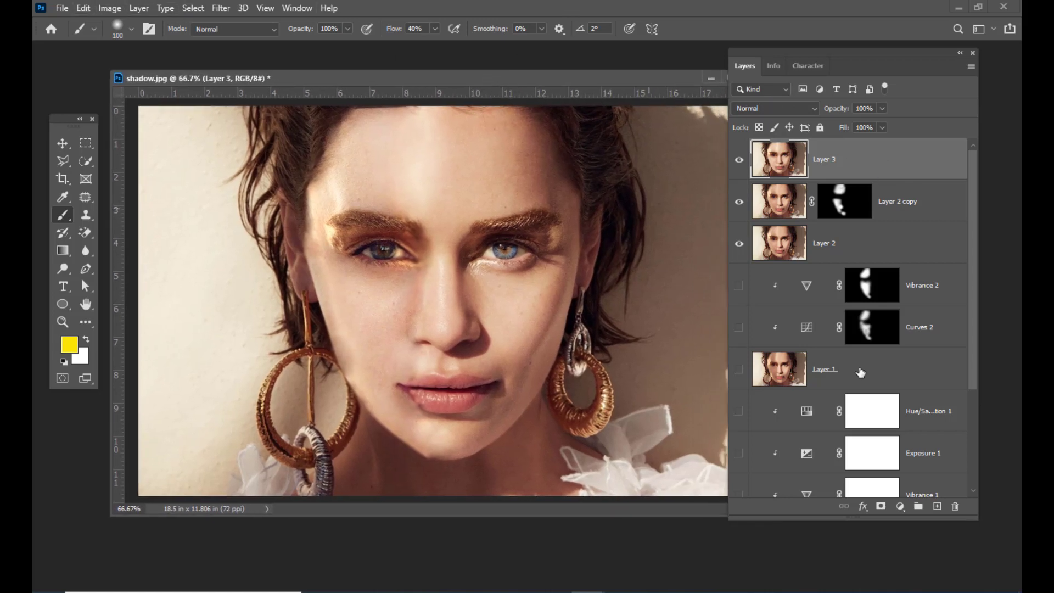
Add a Vibrance adjustment layer with Vibrance at about +53 and Saturation at +15
{"action": "left_click", "coordinate": [900, 506]}
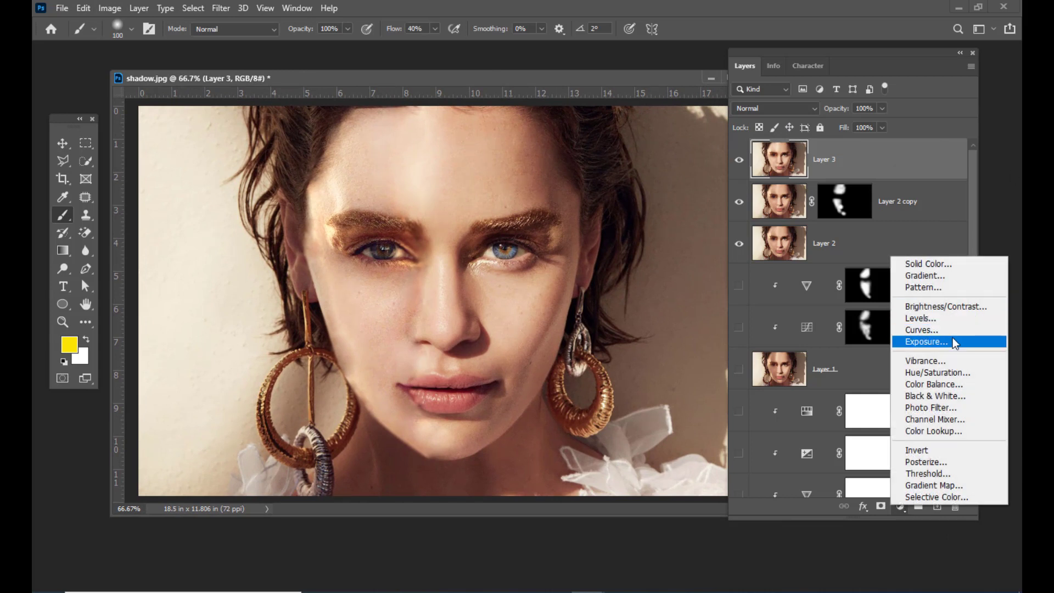
{"action": "left_click", "coordinate": [940, 359]}
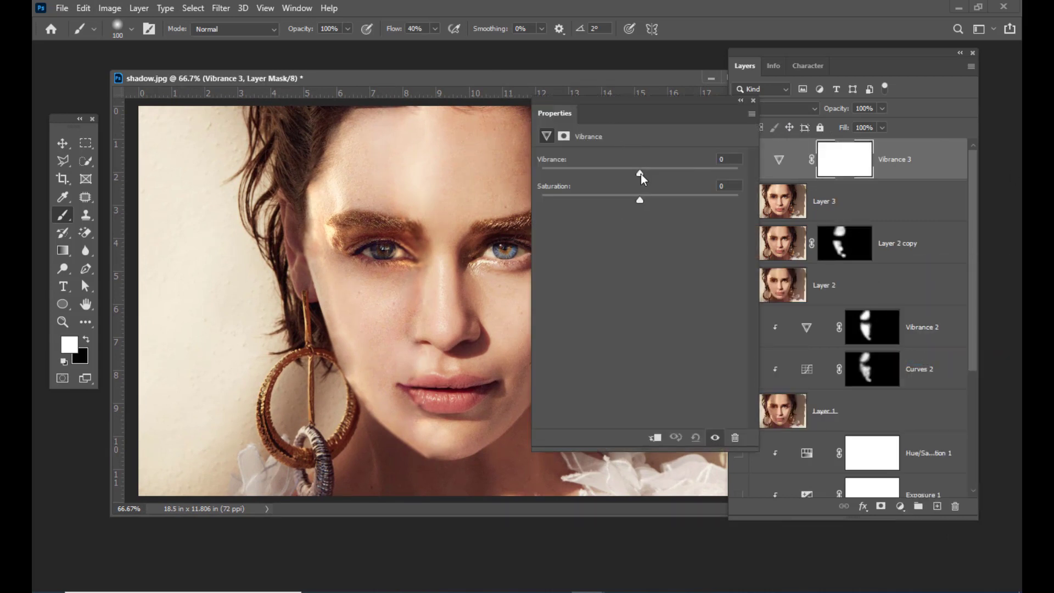
{"action": "left_click_drag", "start_coordinate": [640, 174], "coordinate": [657, 174]}
{"action": "left_click_drag", "start_coordinate": [705, 178], "coordinate": [699, 178]}
{"action": "left_click_drag", "start_coordinate": [639, 200], "coordinate": [654, 200]}
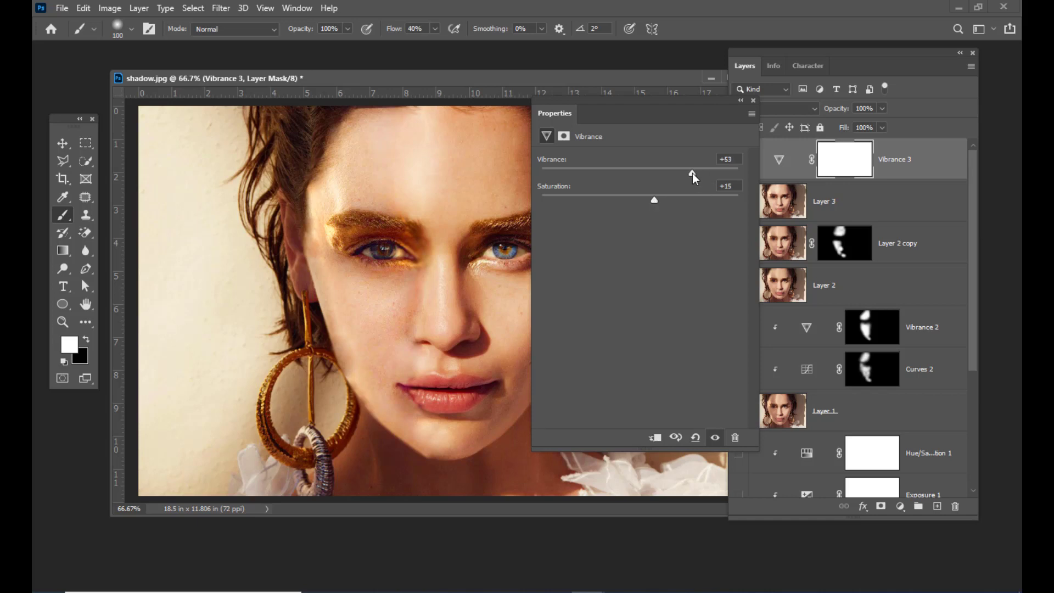
{"action": "left_click_drag", "start_coordinate": [693, 173], "coordinate": [695, 173]}
{"action": "left_click", "coordinate": [752, 101]}
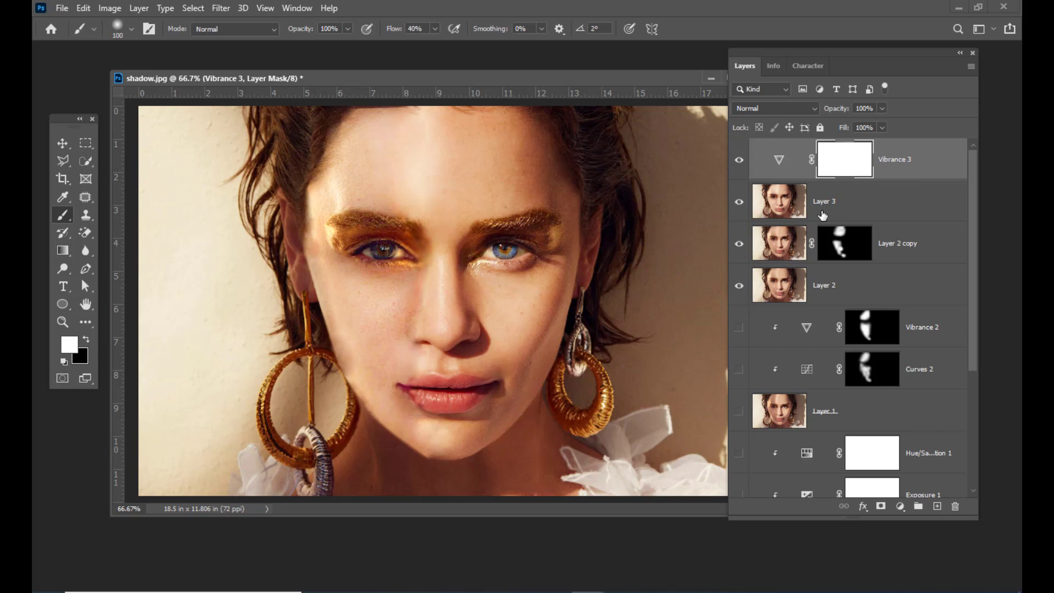
Invert the Vibrance 3 mask to black and set the Brush tool's flow to 25%
{"action": "key", "text": "ctrl+i"}
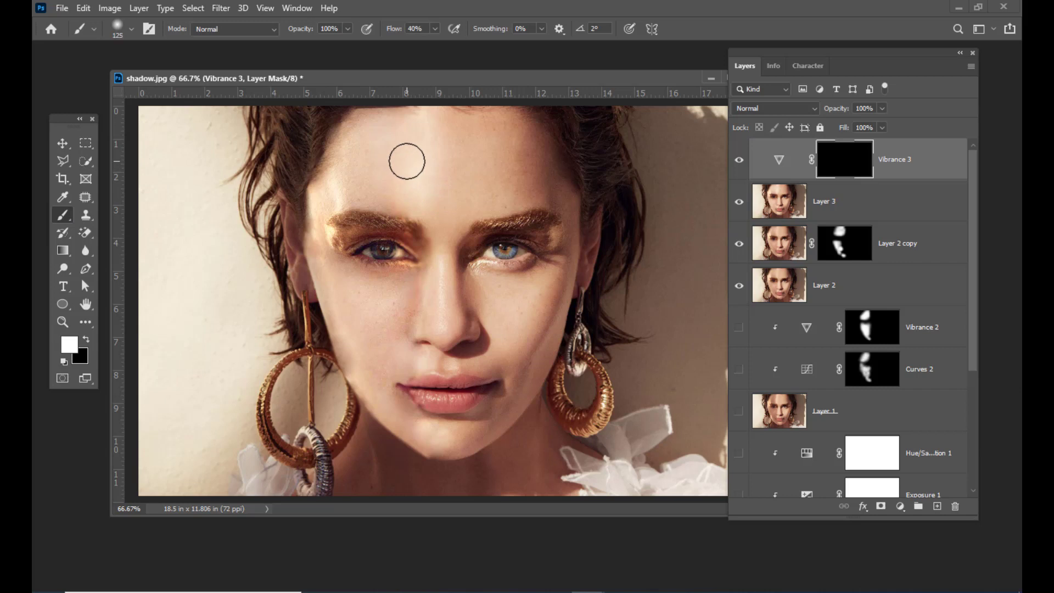
{"action": "key", "text": "bracketright"}
{"action": "key", "text": "bracketright"}
{"action": "left_click", "coordinate": [434, 29]}
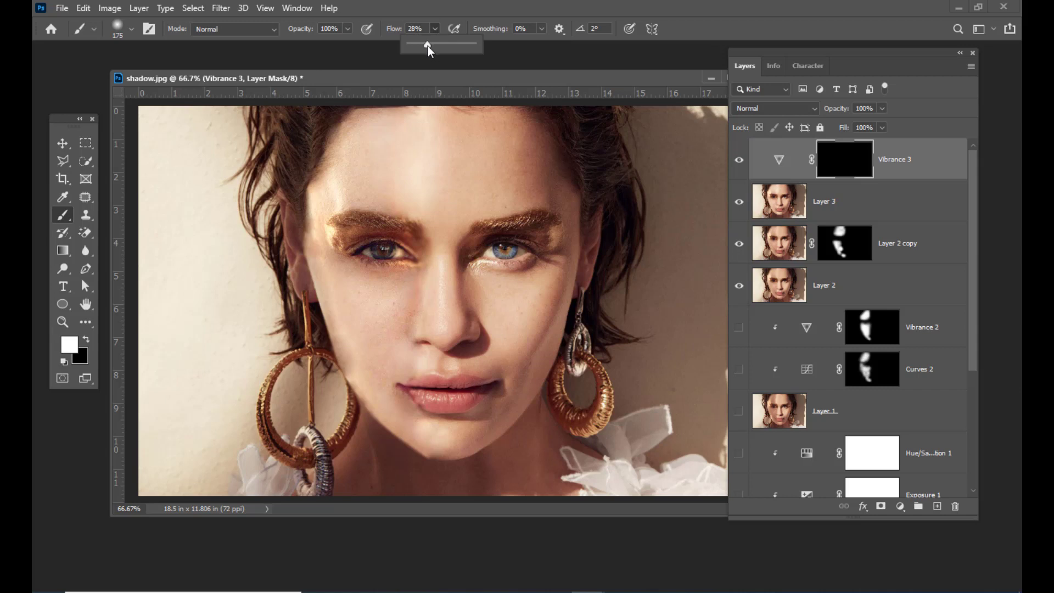
{"action": "left_click_drag", "start_coordinate": [427, 45], "coordinate": [428, 45]}
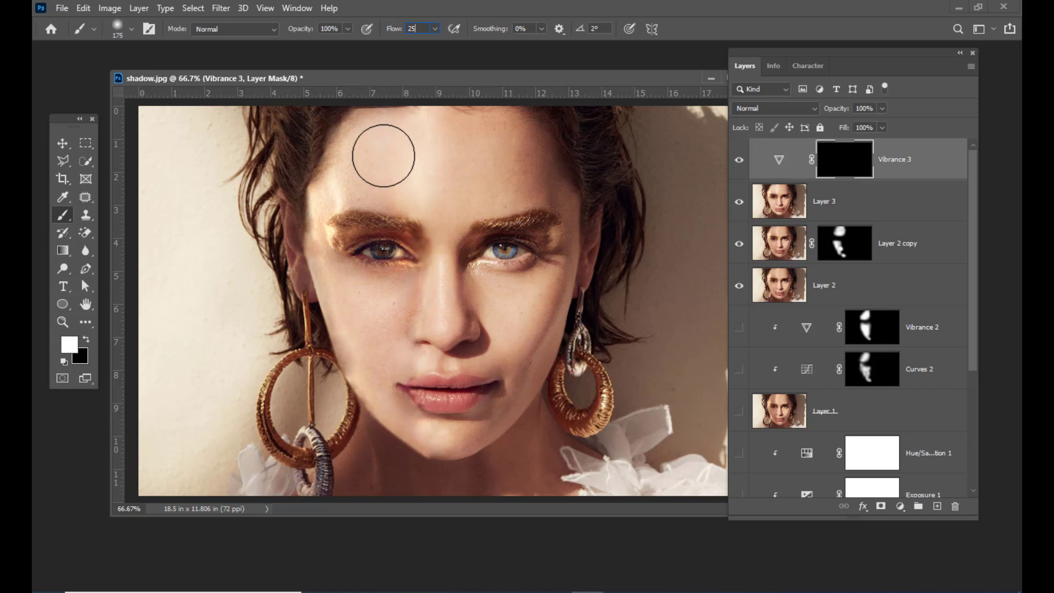
{"action": "left_click", "coordinate": [62, 143]}
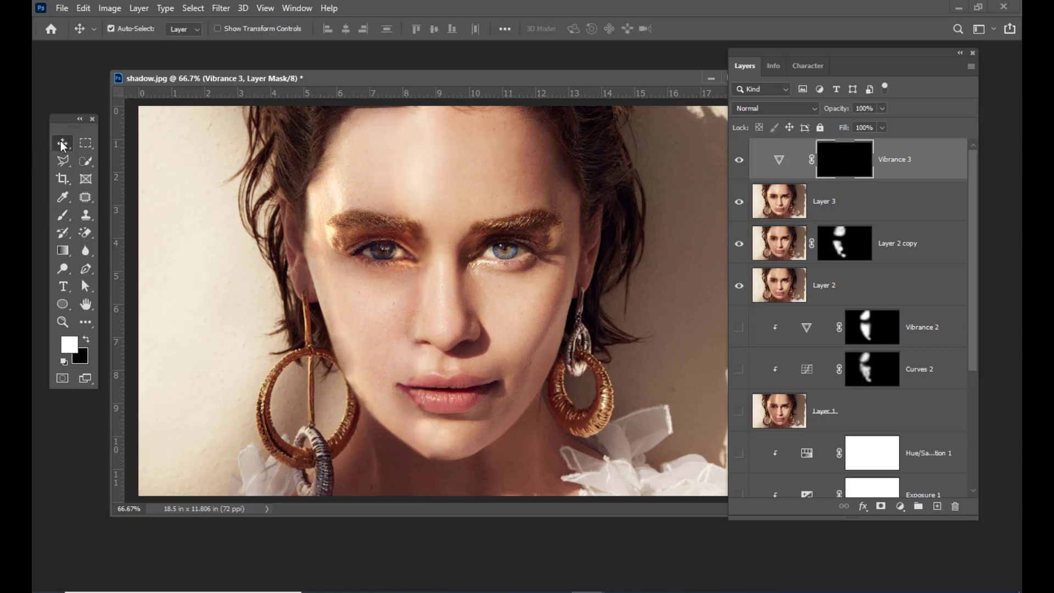
{"action": "left_click", "coordinate": [62, 214]}
Paint white on the Vibrance 3 mask over the shaded forehead and cheek with a 250 px brush
{"action": "key", "text": "bracketright"}
{"action": "key", "text": "bracketright"}
{"action": "mouse_move", "coordinate": [384, 155]}
{"action": "left_mouse_down"}
{"action": "mouse_move", "coordinate": [364, 172]}
{"action": "mouse_move", "coordinate": [403, 147]}
{"action": "mouse_move", "coordinate": [376, 153]}
{"action": "left_mouse_up"}
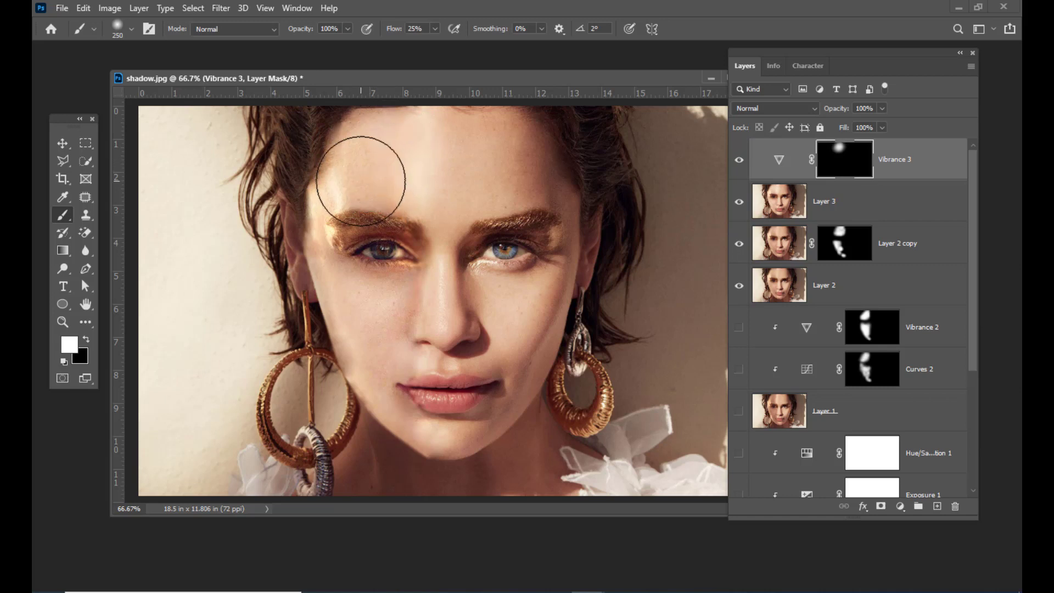
{"action": "left_click_drag", "start_coordinate": [373, 314], "coordinate": [379, 362]}
Paint white on the Vibrance 3 mask along the shaded jaw to the chin, and beside the nose with a 125 px brush
{"action": "key", "text": "bracketleft"}
{"action": "key", "text": "bracketleft"}
{"action": "key", "text": "bracketleft"}
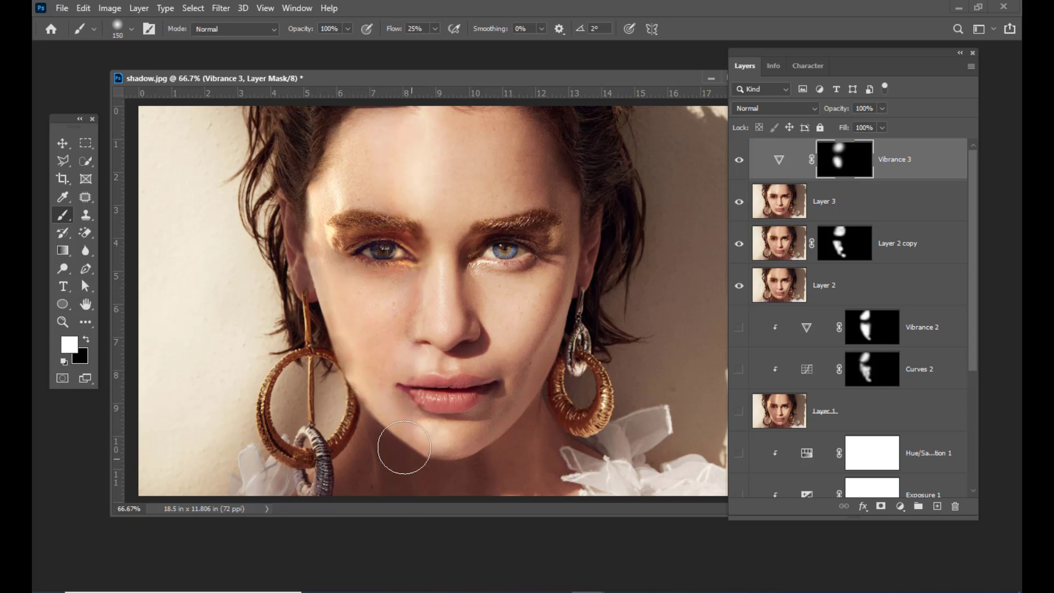
{"action": "key", "text": "bracketleft"}
{"action": "key", "text": "bracketleft"}
{"action": "left_click_drag", "start_coordinate": [381, 400], "coordinate": [433, 443]}
{"action": "key", "text": "bracketright"}
{"action": "left_click_drag", "start_coordinate": [397, 310], "coordinate": [417, 258]}
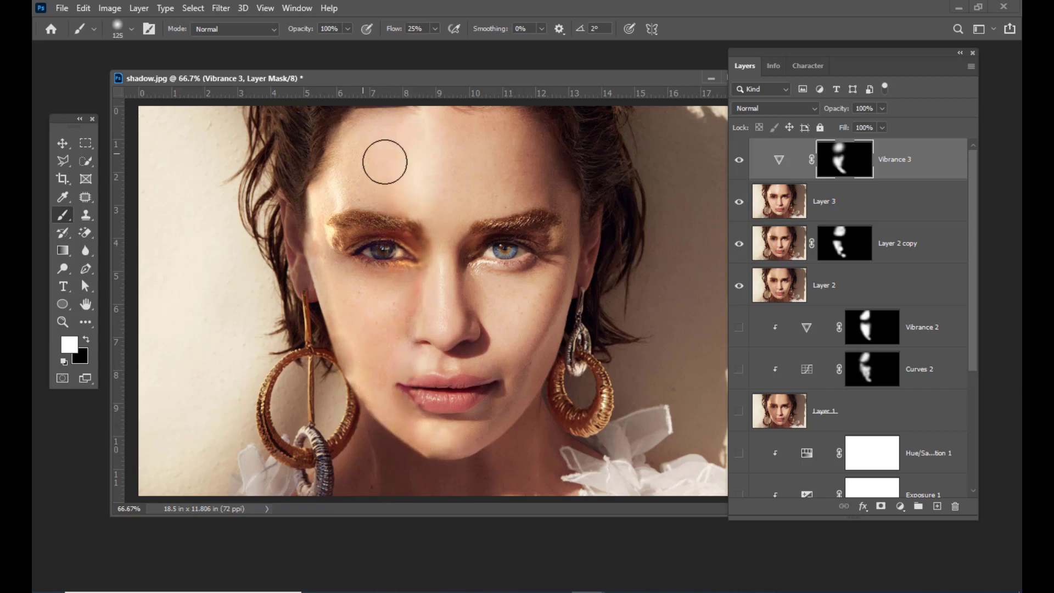
Touch up the Vibrance 3 mask on the shaded forehead and cheek at 125 px, and reposition the image window and layer list
{"action": "mouse_move", "coordinate": [397, 133]}
{"action": "left_mouse_down"}
{"action": "mouse_move", "coordinate": [354, 155]}
{"action": "mouse_move", "coordinate": [380, 131]}
{"action": "mouse_move", "coordinate": [403, 219]}
{"action": "mouse_move", "coordinate": [364, 181]}
{"action": "mouse_move", "coordinate": [340, 180]}
{"action": "mouse_move", "coordinate": [359, 135]}
{"action": "mouse_move", "coordinate": [333, 176]}
{"action": "mouse_move", "coordinate": [395, 138]}
{"action": "left_mouse_up"}
{"action": "mouse_move", "coordinate": [369, 338]}
{"action": "left_mouse_down"}
{"action": "mouse_move", "coordinate": [348, 296]}
{"action": "mouse_move", "coordinate": [360, 335]}
{"action": "mouse_move", "coordinate": [368, 311]}
{"action": "mouse_move", "coordinate": [346, 313]}
{"action": "left_mouse_up"}
{"action": "left_click_drag", "start_coordinate": [355, 84], "coordinate": [360, 82]}
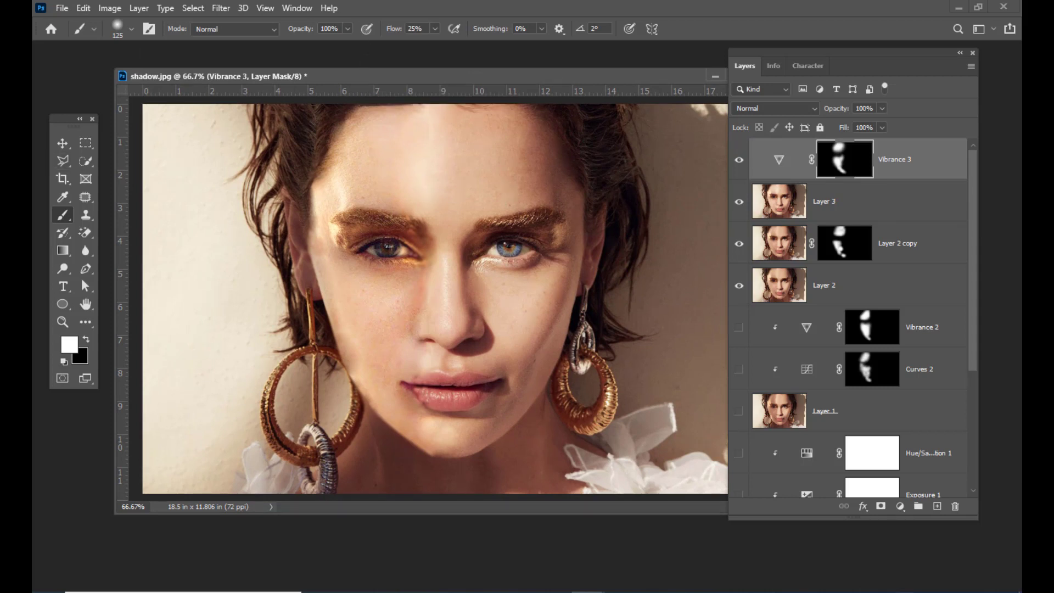
{"action": "mouse_move", "coordinate": [794, 49]}
{"action": "left_mouse_down"}
{"action": "mouse_move", "coordinate": [803, 52]}
{"action": "mouse_move", "coordinate": [791, 51]}
{"action": "left_mouse_up"}
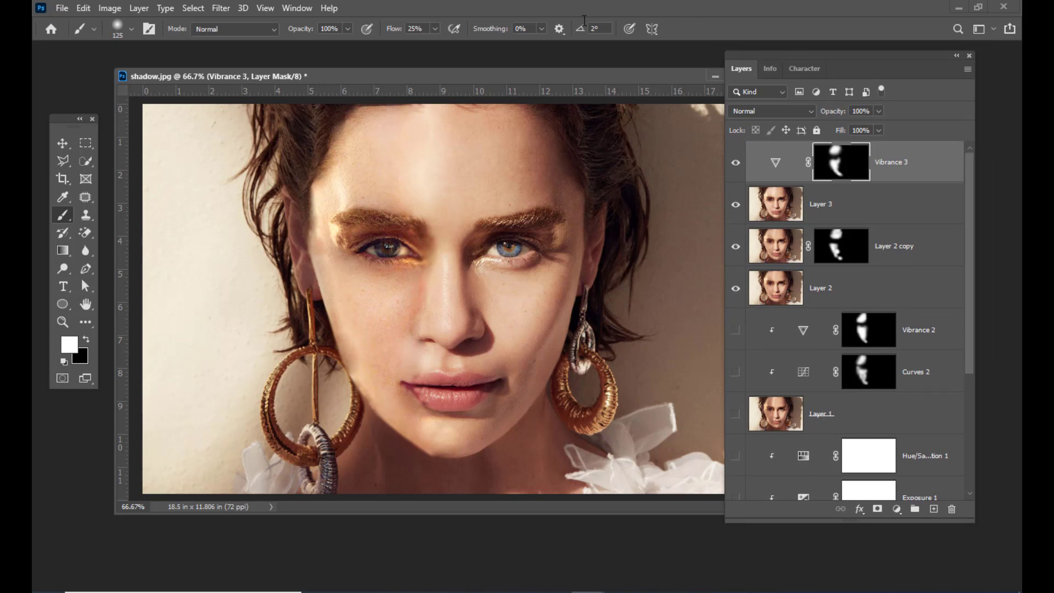
Merge all visible layers into a new layer above Vibrance 3 and reposition the image window
{"action": "left_click_drag", "start_coordinate": [485, 78], "coordinate": [475, 80]}
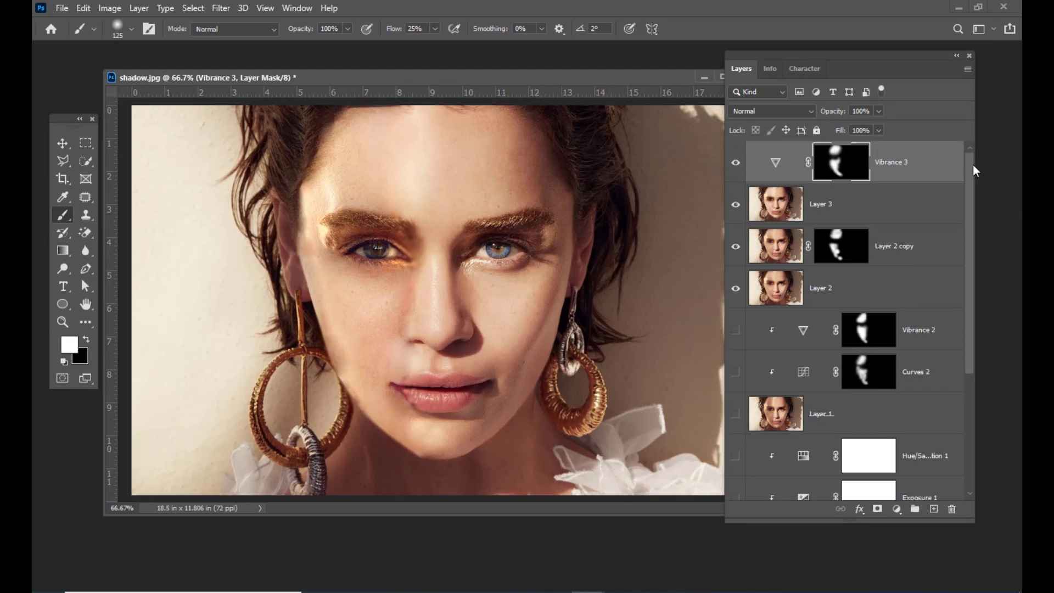
{"action": "key", "text": "ctrl+shift+alt+e"}
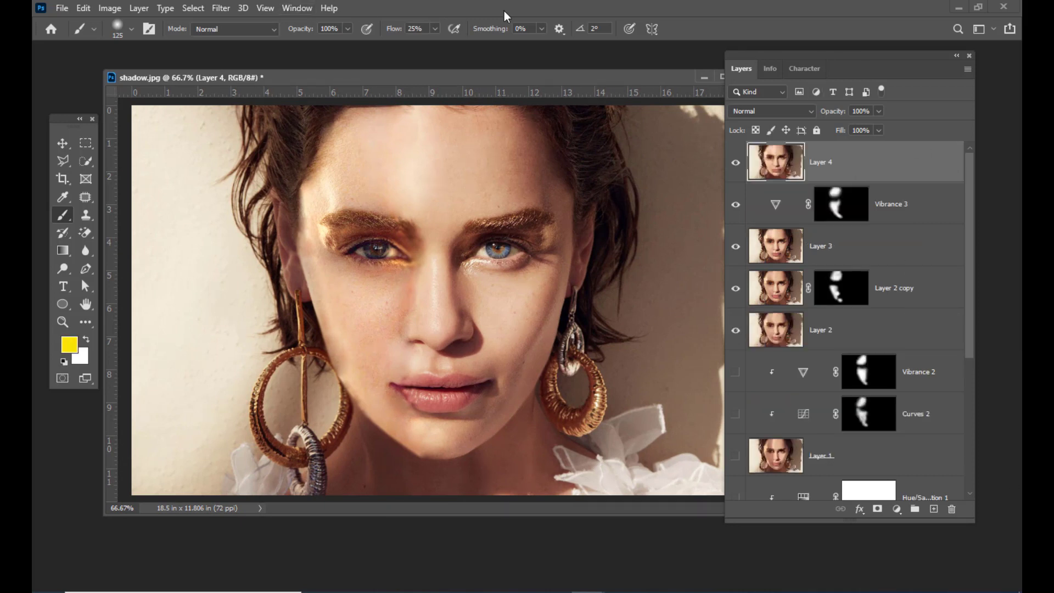
{"action": "left_click_drag", "start_coordinate": [438, 82], "coordinate": [436, 49]}
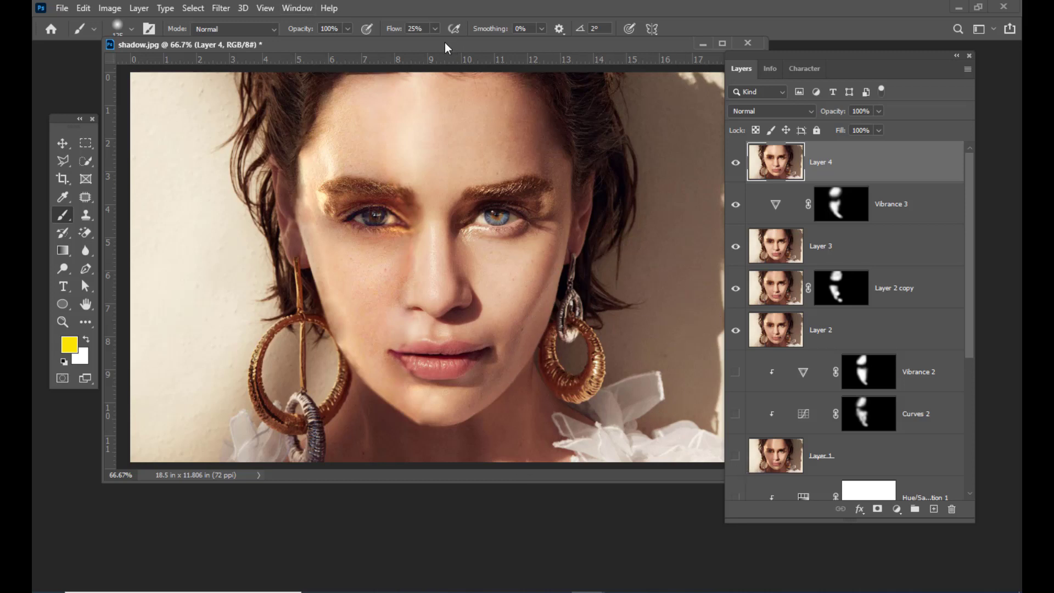
{"action": "left_click_drag", "start_coordinate": [441, 43], "coordinate": [444, 52]}
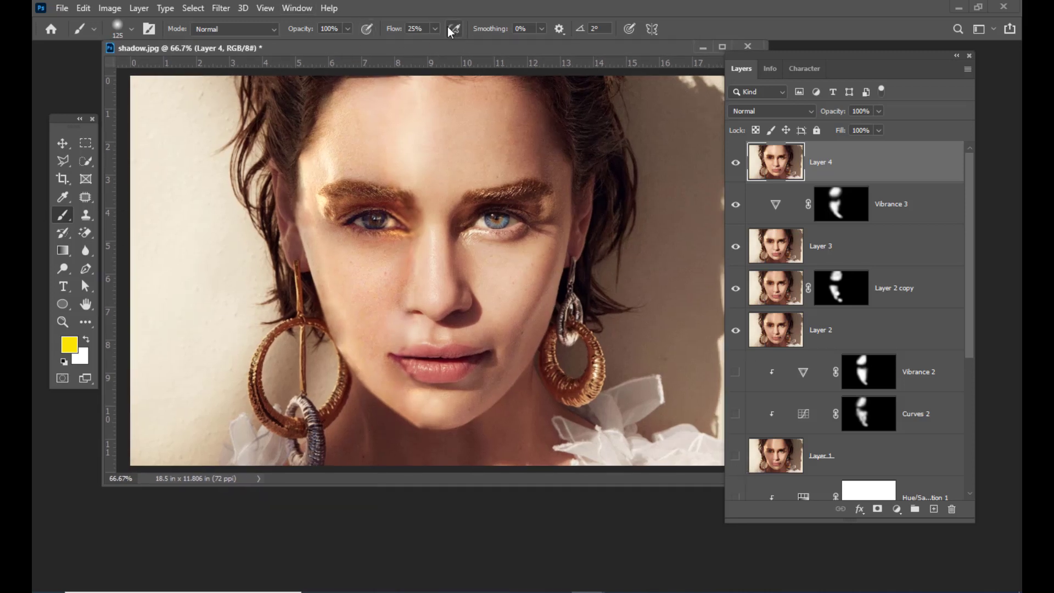
{"action": "left_click_drag", "start_coordinate": [511, 50], "coordinate": [524, 69]}
{"action": "left_click_drag", "start_coordinate": [426, 69], "coordinate": [422, 67]}
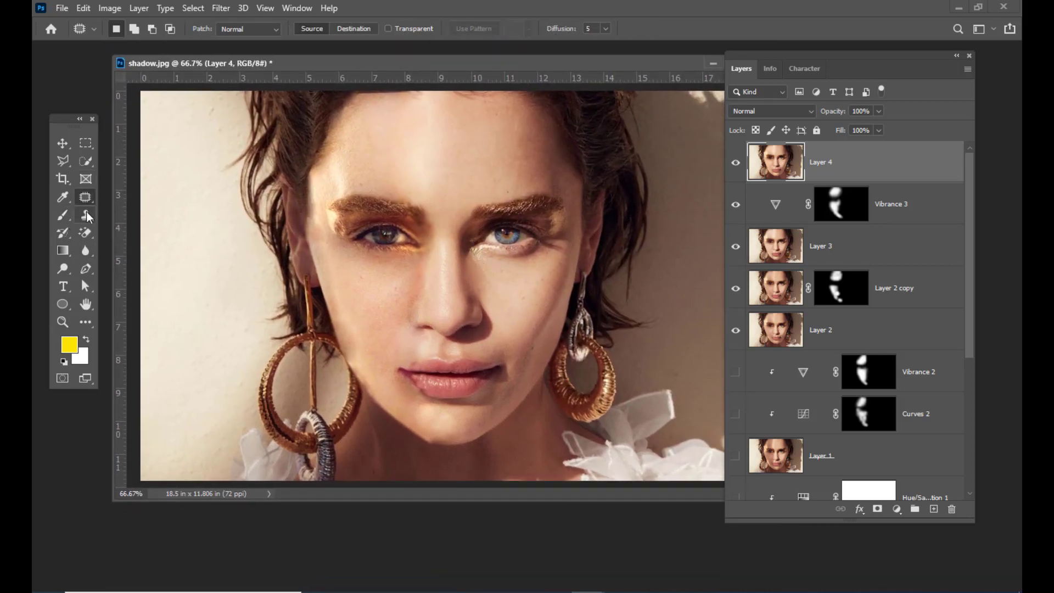
Clone lip texture over the smudged corner area of the lower lip on Layer 4 with the Clone Stamp tool
{"action": "left_click", "coordinate": [86, 214]}
{"action": "left_click", "coordinate": [154, 212]}
{"action": "left_click_drag", "start_coordinate": [423, 70], "coordinate": [396, 22]}
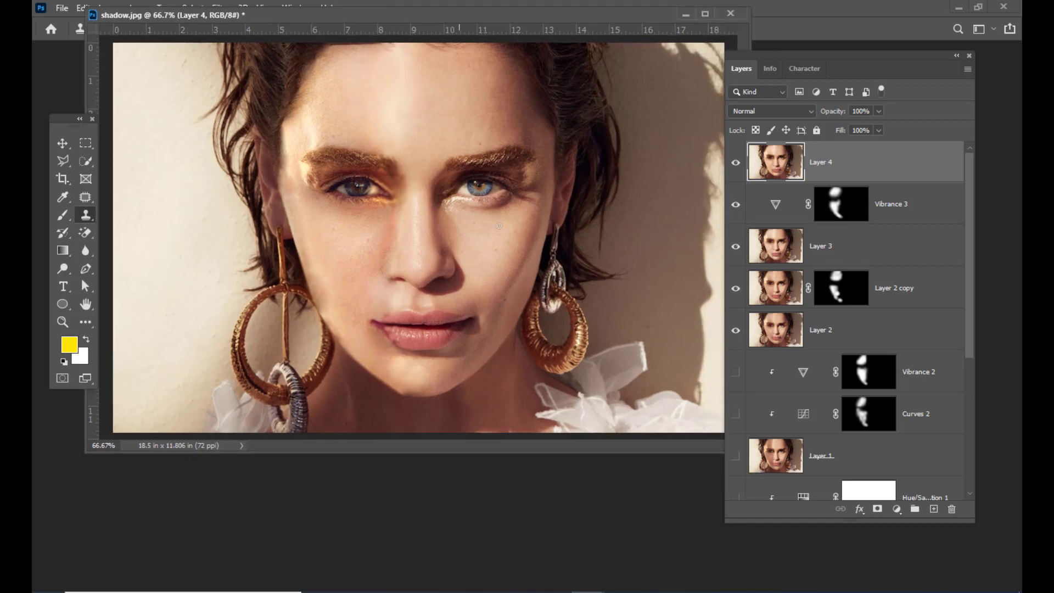
{"action": "key", "text": "ctrl+plus"}
{"action": "scroll", "coordinate": [399, 323], "scroll_direction": "down", "scroll_amount": 5}
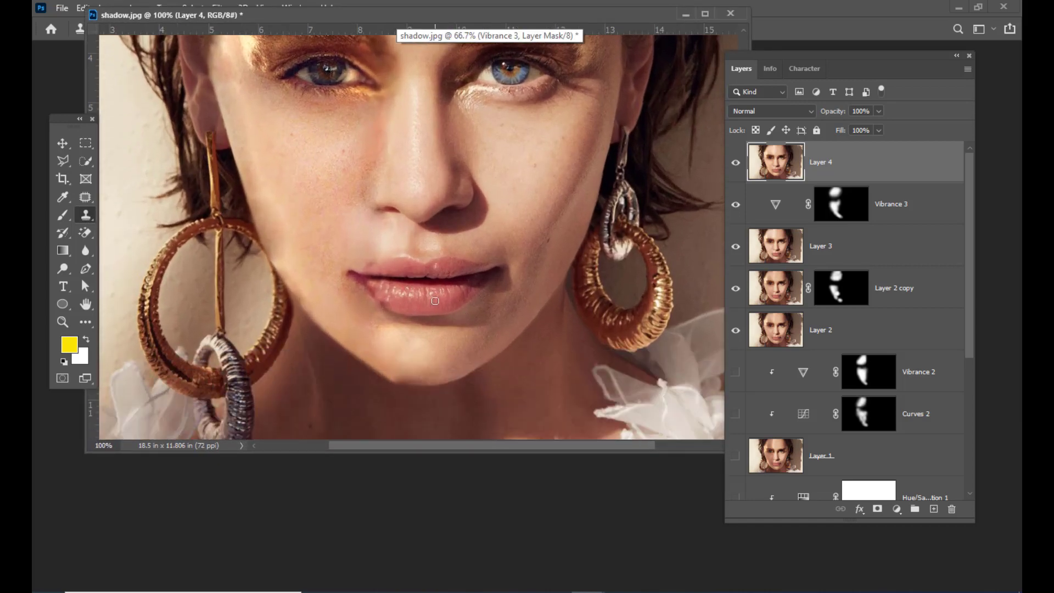
{"action": "key", "text": "ctrl+plus"}
{"action": "key", "text": "bracketright"}
{"action": "key", "text": "bracketright"}
{"action": "key", "text": "bracketright"}
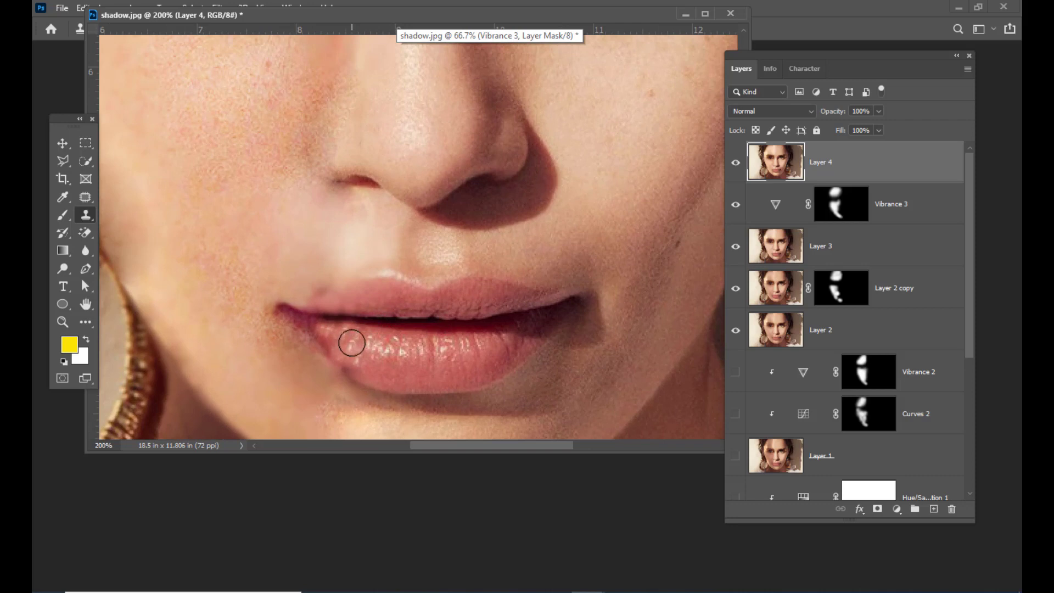
{"action": "key", "text": "bracketleft"}
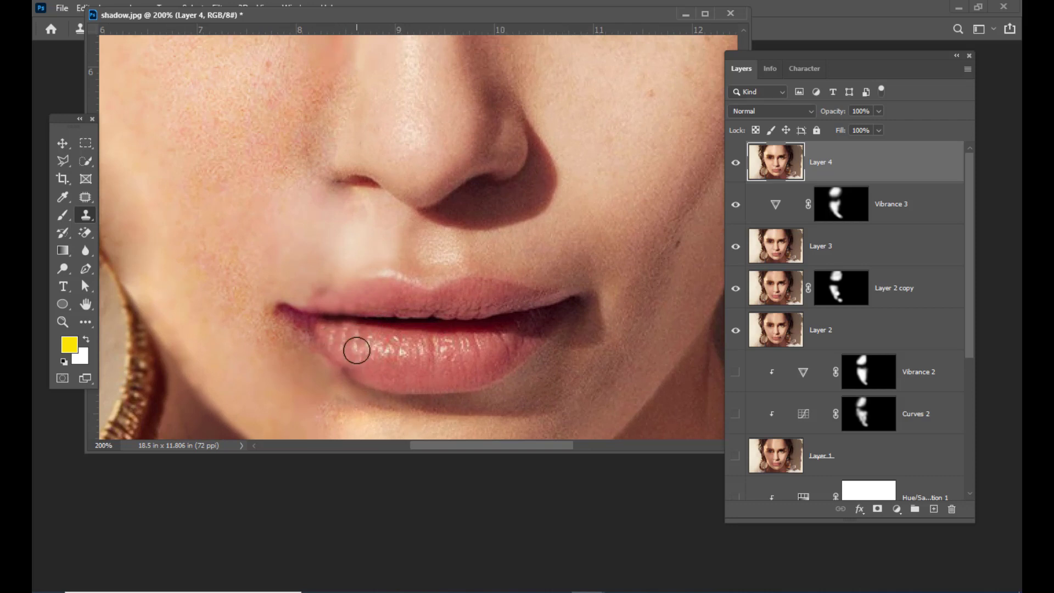
{"action": "left_click", "coordinate": [363, 356], "text": "alt"}
{"action": "left_click", "coordinate": [355, 363]}
{"action": "left_click", "coordinate": [363, 367]}
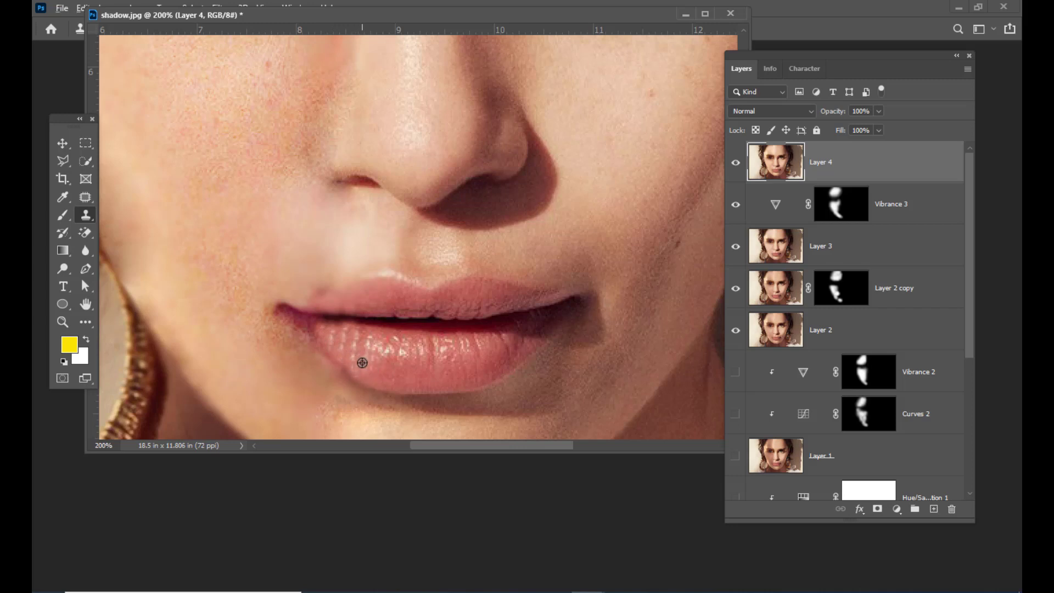
{"action": "left_click", "coordinate": [358, 367], "text": "alt"}
Clone chin skin along the lower chin edge with a 35 px Clone Stamp, undoing and redoing the first dabs
{"action": "scroll", "coordinate": [549, 288], "scroll_direction": "down", "scroll_amount": 5}
{"action": "left_click", "coordinate": [391, 356], "text": "alt"}
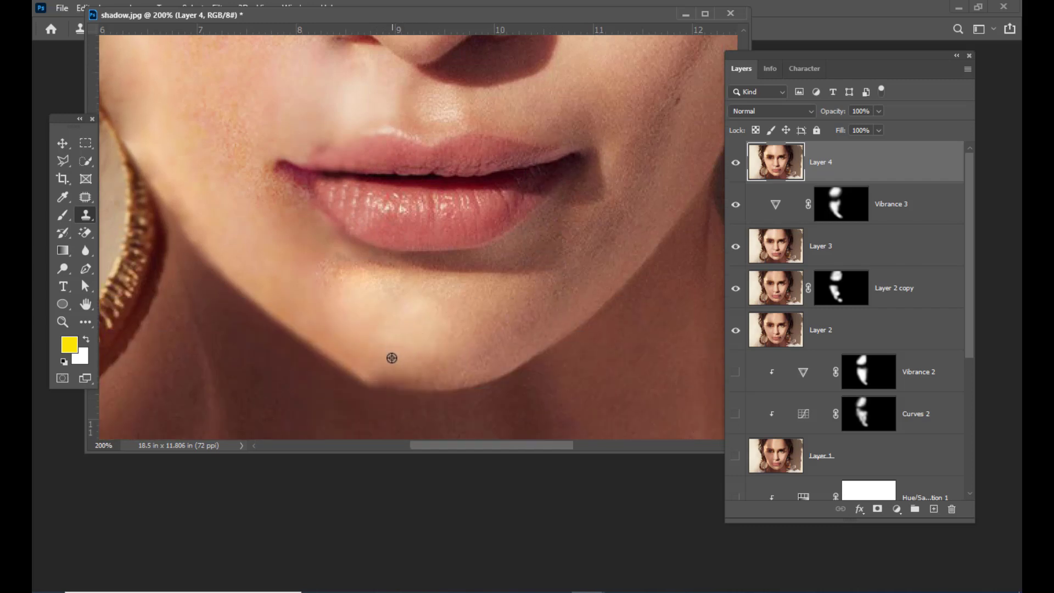
{"action": "left_click", "coordinate": [388, 375]}
{"action": "left_click", "coordinate": [403, 372]}
{"action": "key", "text": "ctrl+z"}
{"action": "key", "text": "ctrl+z"}
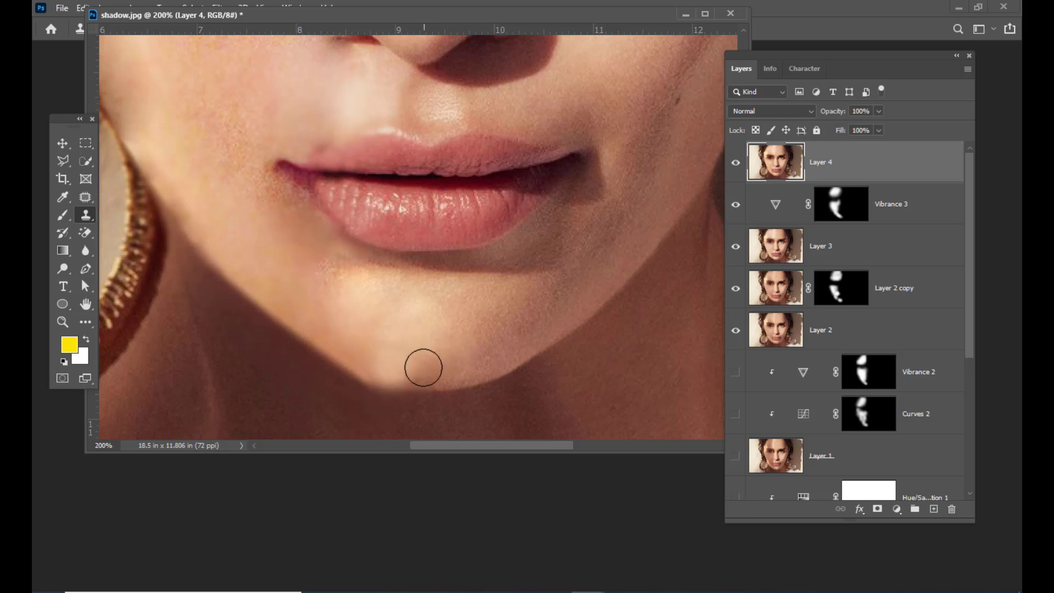
{"action": "left_click", "coordinate": [398, 369]}
{"action": "left_click", "coordinate": [383, 366]}
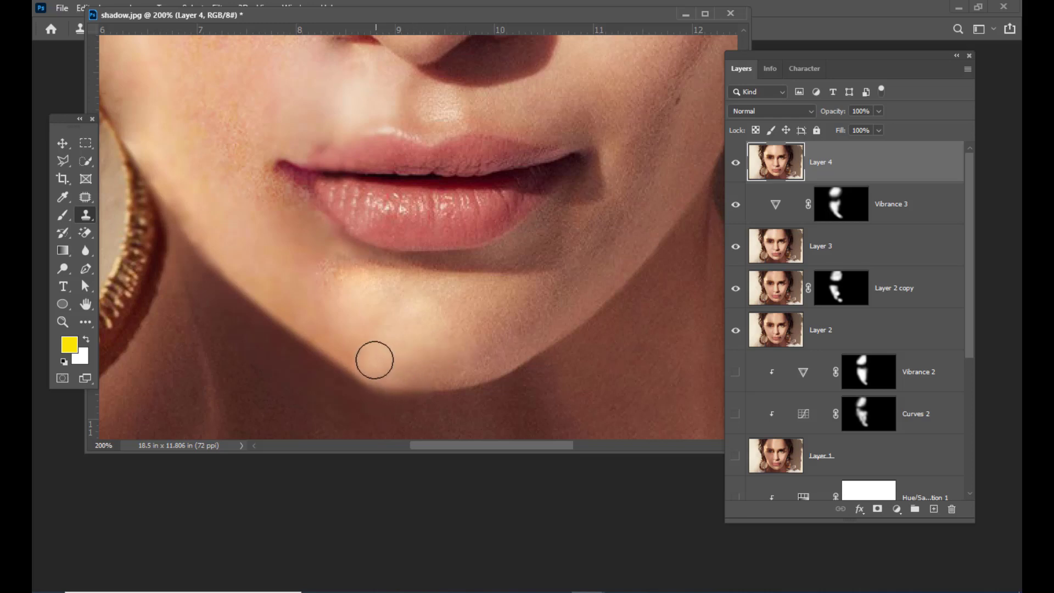
{"action": "left_click", "coordinate": [370, 355]}
Return to the 66.7% view of the whole portrait and duplicate Layer 4
{"action": "scroll", "coordinate": [520, 304], "scroll_direction": "up", "scroll_amount": 3}
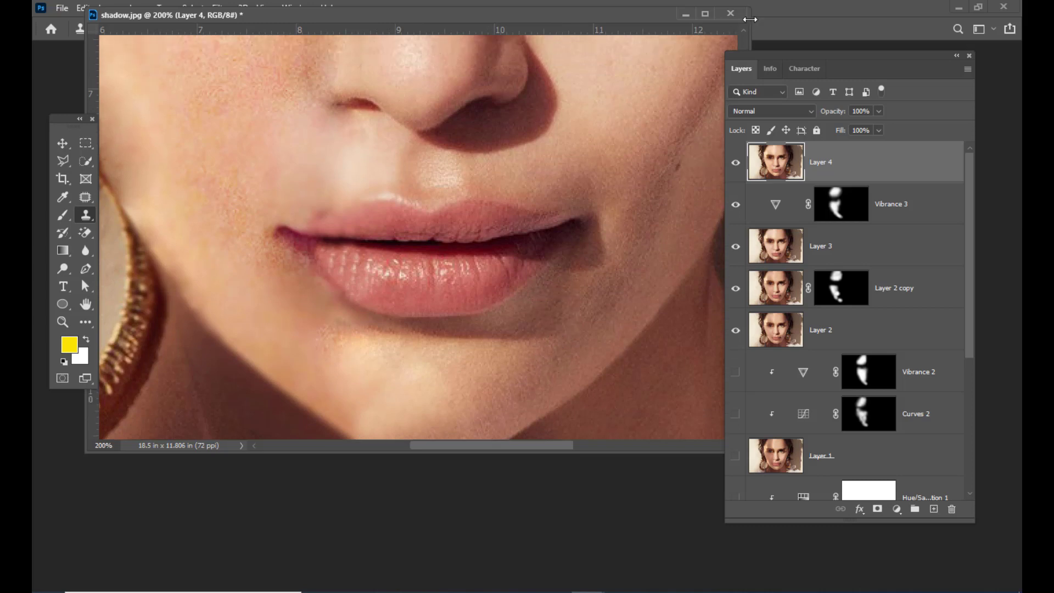
{"action": "key", "text": "ctrl+minus"}
{"action": "key", "text": "ctrl+minus"}
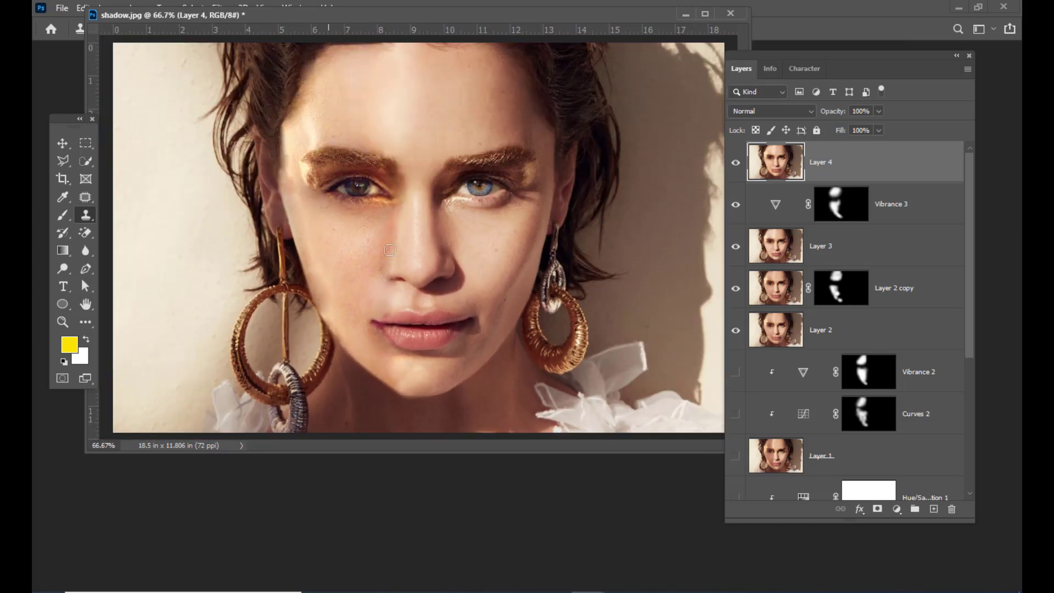
{"action": "mouse_move", "coordinate": [307, 15]}
{"action": "left_mouse_down"}
{"action": "mouse_move", "coordinate": [354, 112]}
{"action": "mouse_move", "coordinate": [329, 100]}
{"action": "left_mouse_up"}
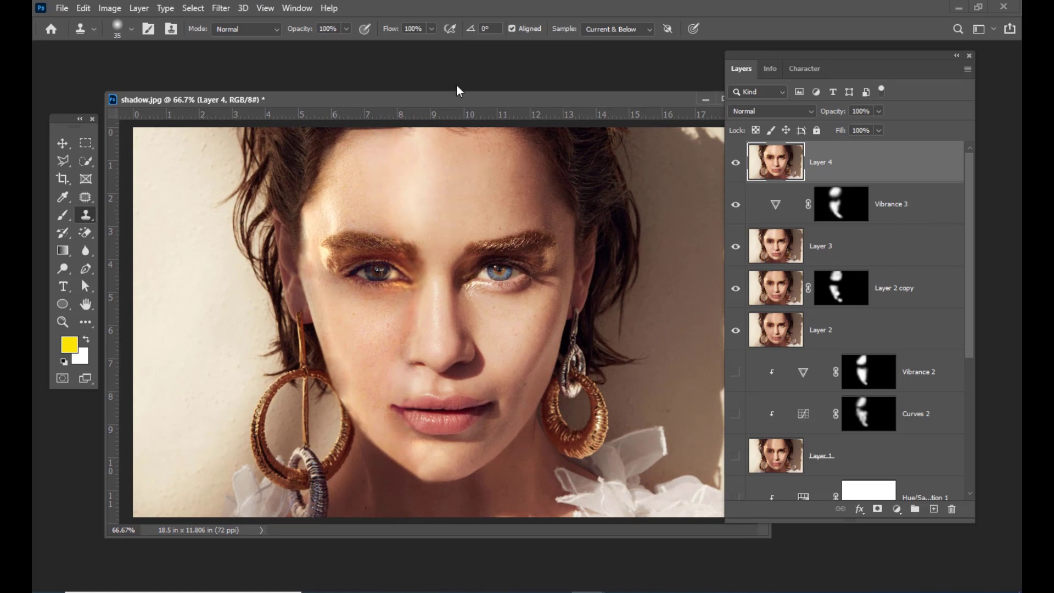
{"action": "left_click_drag", "start_coordinate": [452, 98], "coordinate": [435, 79]}
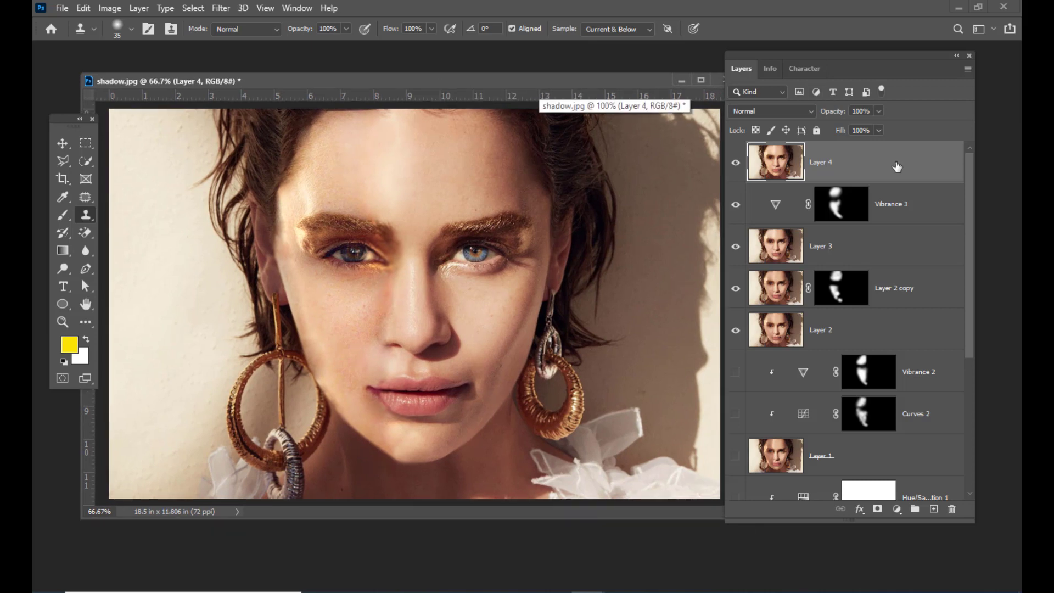
{"action": "key", "text": "ctrl+j"}
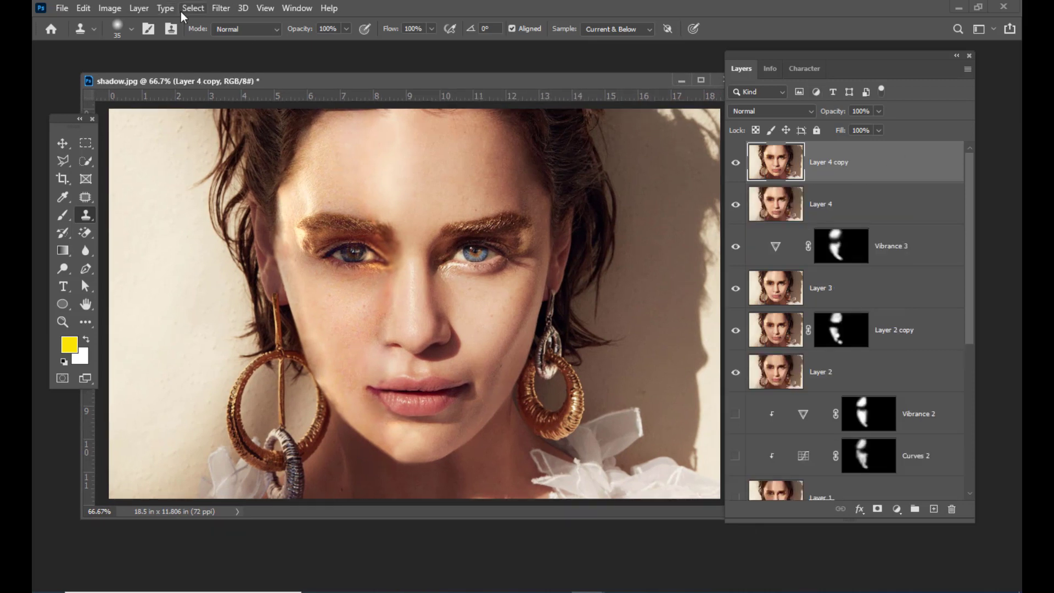
Apply a Surface Blur with a 27-pixel radius and an 18-level threshold to Layer 4 copy
{"action": "left_click", "coordinate": [220, 9]}
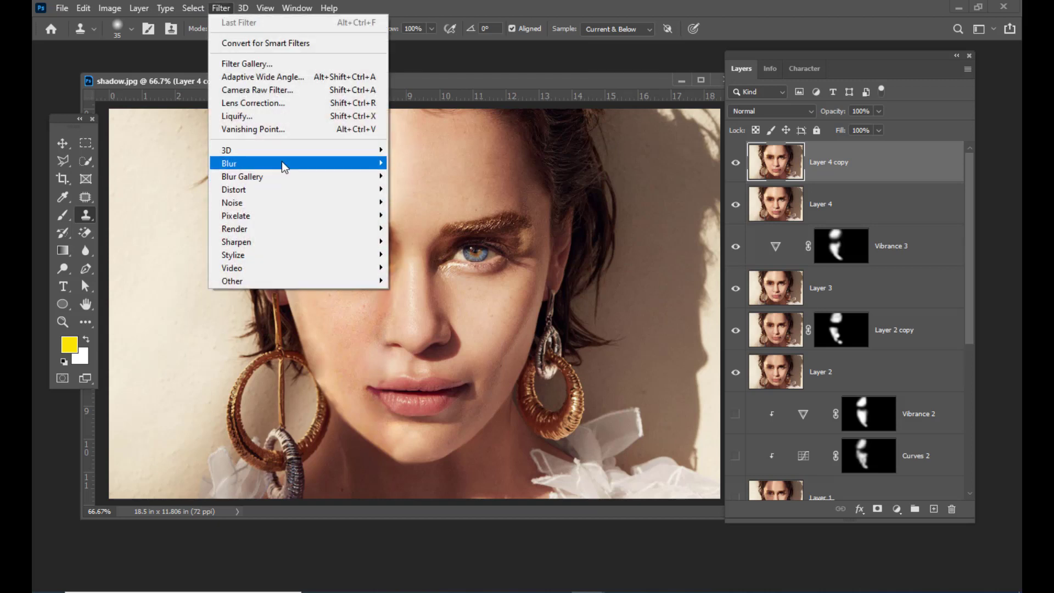
{"action": "mouse_move", "coordinate": [285, 165]}
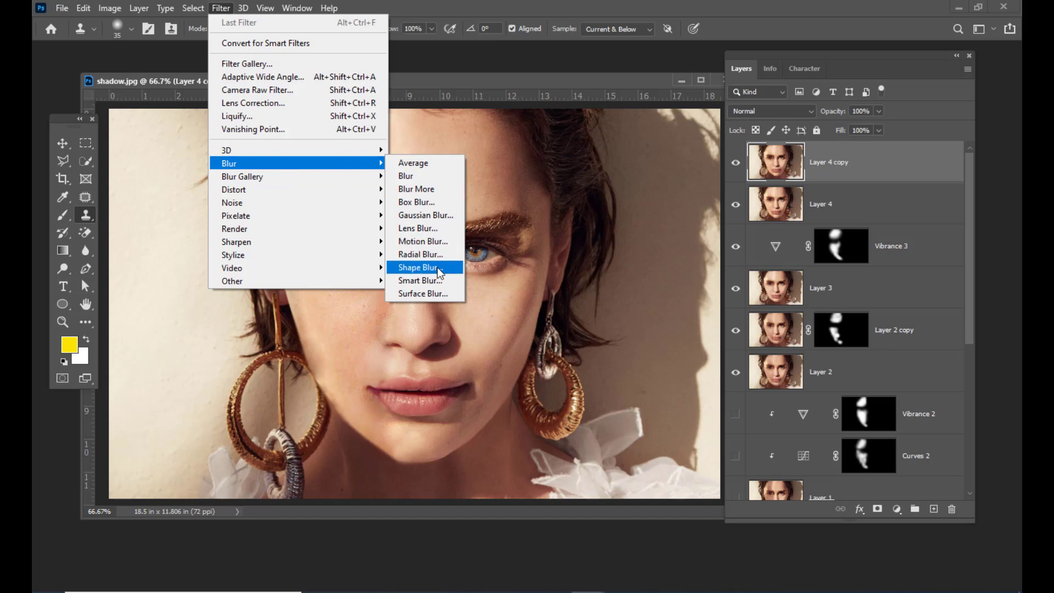
{"action": "left_click", "coordinate": [437, 294]}
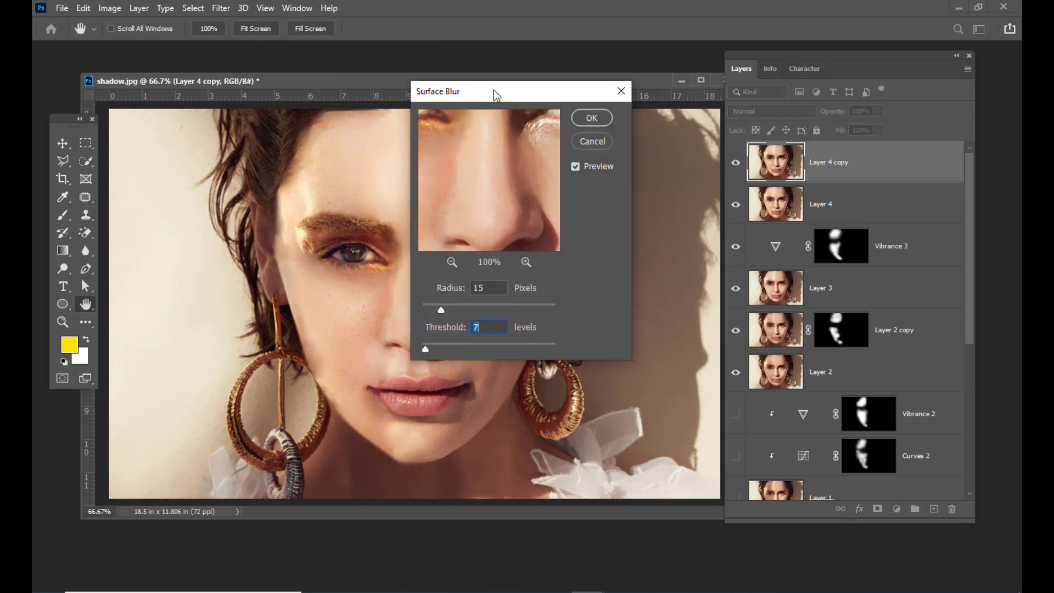
{"action": "left_click_drag", "start_coordinate": [472, 86], "coordinate": [516, 91]}
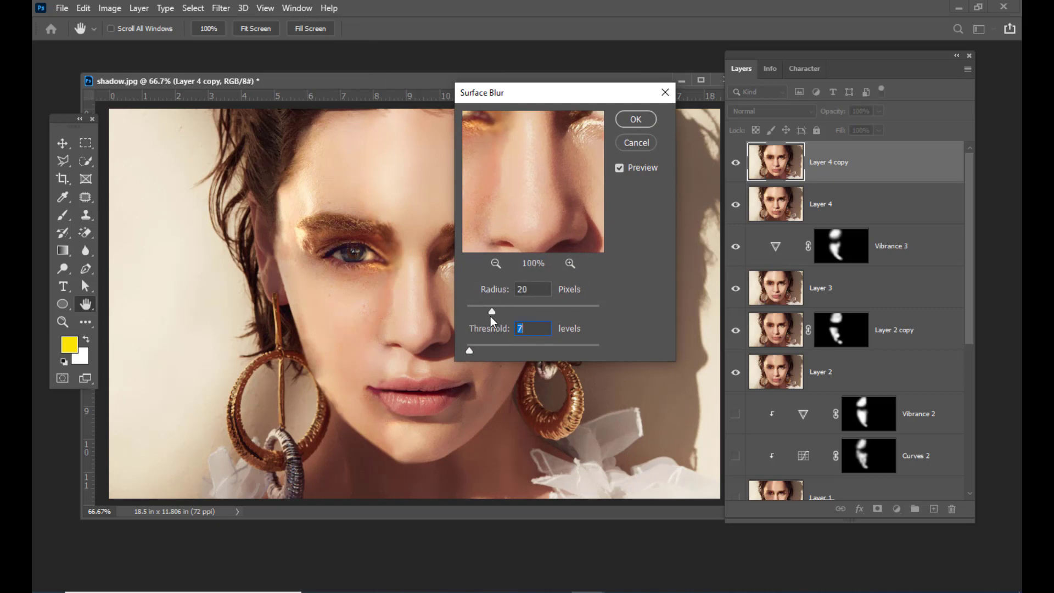
{"action": "left_click_drag", "start_coordinate": [490, 316], "coordinate": [475, 319]}
{"action": "left_click_drag", "start_coordinate": [574, 311], "coordinate": [560, 312]}
{"action": "left_click_drag", "start_coordinate": [480, 351], "coordinate": [485, 353]}
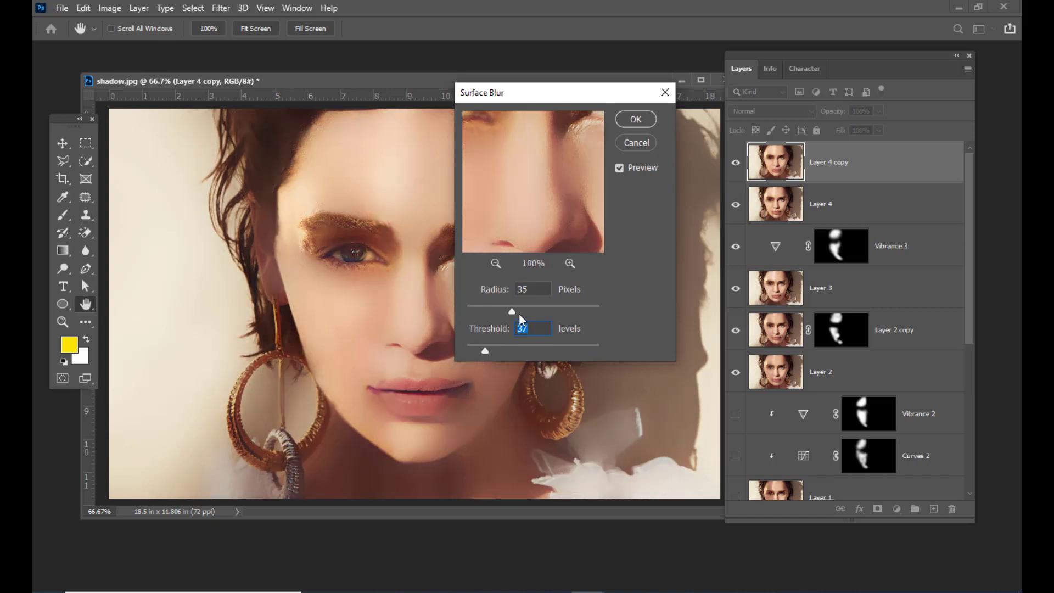
{"action": "left_click_drag", "start_coordinate": [511, 311], "coordinate": [499, 311]}
{"action": "left_click_drag", "start_coordinate": [484, 349], "coordinate": [476, 351]}
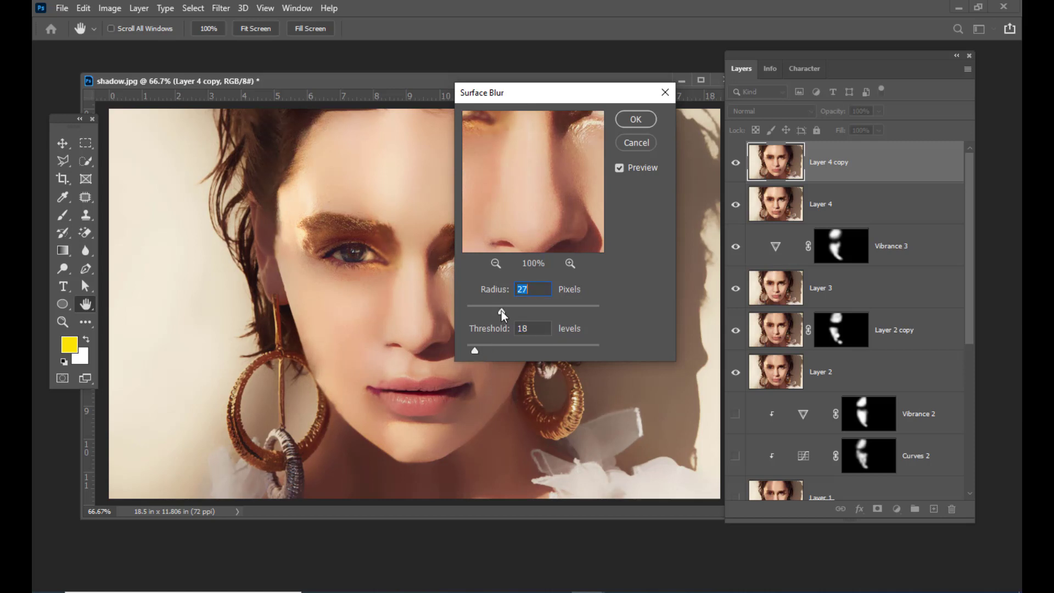
{"action": "left_click", "coordinate": [642, 122]}
{"action": "key", "text": "s"}
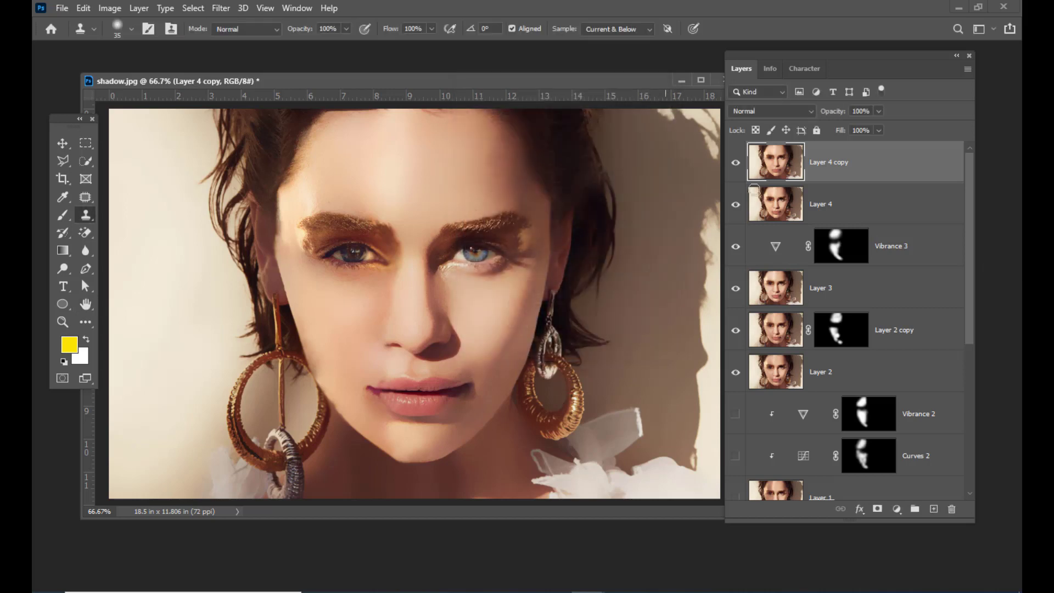
Add a hide-all mask to Layer 4 copy and ready the Brush tool with white at 25% flow
{"action": "left_click_drag", "start_coordinate": [496, 87], "coordinate": [488, 75]}
{"action": "left_click_drag", "start_coordinate": [792, 54], "coordinate": [782, 54]}
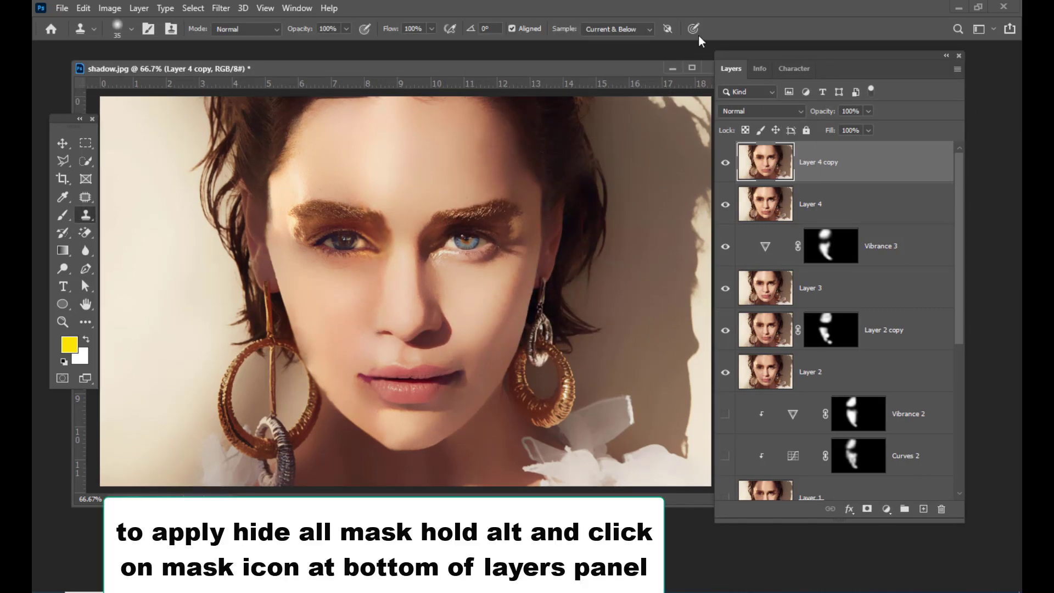
{"action": "left_click", "coordinate": [866, 512], "text": "alt"}
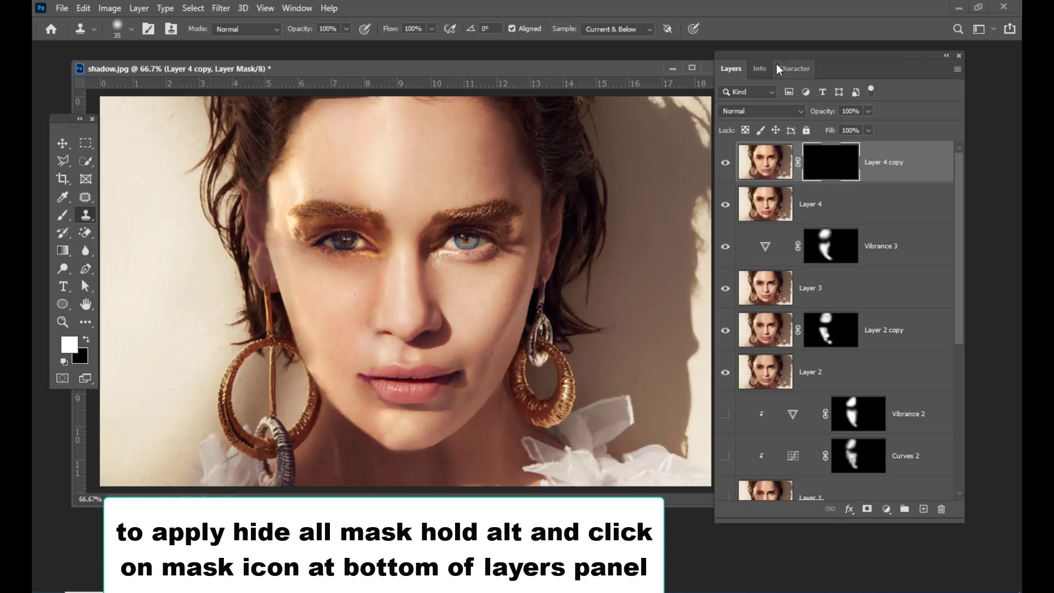
{"action": "left_click_drag", "start_coordinate": [776, 64], "coordinate": [774, 57]}
{"action": "left_click", "coordinate": [63, 215]}
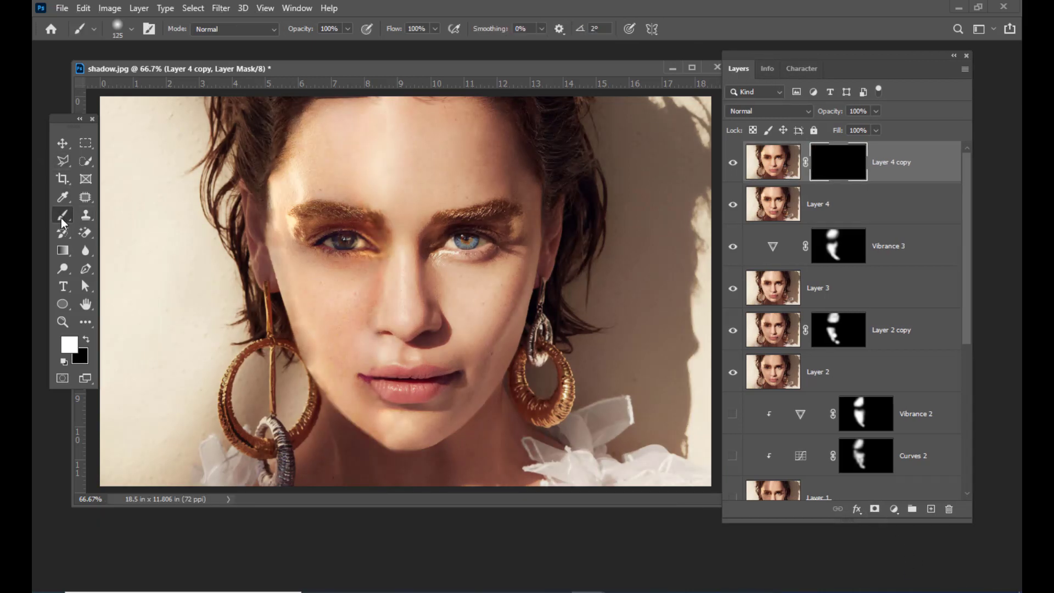
{"action": "left_click", "coordinate": [434, 29]}
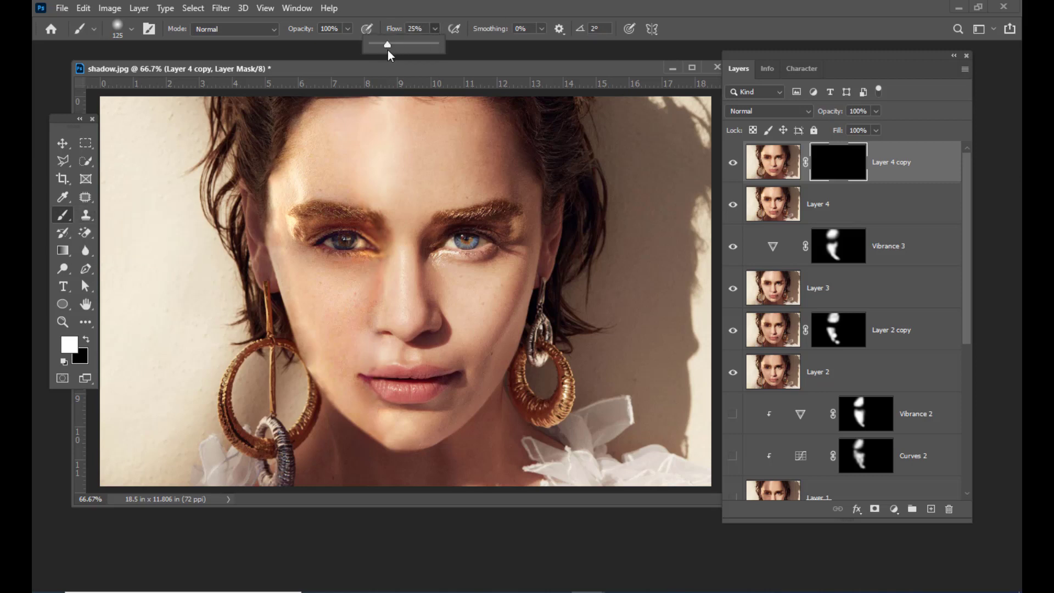
{"action": "left_click_drag", "start_coordinate": [384, 68], "coordinate": [404, 70]}
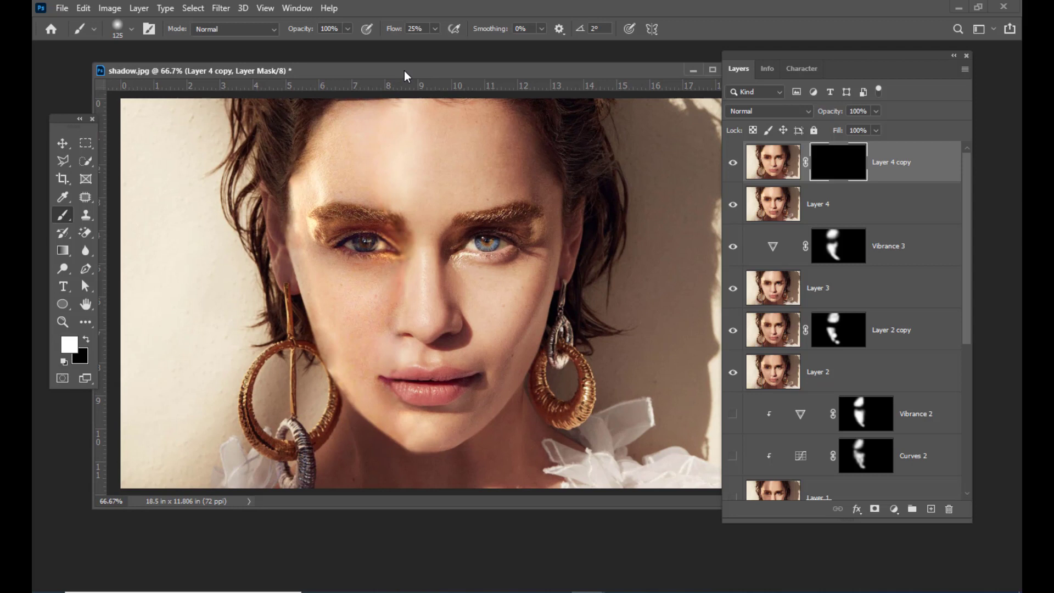
Paint white on the Layer 4 copy mask over the cheek and forehead on the retouched side with a 175 px brush
{"action": "key", "text": "bracketright"}
{"action": "key", "text": "bracketright"}
{"action": "left_click", "coordinate": [348, 330]}
{"action": "left_click_drag", "start_coordinate": [347, 334], "coordinate": [356, 364]}
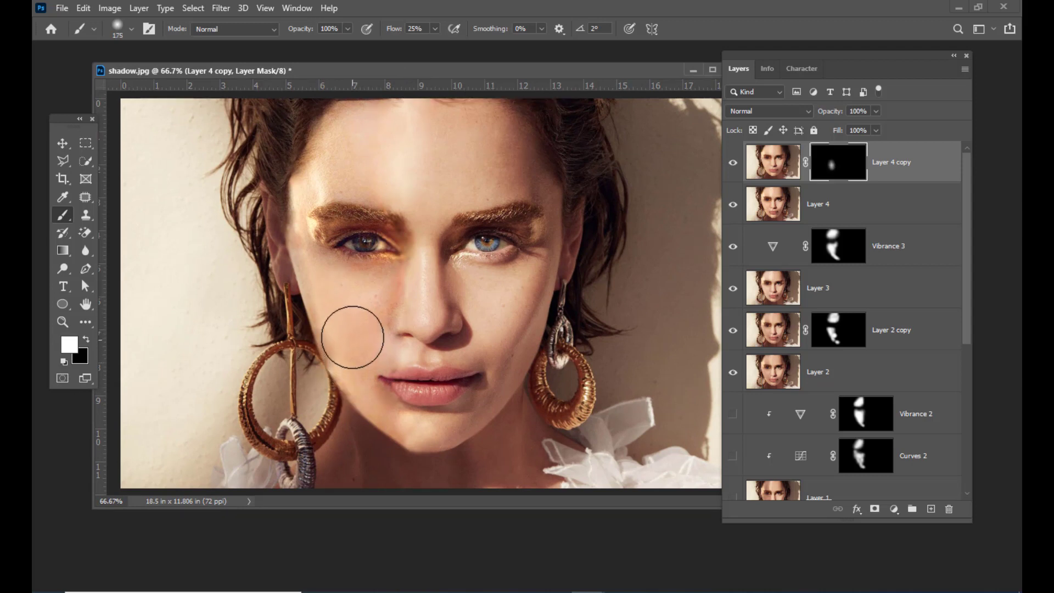
{"action": "mouse_move", "coordinate": [357, 160]}
{"action": "left_mouse_down"}
{"action": "mouse_move", "coordinate": [395, 117]}
{"action": "mouse_move", "coordinate": [359, 173]}
{"action": "mouse_move", "coordinate": [338, 176]}
{"action": "mouse_move", "coordinate": [378, 142]}
{"action": "mouse_move", "coordinate": [361, 157]}
{"action": "left_mouse_up"}
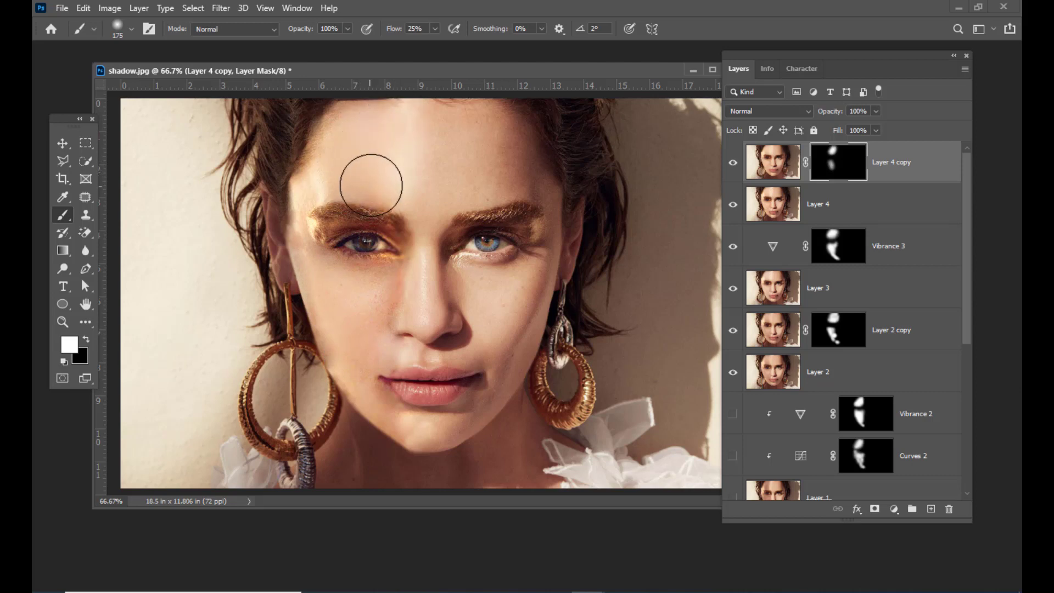
{"action": "left_click_drag", "start_coordinate": [406, 132], "coordinate": [405, 165]}
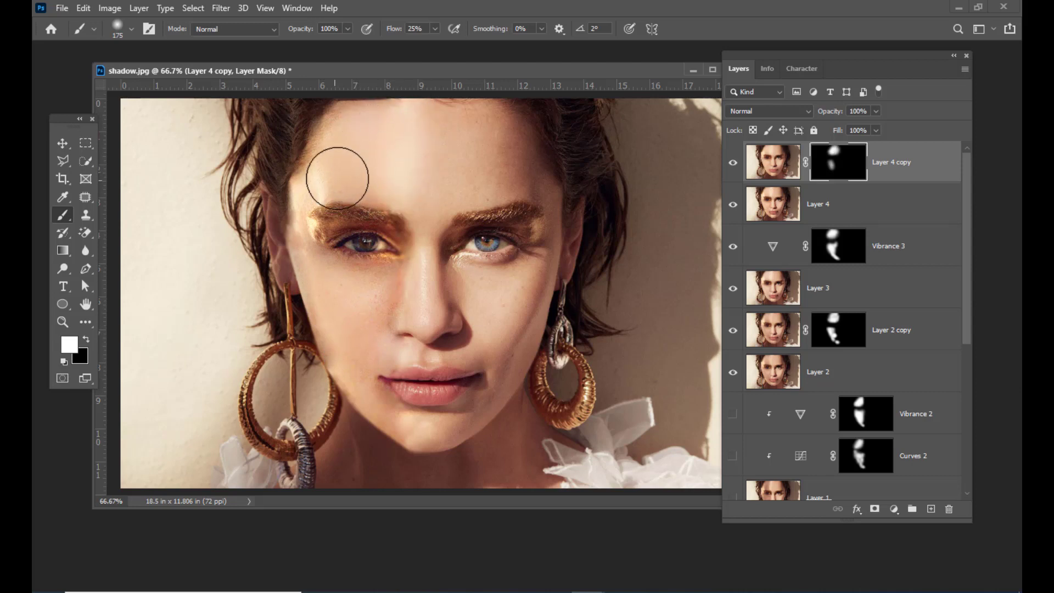
{"action": "left_click_drag", "start_coordinate": [339, 176], "coordinate": [314, 172]}
{"action": "mouse_move", "coordinate": [349, 322]}
{"action": "left_mouse_down"}
{"action": "mouse_move", "coordinate": [336, 296]}
{"action": "mouse_move", "coordinate": [360, 350]}
{"action": "left_mouse_up"}
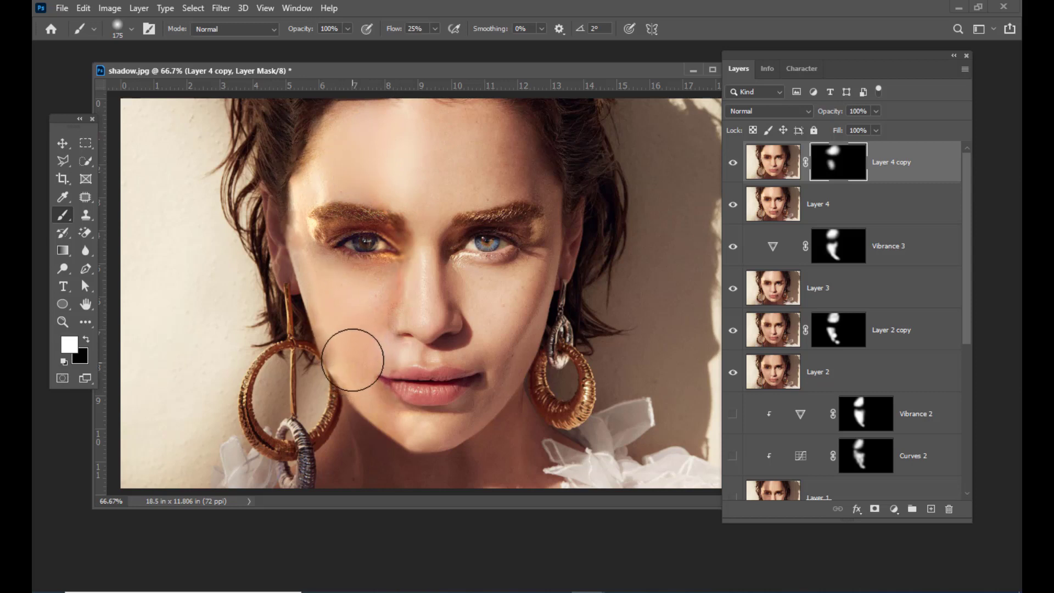
Paint white on the Layer 4 copy mask over the lower cheek using a 125 px brush at 49% flow
{"action": "key", "text": "bracketleft"}
{"action": "key", "text": "bracketleft"}
{"action": "key", "text": "bracketleft"}
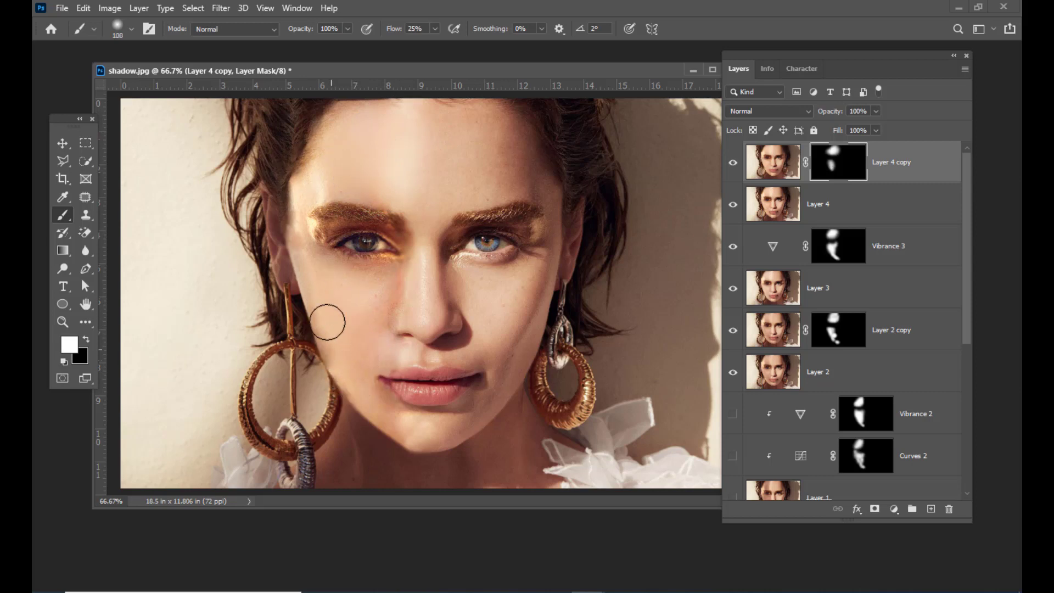
{"action": "key", "text": "bracketright"}
{"action": "left_click", "coordinate": [435, 29]}
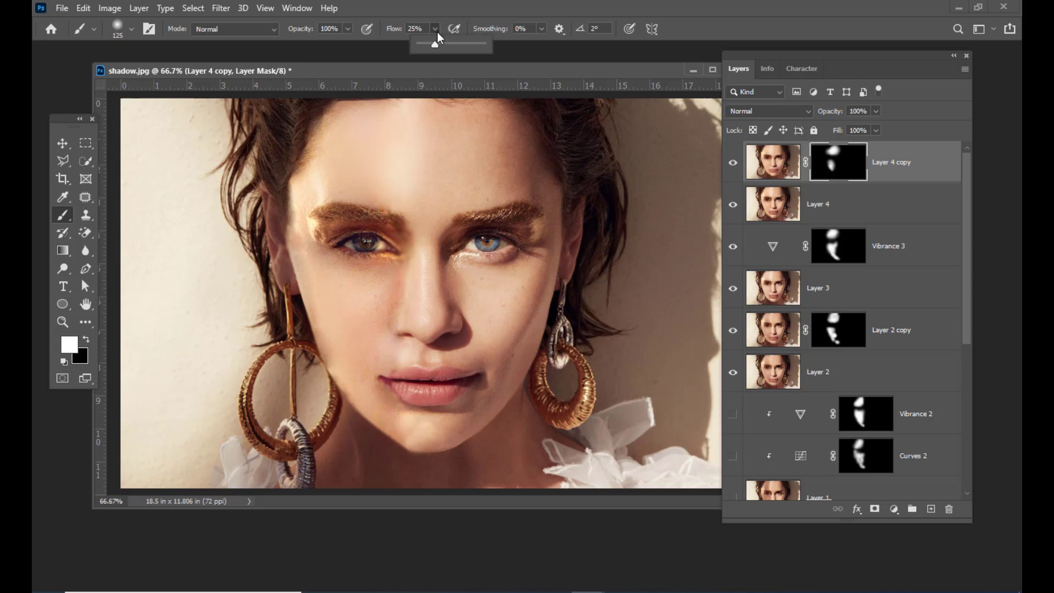
{"action": "left_click", "coordinate": [337, 330]}
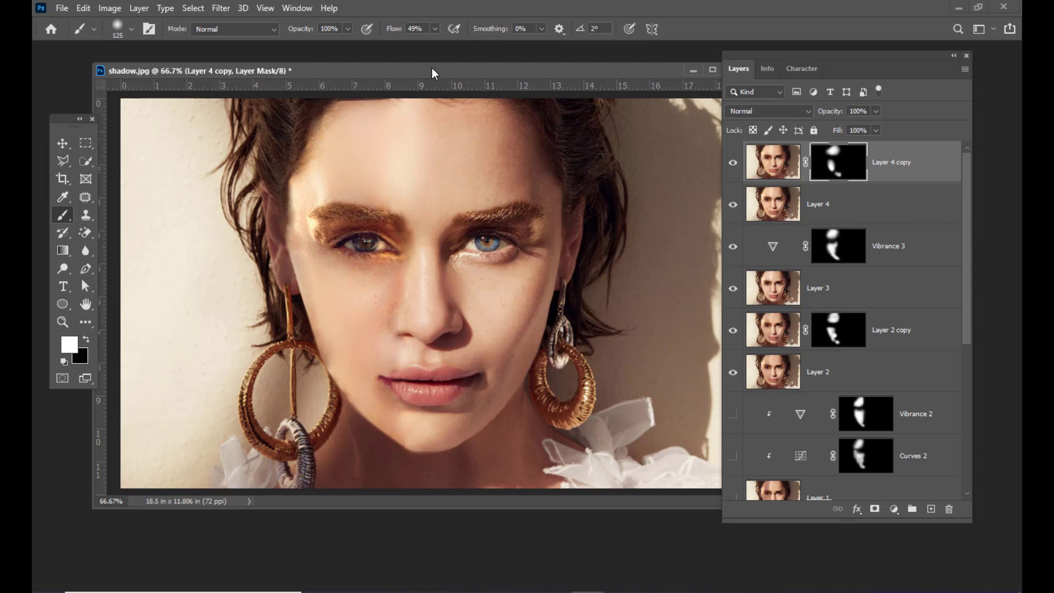
Stamp all visible layers into a new merged layer above Layer 4 copy
{"action": "left_click_drag", "start_coordinate": [433, 73], "coordinate": [423, 75]}
{"action": "key", "text": "v"}
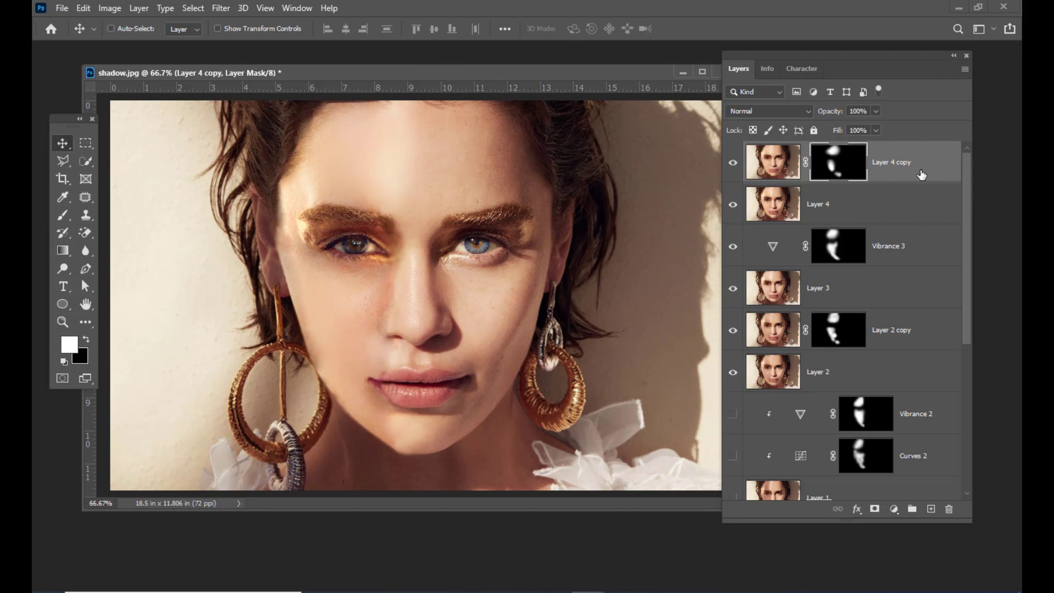
{"action": "key", "text": "ctrl+shift+alt+e"}
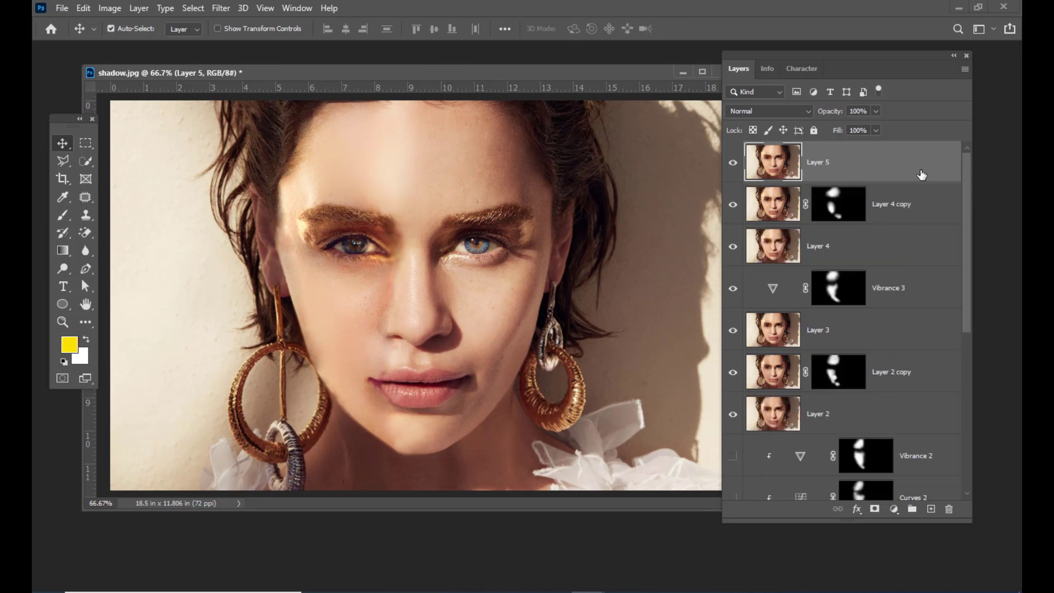
{"action": "left_click_drag", "start_coordinate": [551, 75], "coordinate": [564, 76]}
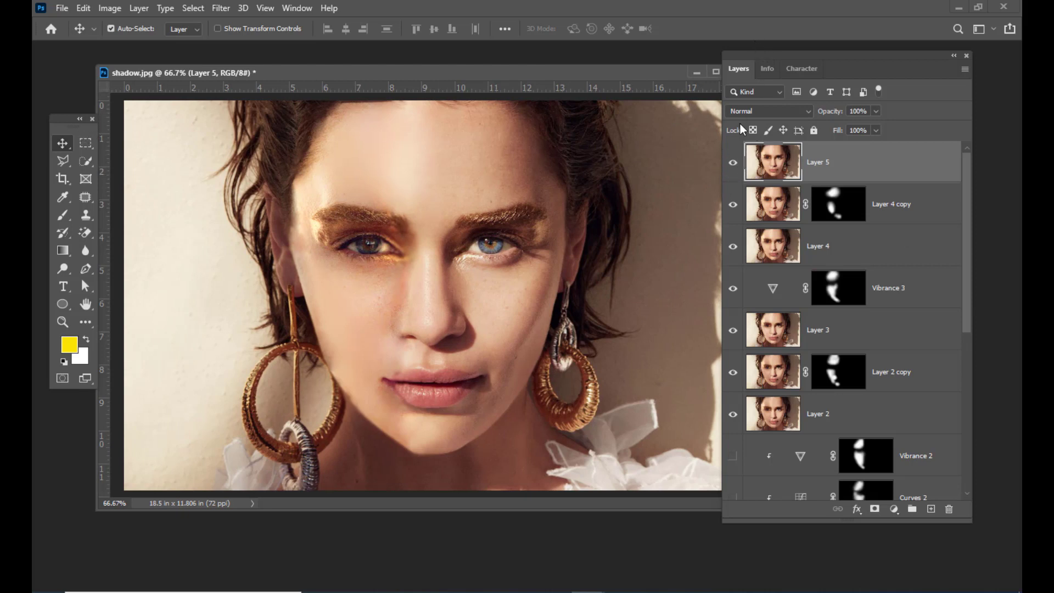
Hide every layer except the merged Layer 5 and the original Layer 0
{"action": "left_click", "coordinate": [732, 165], "text": "alt"}
{"action": "left_click_drag", "start_coordinate": [807, 58], "coordinate": [783, 47]}
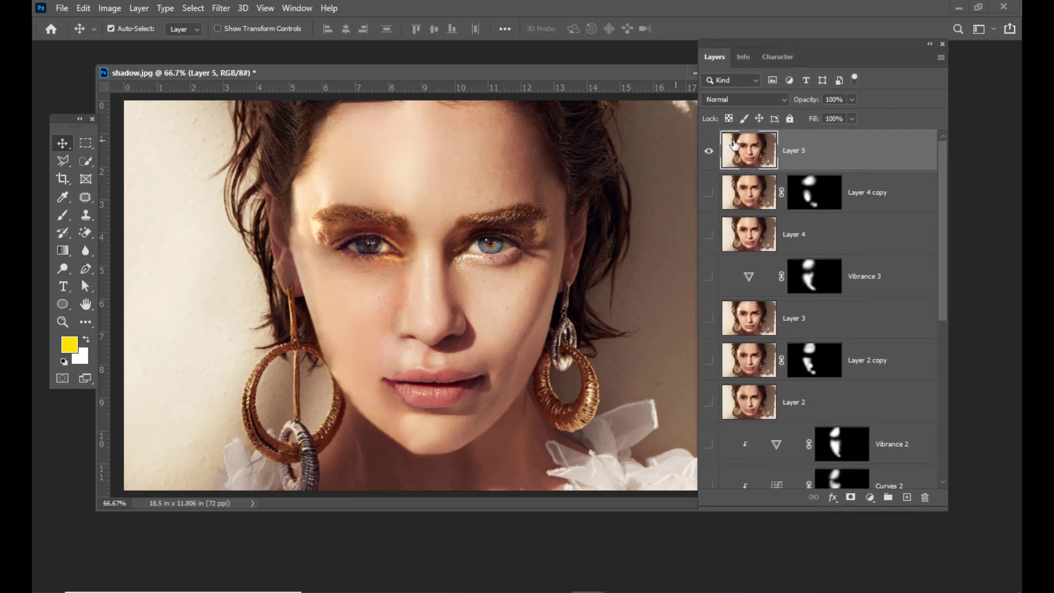
{"action": "scroll", "coordinate": [769, 297], "scroll_direction": "down", "scroll_amount": 6}
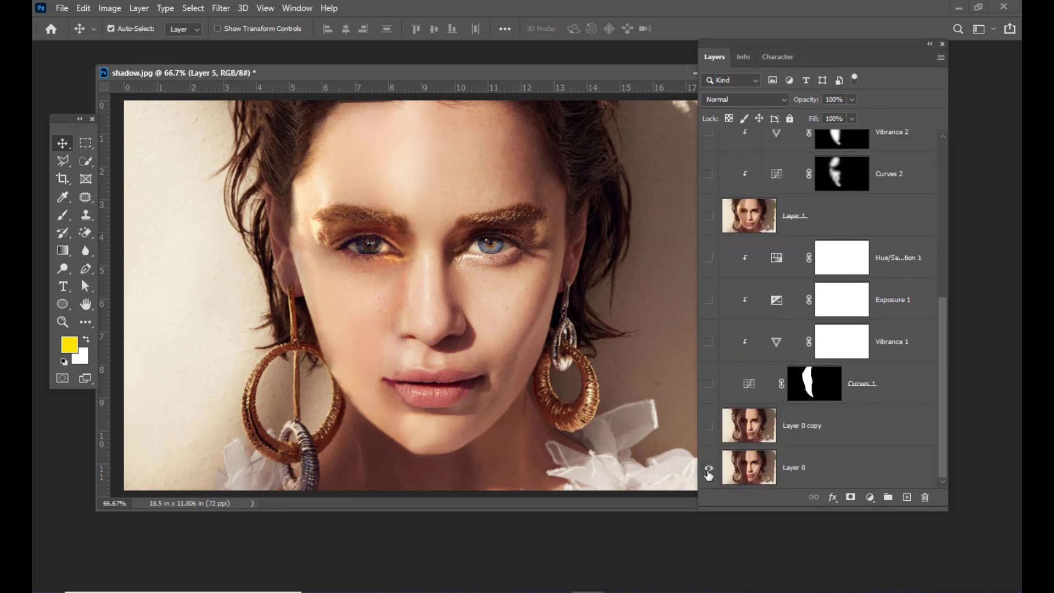
{"action": "scroll", "coordinate": [814, 225], "scroll_direction": "up", "scroll_amount": 5}
Create a landscape A4 document named "comparision", 297 x 210 mm at 300 ppi with a white background
{"action": "key", "text": "ctrl+n"}
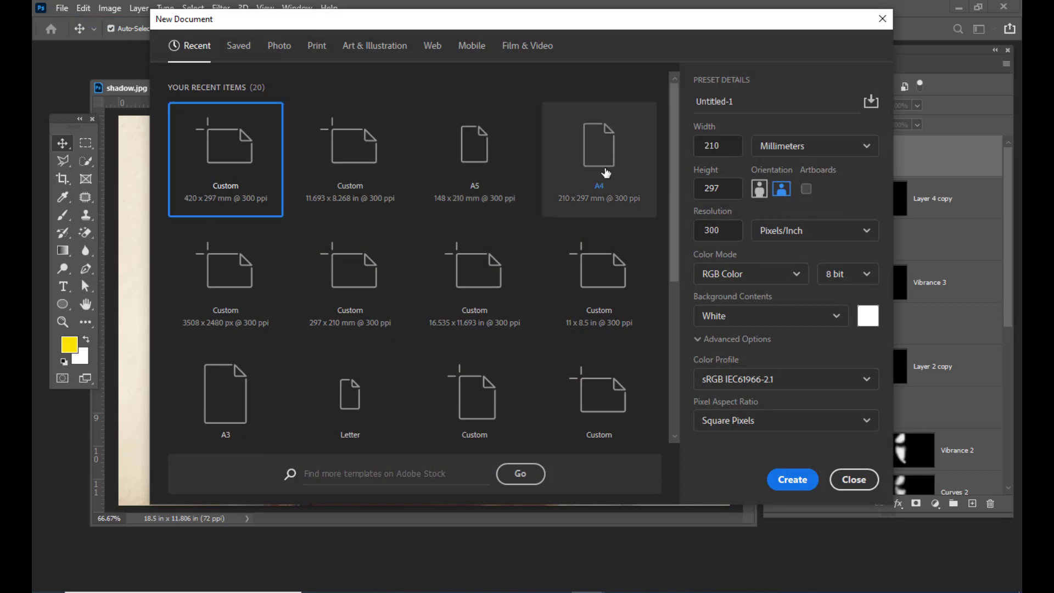
{"action": "left_click", "coordinate": [602, 182]}
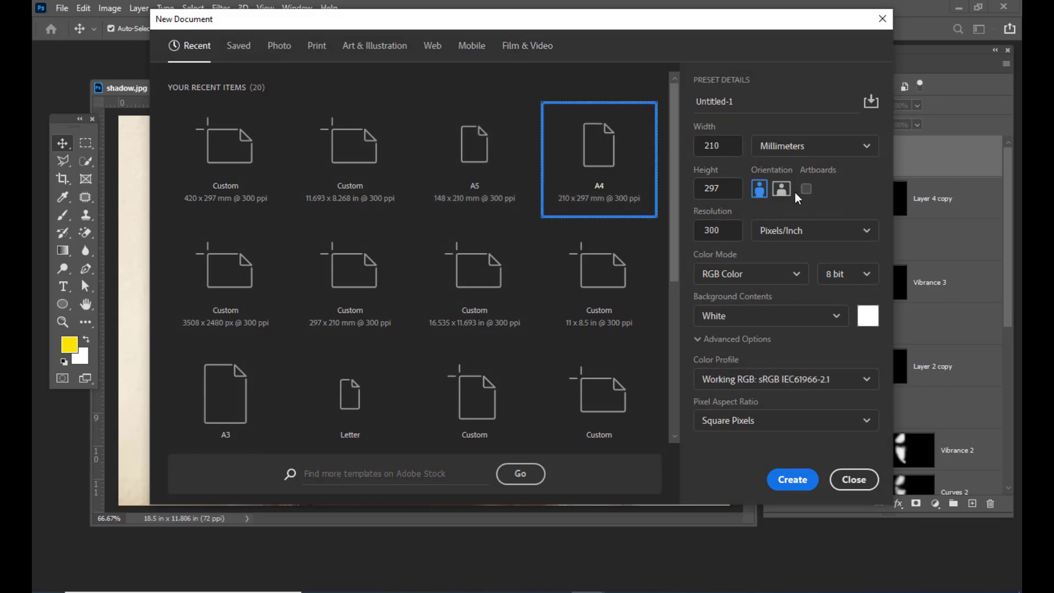
{"action": "left_click", "coordinate": [782, 192]}
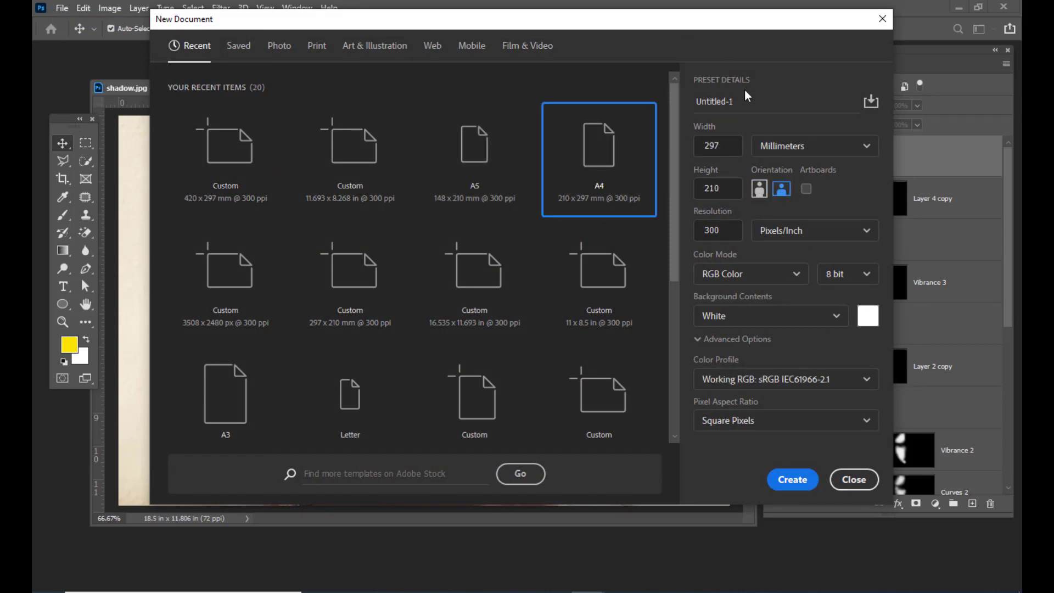
{"action": "left_click", "coordinate": [748, 96]}
{"action": "type", "text": "compan"}
{"action": "type", "text": "ision"}
{"action": "left_click", "coordinate": [789, 480]}
Copy Layer 5 and Layer 0 from shadow.jpg into the comparision document, placing the original directly left of the retouched portrait
{"action": "left_click", "coordinate": [224, 109]}
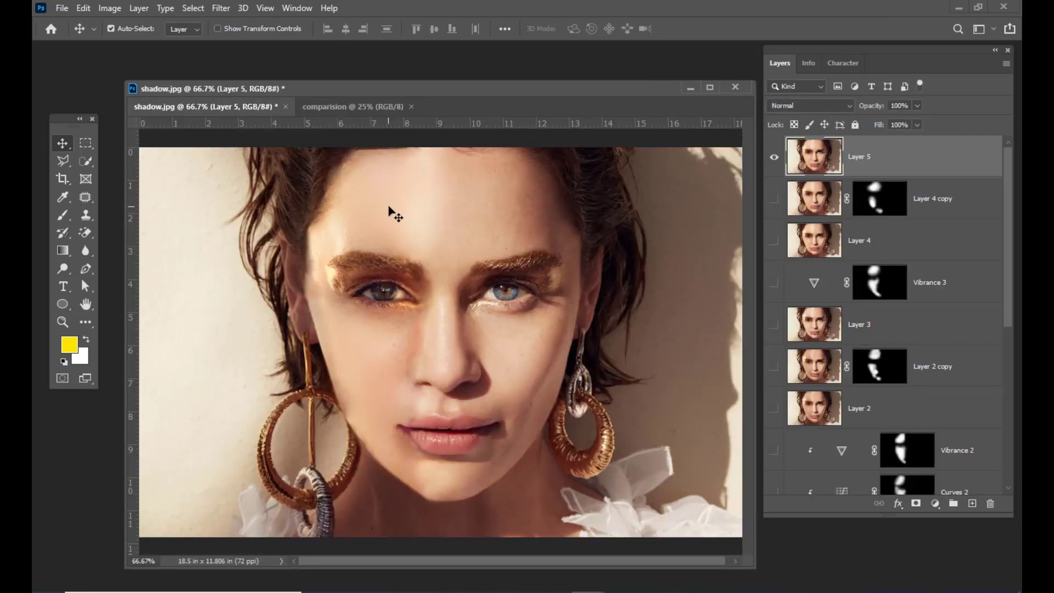
{"action": "left_click_drag", "start_coordinate": [399, 200], "coordinate": [549, 356]}
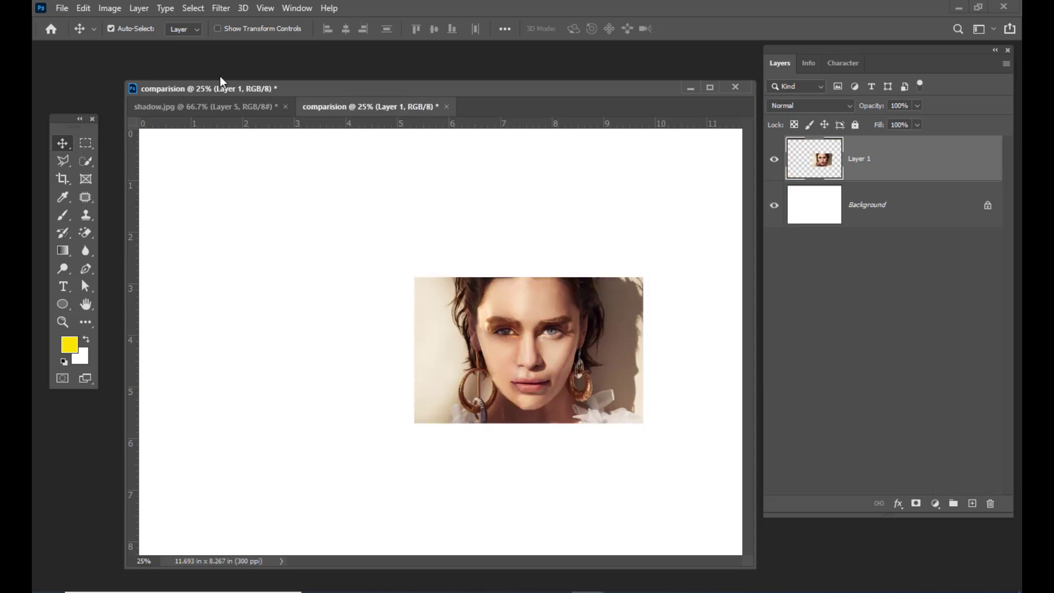
{"action": "left_click", "coordinate": [221, 105]}
{"action": "scroll", "coordinate": [986, 385], "scroll_direction": "down", "scroll_amount": 8}
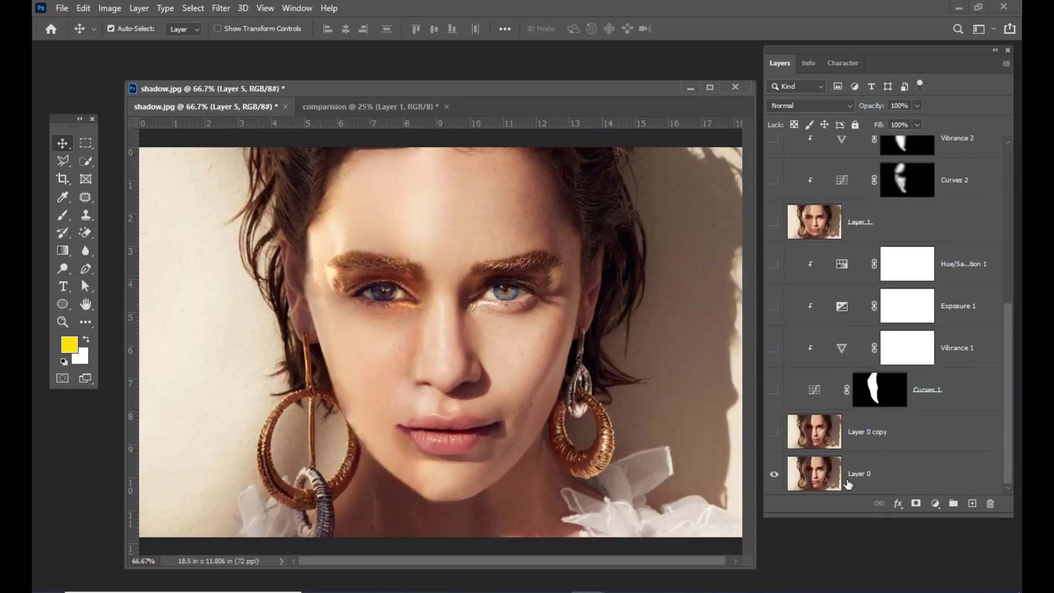
{"action": "left_click_drag", "start_coordinate": [849, 481], "coordinate": [327, 373]}
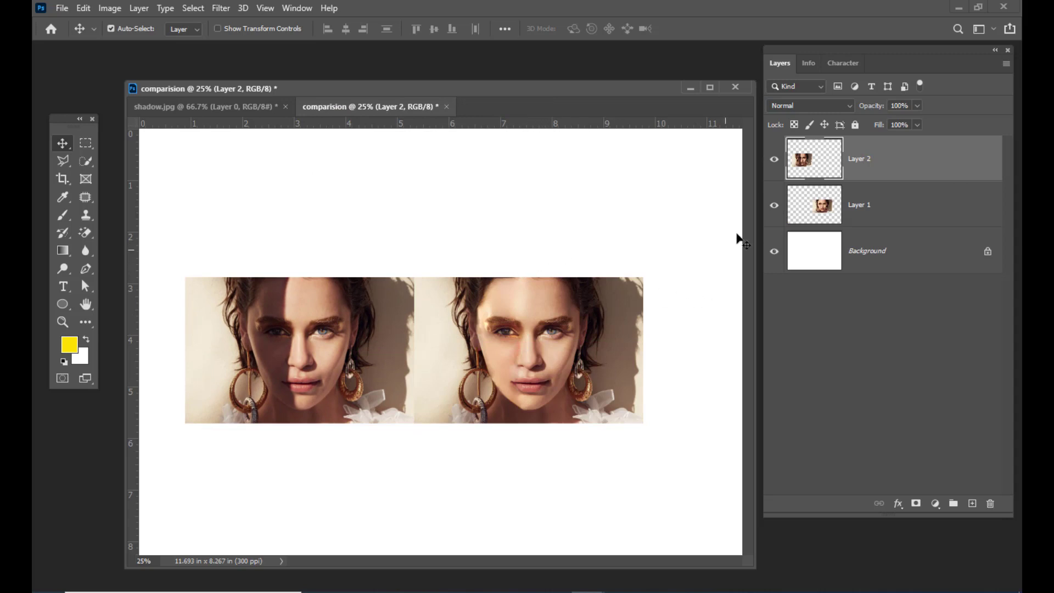
Scale both portraits together to about 128% so they nearly span the page width
{"action": "left_click", "coordinate": [883, 206], "text": "shift"}
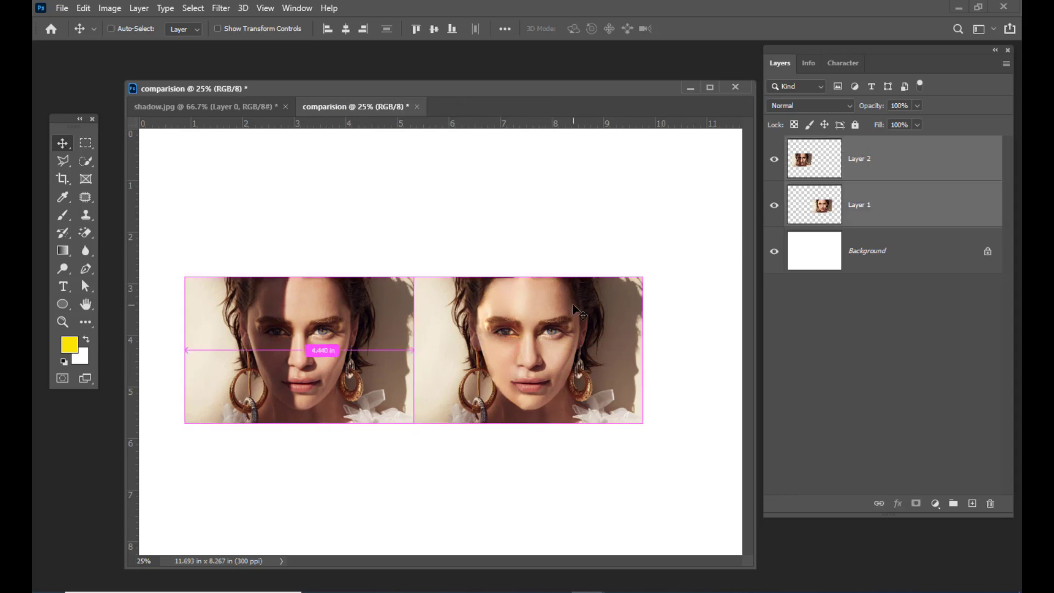
{"action": "key", "text": "ctrl+t"}
{"action": "left_click_drag", "start_coordinate": [699, 240], "coordinate": [723, 246]}
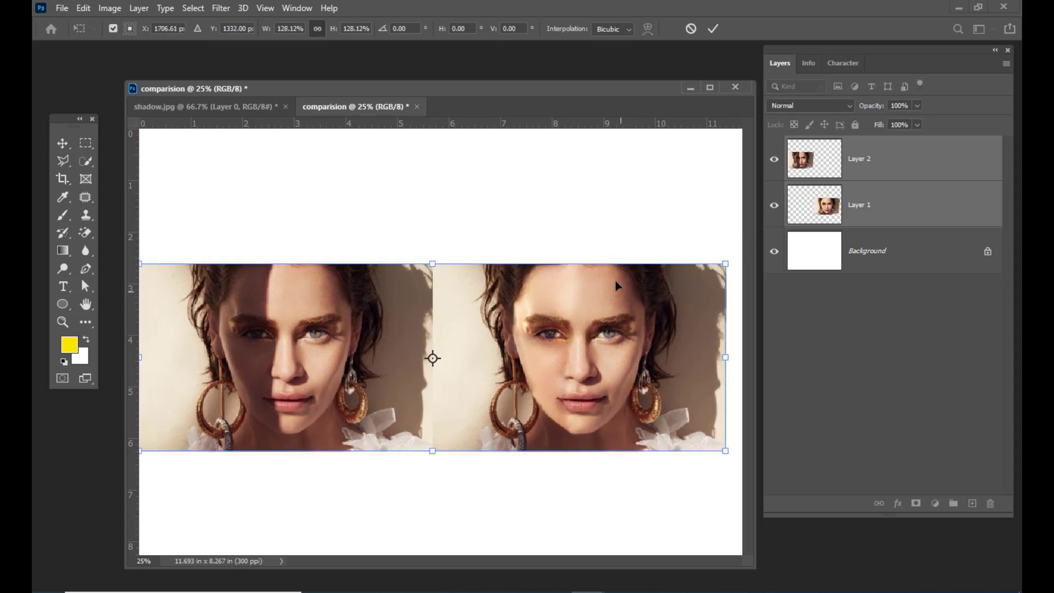
{"action": "key", "text": "Return"}
Select the rectangle enclosing both portraits and crop the comparision document to it
{"action": "key", "text": "ctrl+minus"}
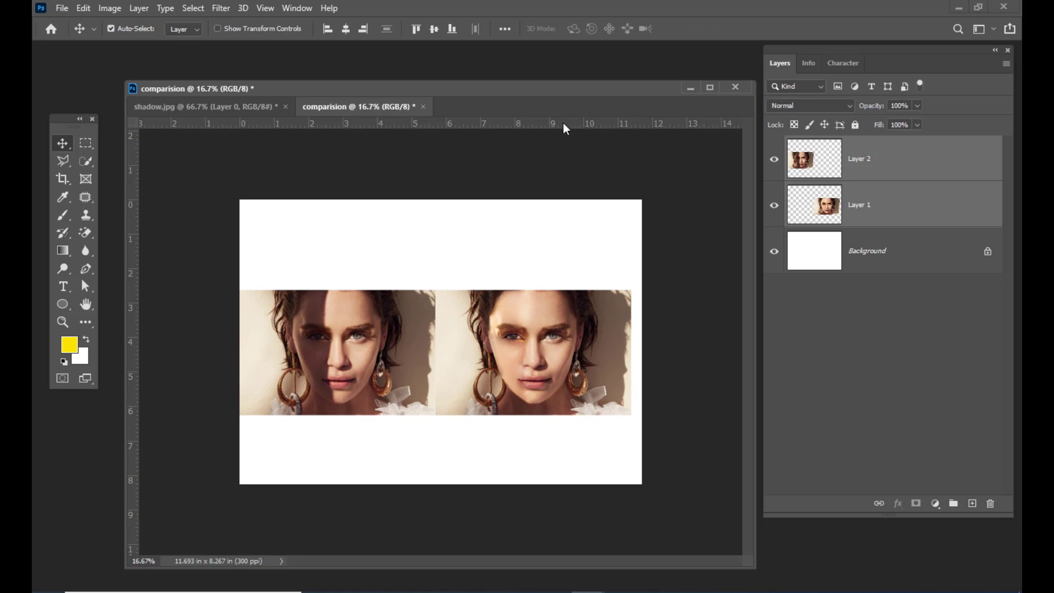
{"action": "left_click", "coordinate": [85, 142]}
{"action": "left_click_drag", "start_coordinate": [243, 291], "coordinate": [630, 416]}
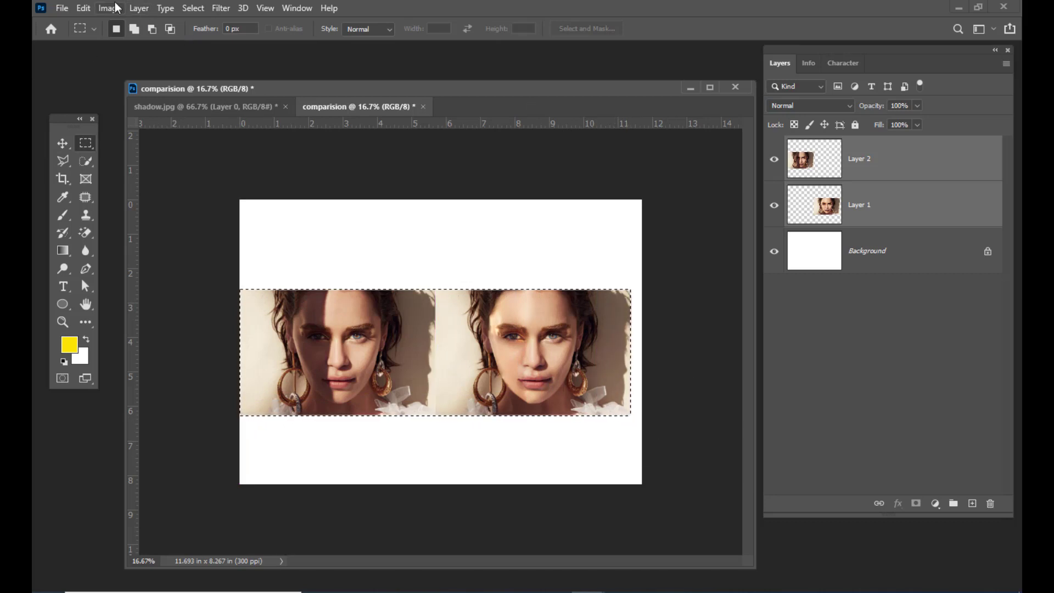
{"action": "left_click", "coordinate": [110, 8]}
{"action": "left_click", "coordinate": [131, 151]}
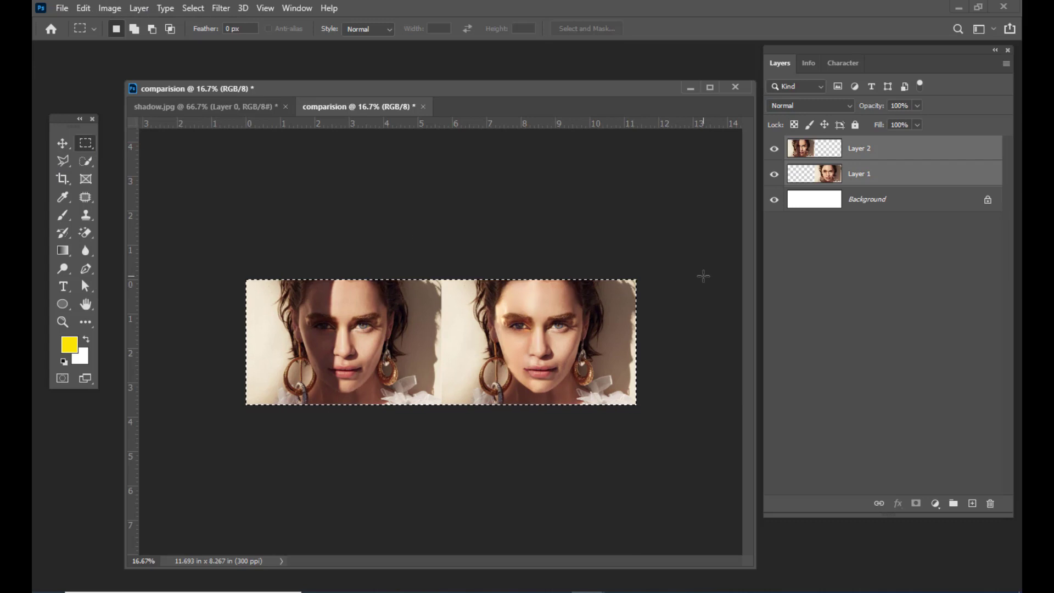